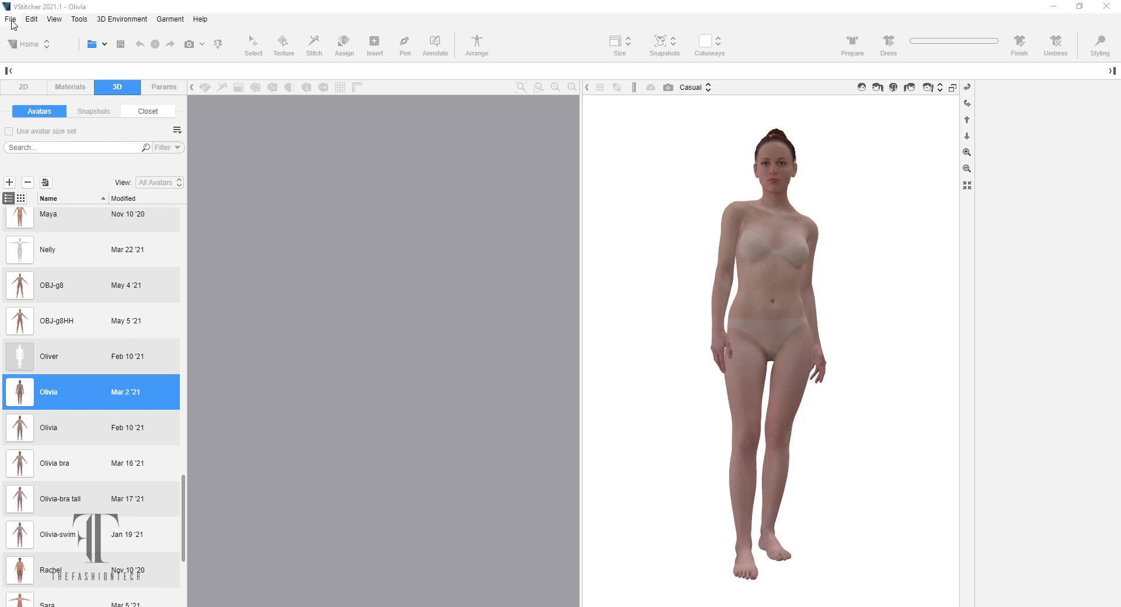
- Look through the avatar size set options and the add-avatar choices, then close them
click(178, 131)
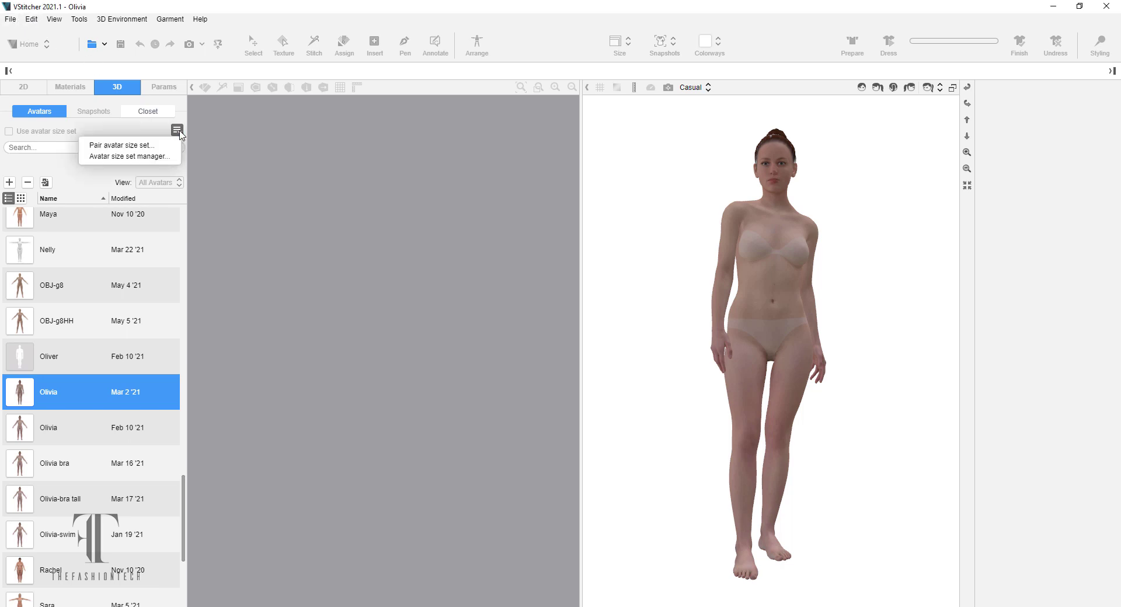
click(137, 126)
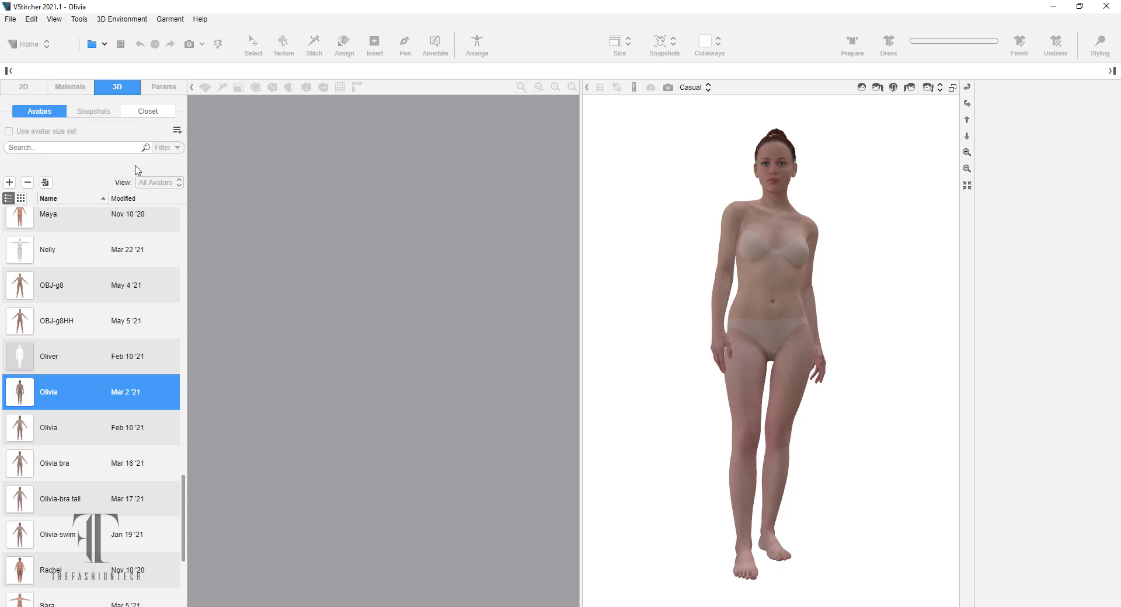
click(10, 183)
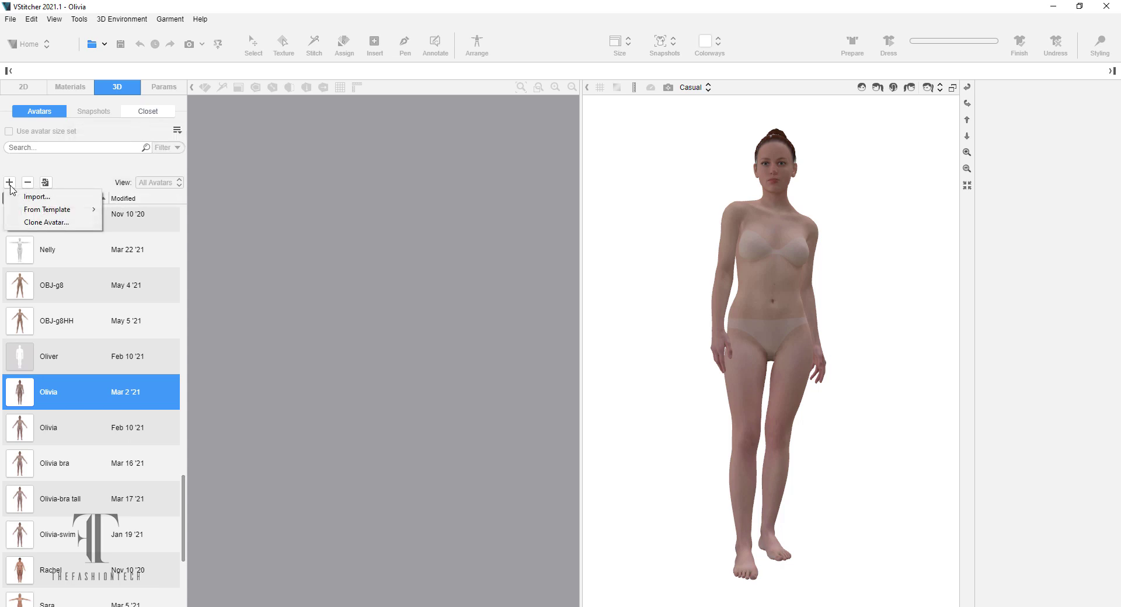
click(380, 200)
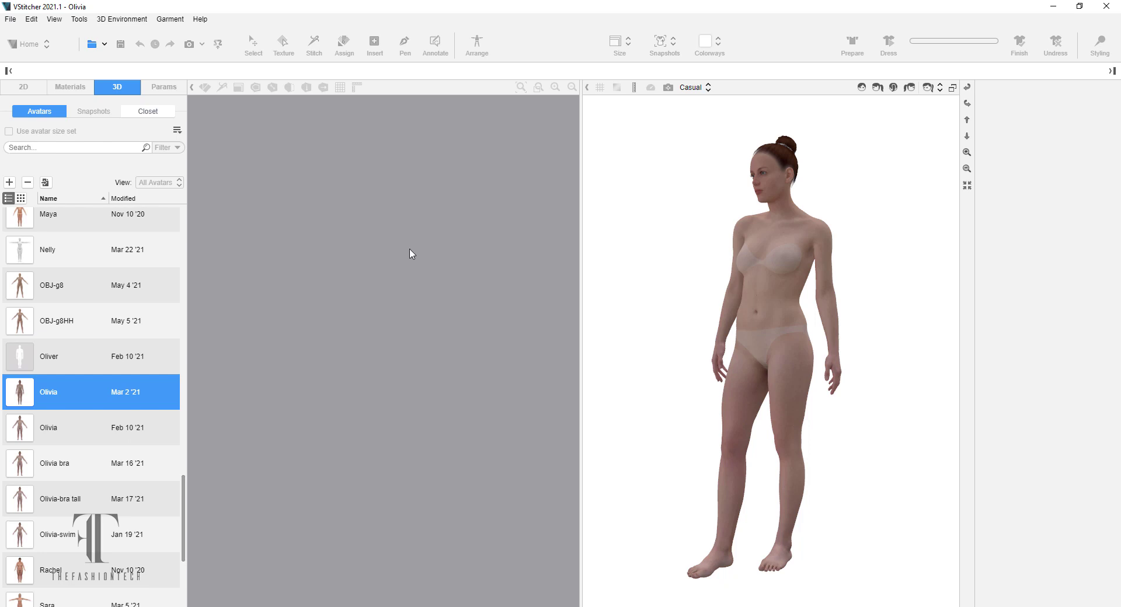
- Open the Browzwear Cloud Library from the File menu and browse its Avatars collection
click(11, 18)
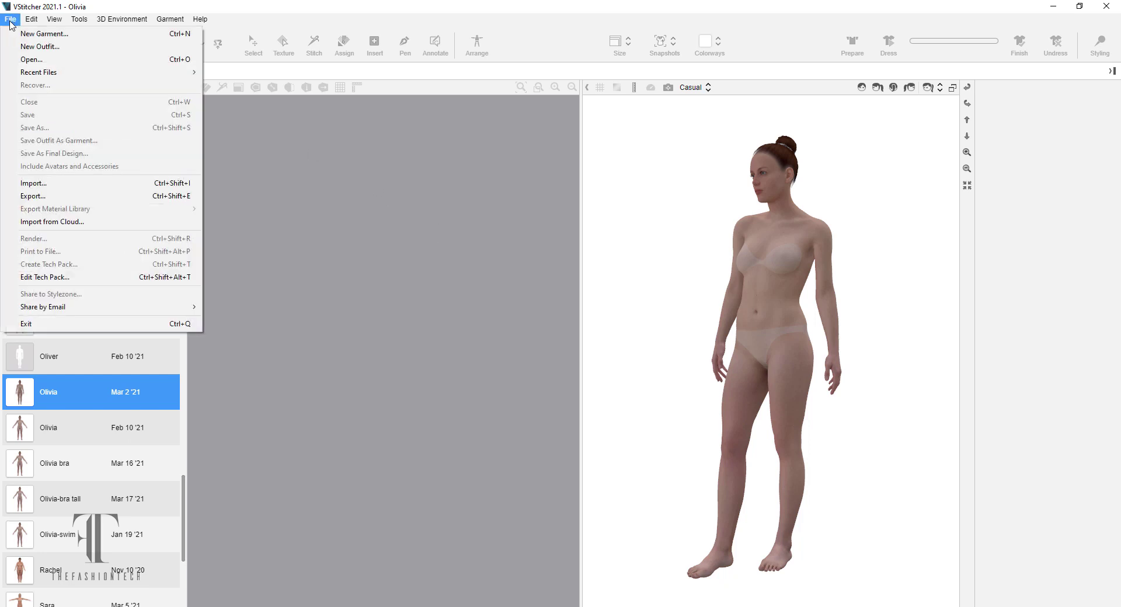
click(64, 222)
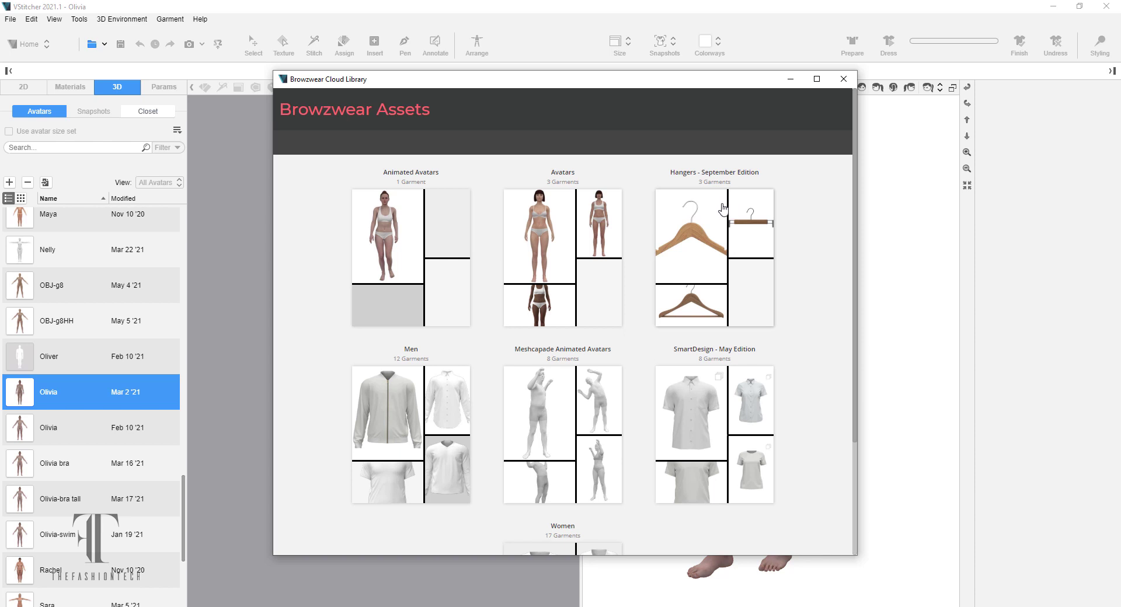
click(565, 320)
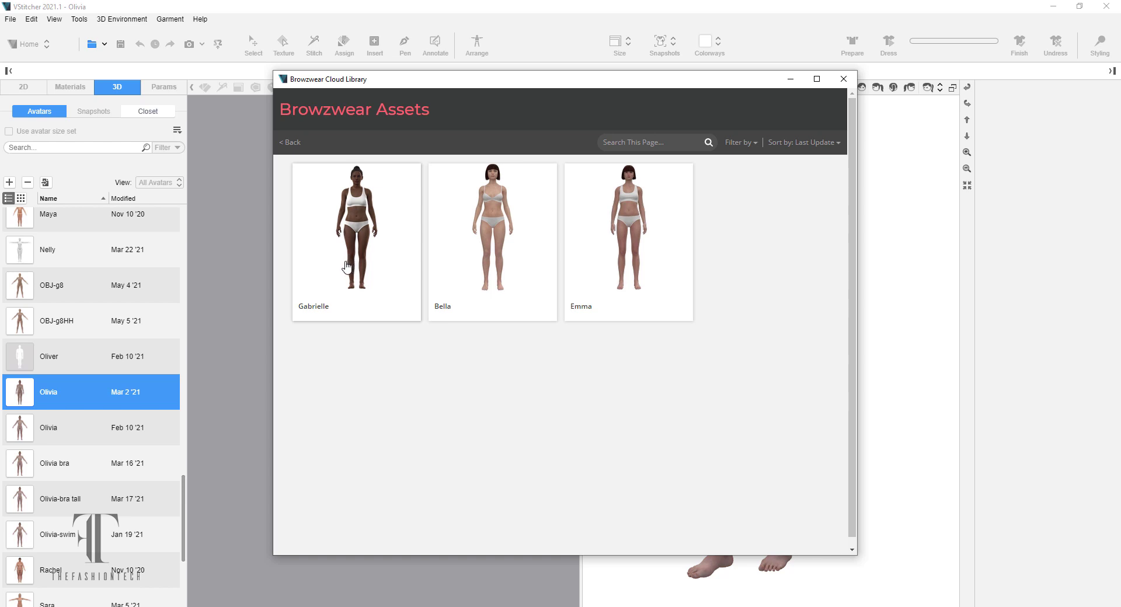
- Go back to the Avatars collection and open Gabrielle's avatar page
scroll(147, 312, up, 4)
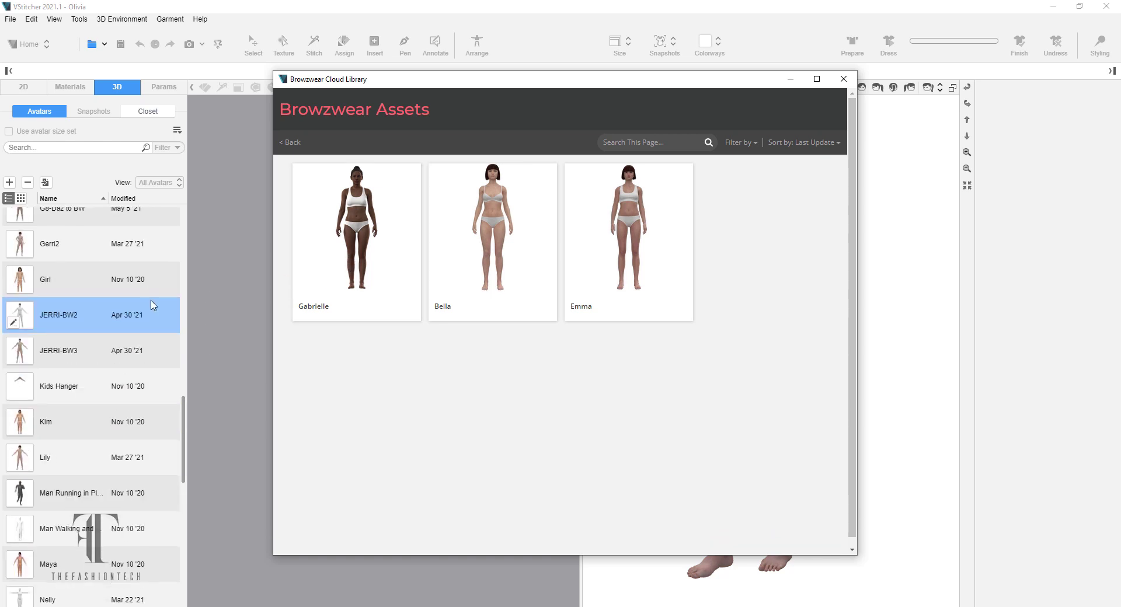
scroll(150, 304, up, 1)
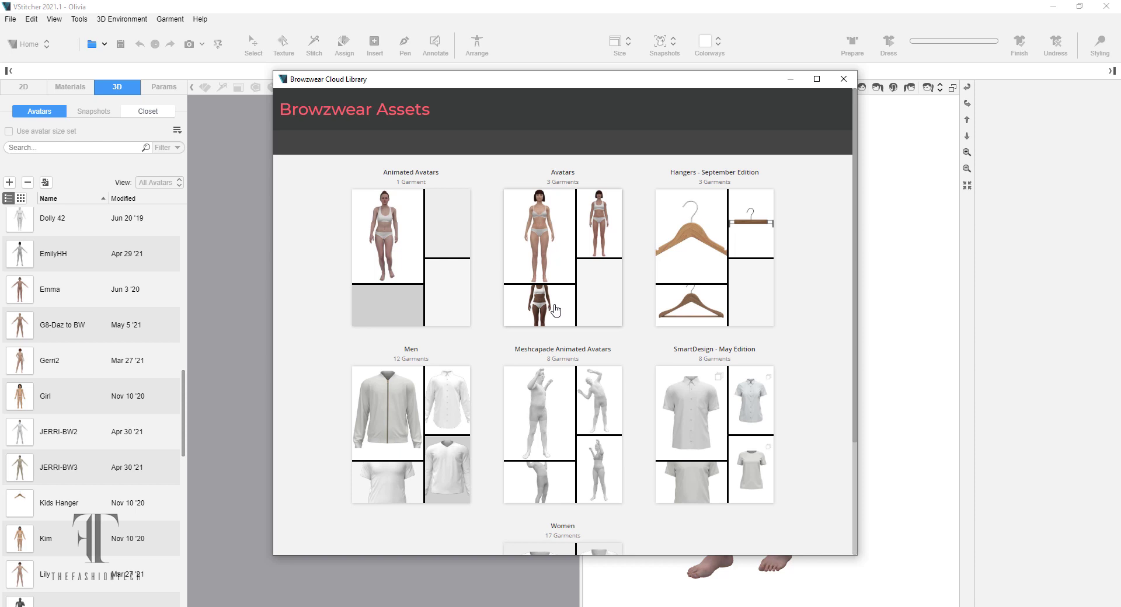
click(554, 310)
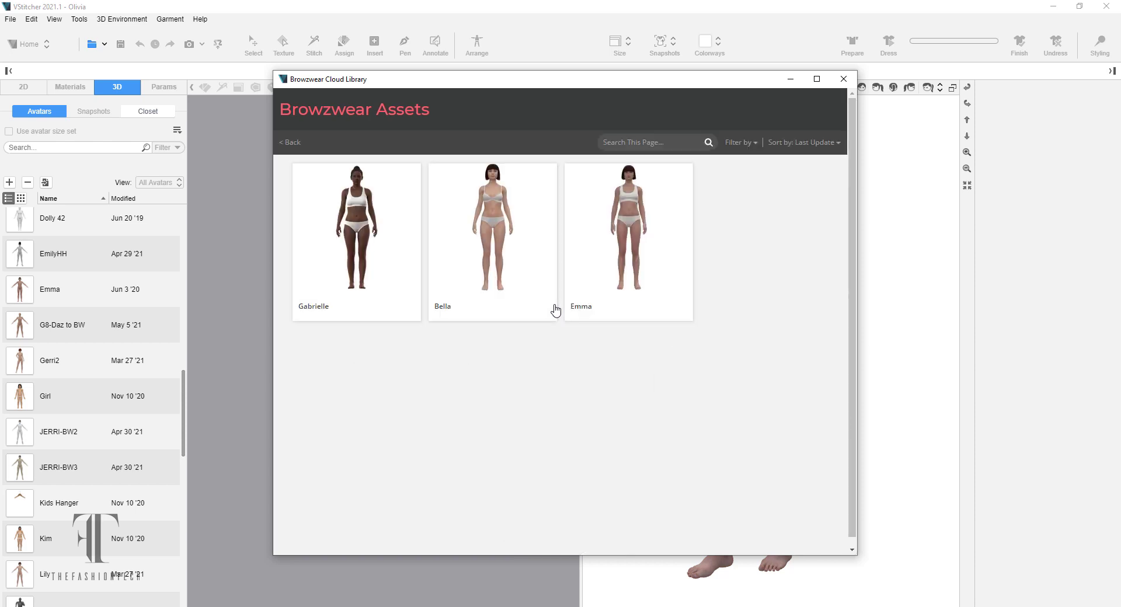
click(364, 274)
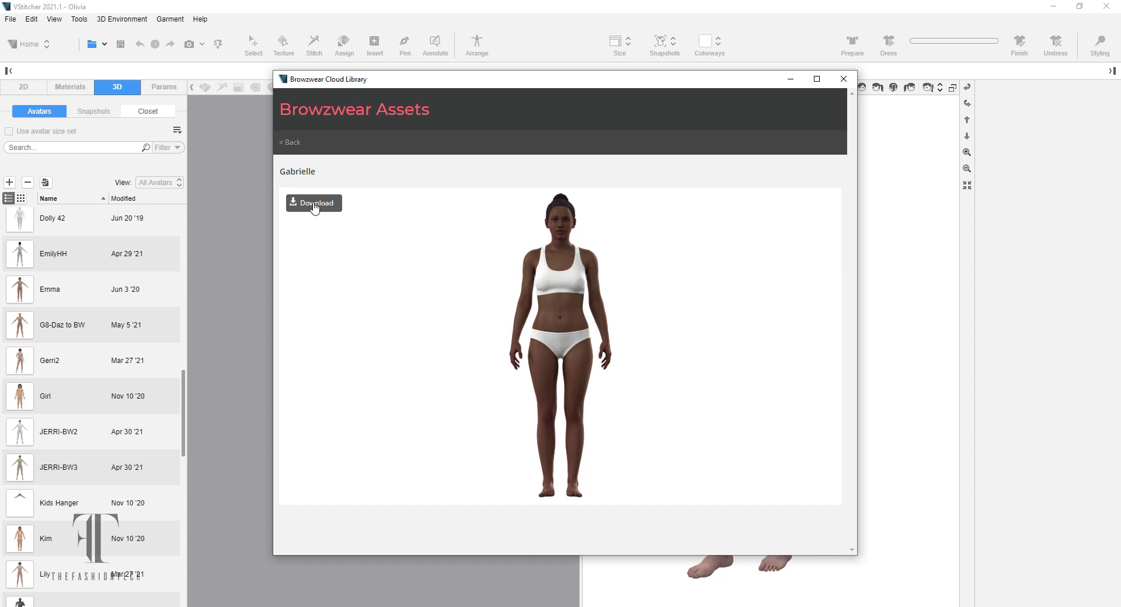
- Download and import Gabrielle, then inspect her from front, side and three-quarter views
click(317, 204)
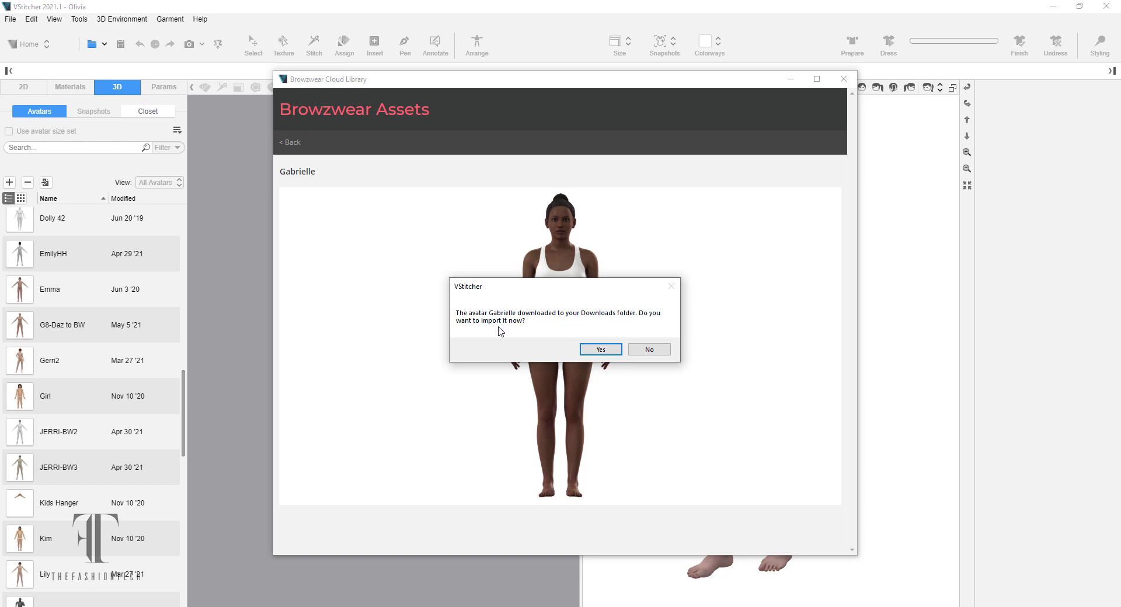
click(598, 351)
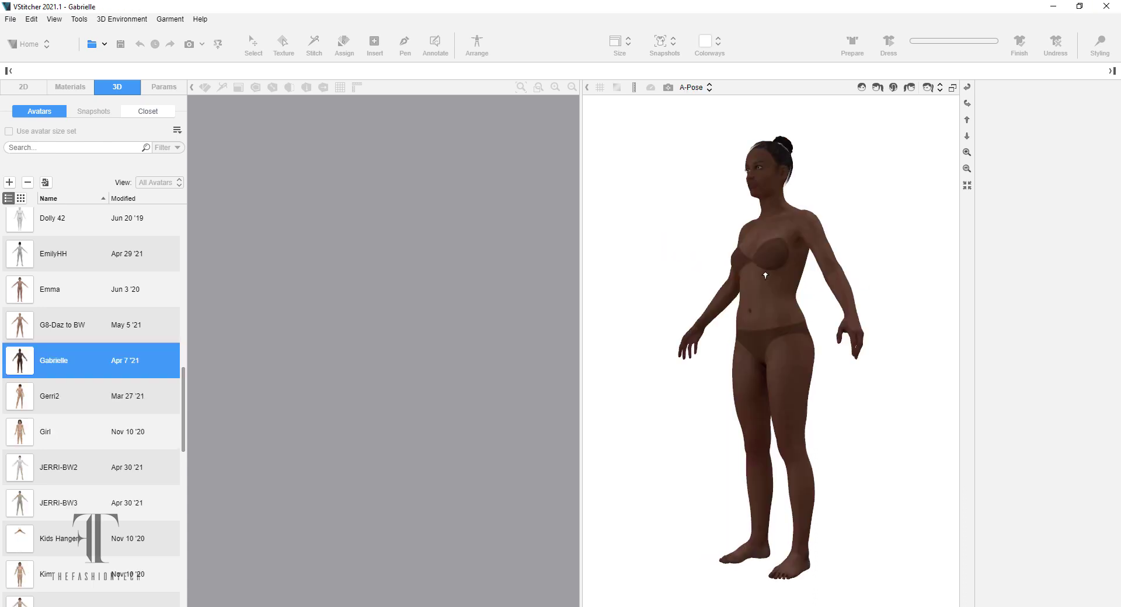
drag(889, 285, 685, 343)
key(Home)
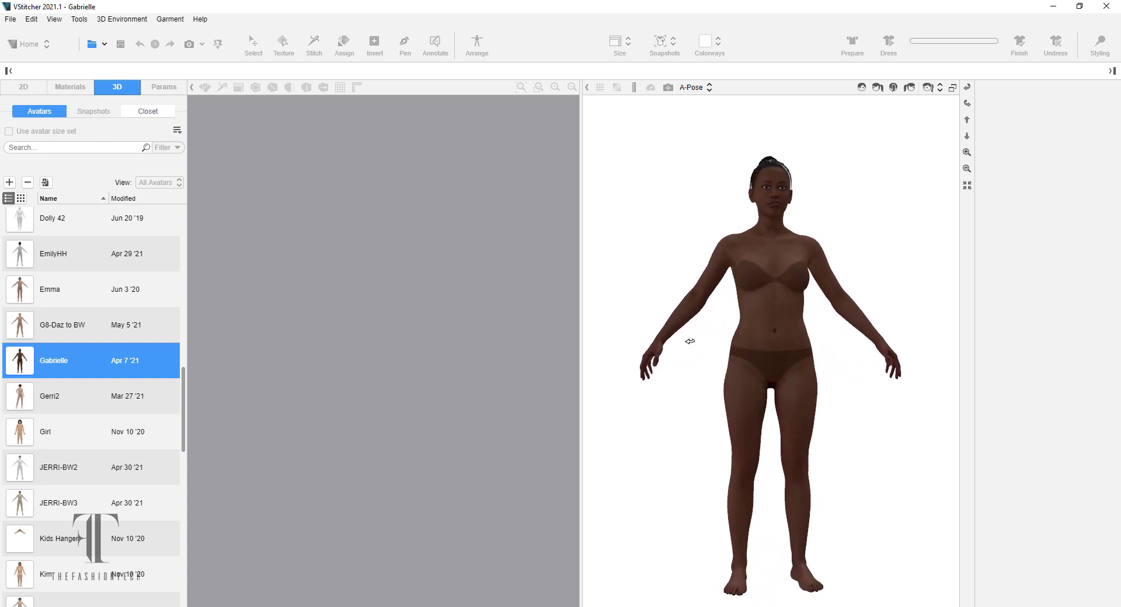
scroll(848, 393, up, 1)
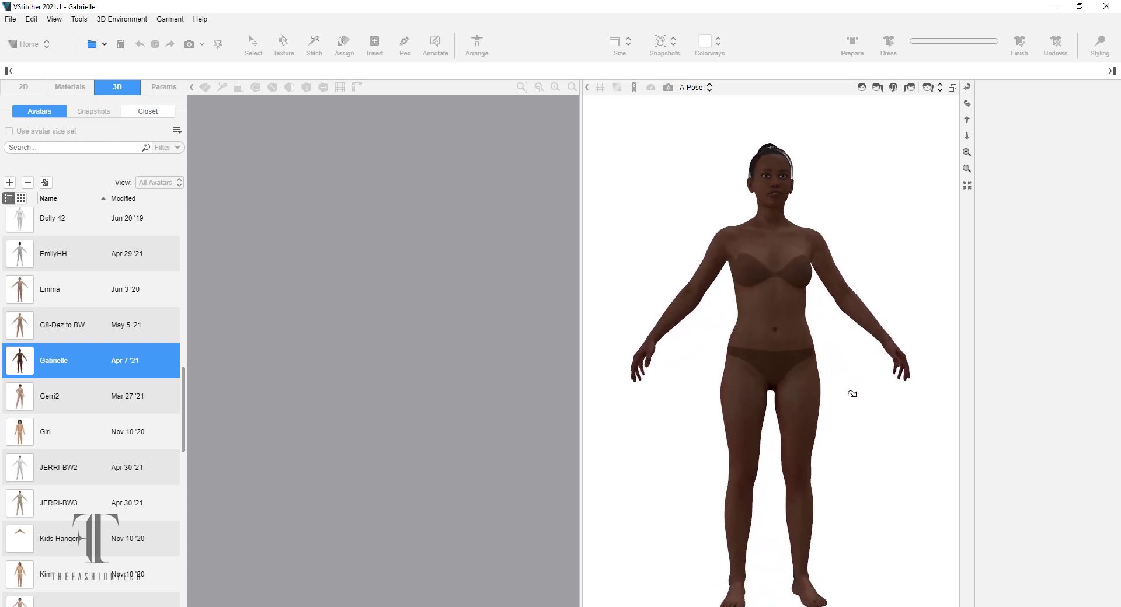
scroll(852, 394, down, 1)
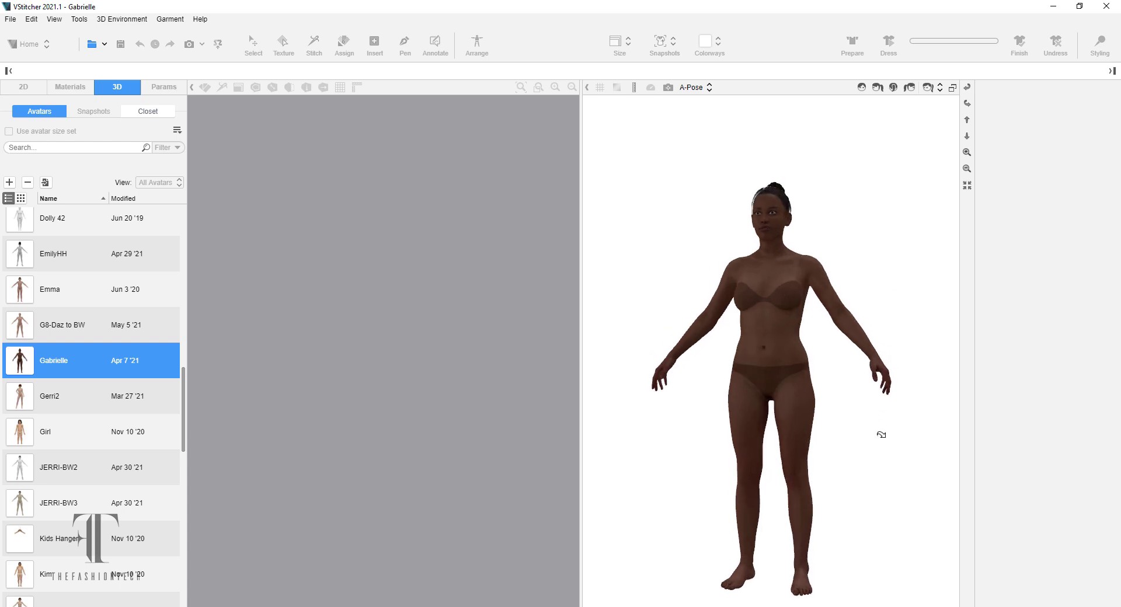
key(Right)
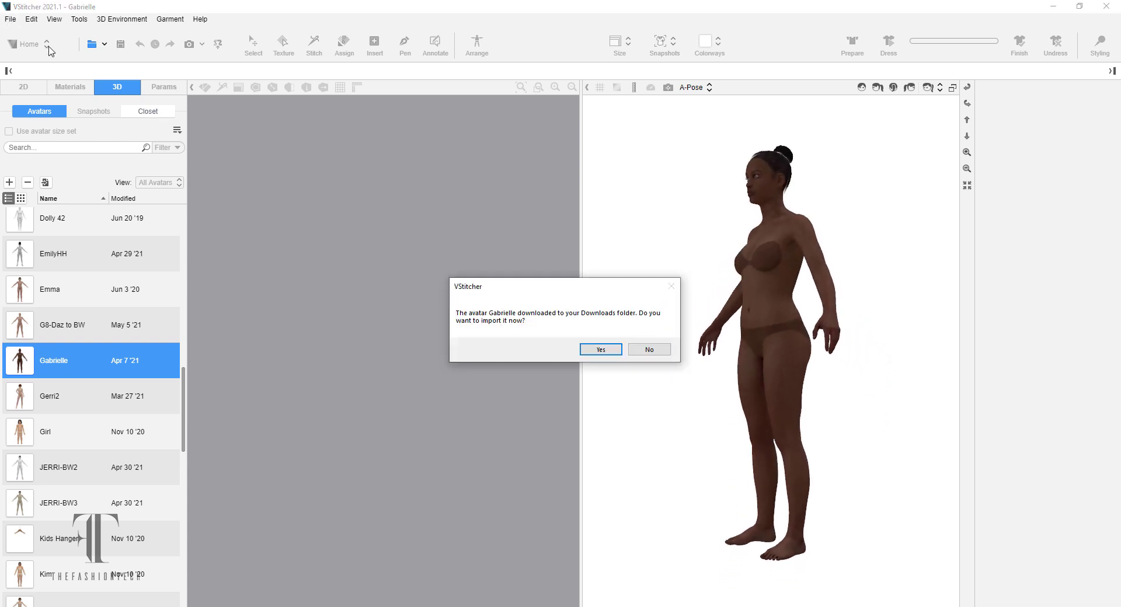
click(602, 349)
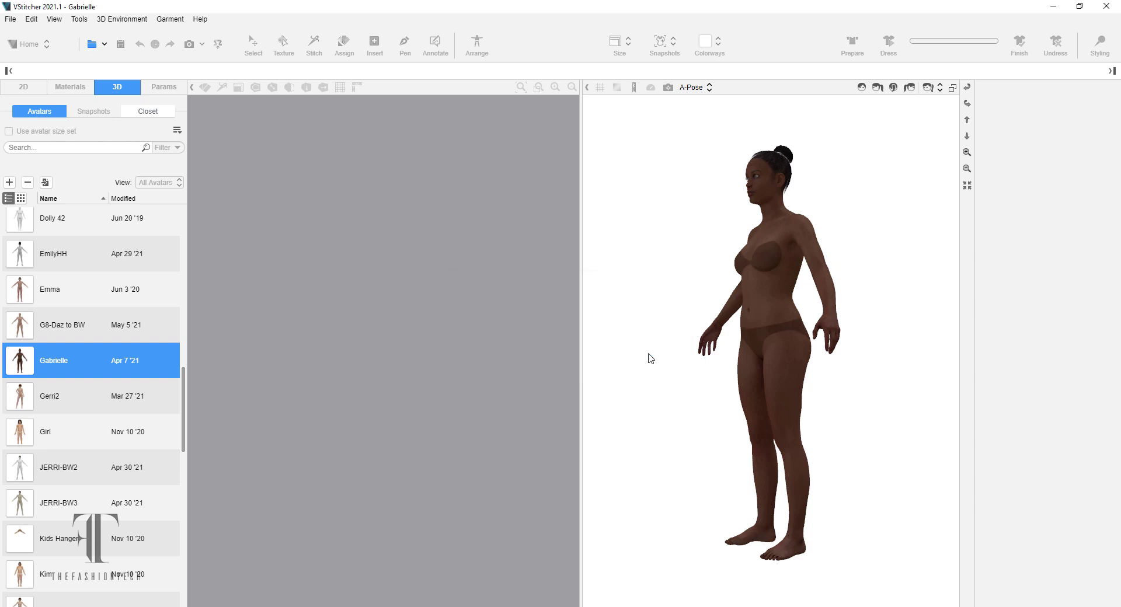
- Reopen the Cloud Library, decline reimporting Gabrielle, and preview the Animated Avatars collection
click(10, 22)
click(87, 214)
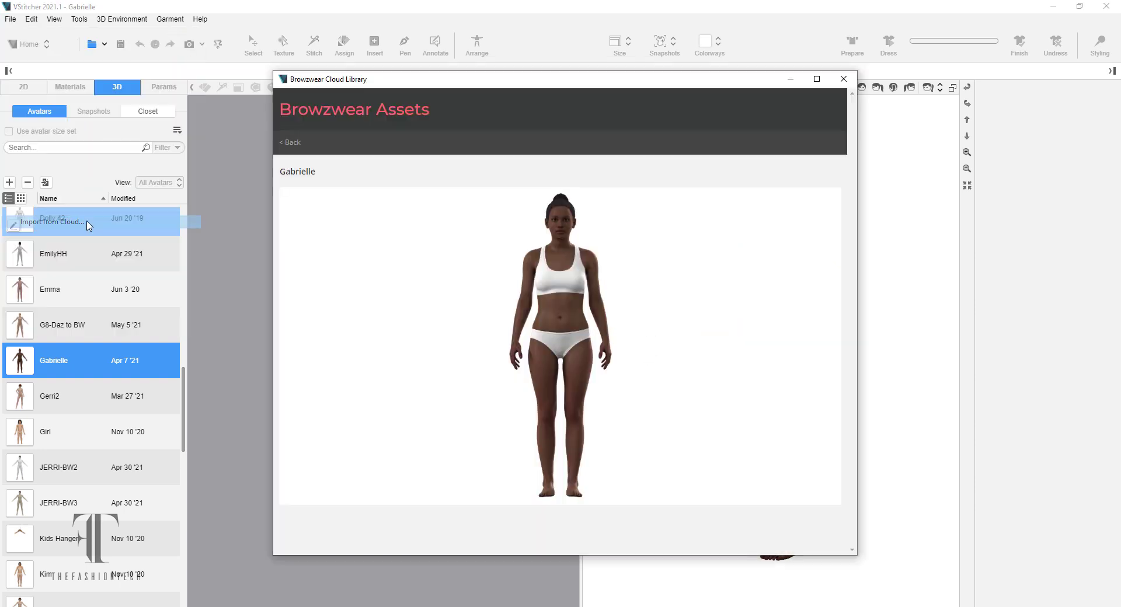
click(289, 143)
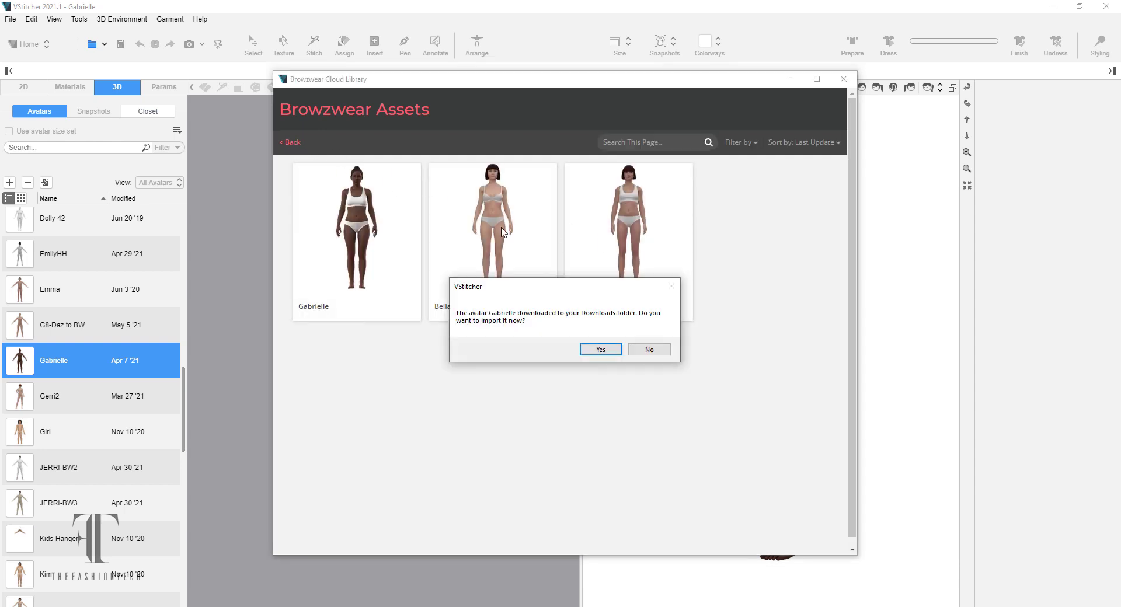
click(650, 350)
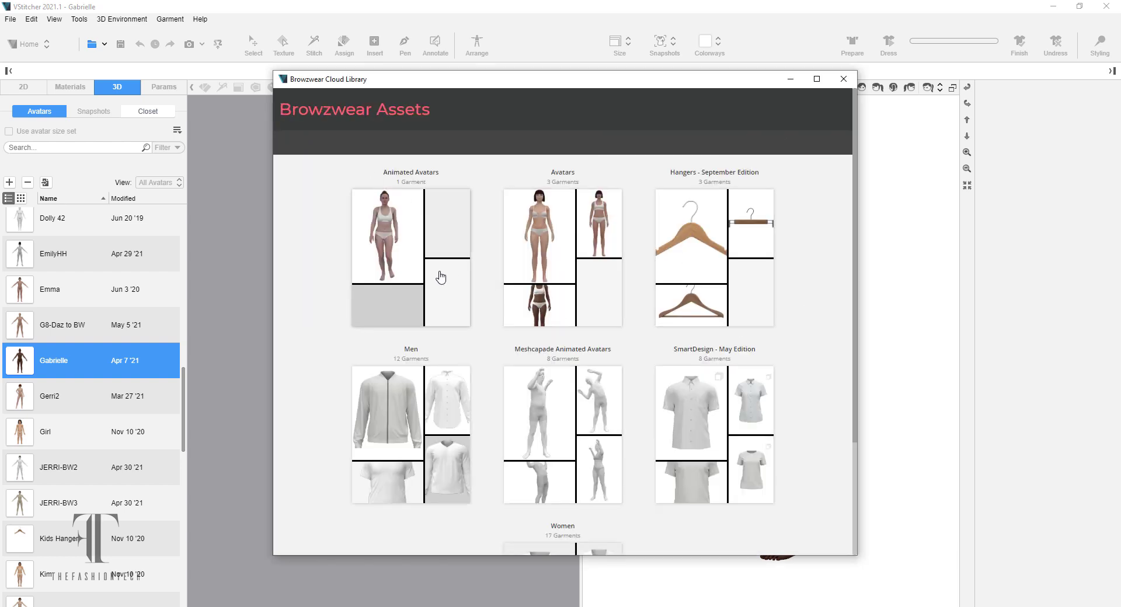
click(412, 261)
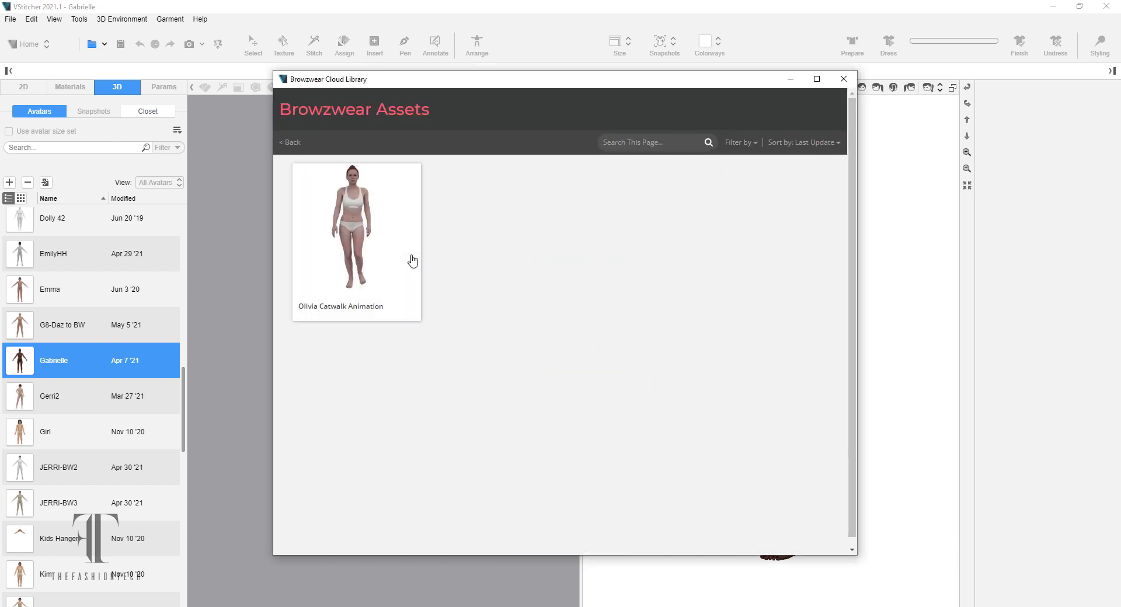
click(292, 142)
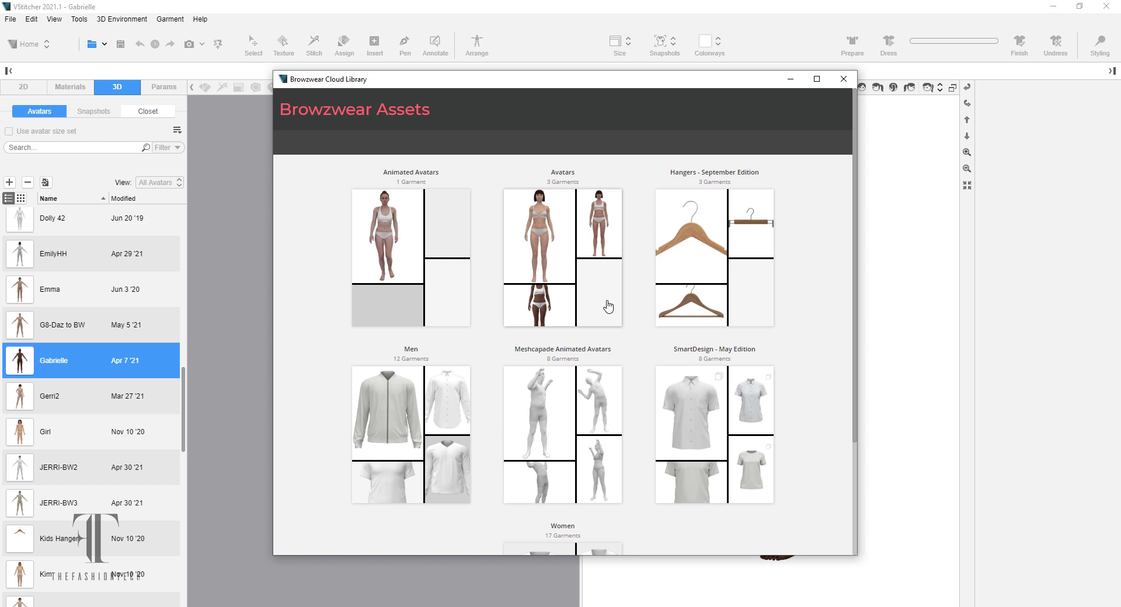
- Browse the category overview and enter the Meshcapade Animated Avatars collection, declining the import prompt
scroll(615, 309, down, 3)
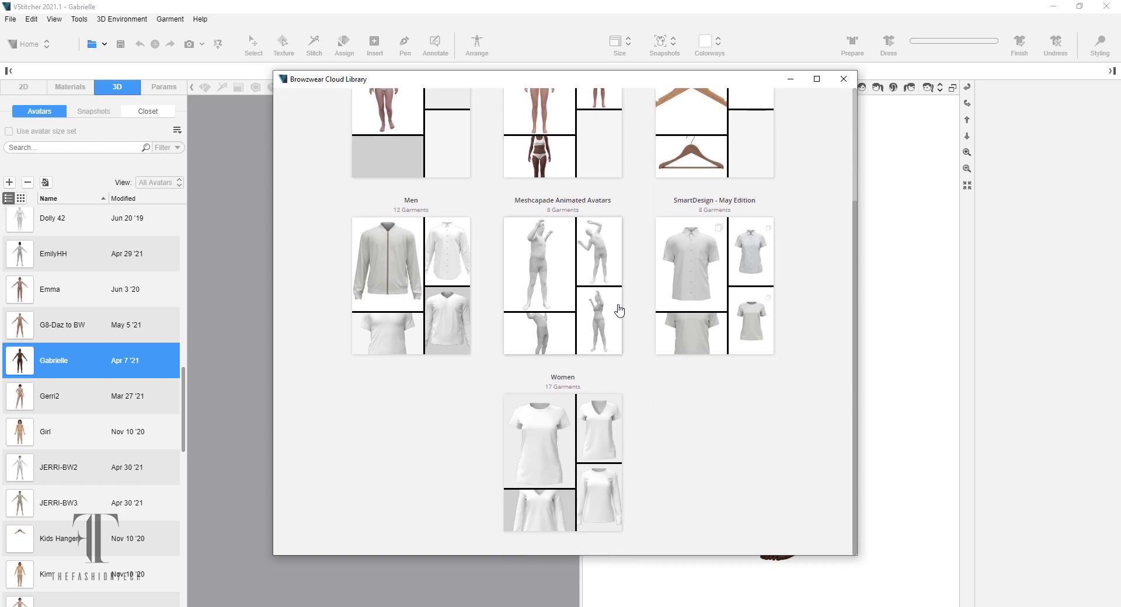
scroll(602, 327, up, 3)
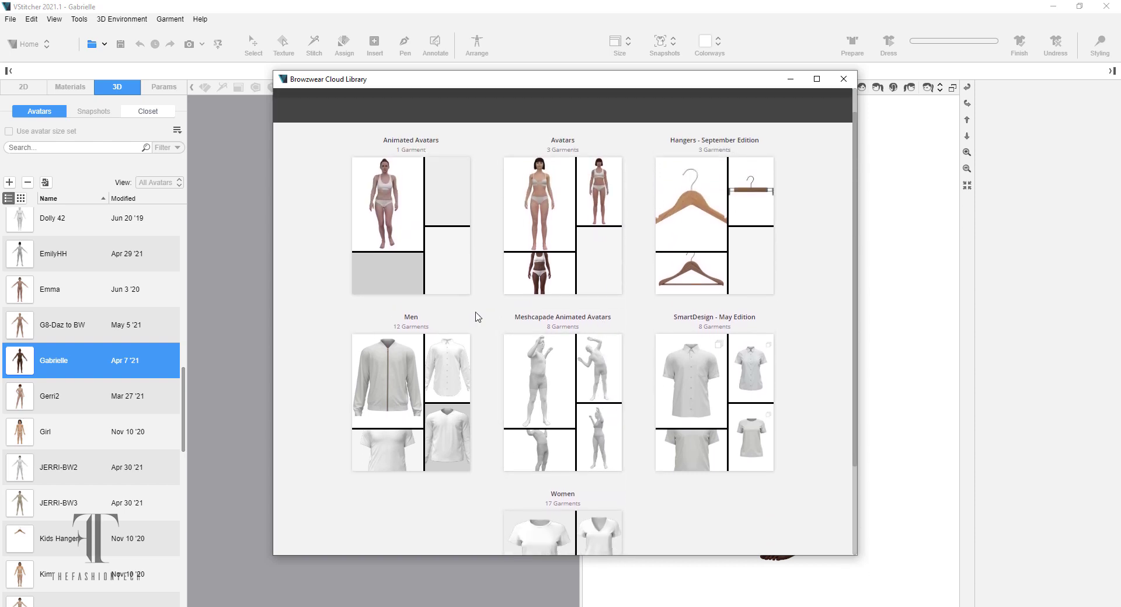
click(11, 19)
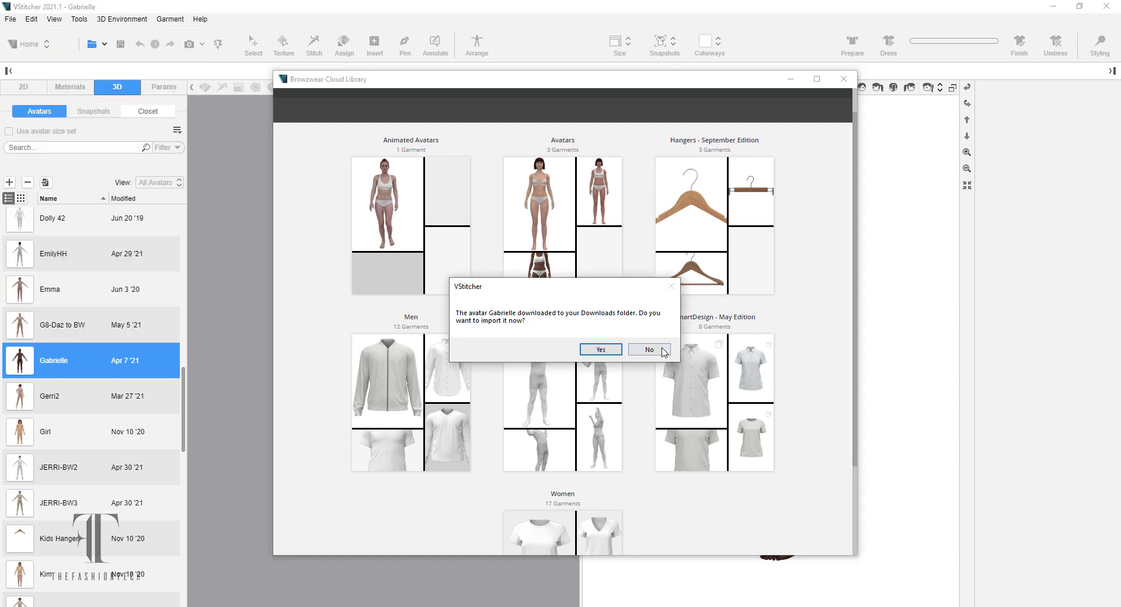
click(650, 350)
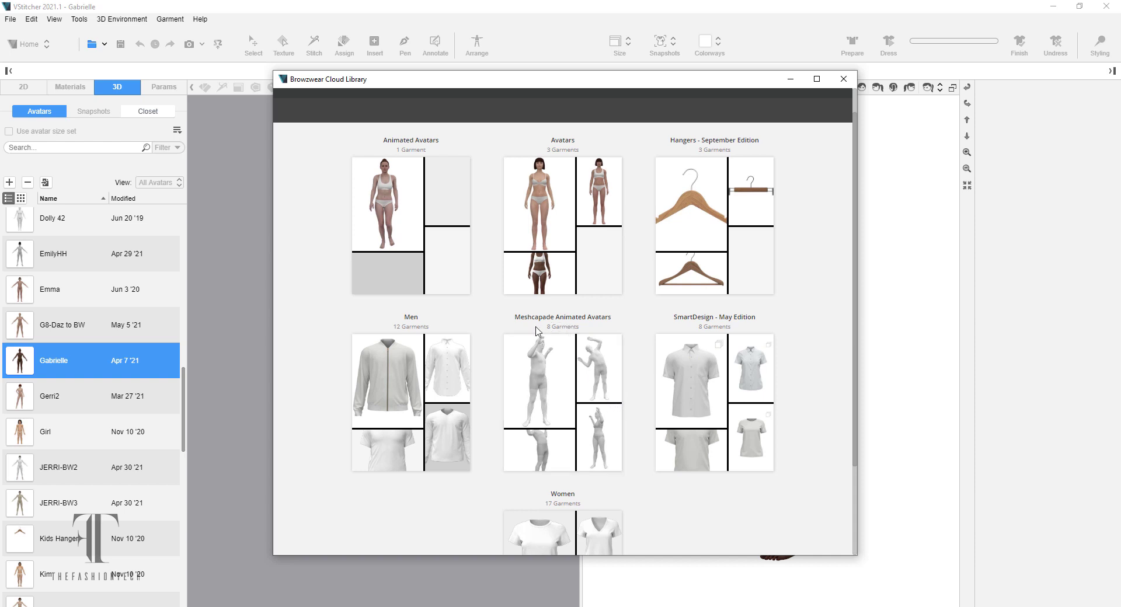
click(540, 370)
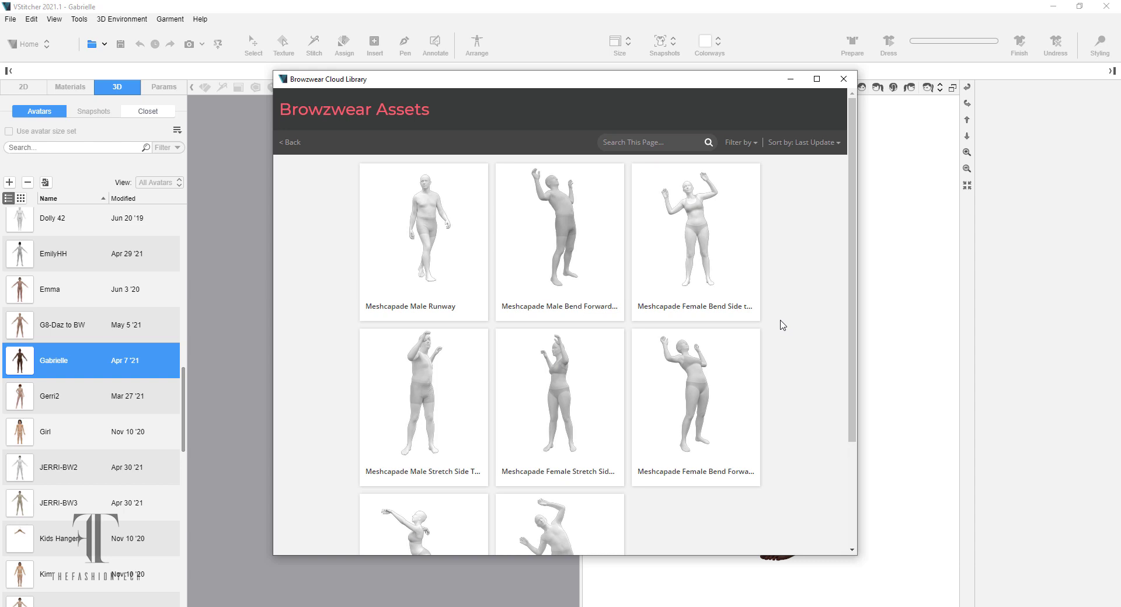
- Preview Female Bend Side to Side, then download Meshcapade Female Bend Forward to Back Animation
scroll(782, 328, down, 1)
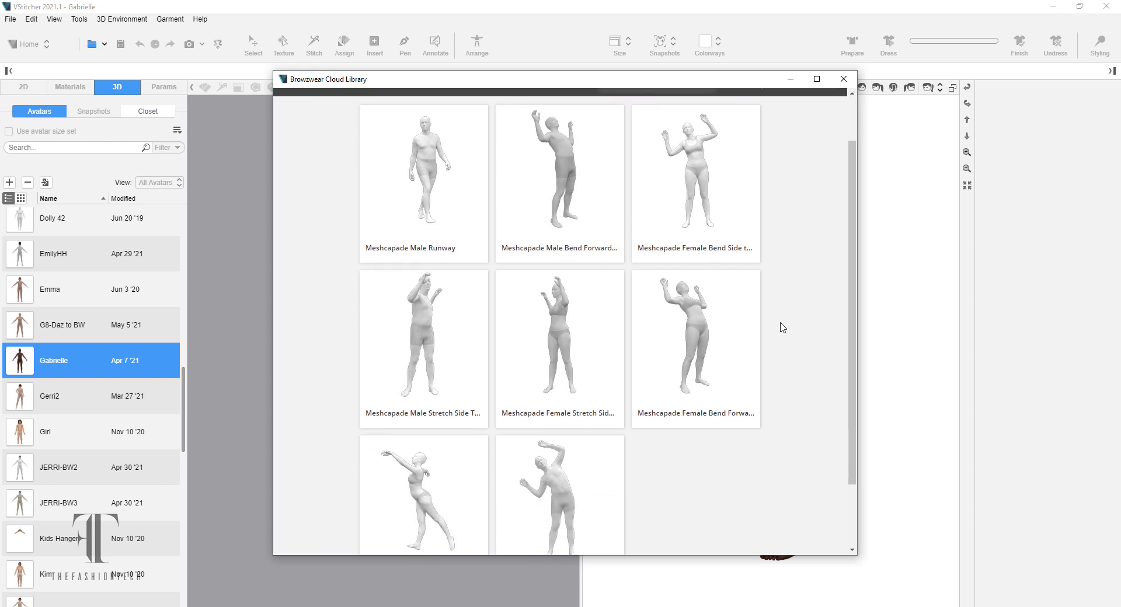
click(709, 185)
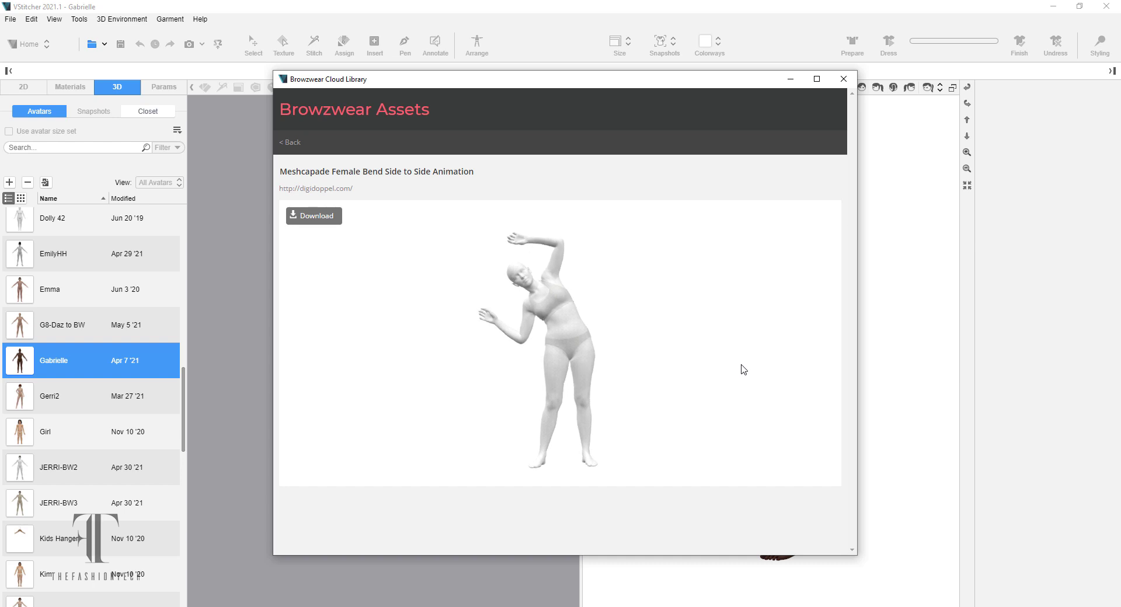
click(290, 143)
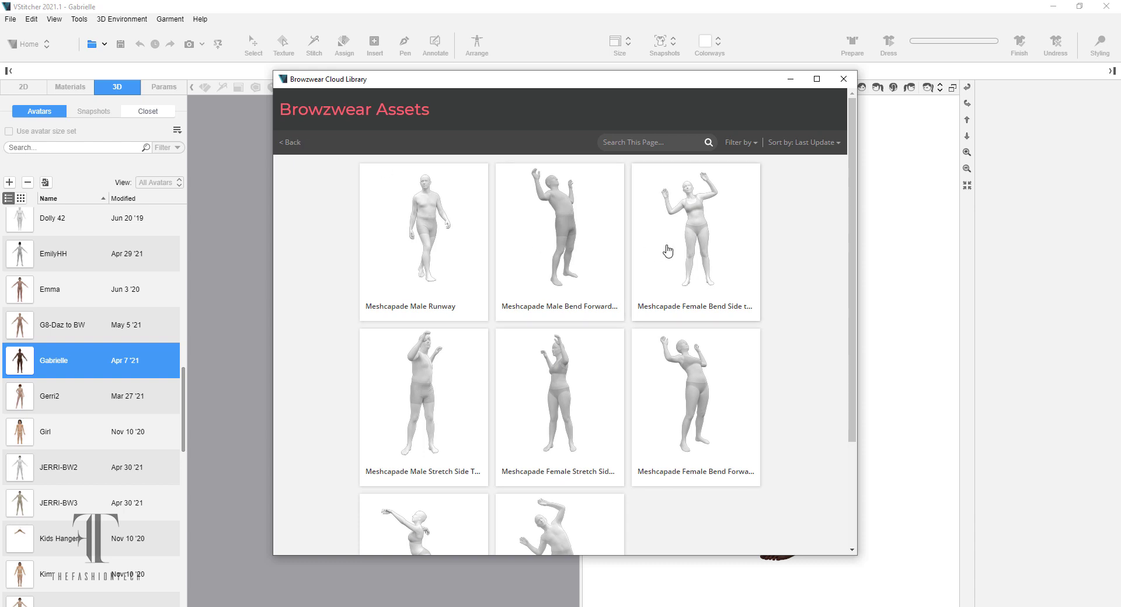
scroll(709, 388, down, 1)
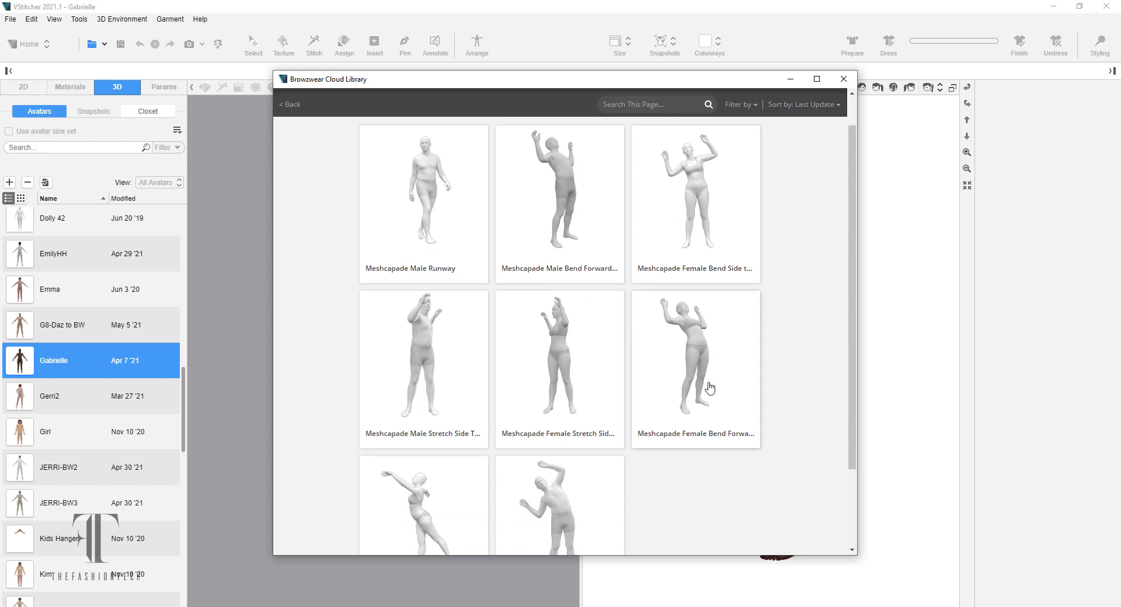
scroll(710, 388, down, 3)
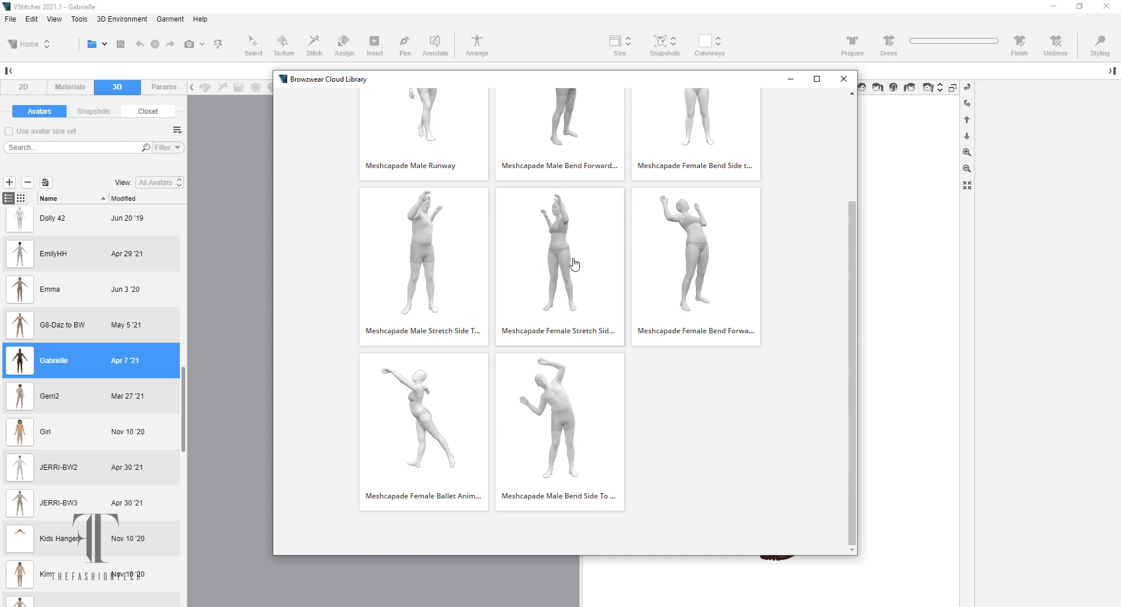
click(728, 261)
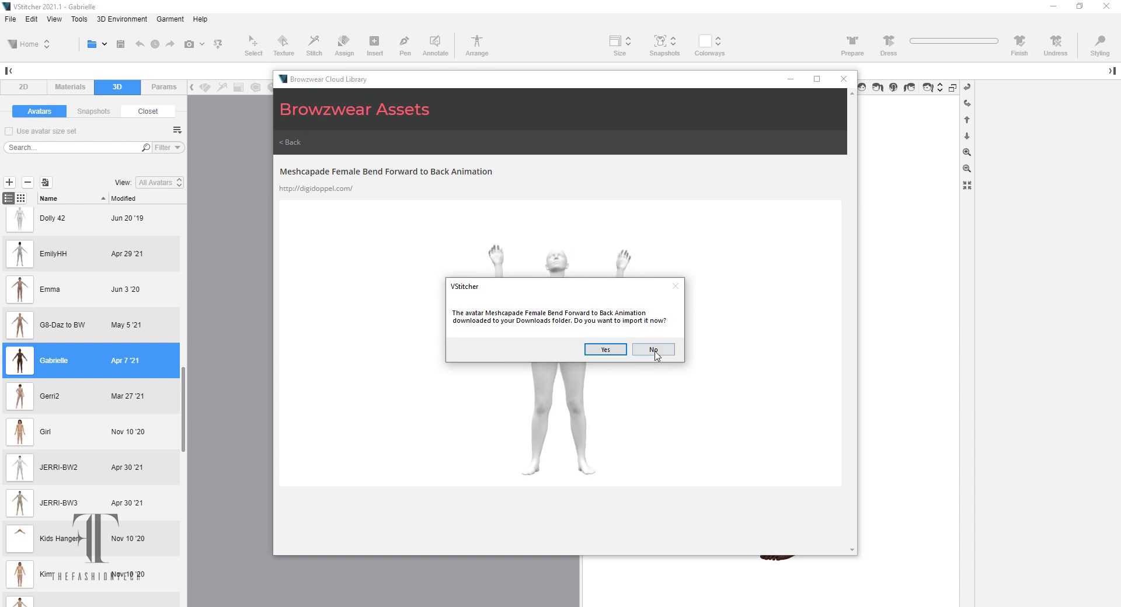
- Decline importing the Female Bend Forward avatar and scroll through the list
click(653, 350)
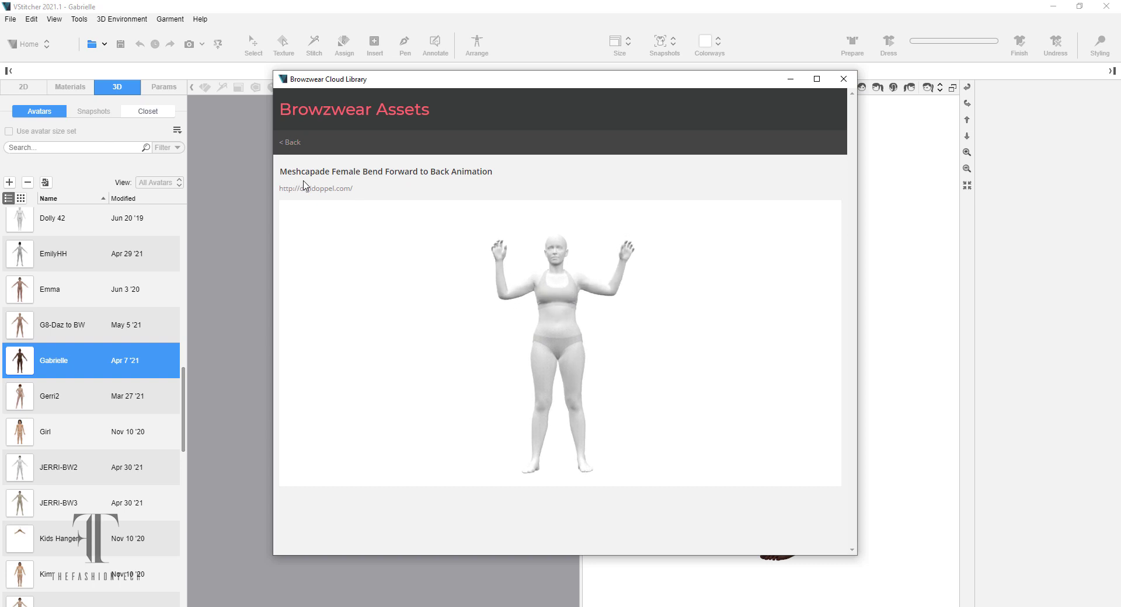
scroll(94, 277, down, 5)
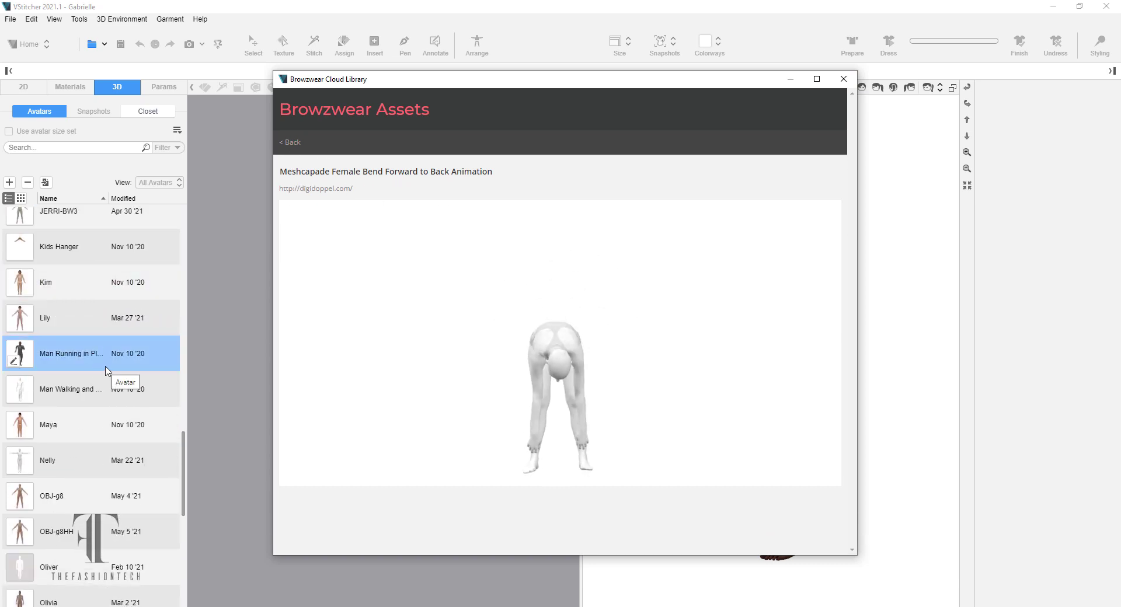
scroll(106, 370, down, 2)
scroll(106, 370, down, 6)
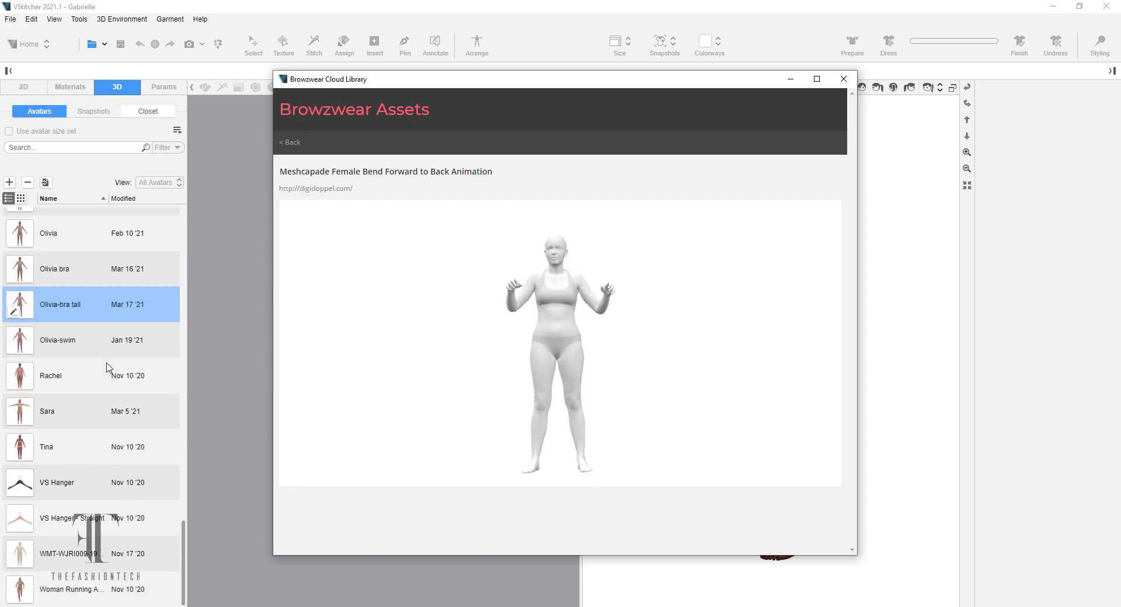
scroll(108, 366, up, 7)
scroll(105, 304, up, 15)
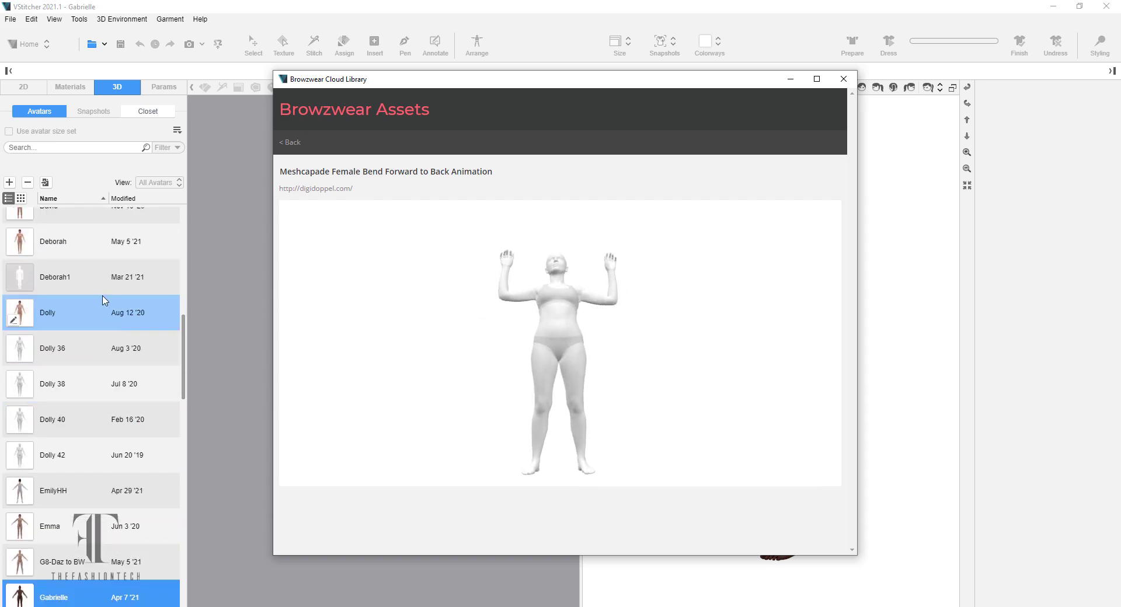
- Start and cancel an avatar file import, then close the Cloud Library
click(10, 183)
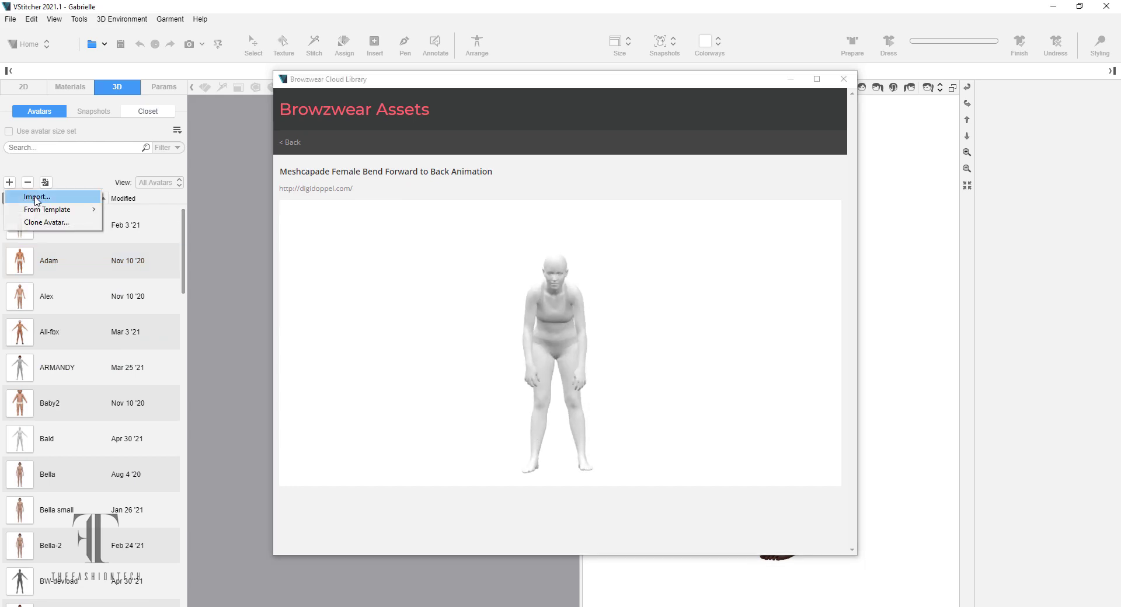
click(35, 198)
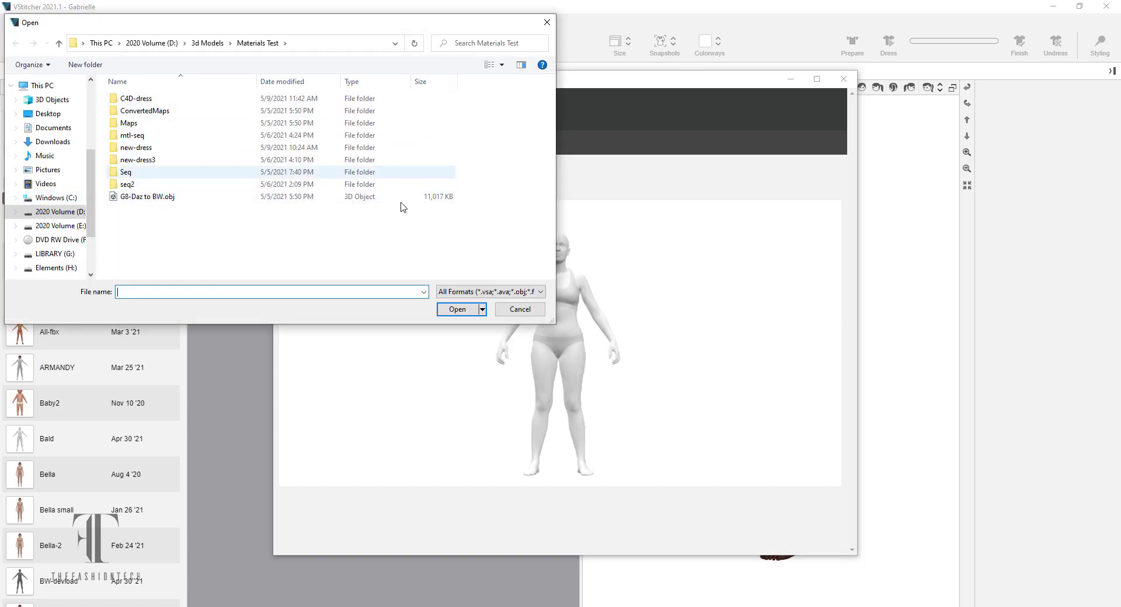
click(520, 309)
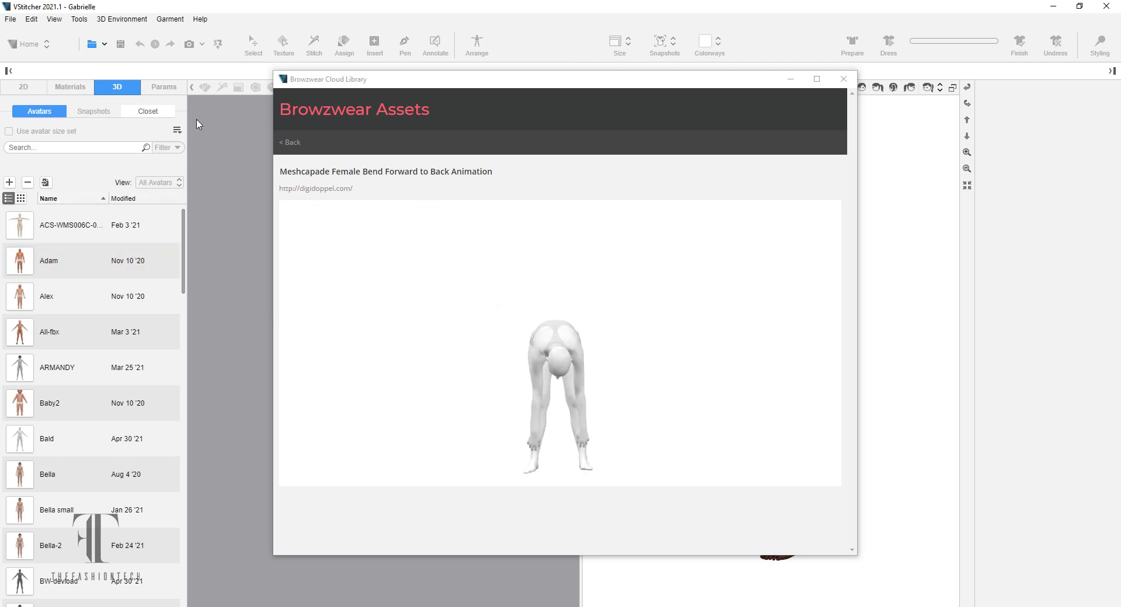
click(844, 79)
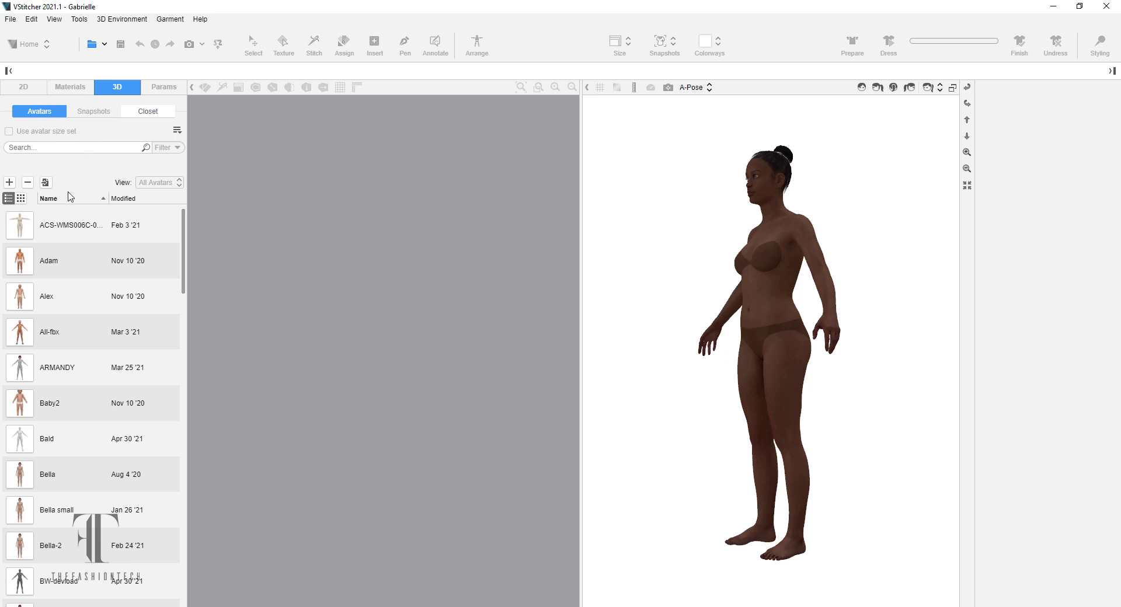
- Toggle between the Closet and Avatars lists, scroll the avatars, and orbit around Gabrielle
click(155, 115)
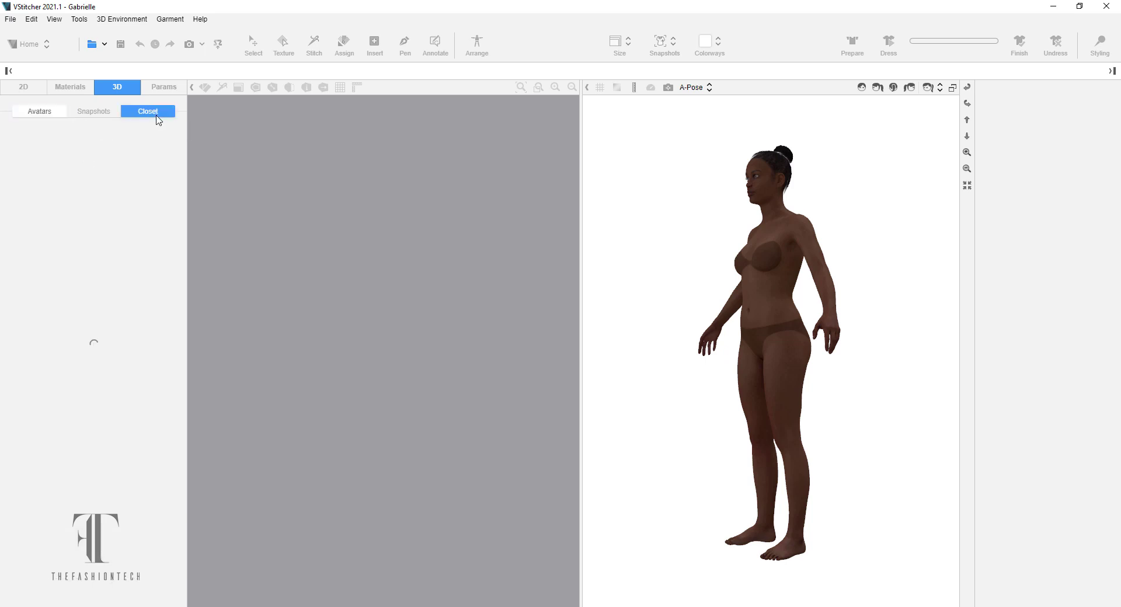
click(49, 116)
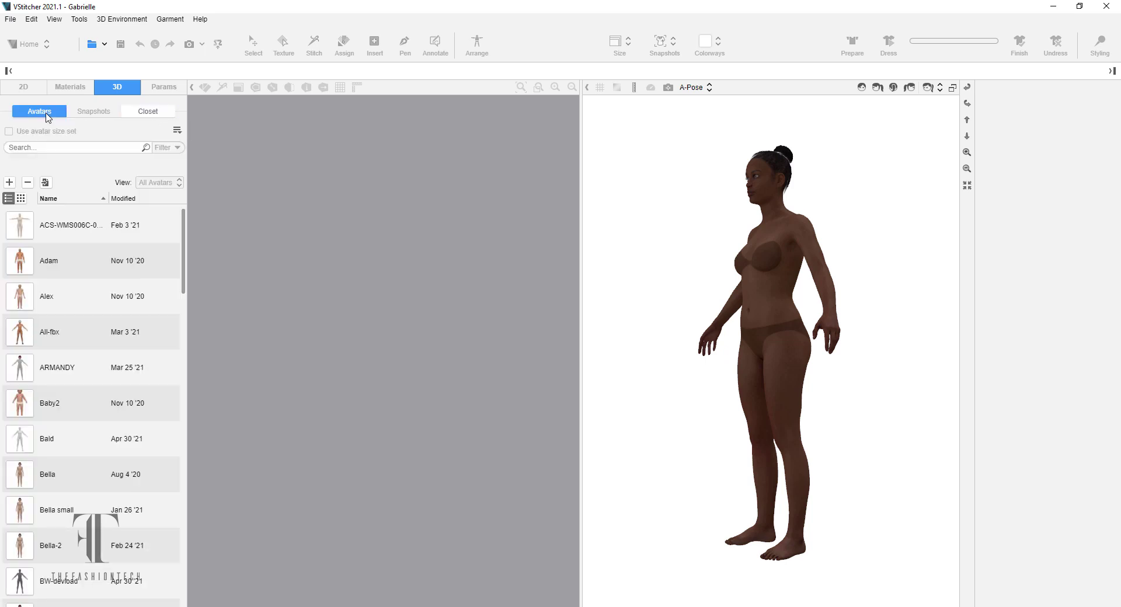
scroll(105, 292, down, 7)
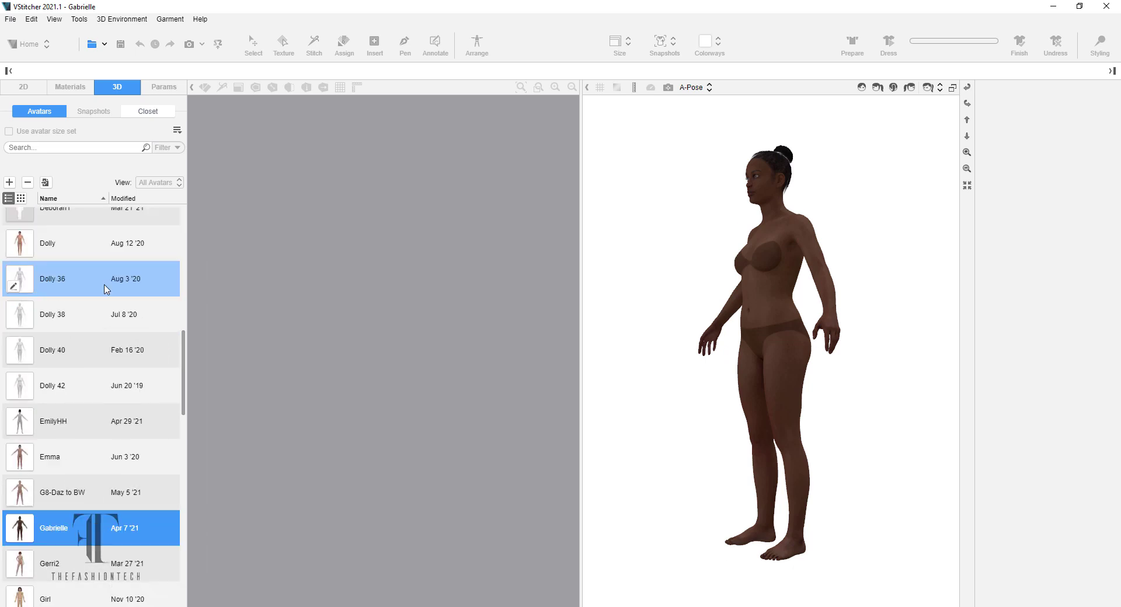
scroll(105, 289, down, 5)
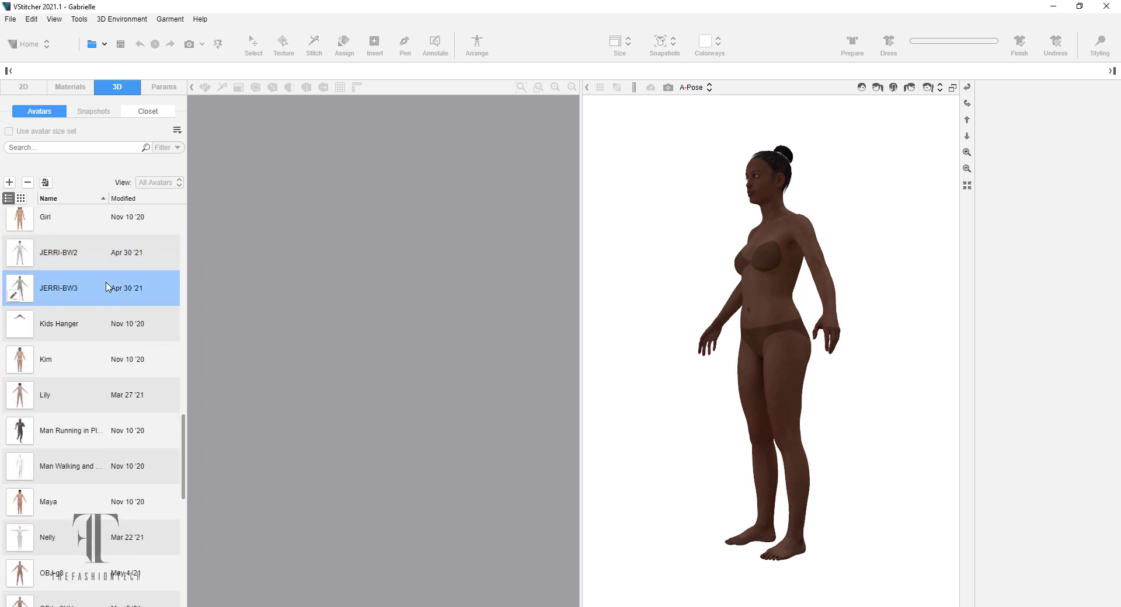
scroll(107, 287, down, 8)
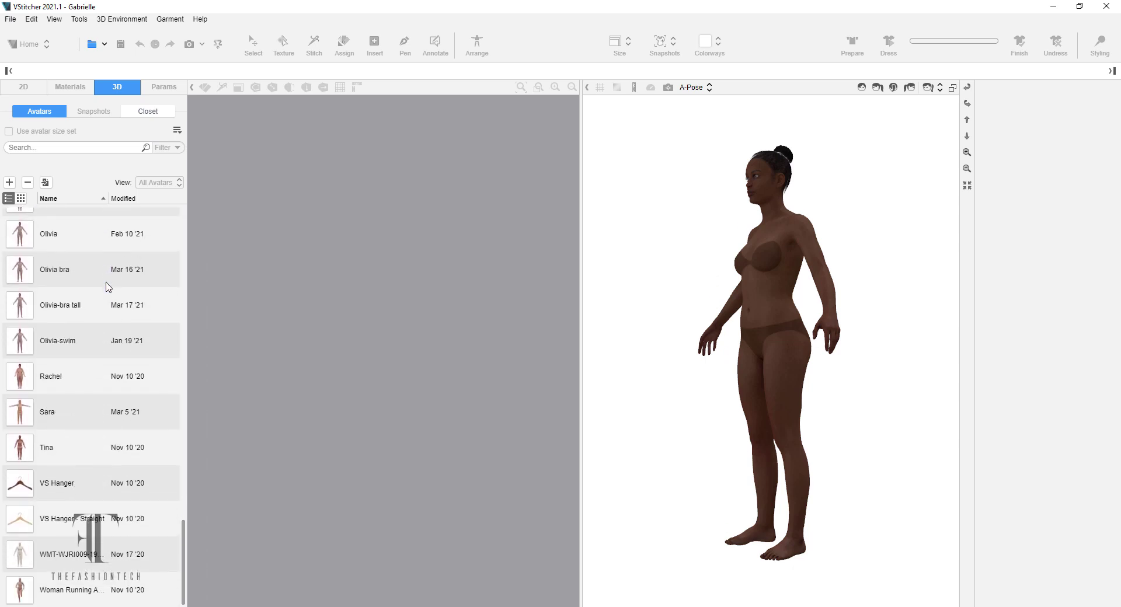
scroll(106, 286, up, 10)
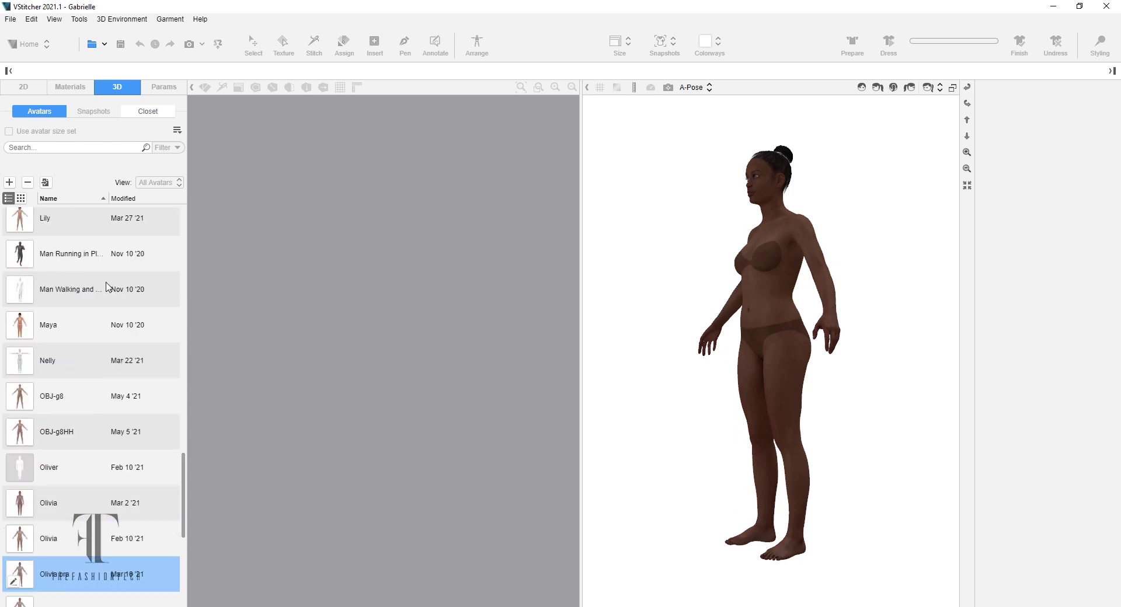
scroll(107, 287, up, 8)
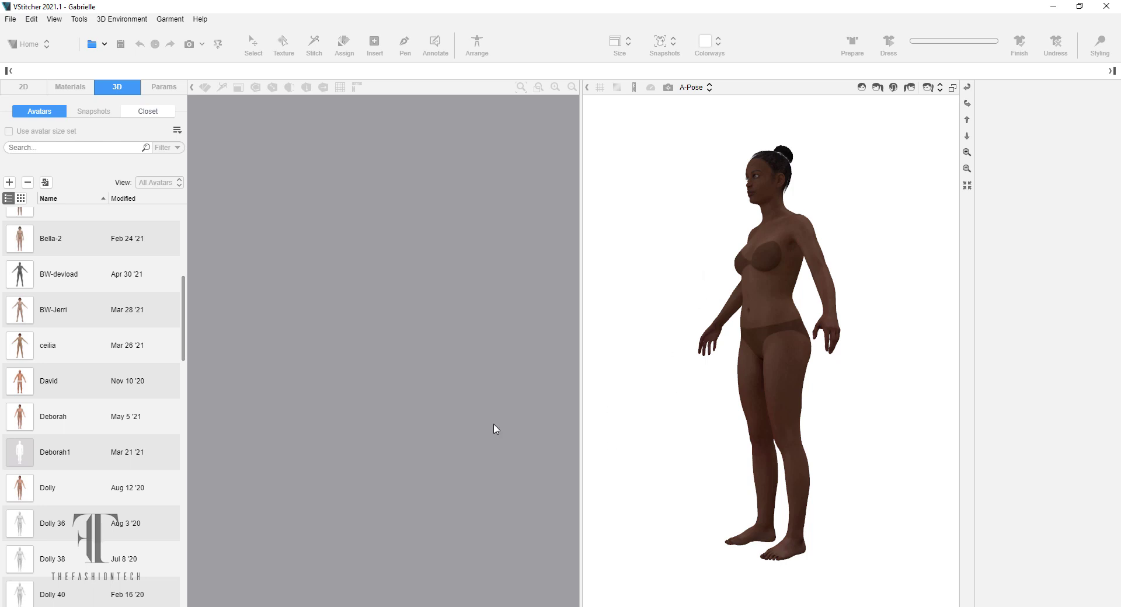
drag(877, 238, 676, 290)
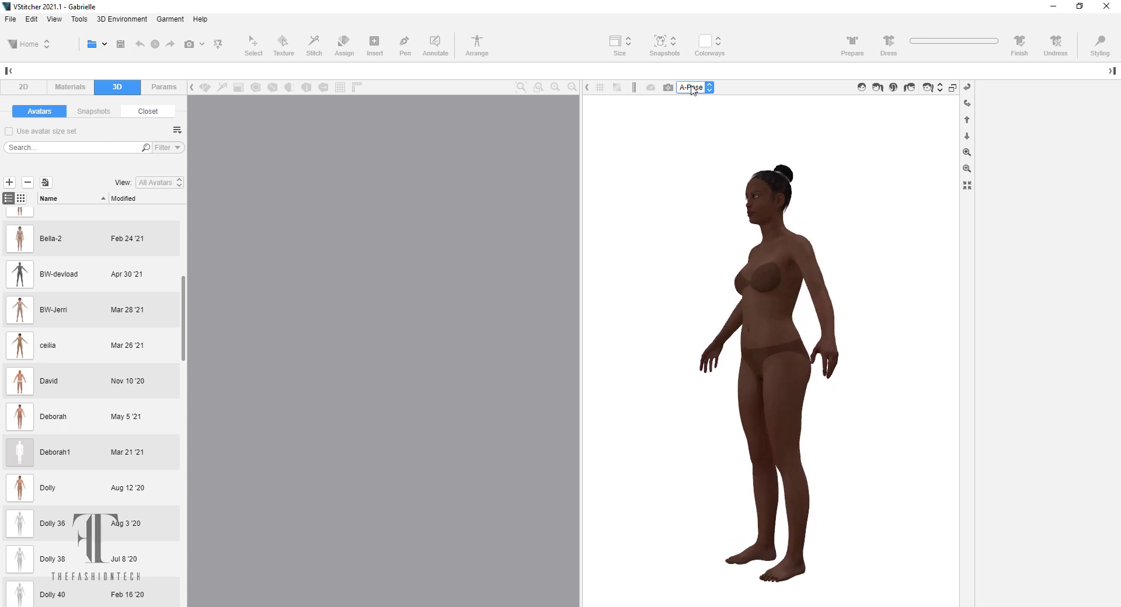
- Try the Arms Down pose, then put the avatar in the Casual pose
click(709, 88)
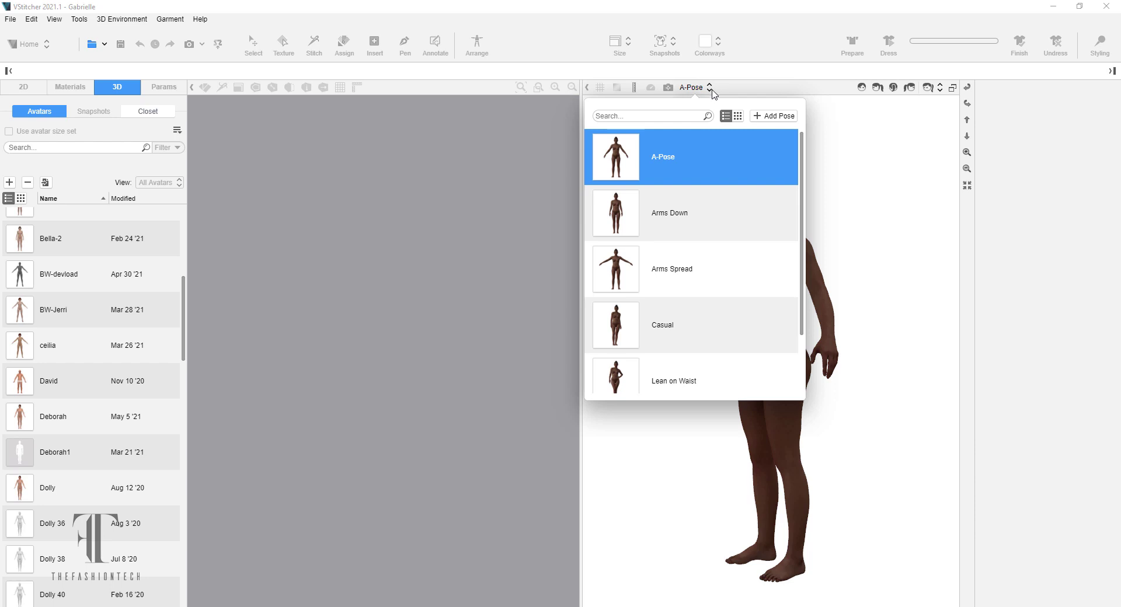
click(716, 220)
drag(639, 321, 646, 315)
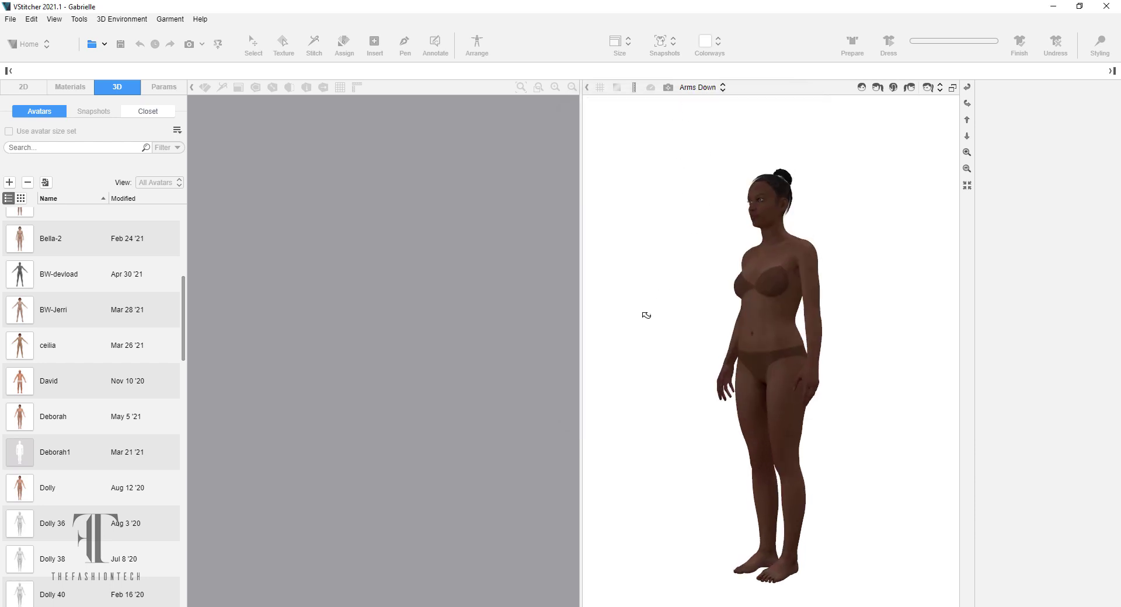
drag(646, 408, 689, 333)
click(699, 87)
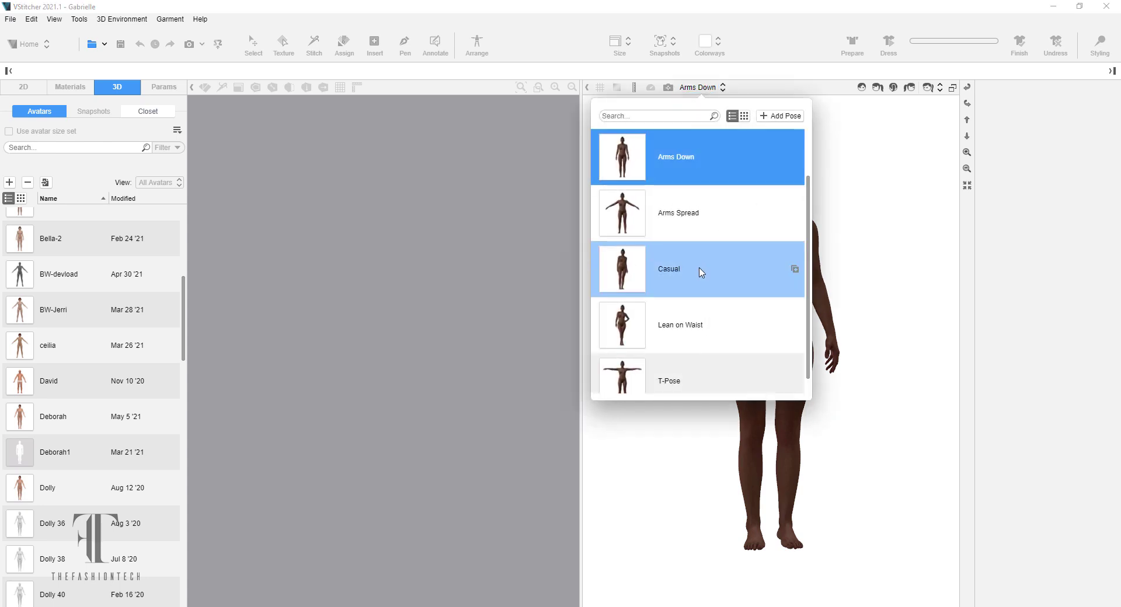
double_click(688, 325)
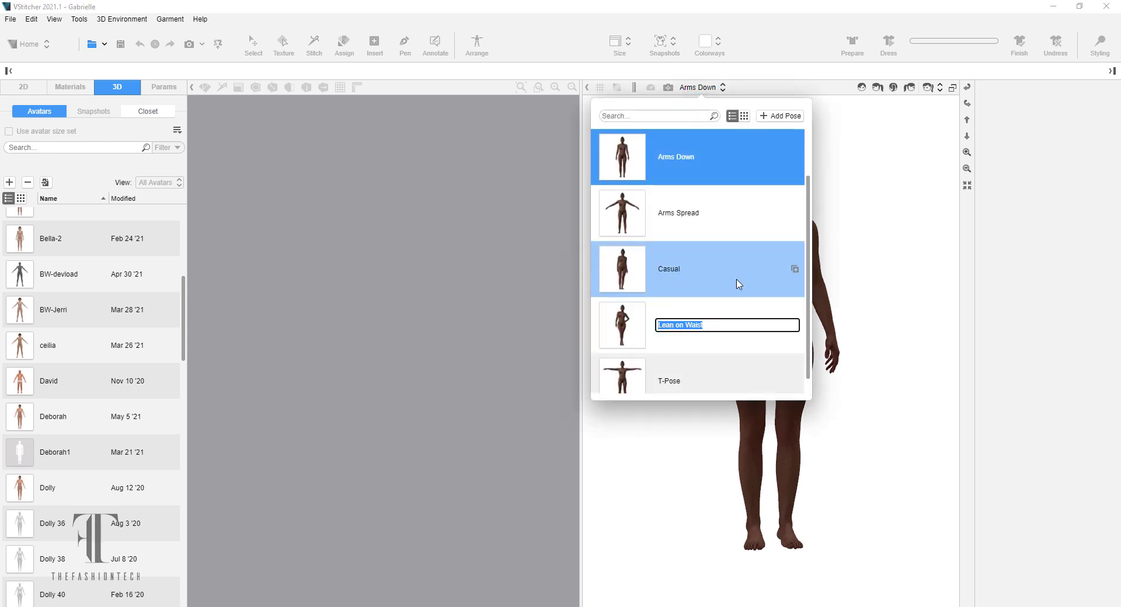
click(620, 272)
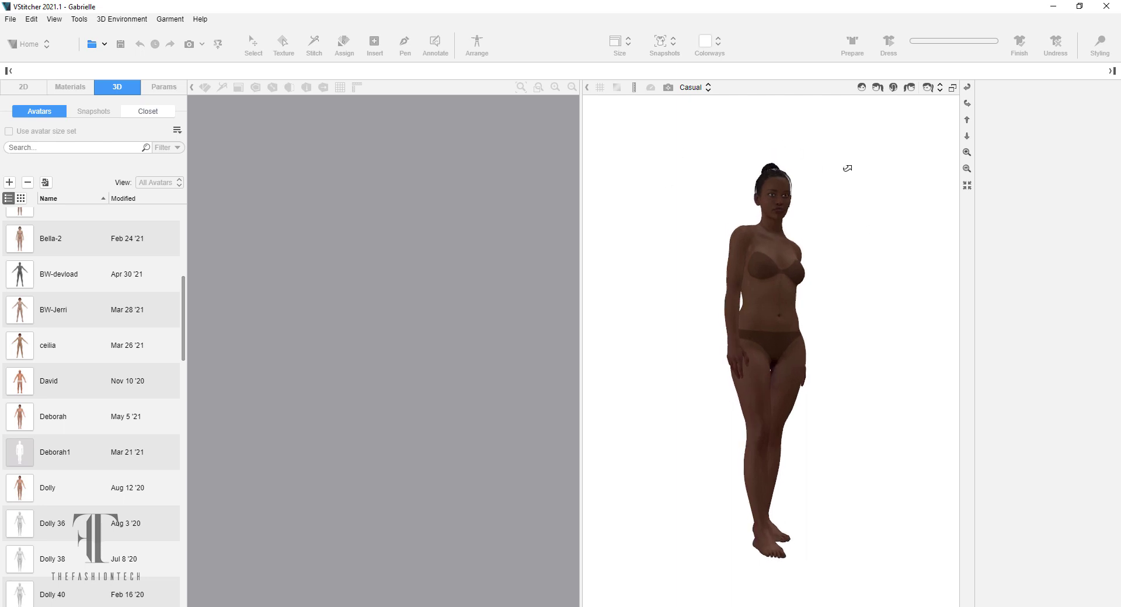
- Frame the avatar's head in a three-quarter front view and turn on ray-trace rendering
scroll(849, 167, up, 5)
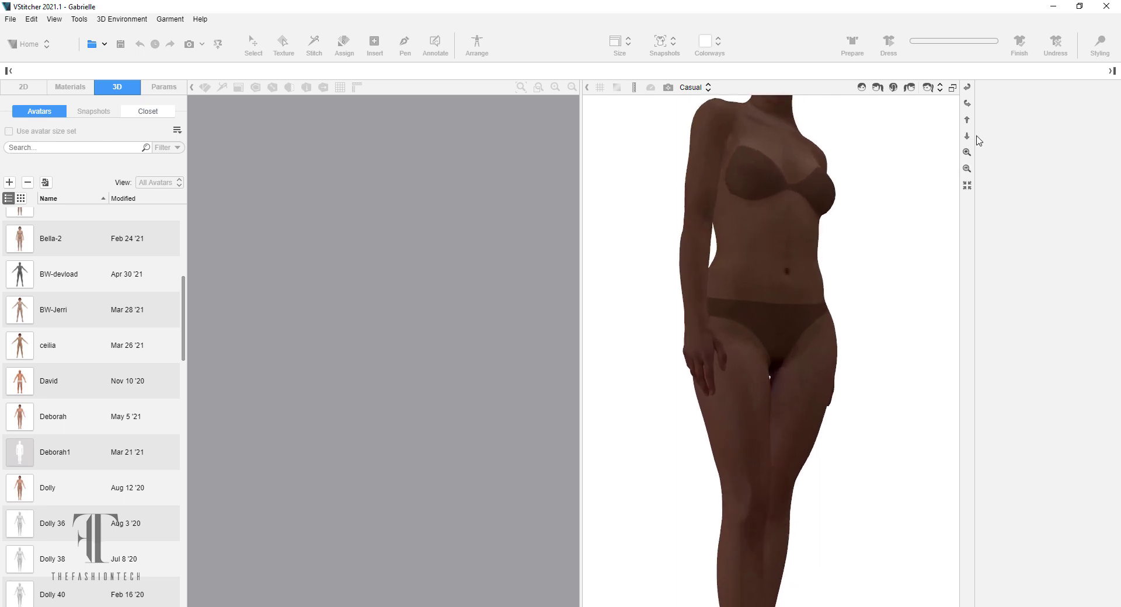
click(967, 120)
click(967, 120)
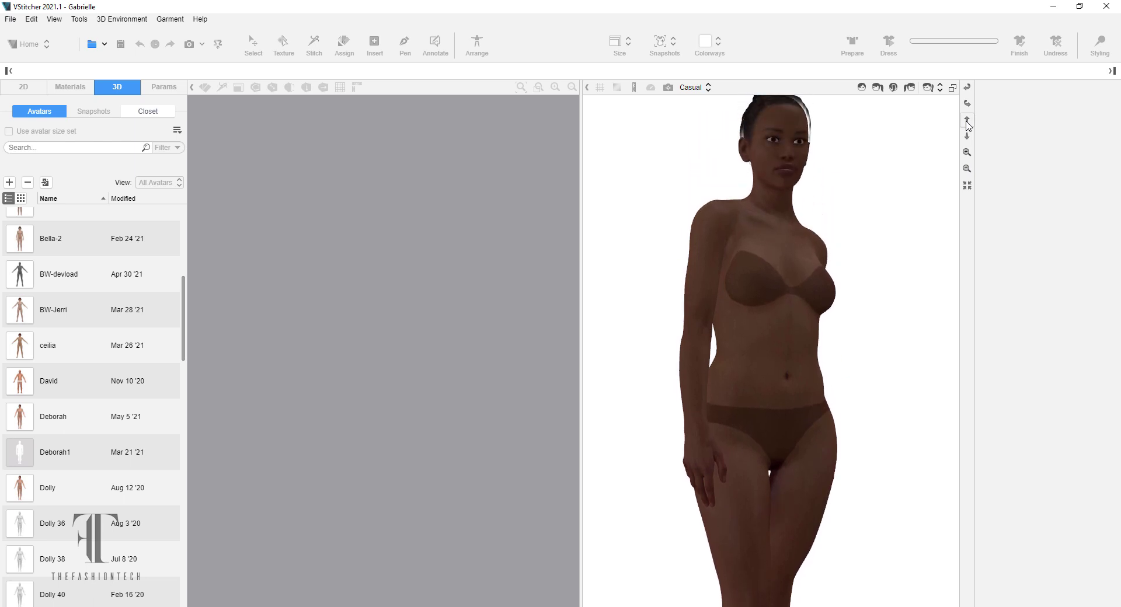
click(967, 120)
drag(916, 271, 940, 387)
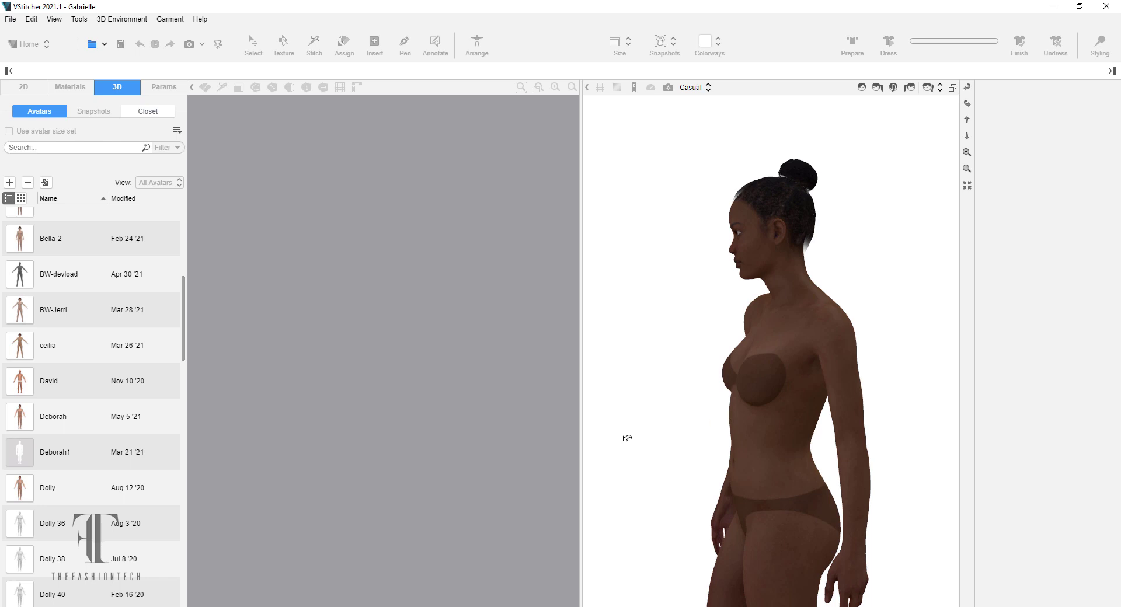
drag(627, 438, 653, 428)
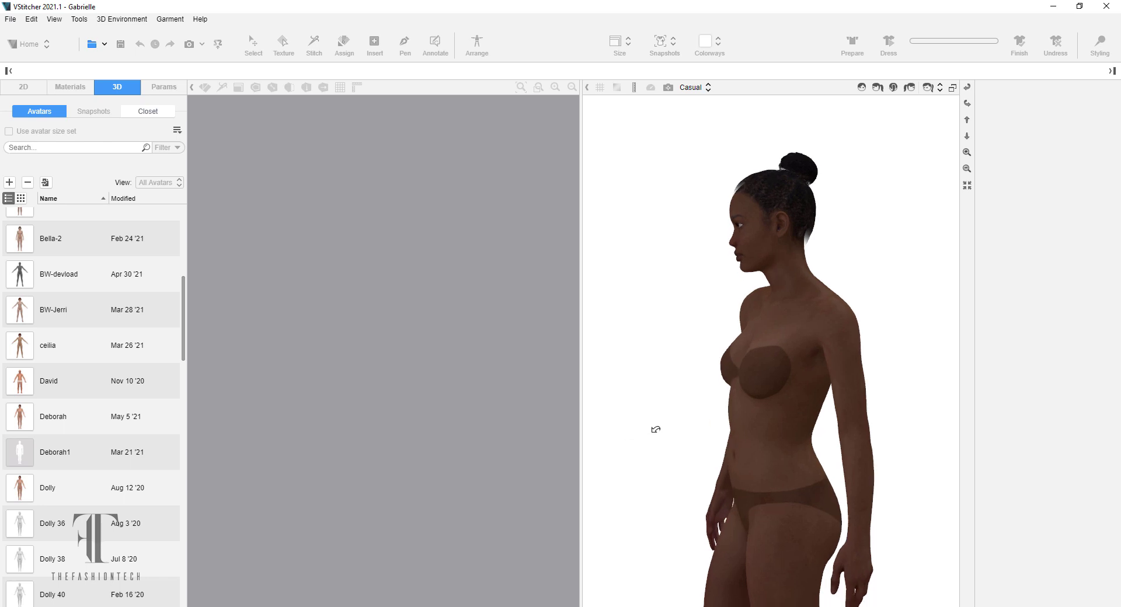
click(668, 88)
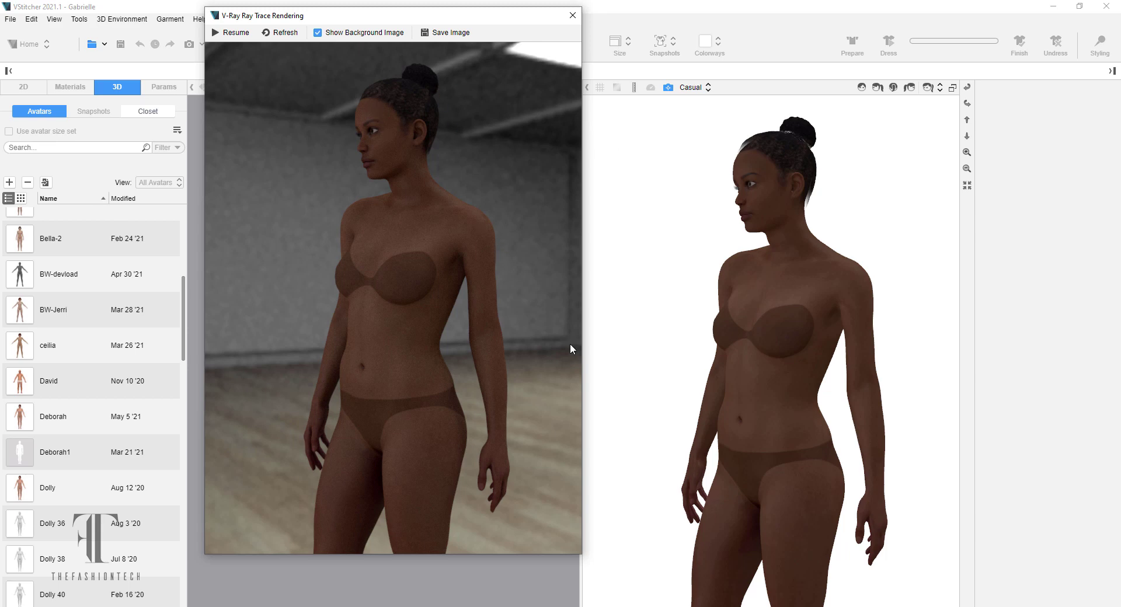
click(572, 15)
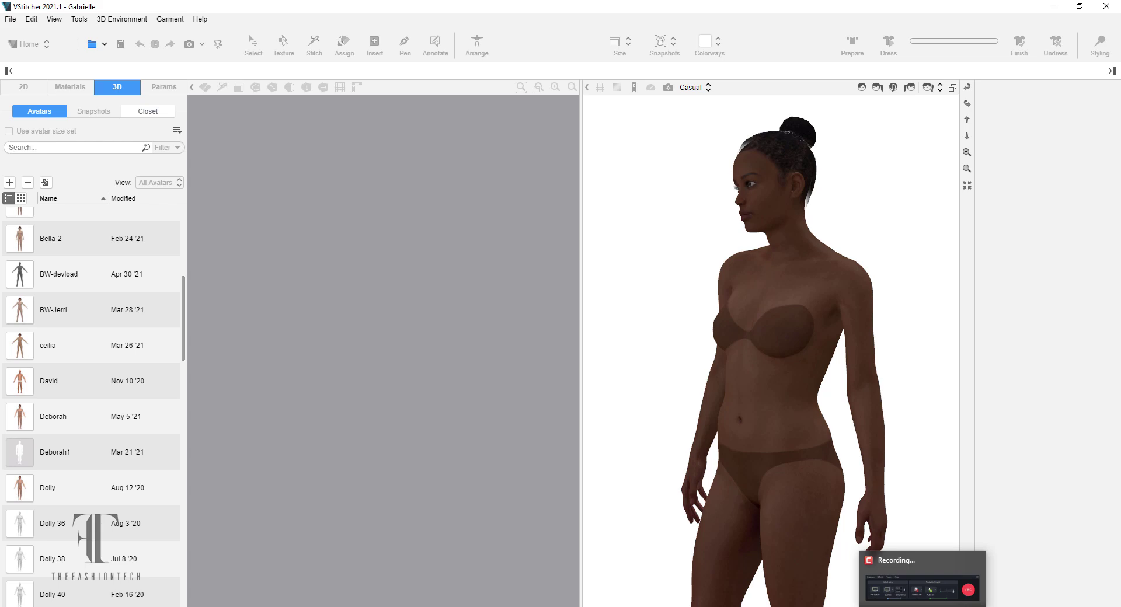
click(1064, 572)
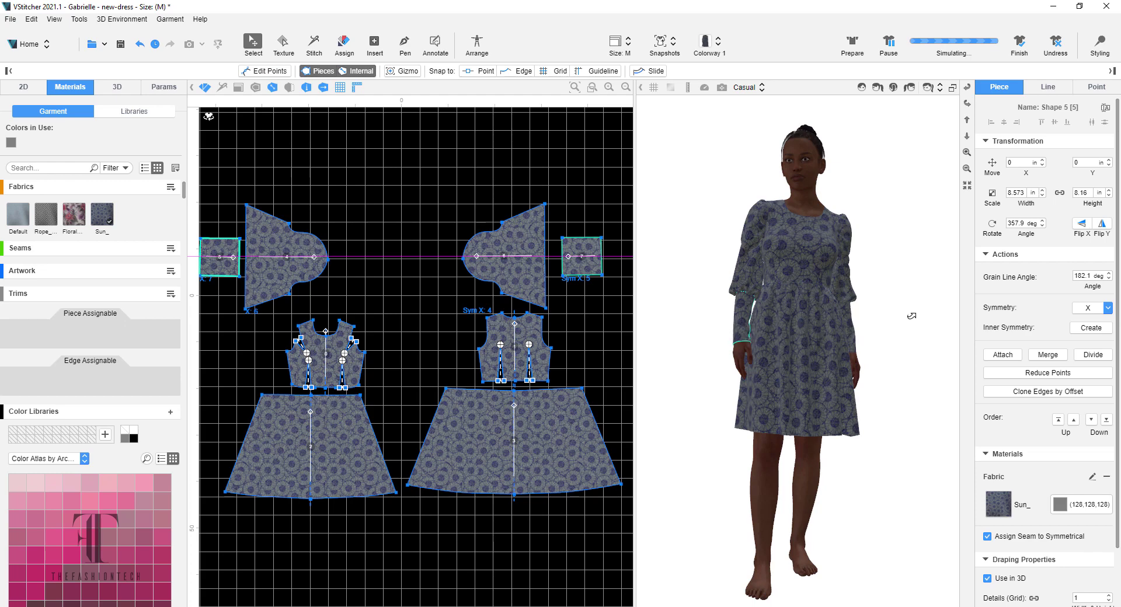
drag(913, 305, 924, 358)
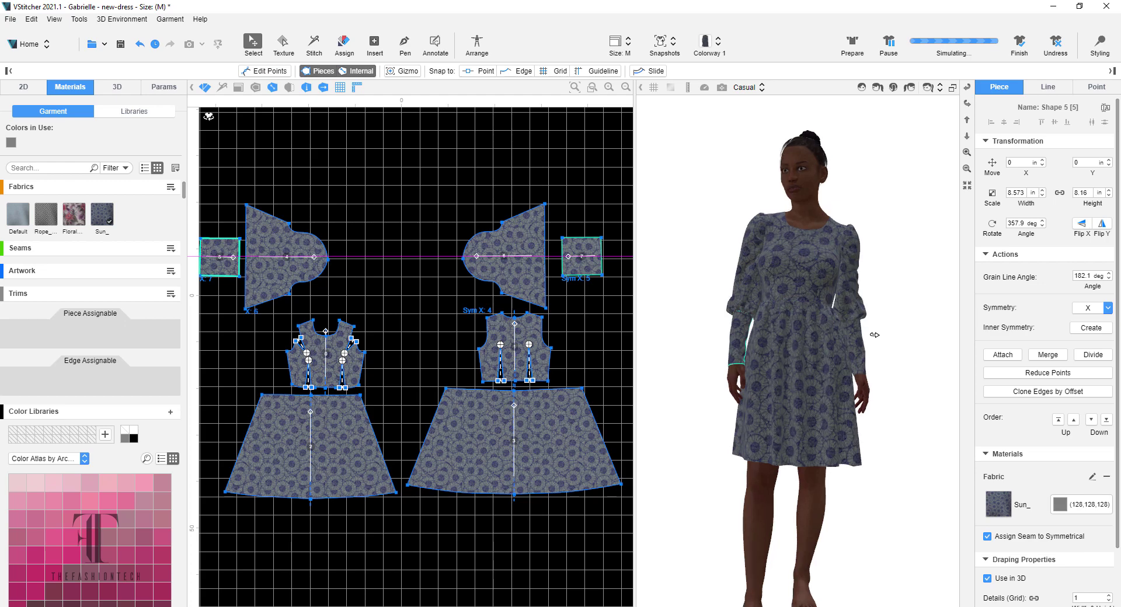
- Select the Sun_ swatch in Materials > Fabrics to view its sun_.png, roughness and normal maps
scroll(874, 335, up, 5)
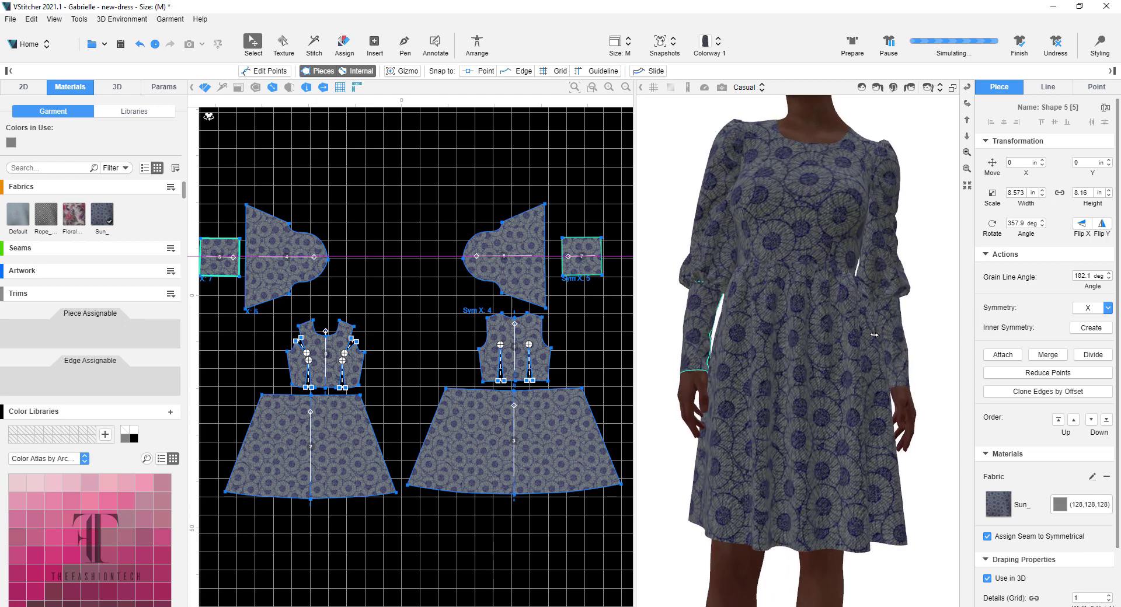
scroll(874, 335, up, 3)
scroll(874, 335, down, 2)
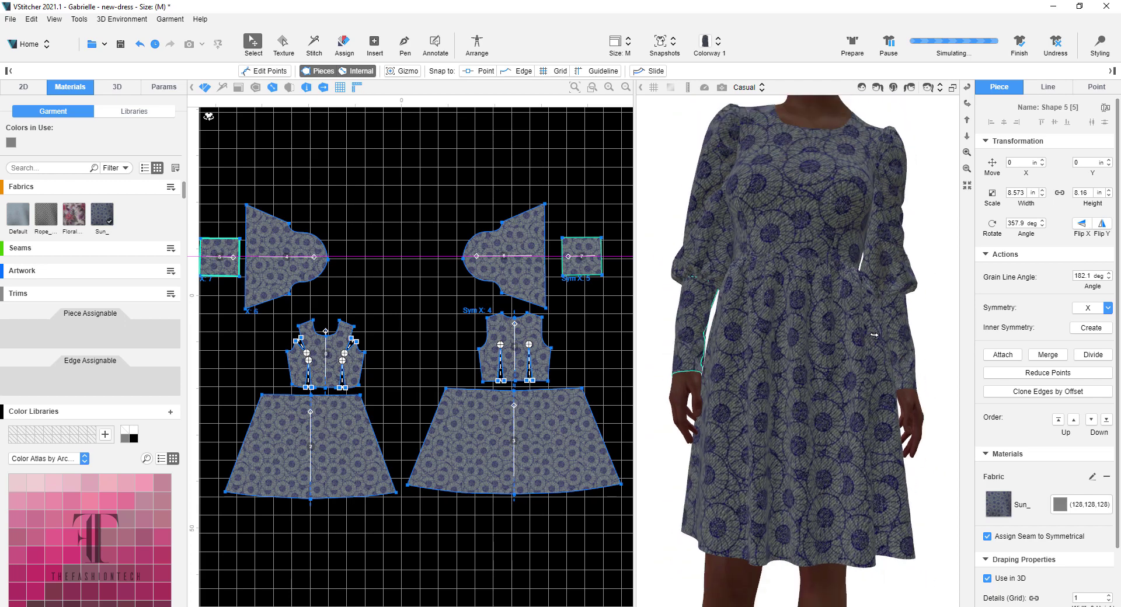
scroll(874, 334, down, 2)
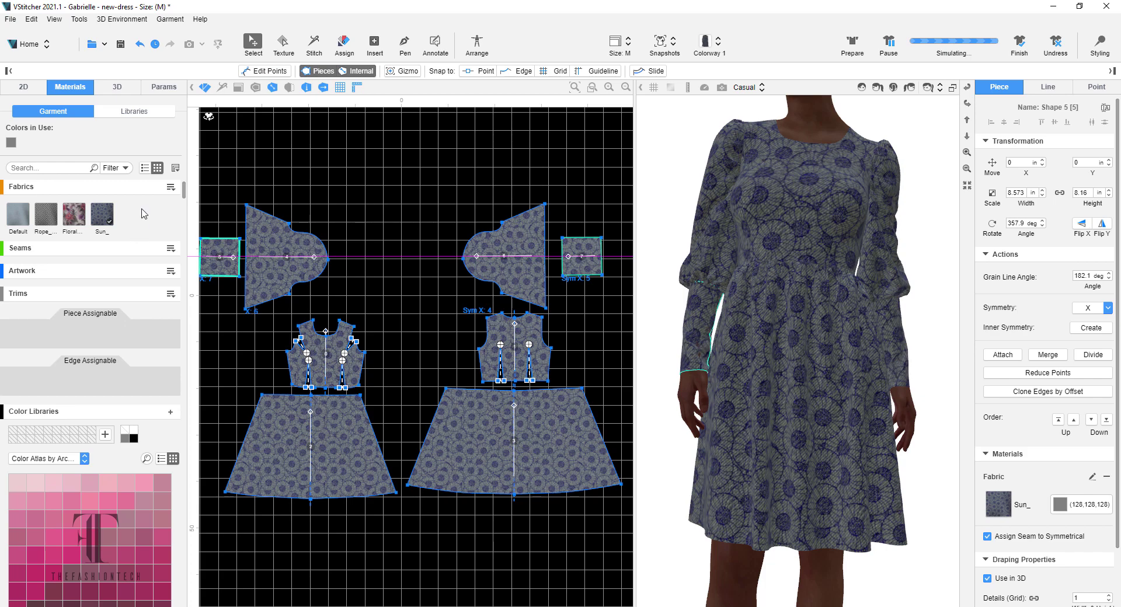
click(104, 212)
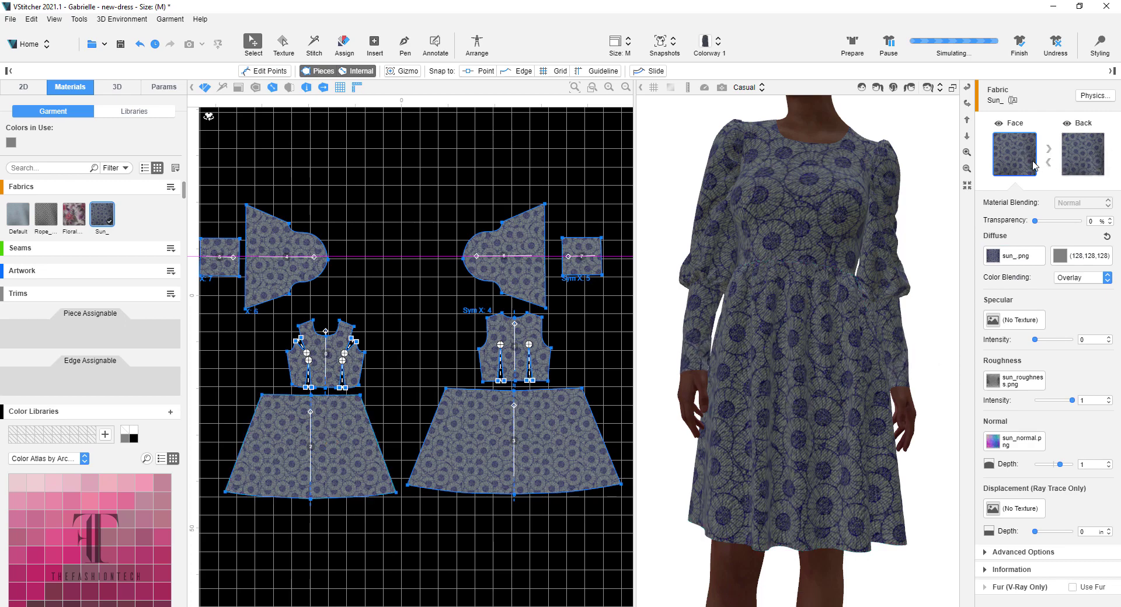
click(850, 193)
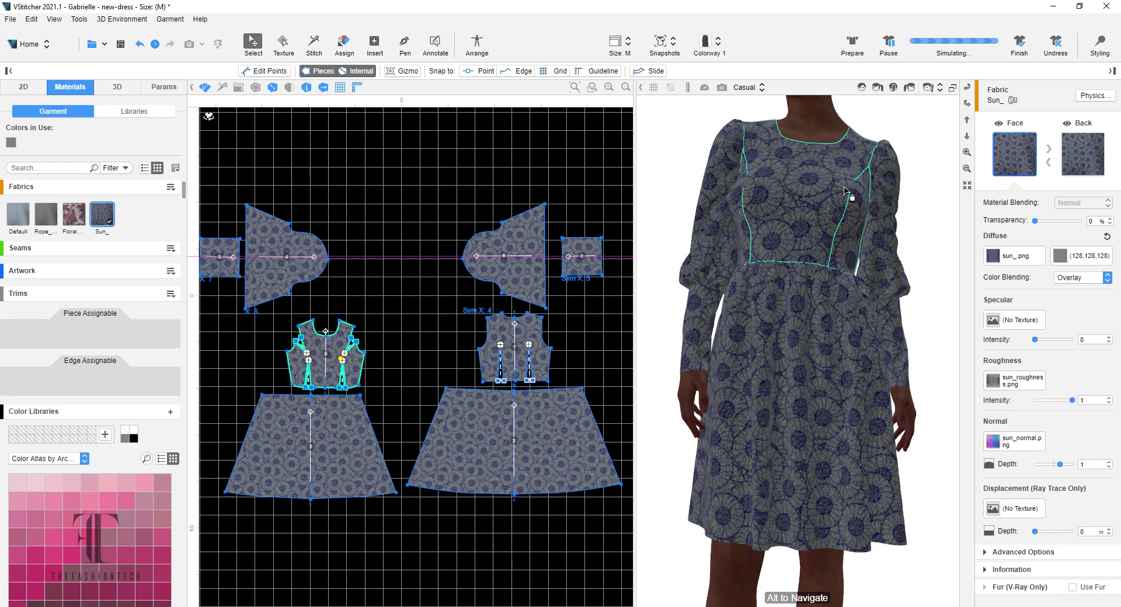
click(710, 365)
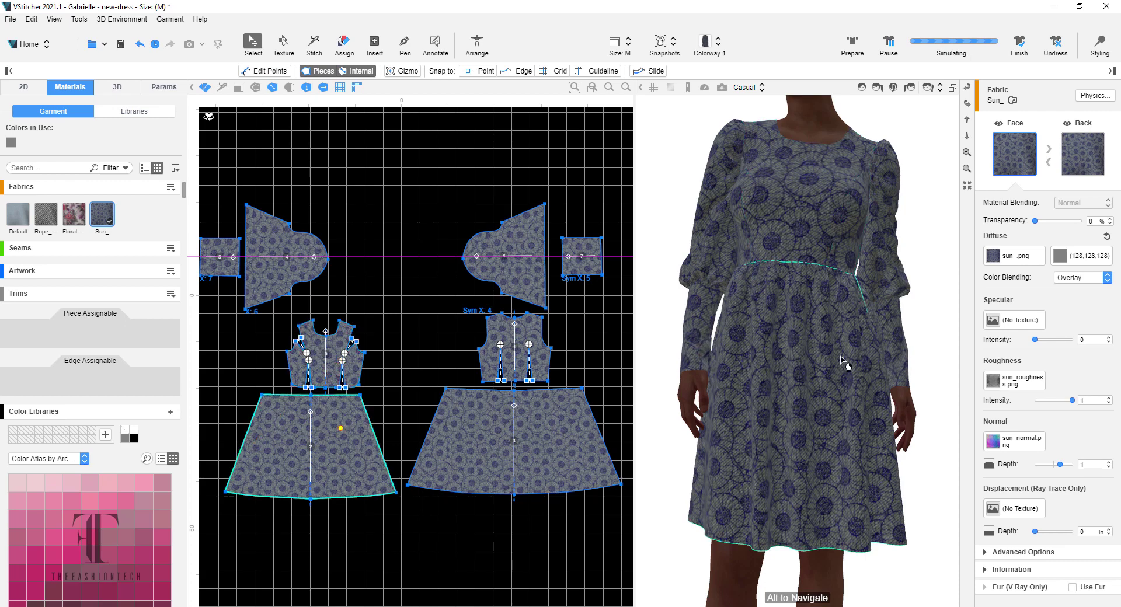
key(Escape)
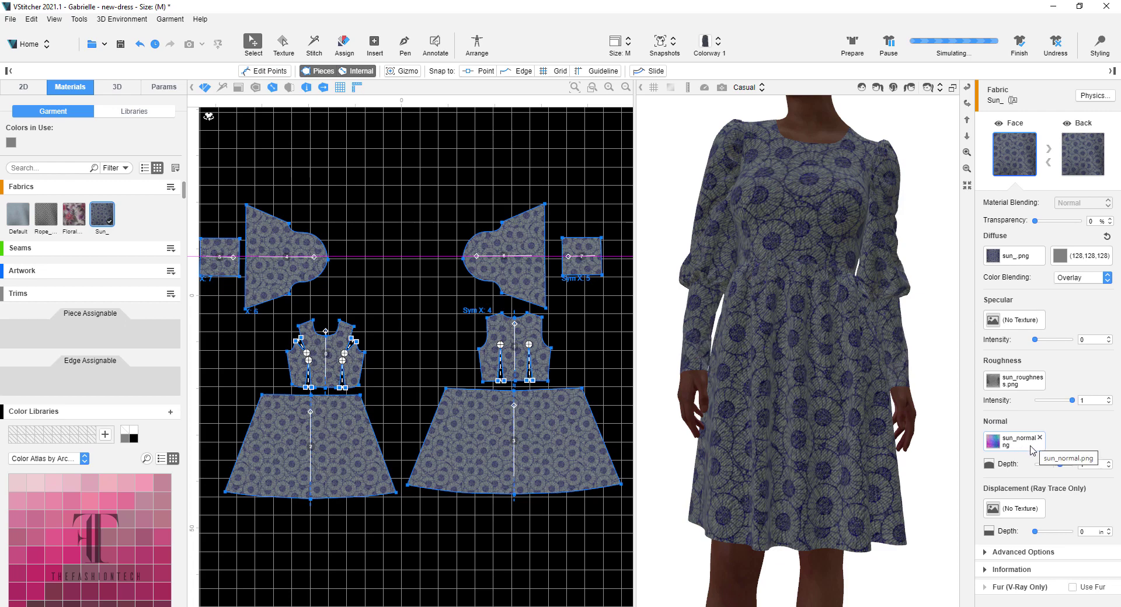
- Widen the 3D view beside the pattern and launch a V-Ray ray-trace render of the floral close-up
scroll(924, 265, down, 2)
scroll(924, 264, up, 5)
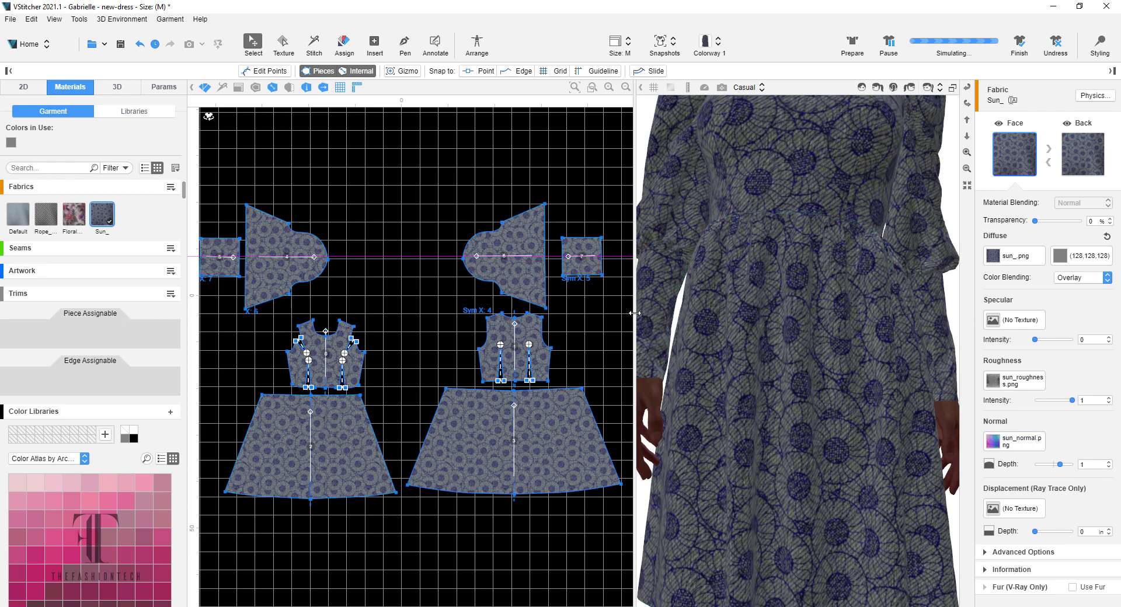
drag(634, 314, 493, 312)
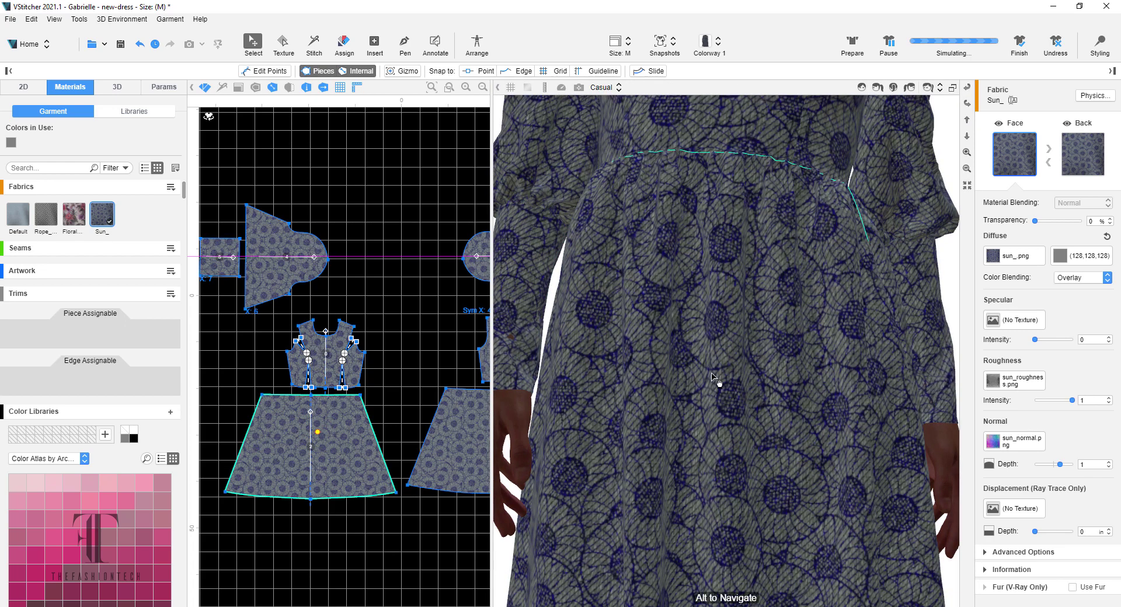
click(580, 88)
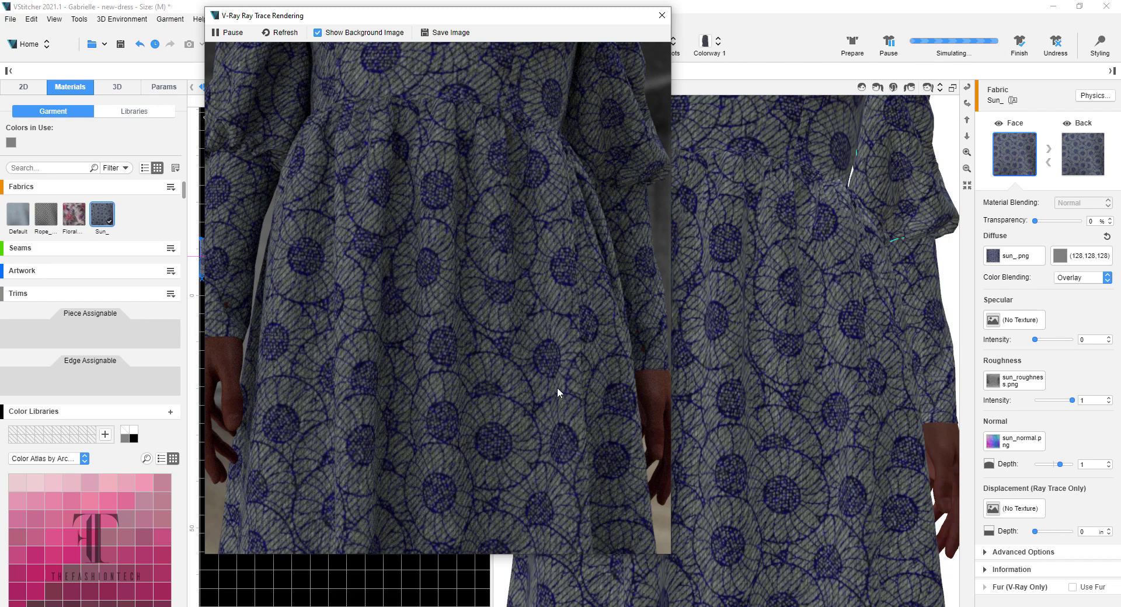
- Zoom the 3D view in and out so the render shows the Sun_ dress from bodice to skirt with hands
scroll(813, 372, up, 2)
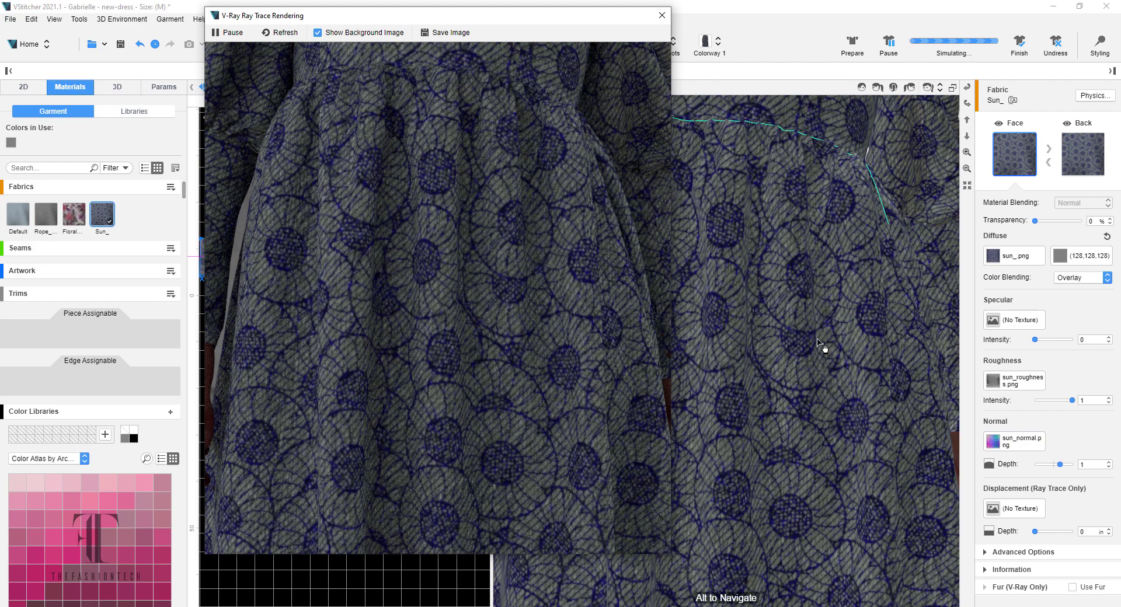
scroll(762, 349, down, 2)
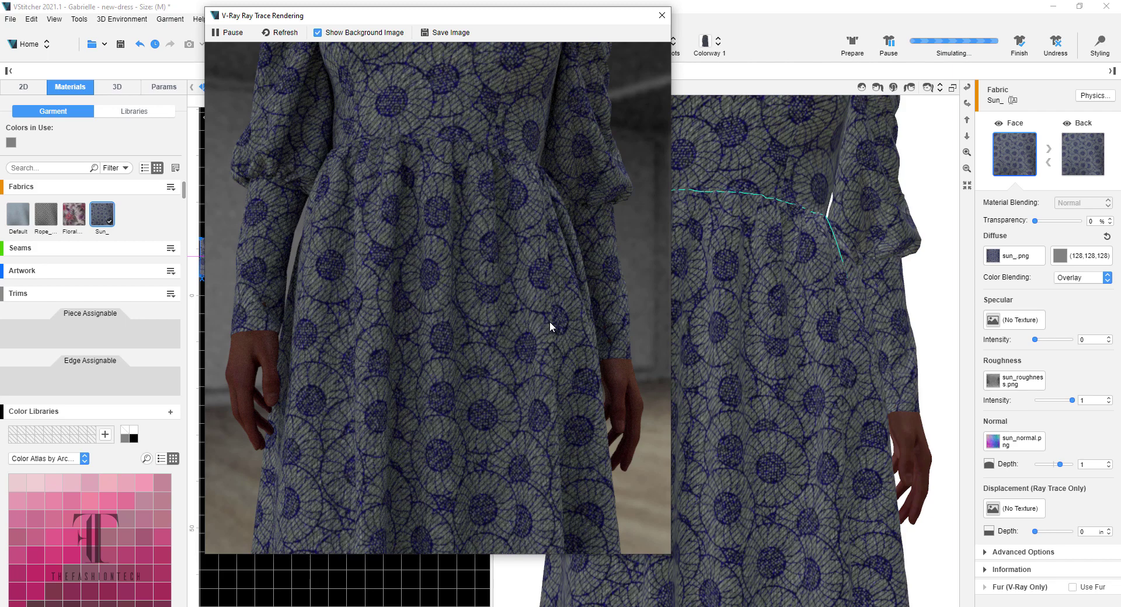
- Close the ray-trace render and browse the Floral-tweed folder for a Sun_ displacement texture
click(662, 15)
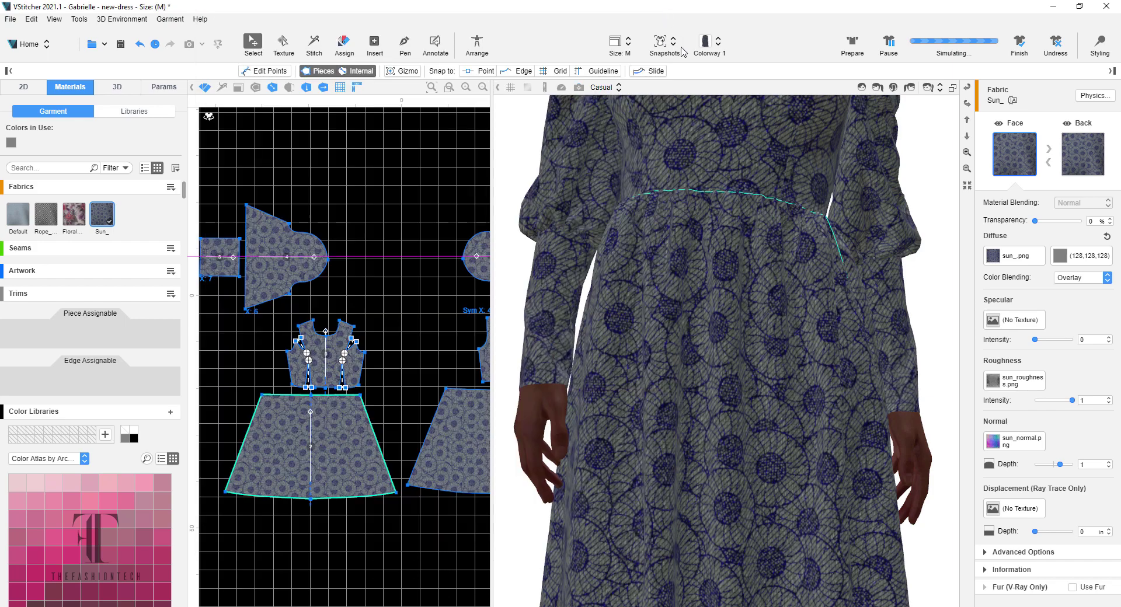
click(1017, 511)
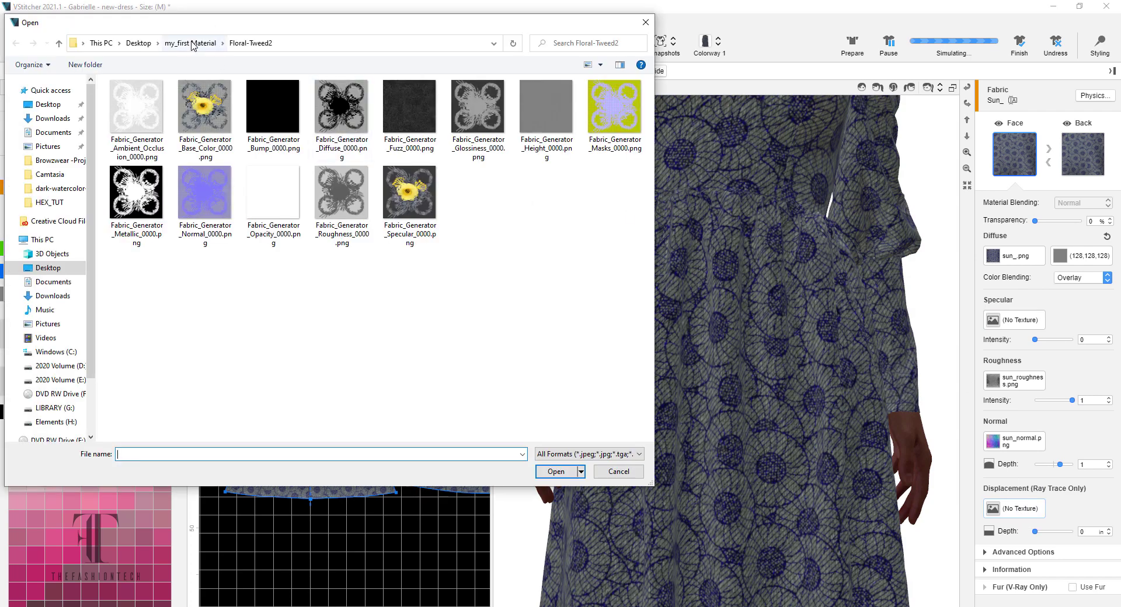
click(193, 44)
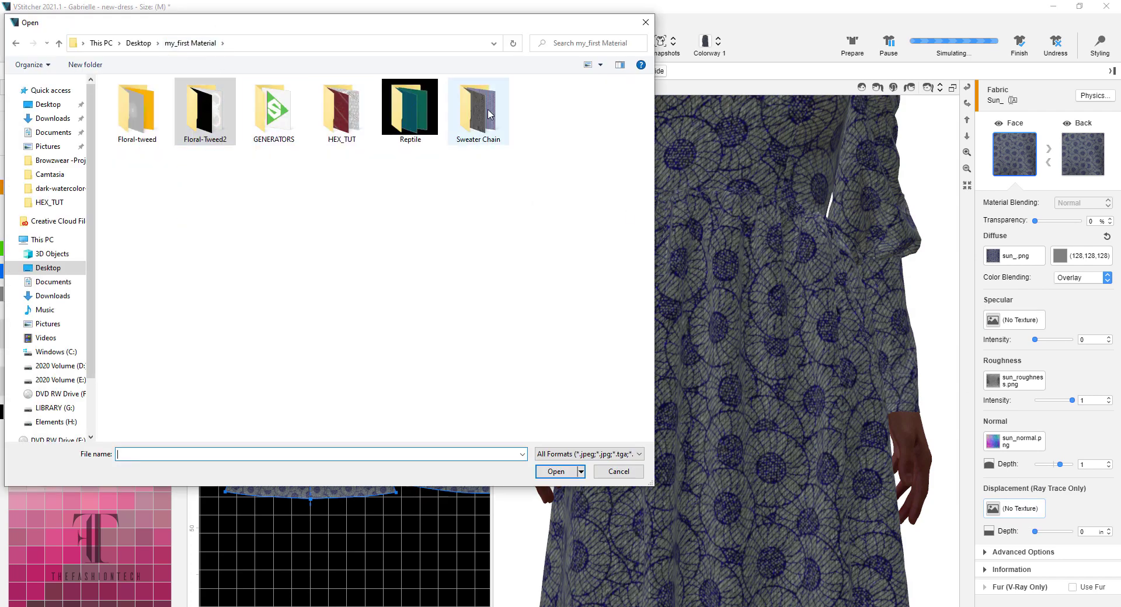
double_click(152, 146)
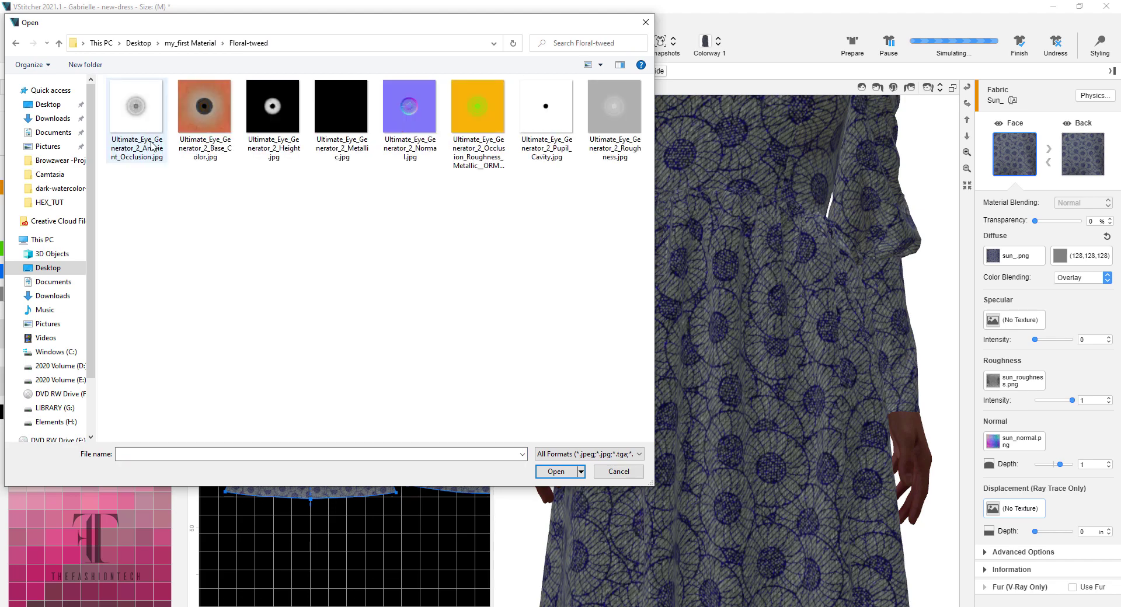
- Look through the Sweater Chain and Reptile folders, then cancel without assigning displacement
click(193, 44)
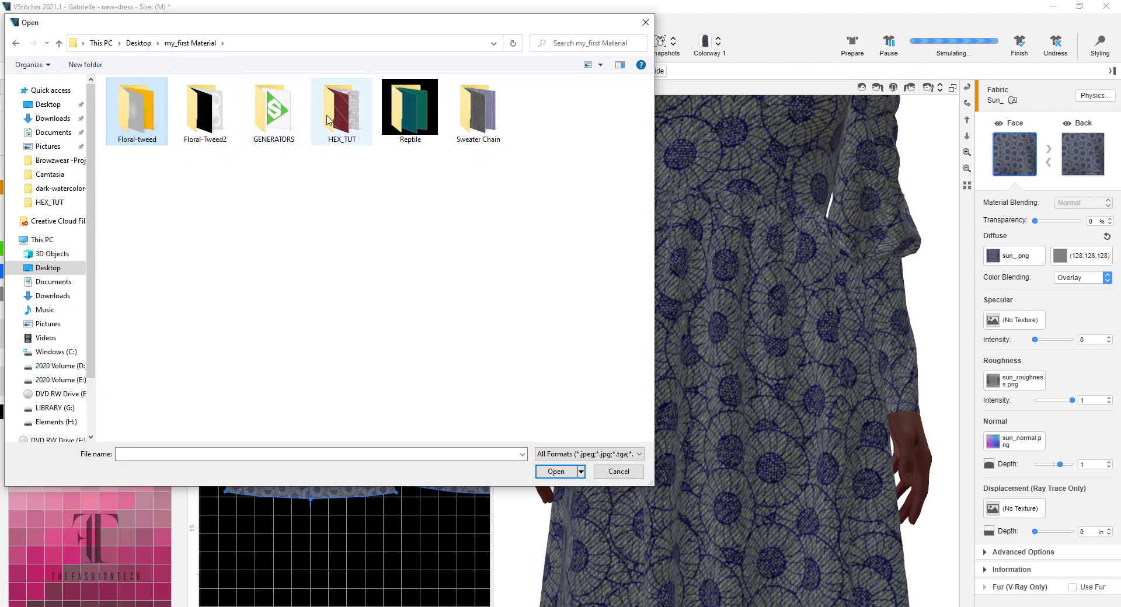
double_click(504, 111)
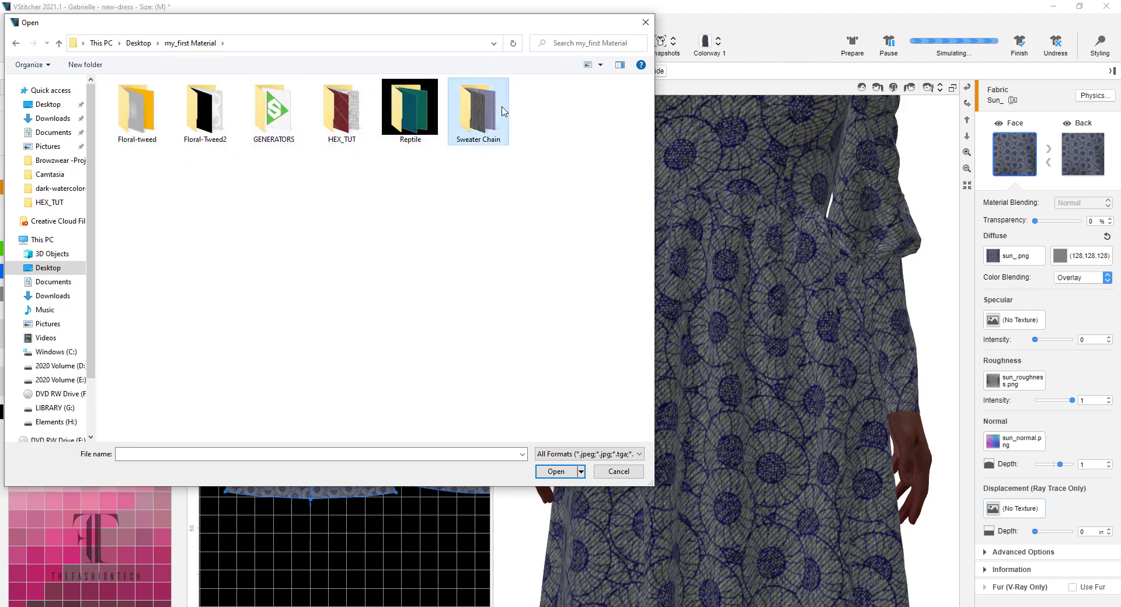
click(202, 44)
double_click(416, 112)
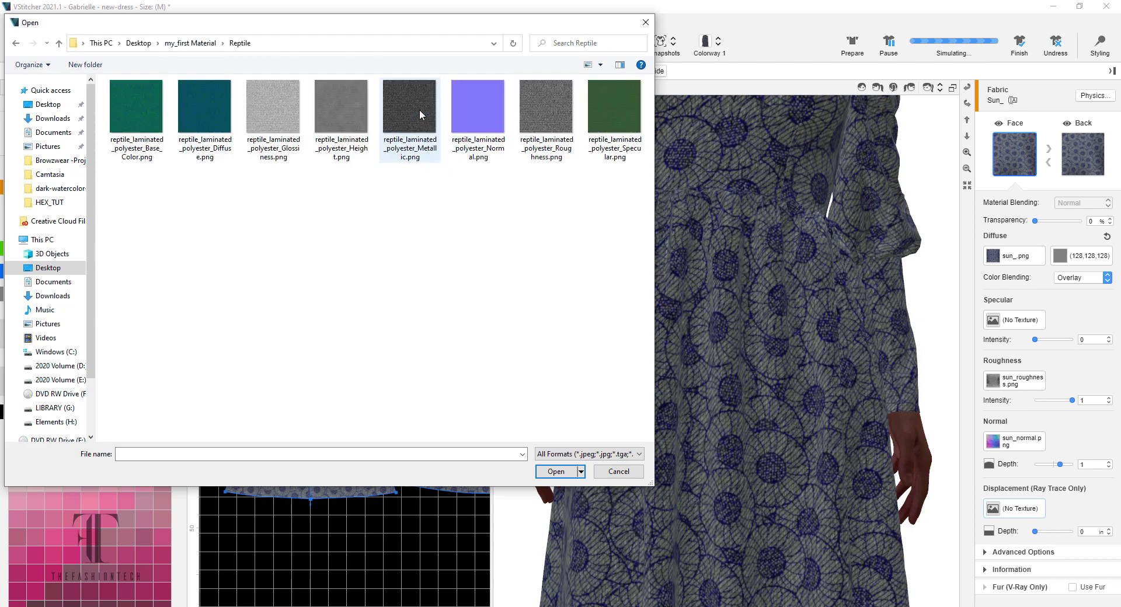
click(185, 47)
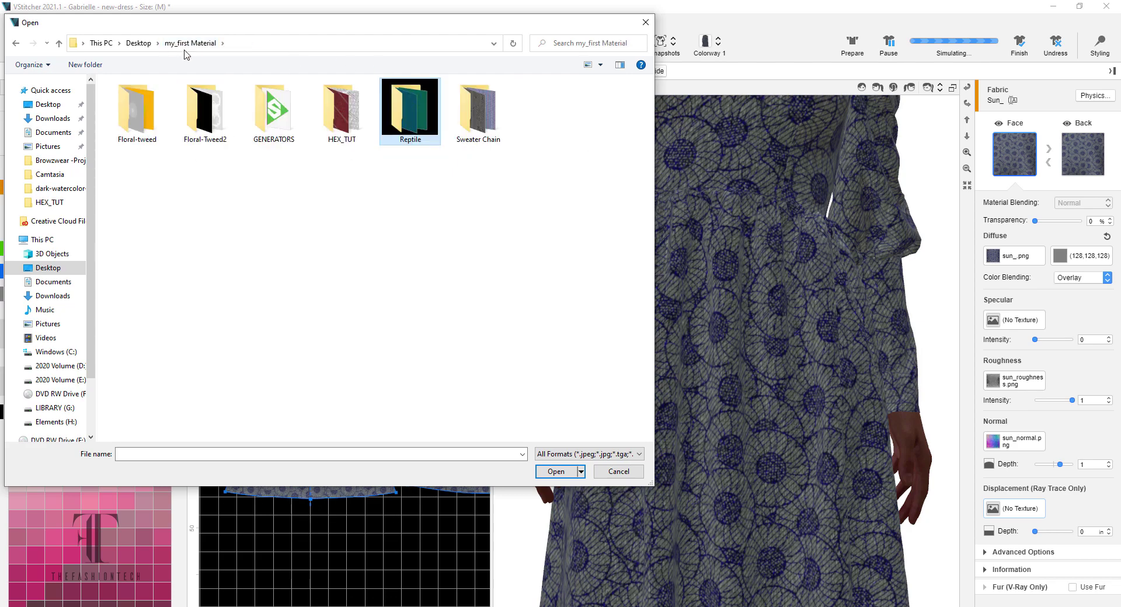
click(607, 474)
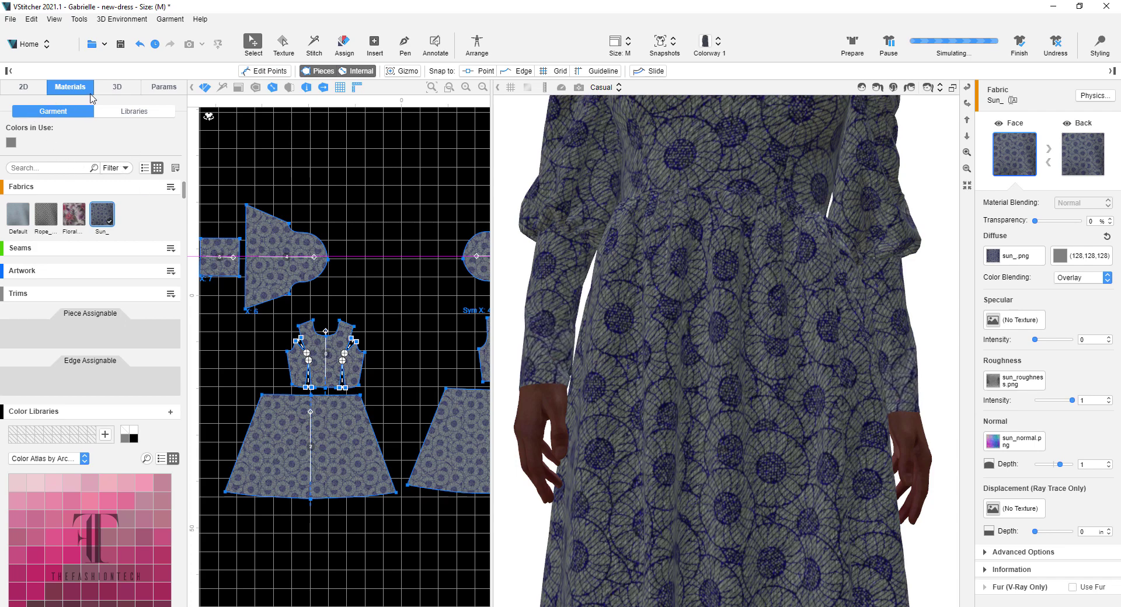
- Check the Diffuse sun_.png image settings, then dismiss the Sun_ fabric properties and zoom out
mouse_move(104, 218)
click(1026, 260)
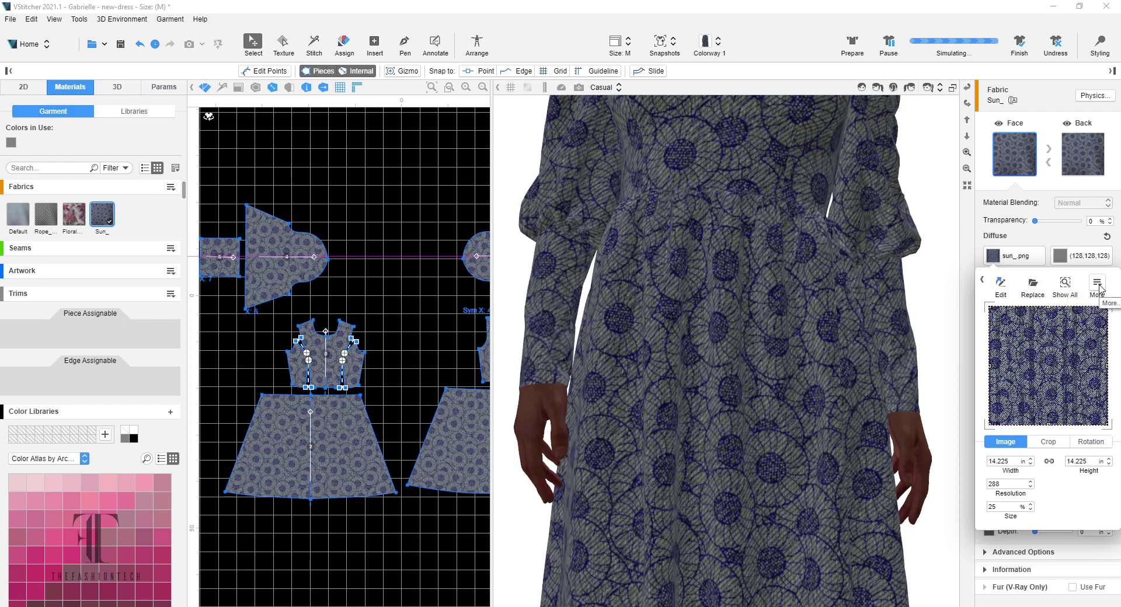
click(422, 181)
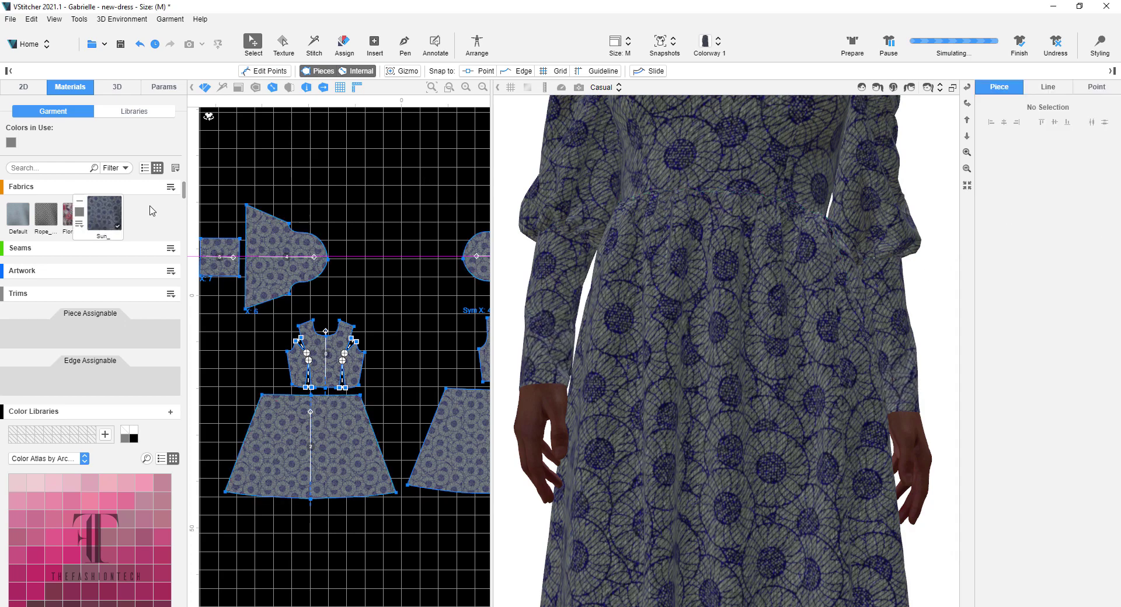
scroll(634, 310, down, 5)
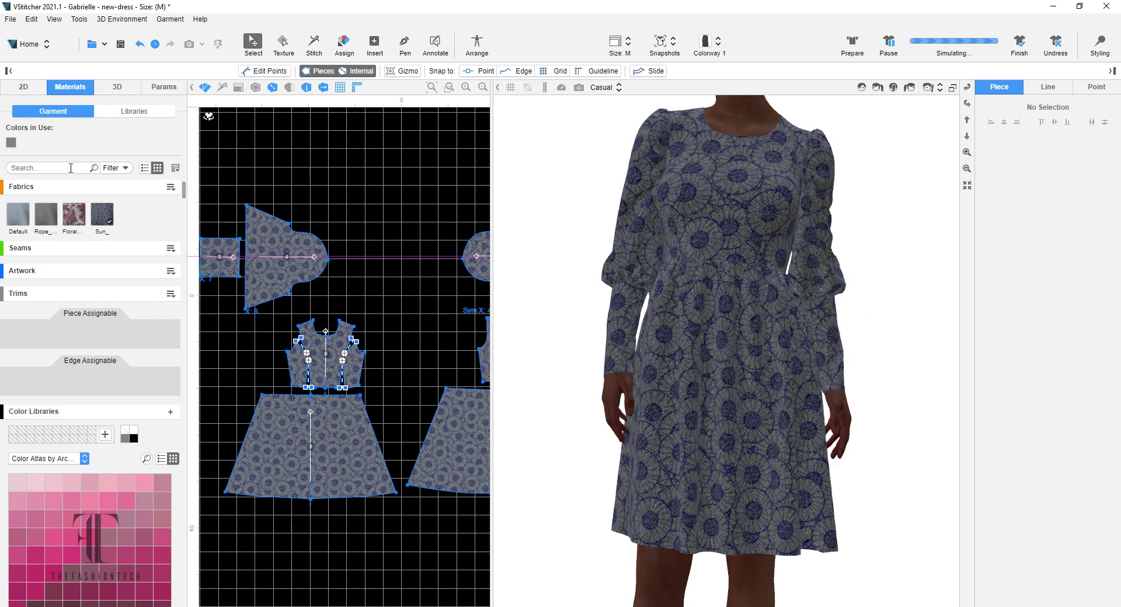
- Add a new fabric from Floral-Tweed2's Fabric_Generator_Base_Color_0000.png image
click(172, 186)
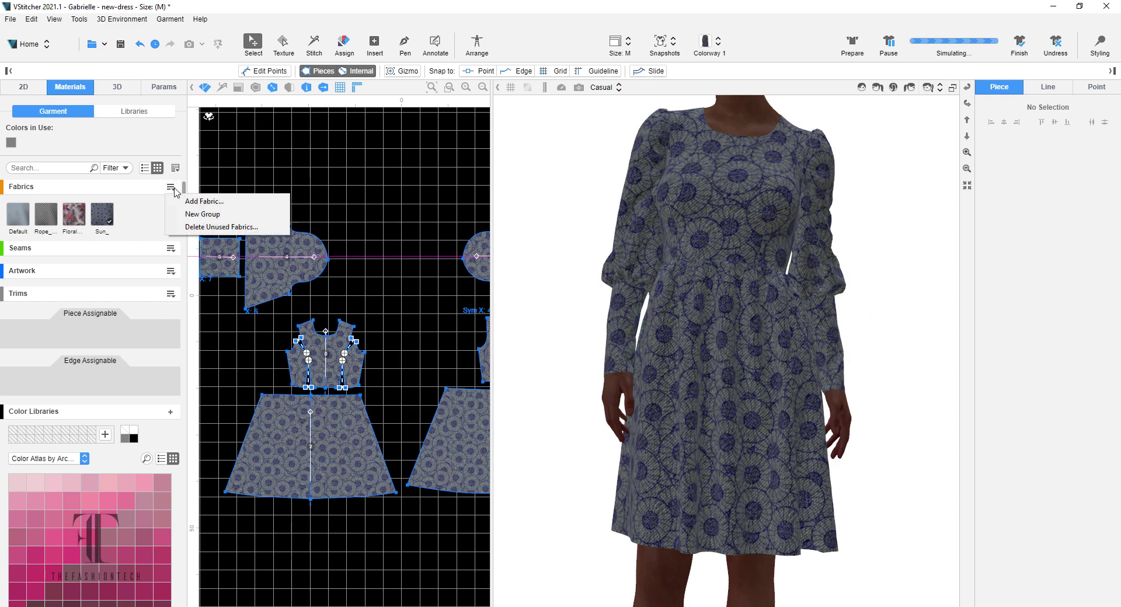
click(206, 200)
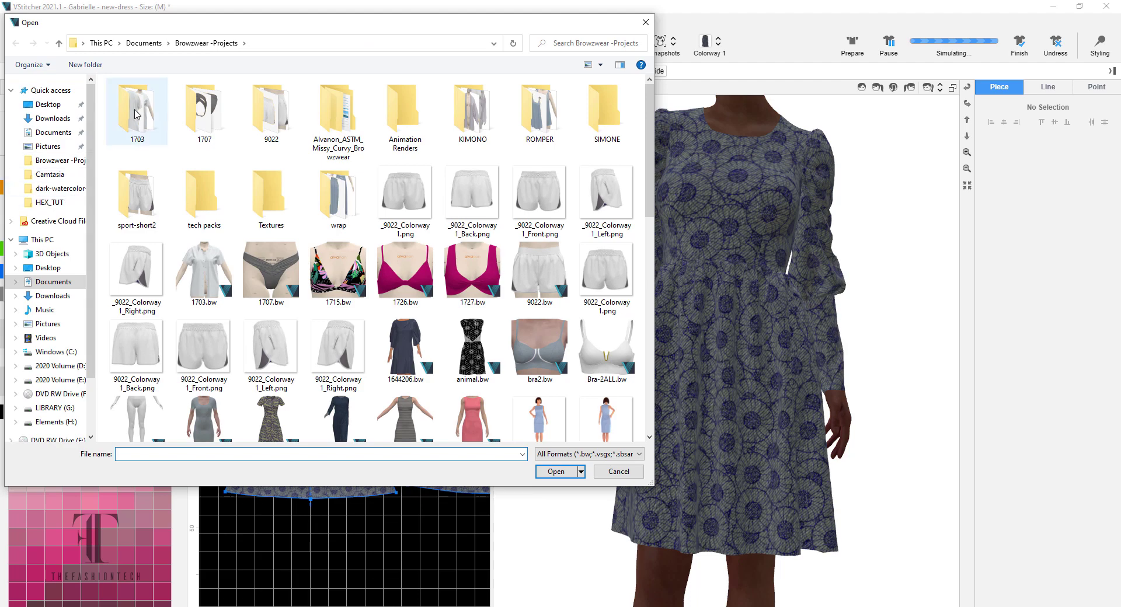
click(64, 202)
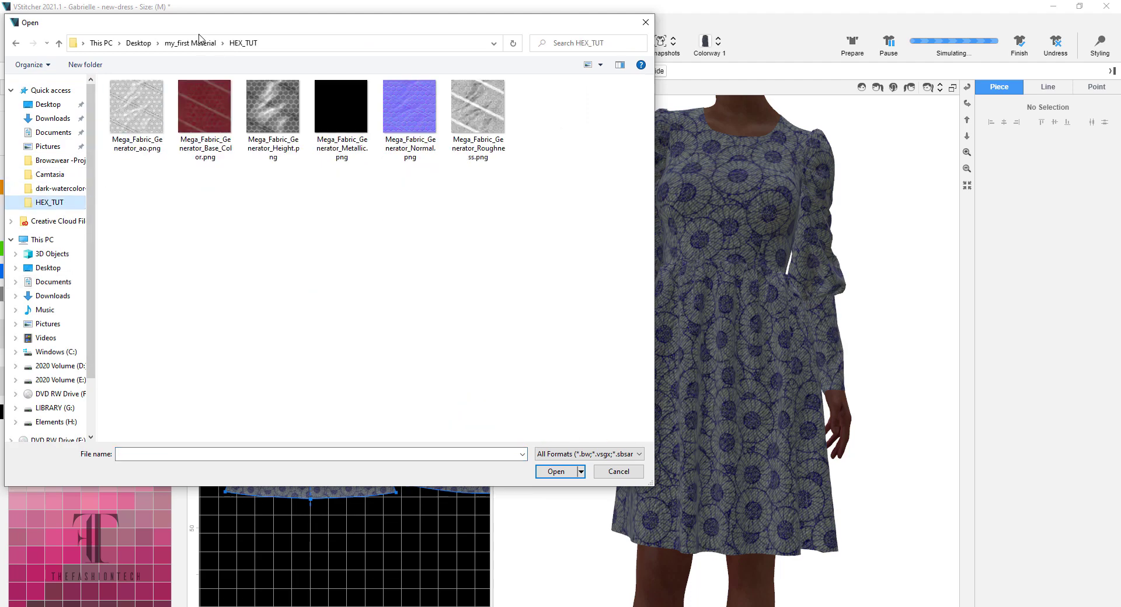
click(195, 46)
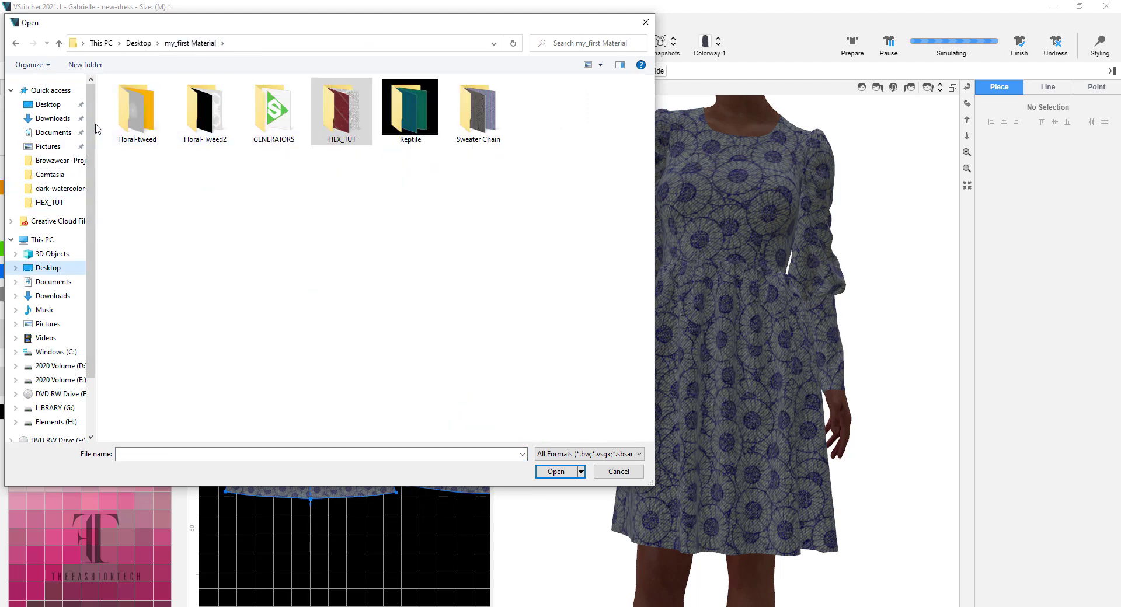
double_click(204, 112)
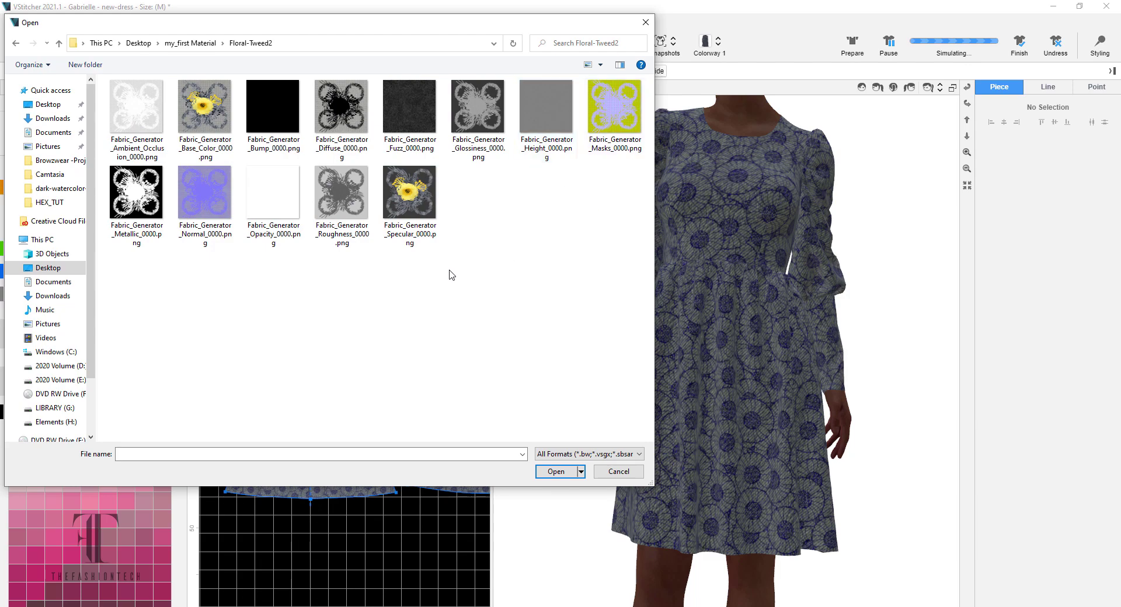
double_click(212, 111)
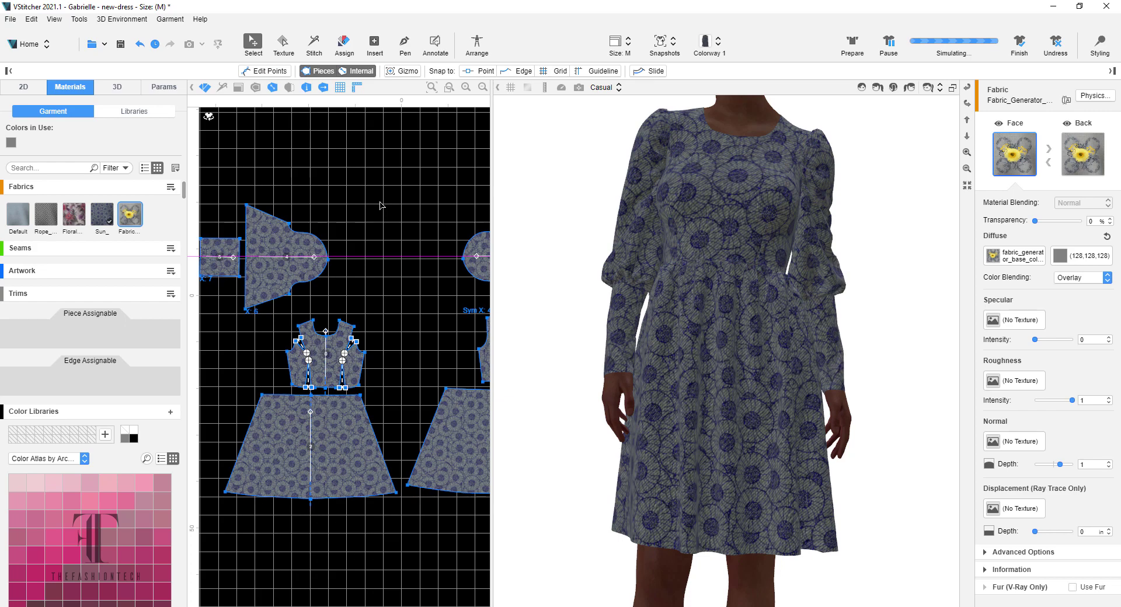
- Apply the Fabric_Generator fabric to the sleeve, replacing Sun_ on all pieces
scroll(380, 205, down, 2)
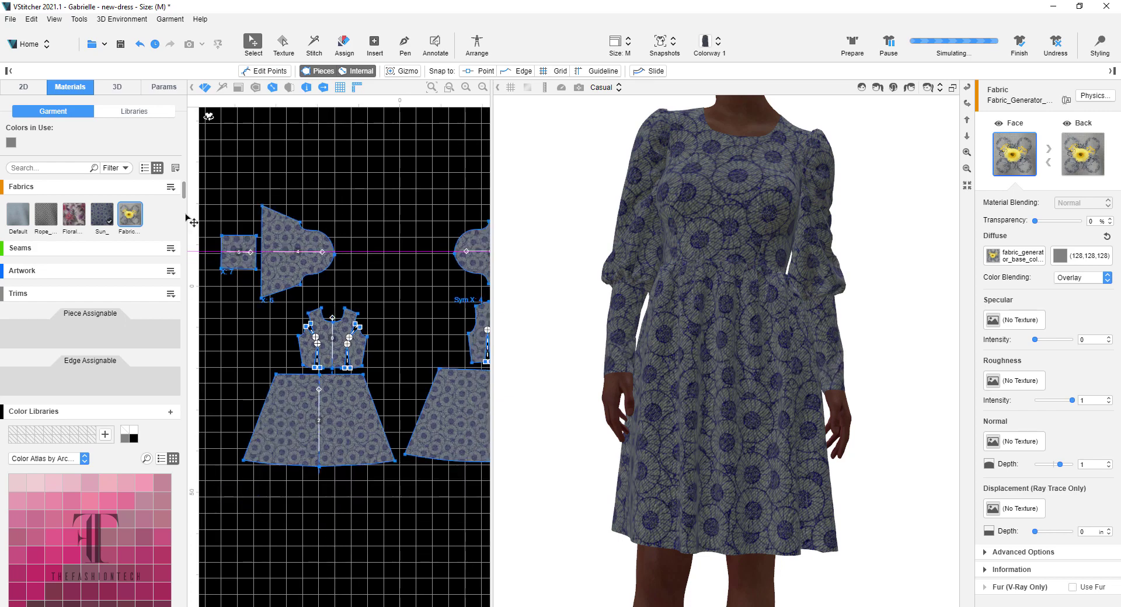
mouse_move(119, 218)
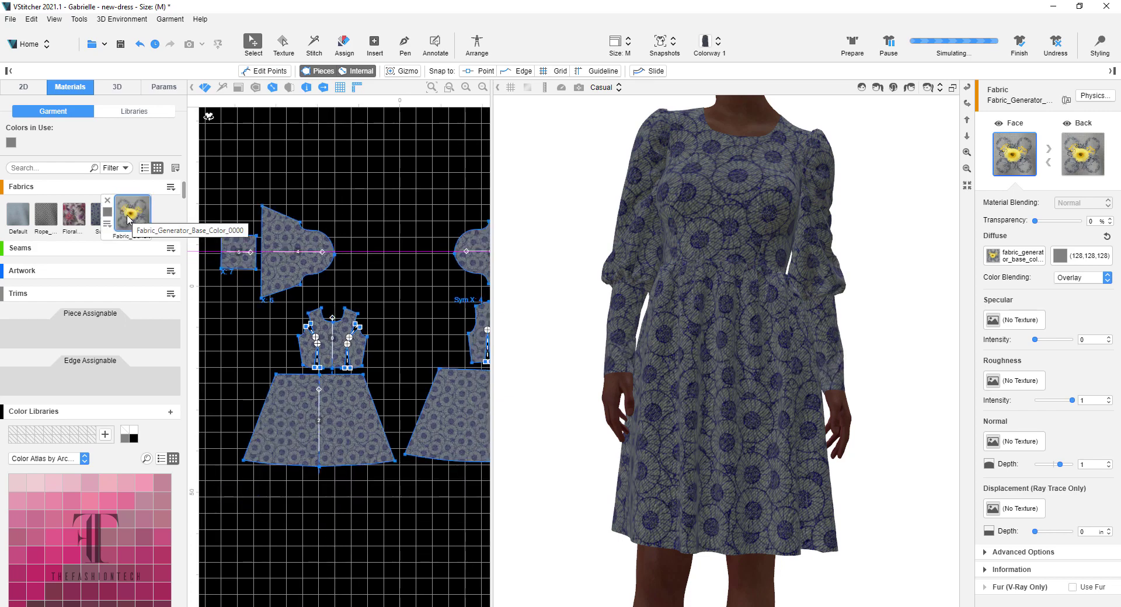
drag(133, 218, 282, 239)
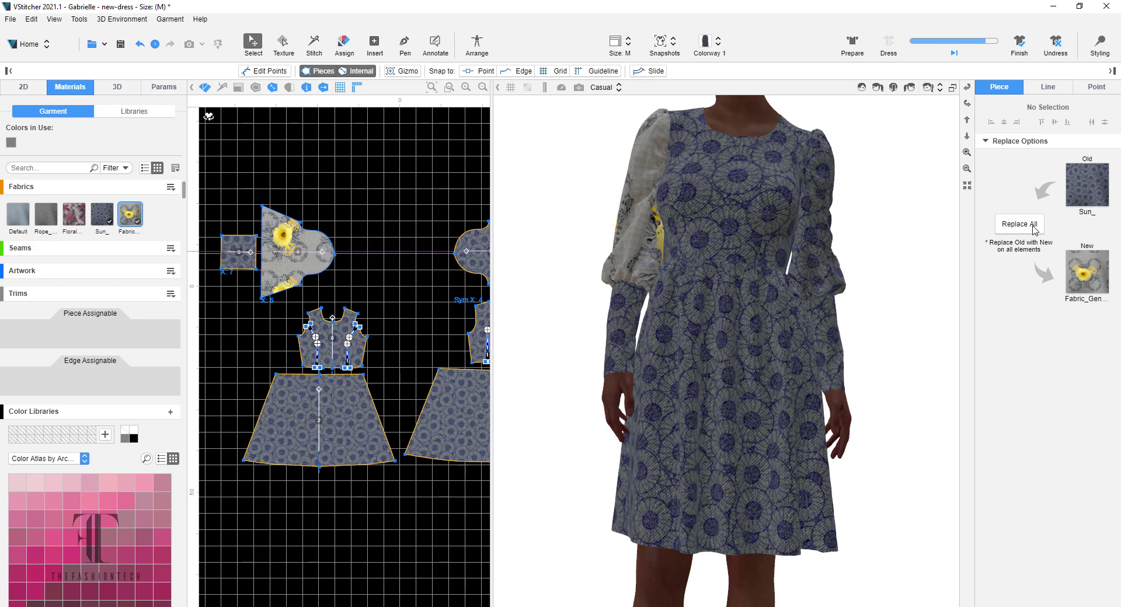
click(1032, 226)
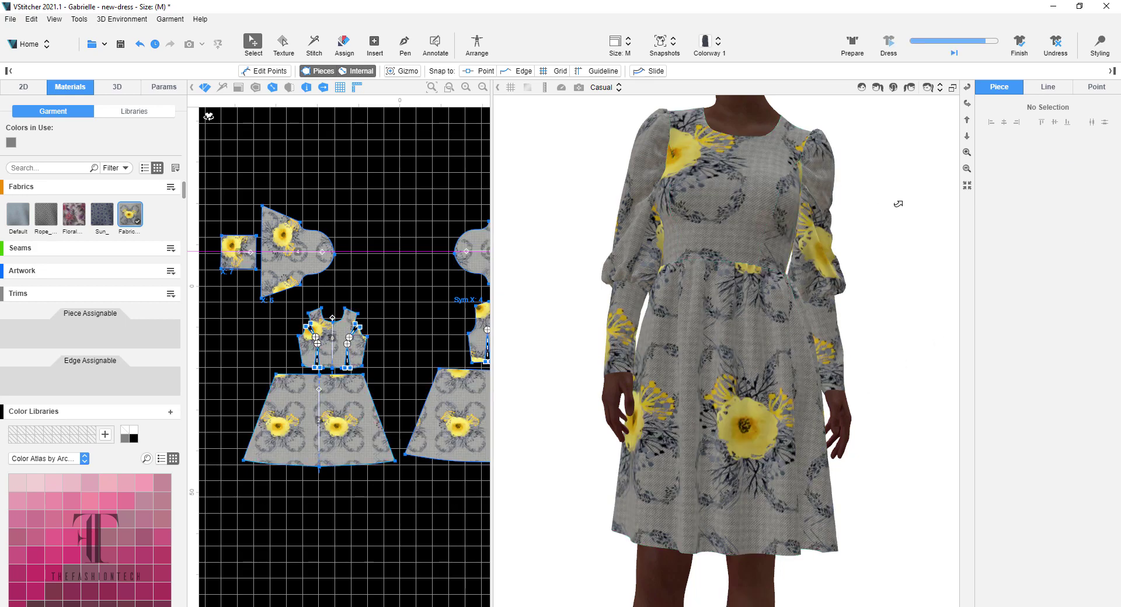
alt+drag(926, 290, 927, 293)
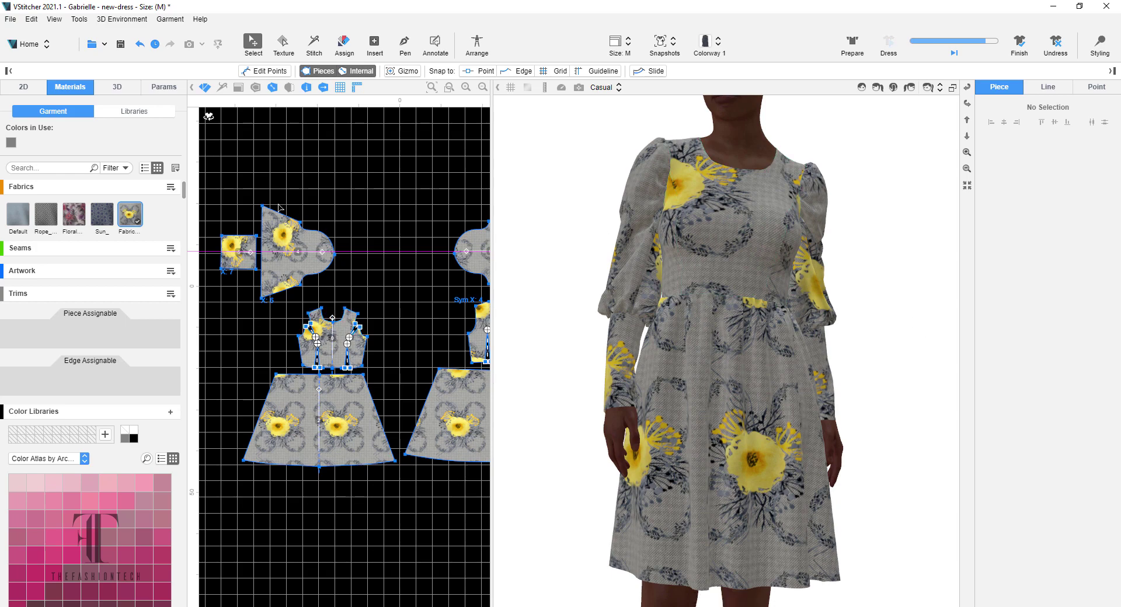
- Open the Fabric_Generator fabric's properties and set its diffuse tint to white
click(124, 221)
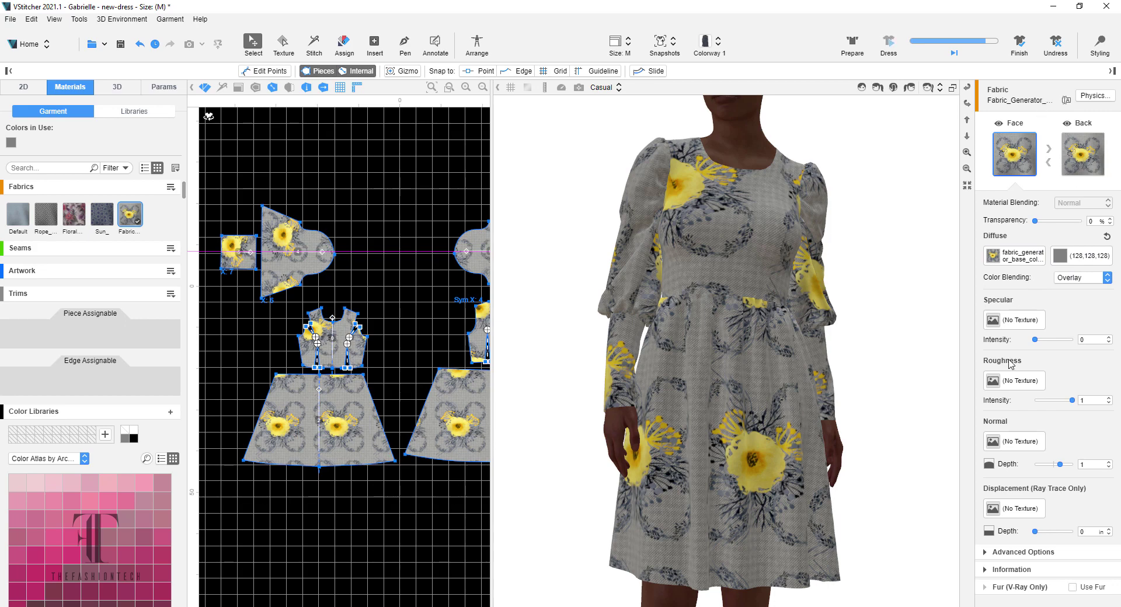
click(1078, 264)
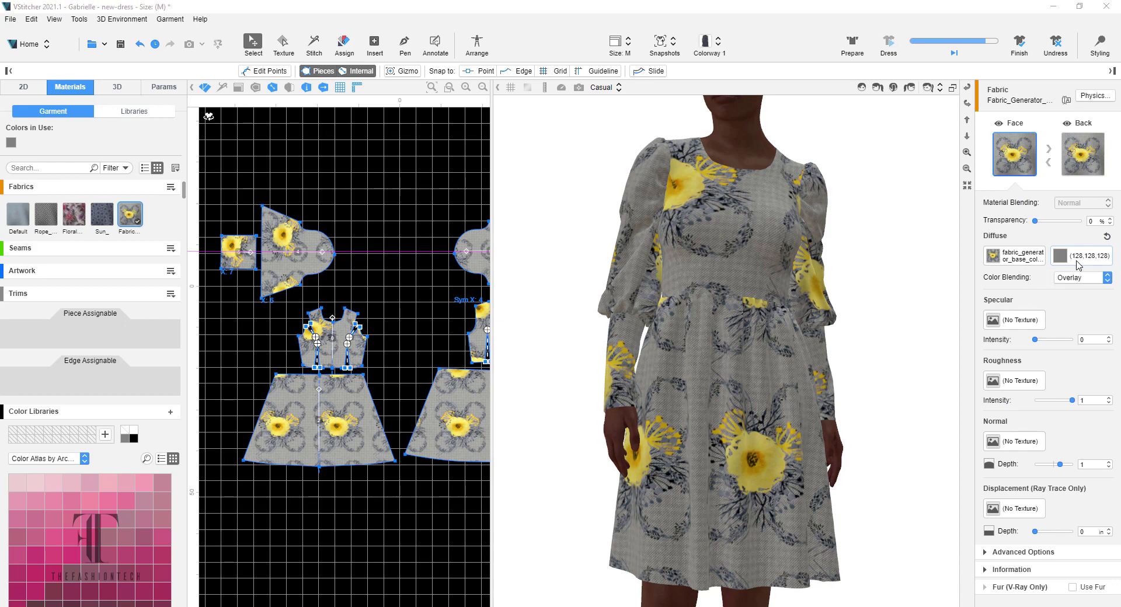
click(1061, 258)
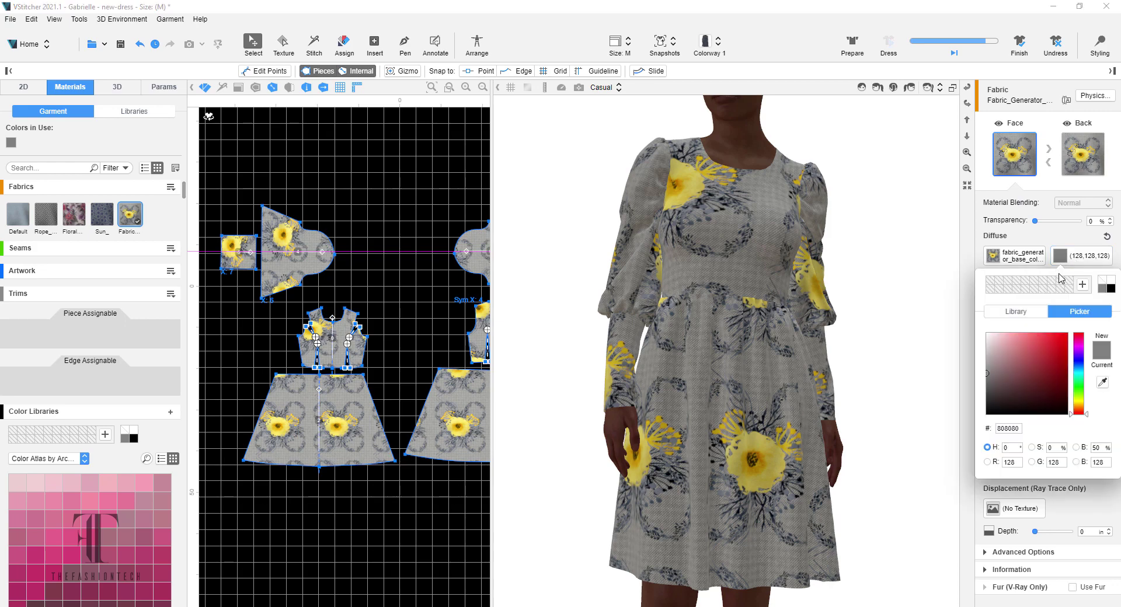
drag(991, 340, 958, 324)
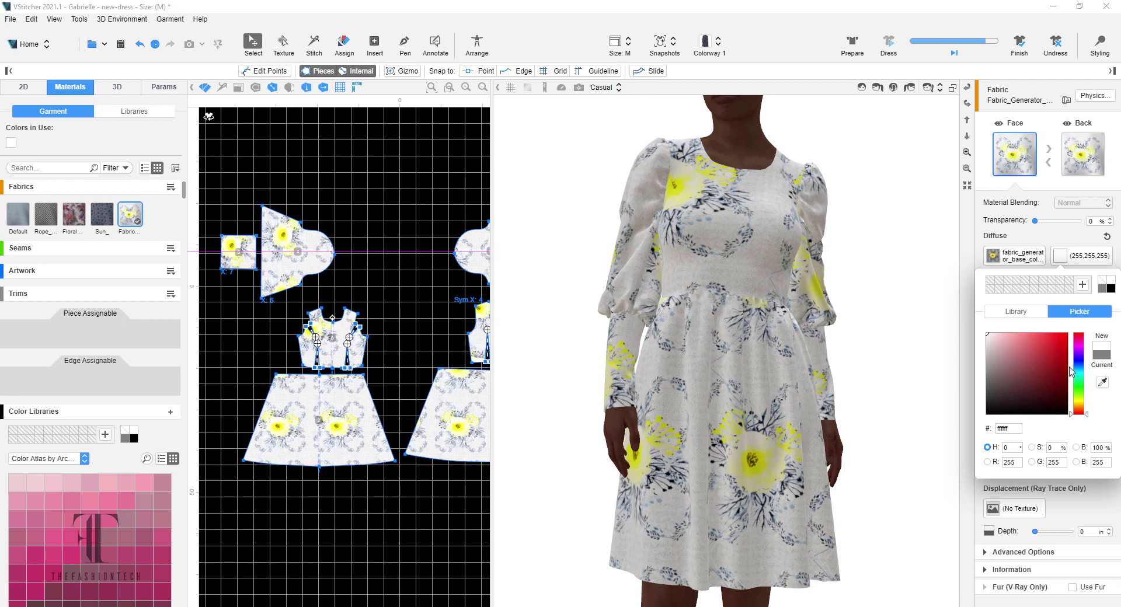
- Try grey, mauve and near-black tints, ending on pale pink e6d8d8 (230,216,216)
click(992, 346)
mouse_move(992, 346)
mouse_down()
mouse_move(978, 352)
mouse_move(988, 372)
mouse_up()
click(1004, 385)
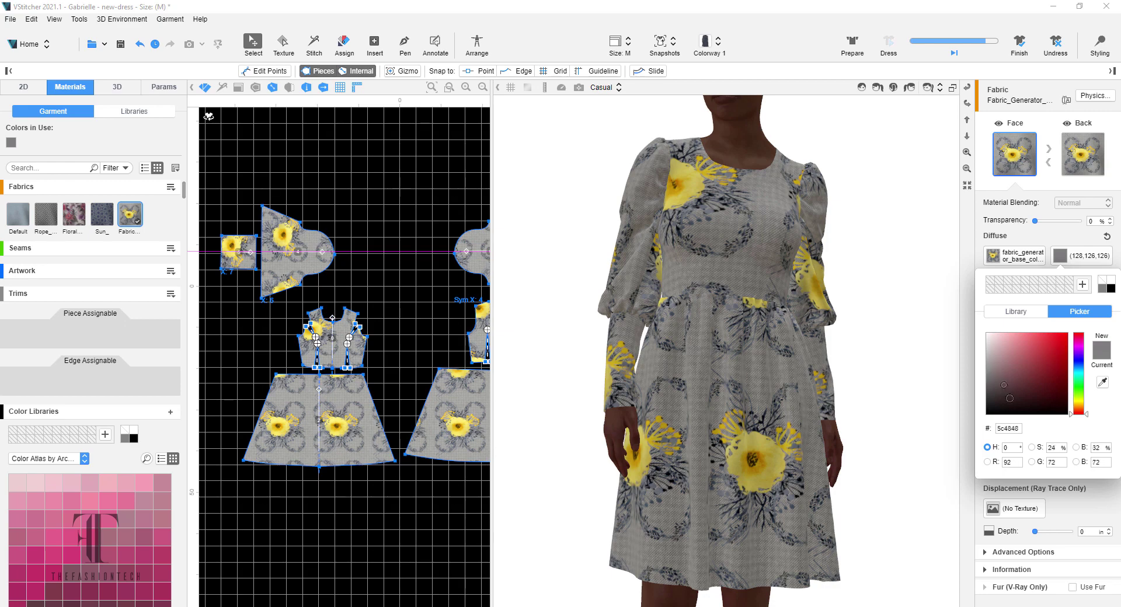
click(1009, 397)
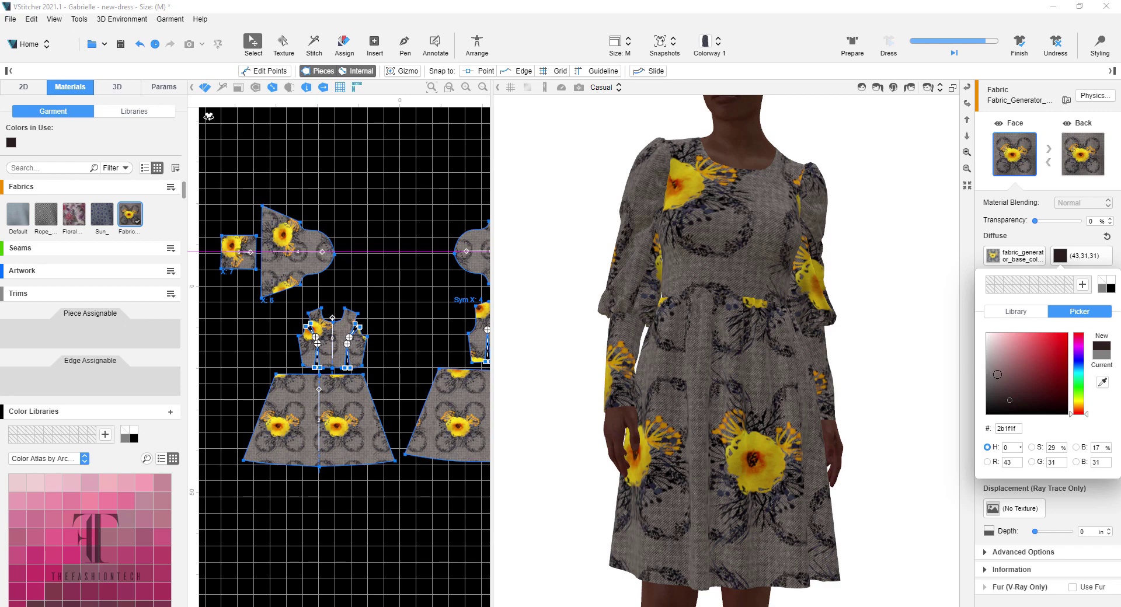
mouse_move(997, 374)
mouse_down()
mouse_move(986, 379)
mouse_move(987, 334)
mouse_up()
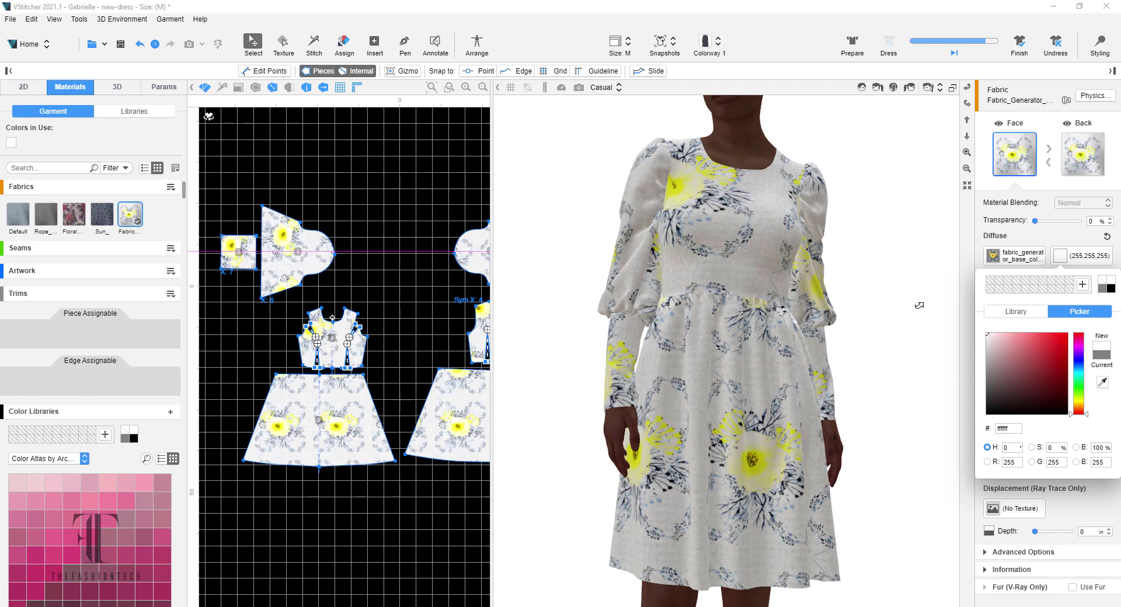
scroll(890, 330, up, 5)
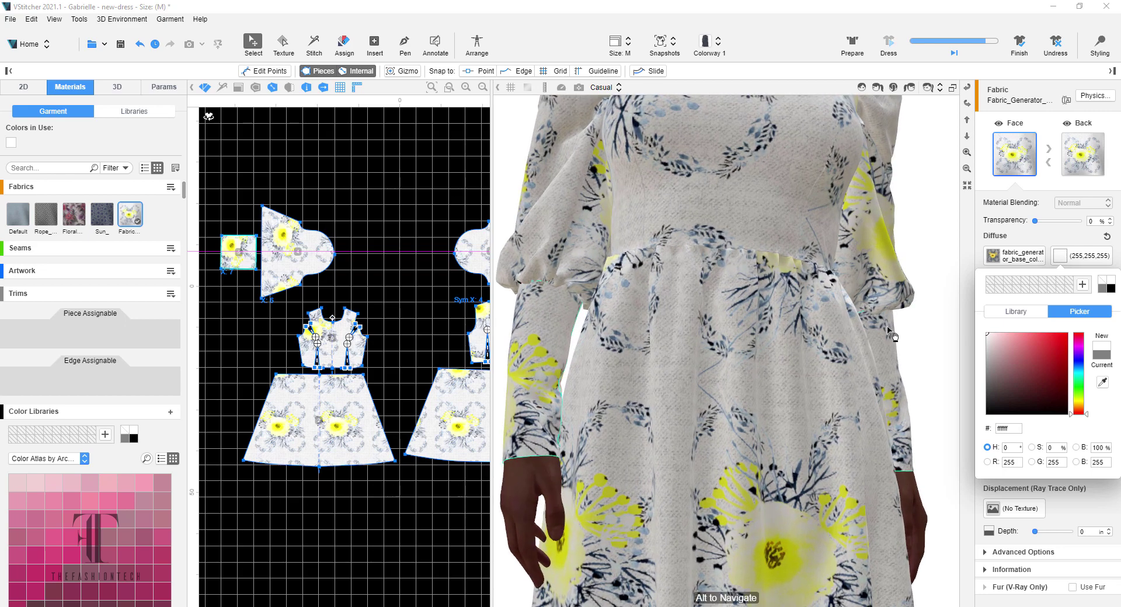
scroll(891, 330, up, 5)
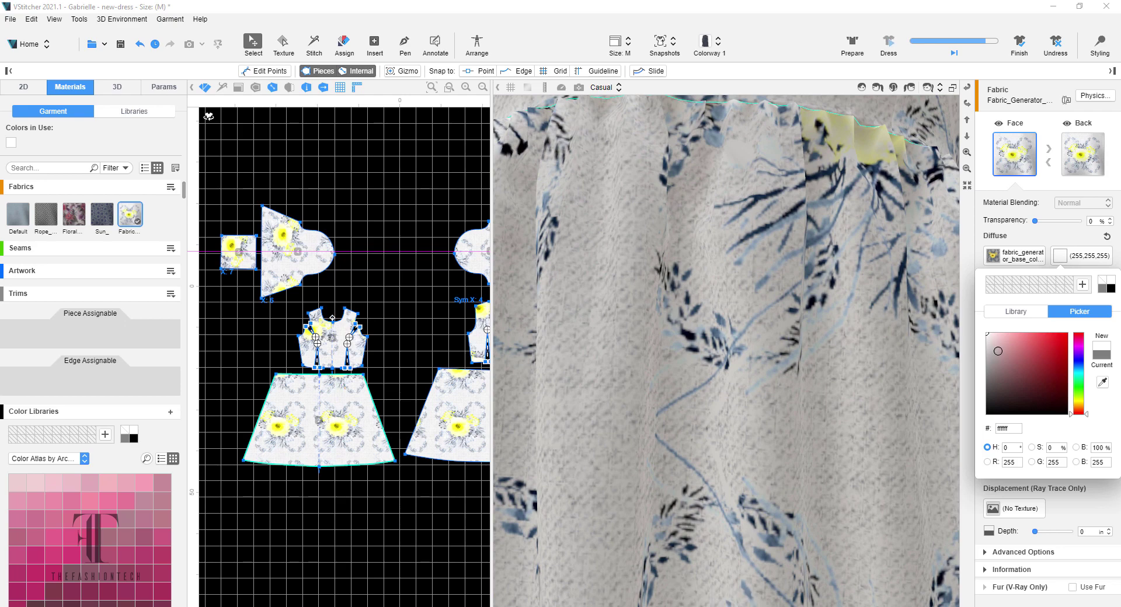
drag(998, 351, 992, 355)
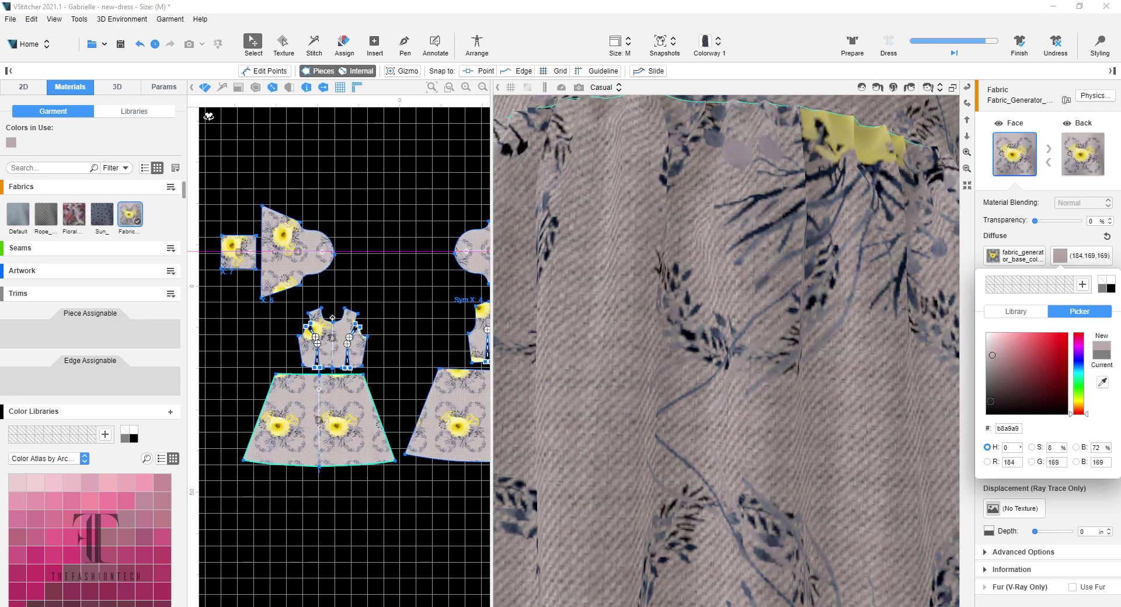
mouse_move(993, 355)
mouse_down()
mouse_move(990, 401)
mouse_move(991, 341)
mouse_up()
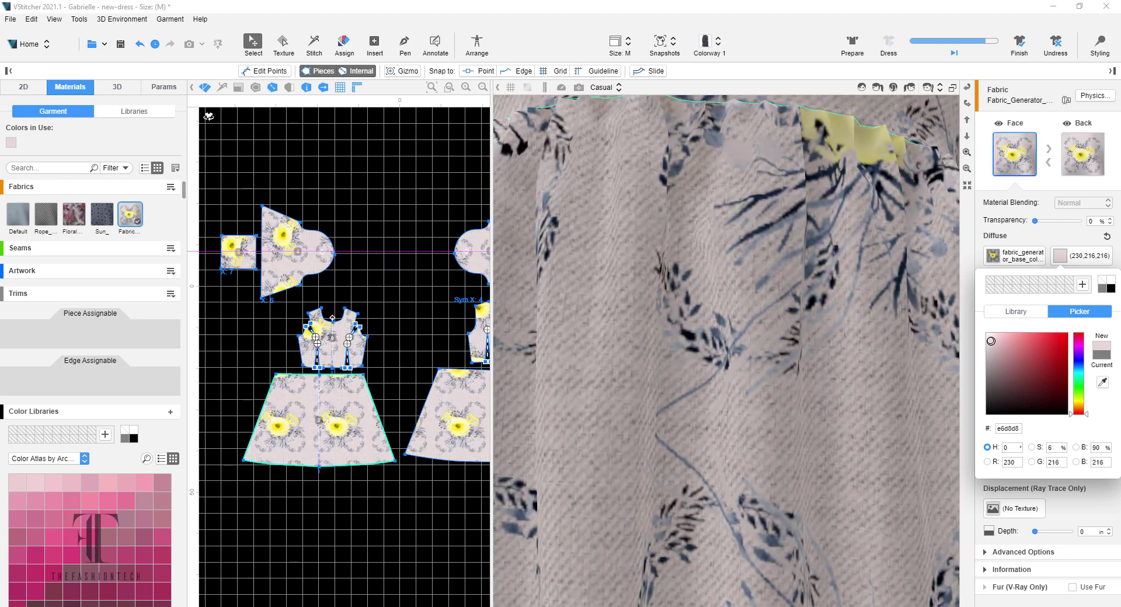
- Try olive, yellow-green and vivid yellow hues for the fabric's diffuse tint
click(1078, 400)
click(1014, 348)
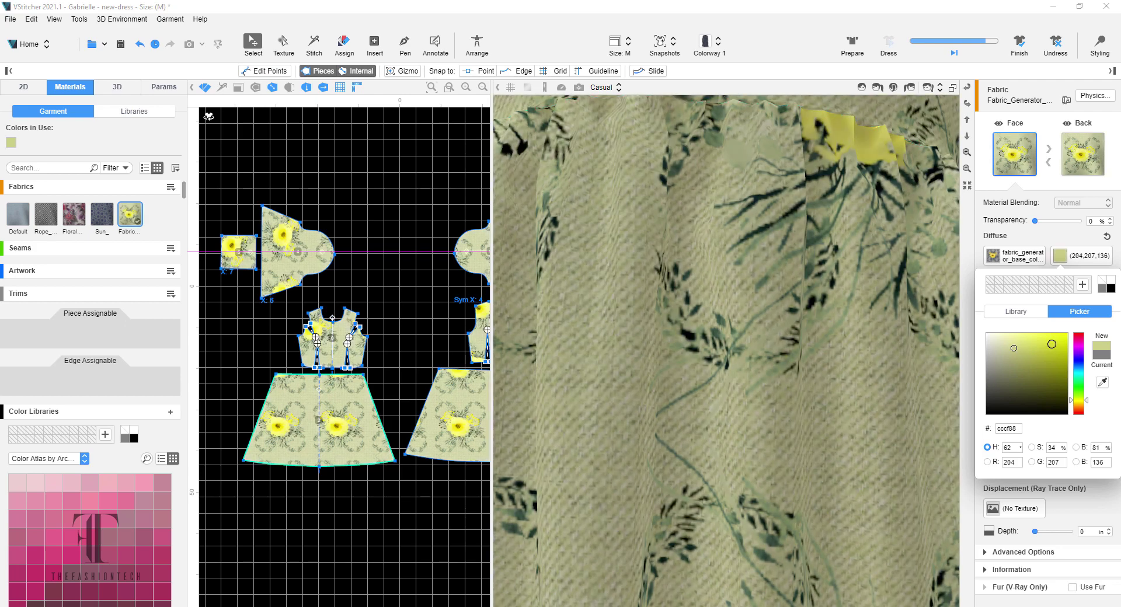
click(1052, 344)
scroll(866, 390, down, 10)
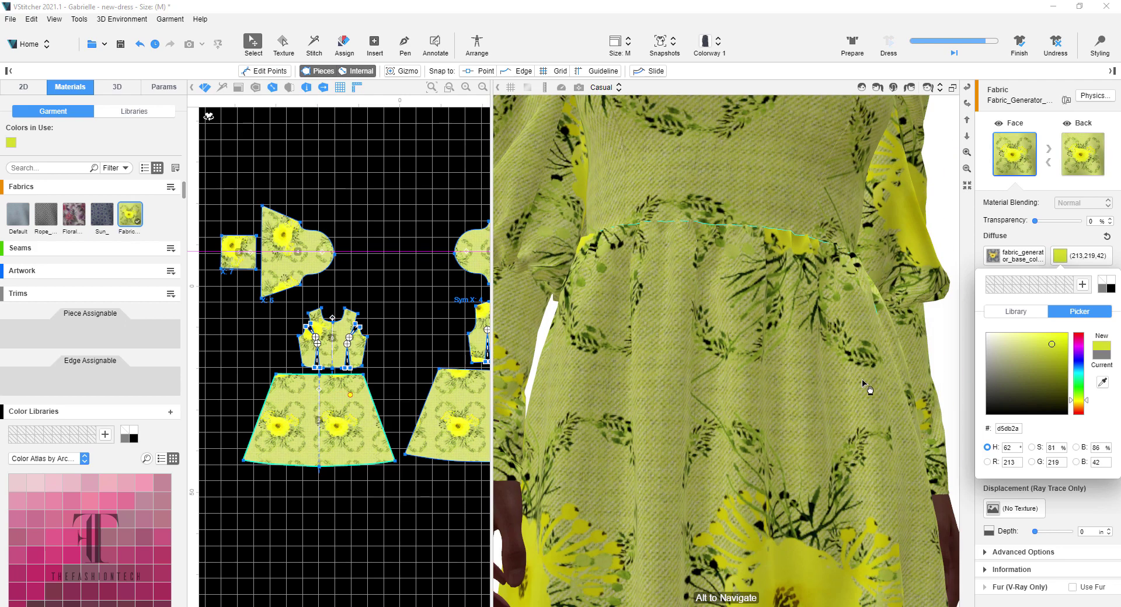
scroll(859, 373, up, 4)
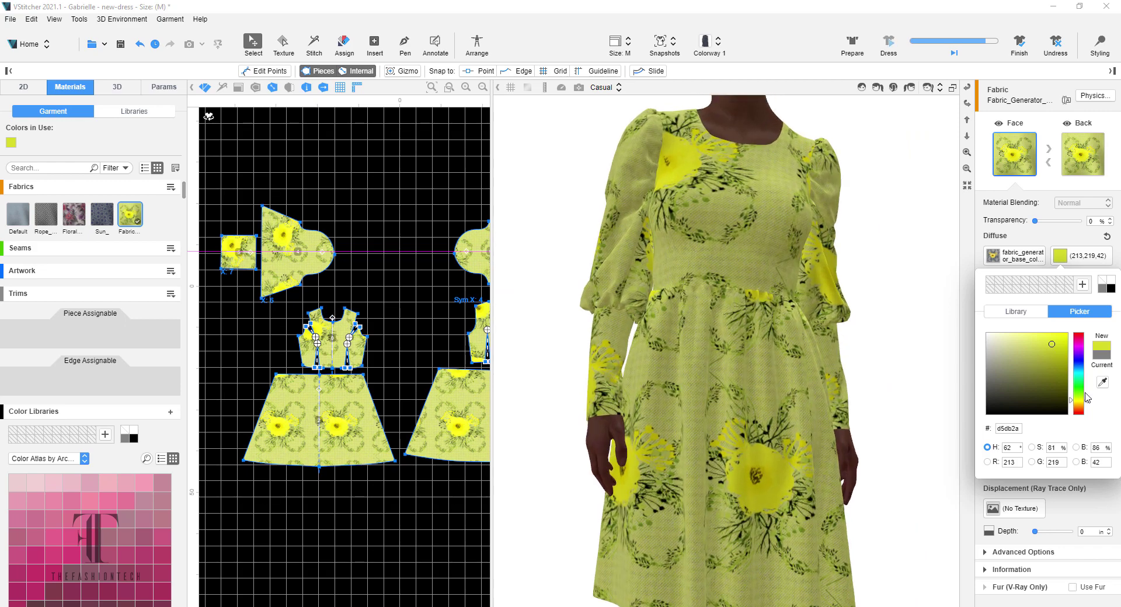
click(1079, 403)
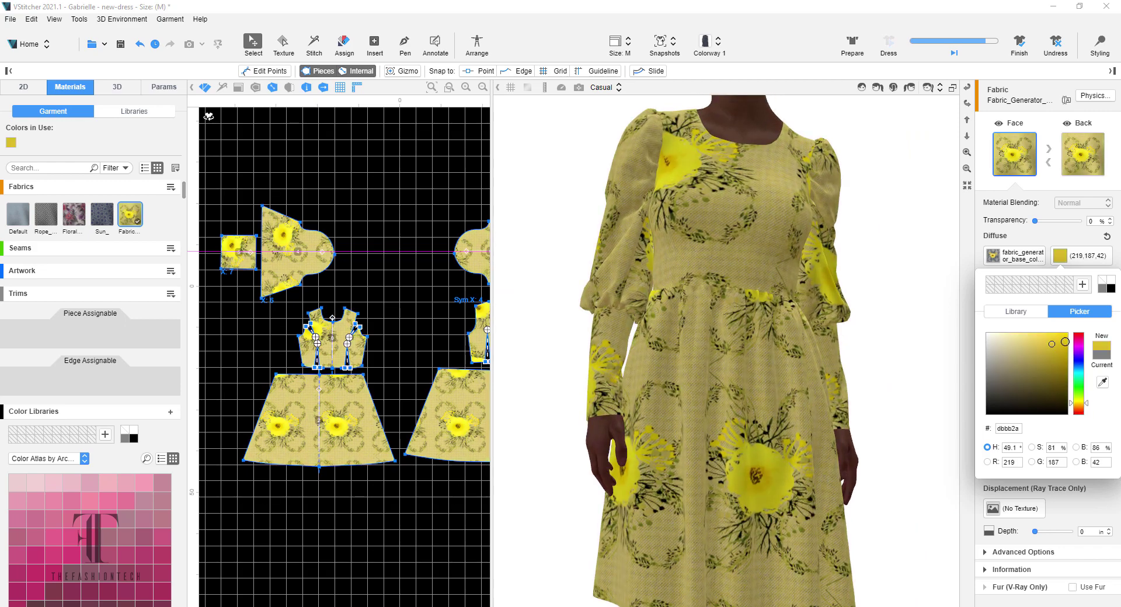
drag(1065, 341, 1067, 333)
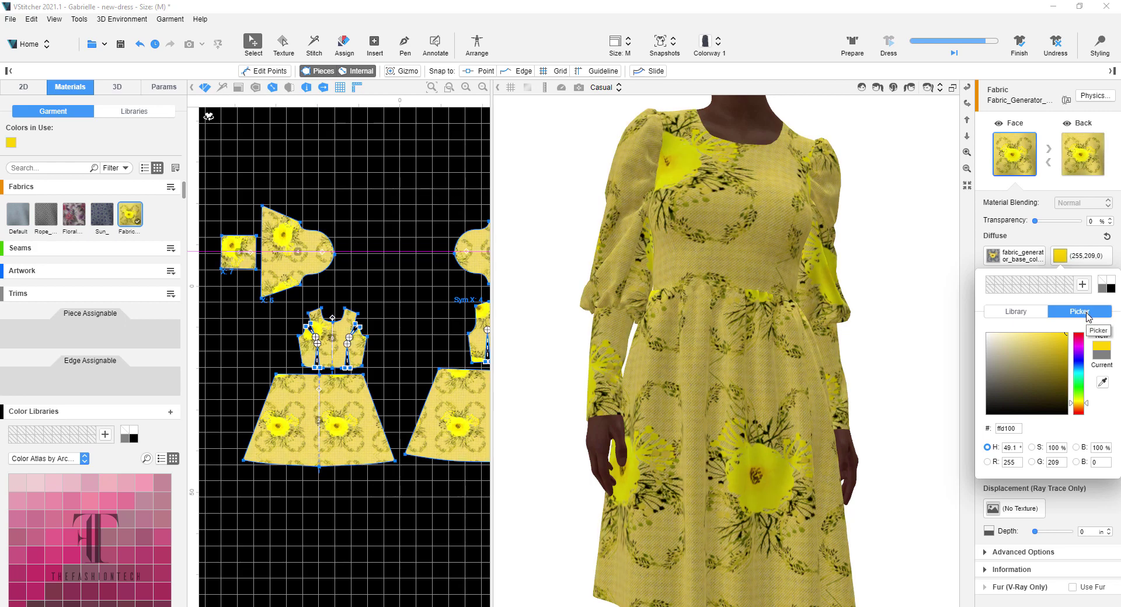
- Switch the tint to blue, settling on navy 152170 (21,33,112), and close the picker
click(1084, 363)
click(1056, 354)
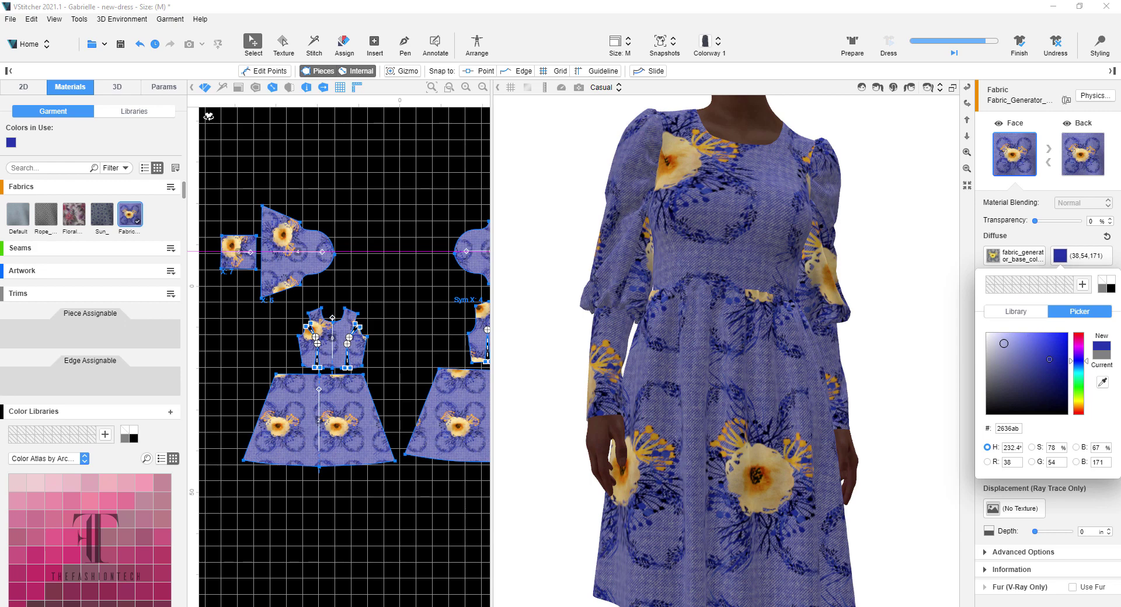
mouse_move(1004, 343)
mouse_down()
mouse_move(981, 334)
mouse_move(987, 348)
mouse_move(959, 383)
mouse_up()
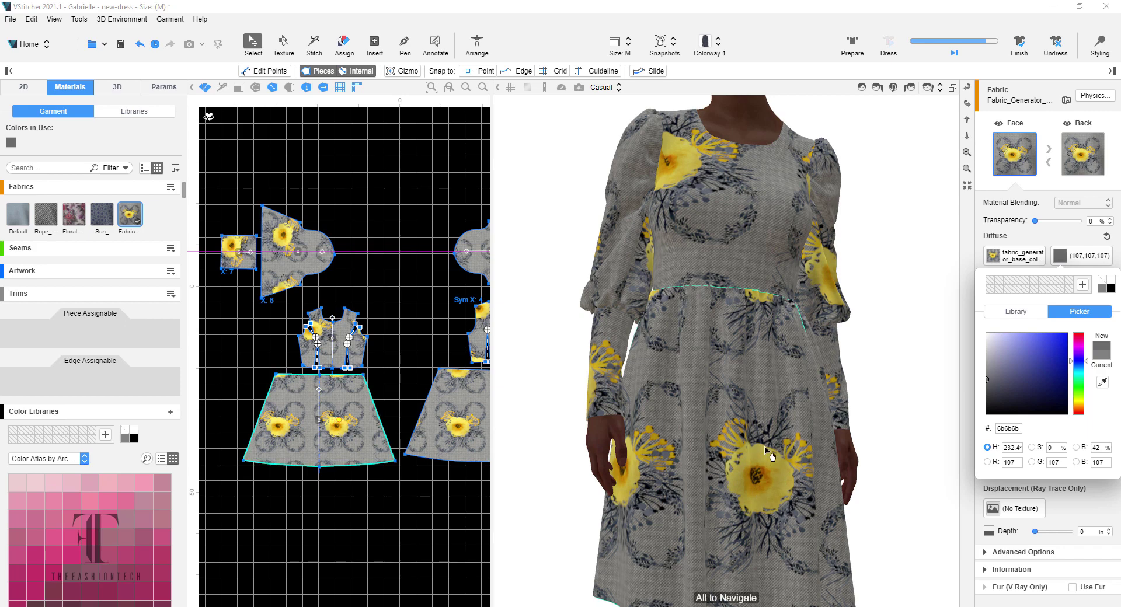
click(1033, 361)
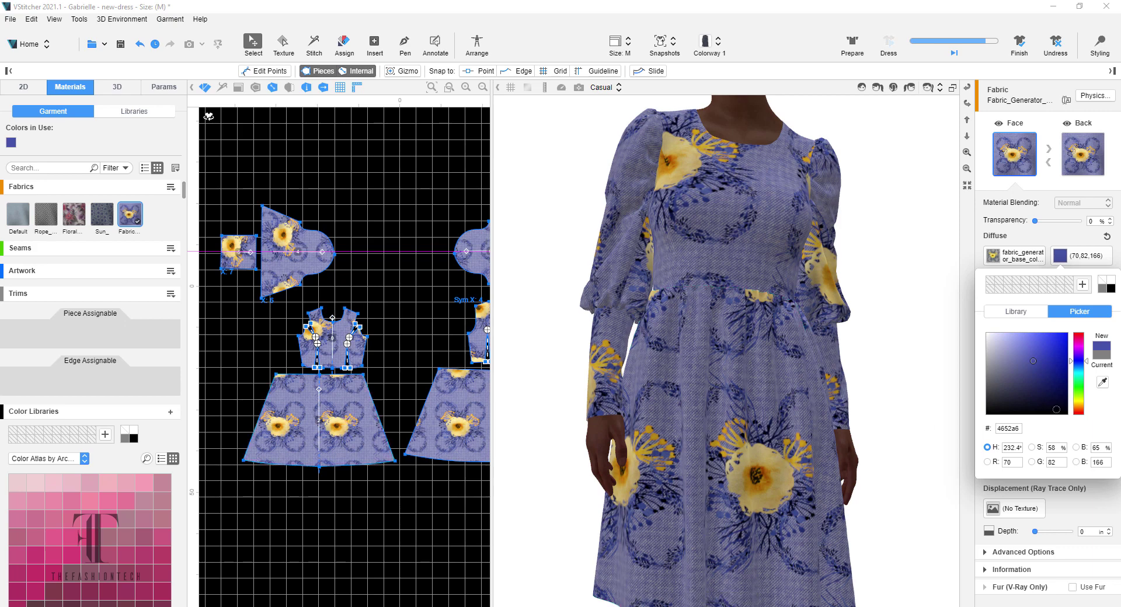
click(1053, 380)
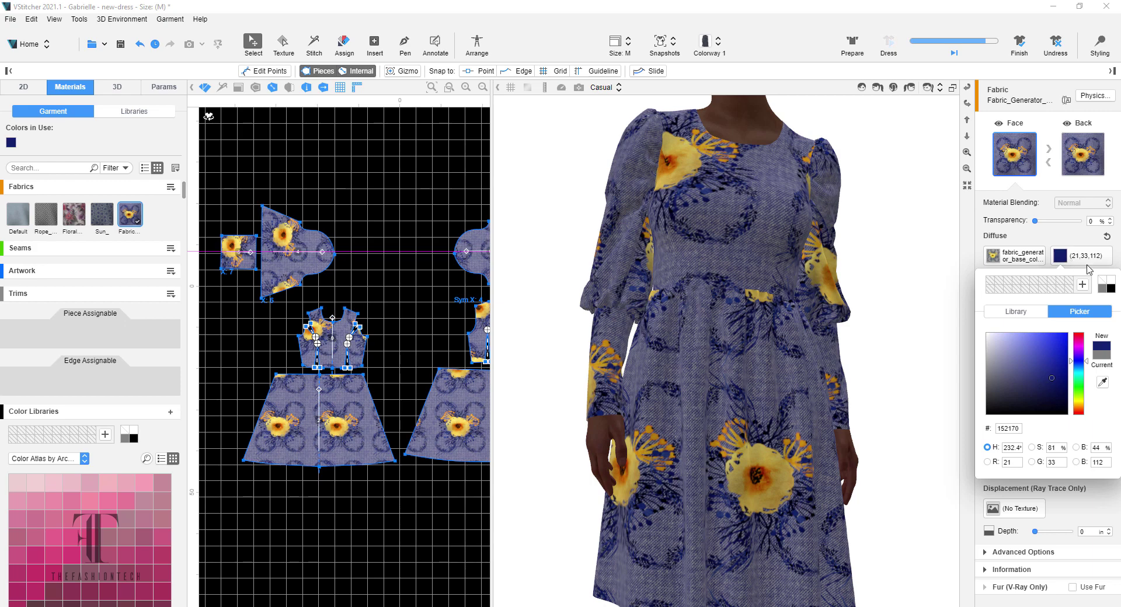
click(1062, 236)
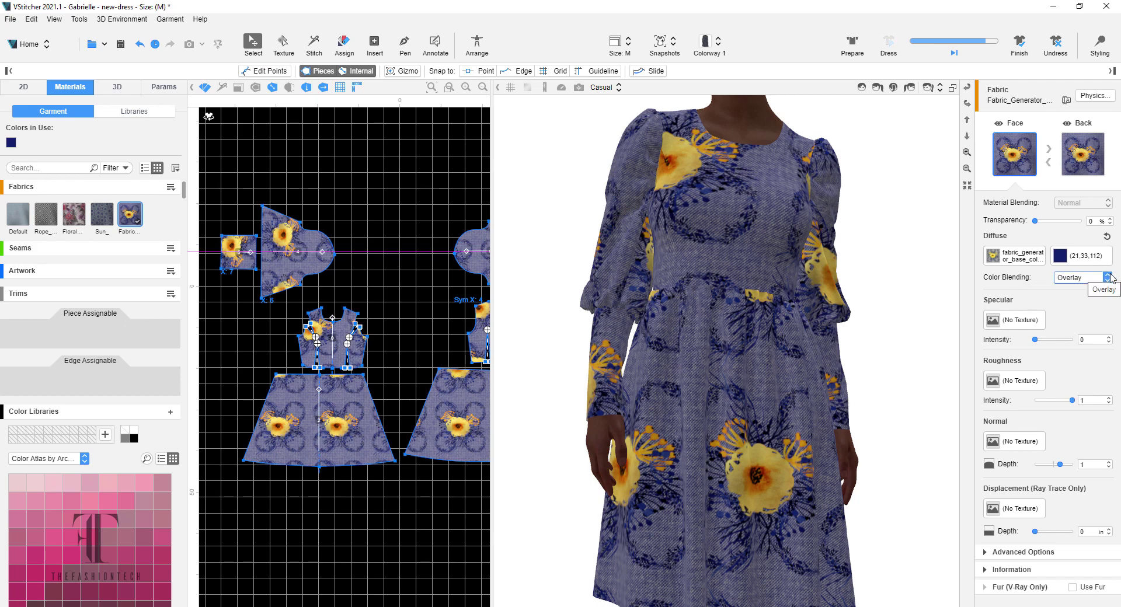
- Try Multiply and Recolor colour blending on the fabric, settling on Overlay
click(1108, 278)
click(1078, 304)
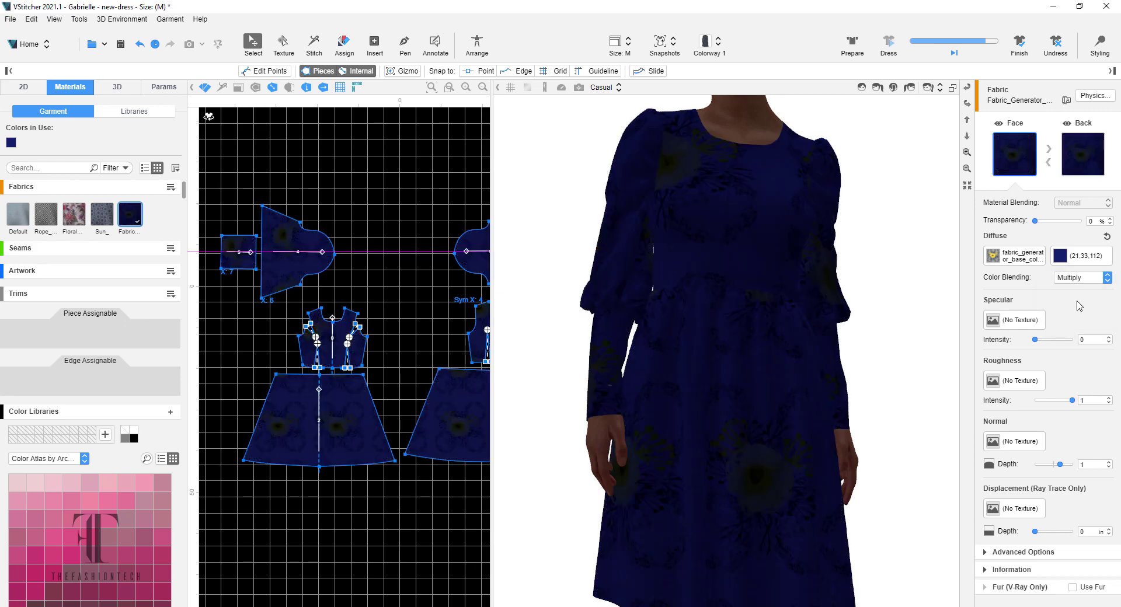
click(1108, 279)
click(1077, 314)
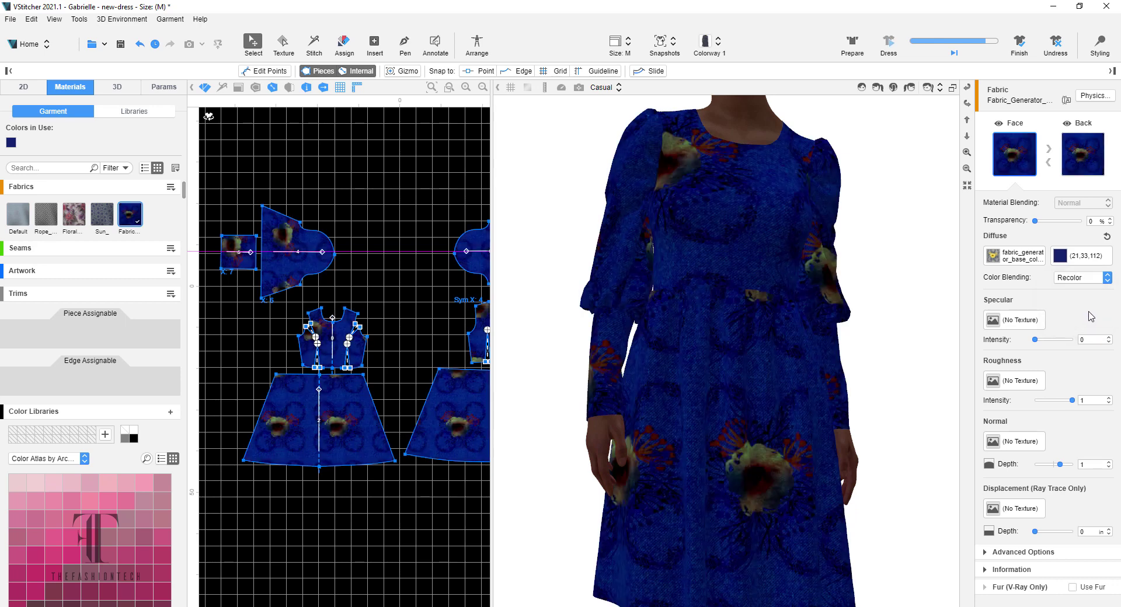
click(1083, 279)
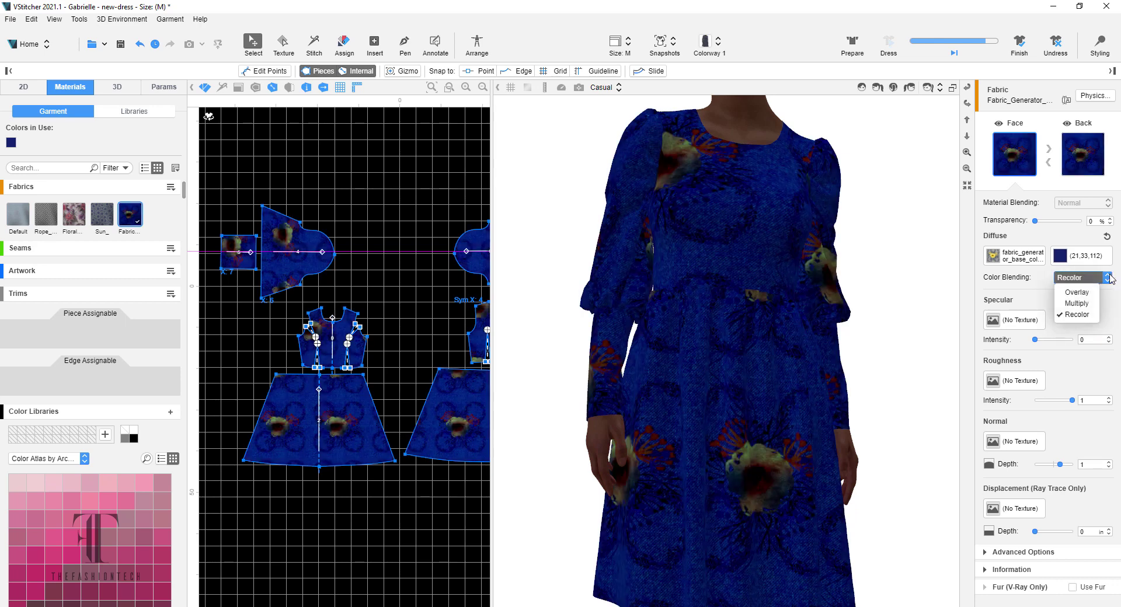
click(1078, 293)
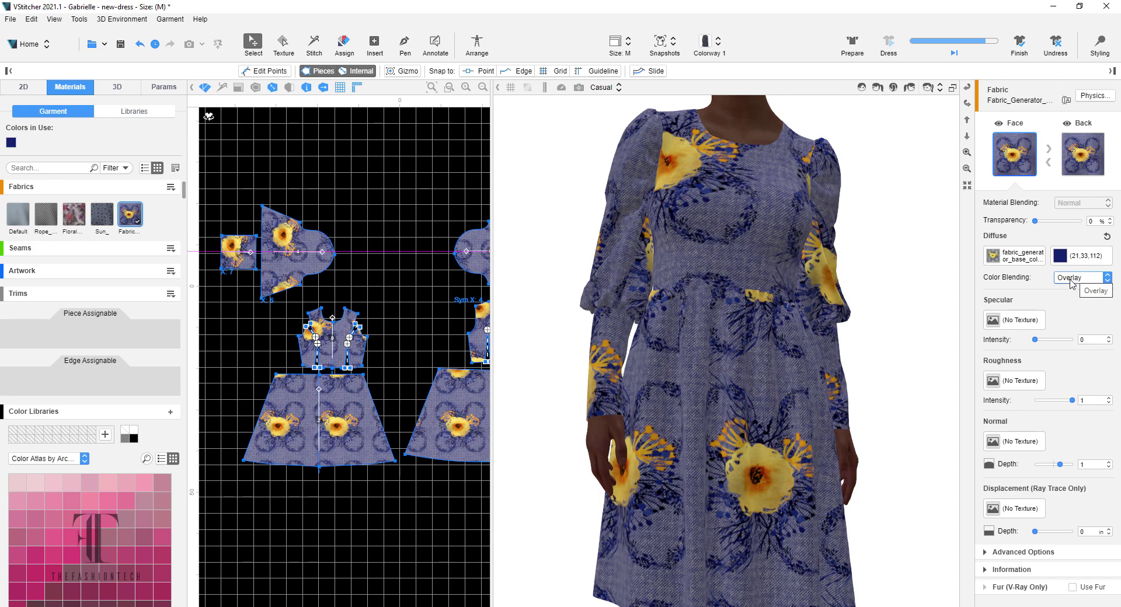
- Assign the Floral-Tweed2 specular and roughness maps to the fabric
click(1022, 321)
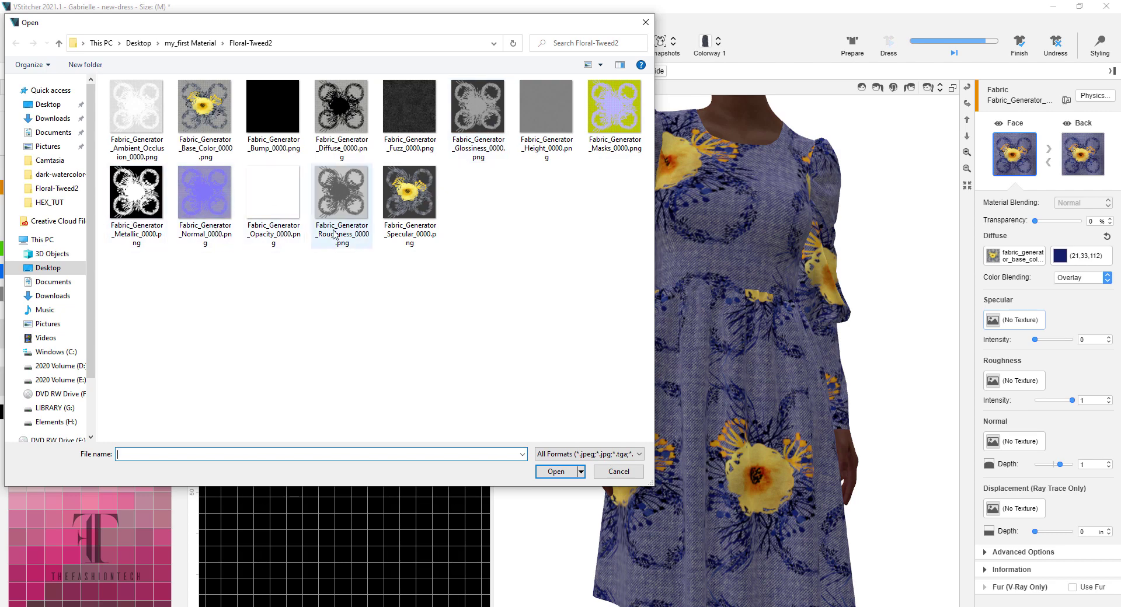
double_click(412, 227)
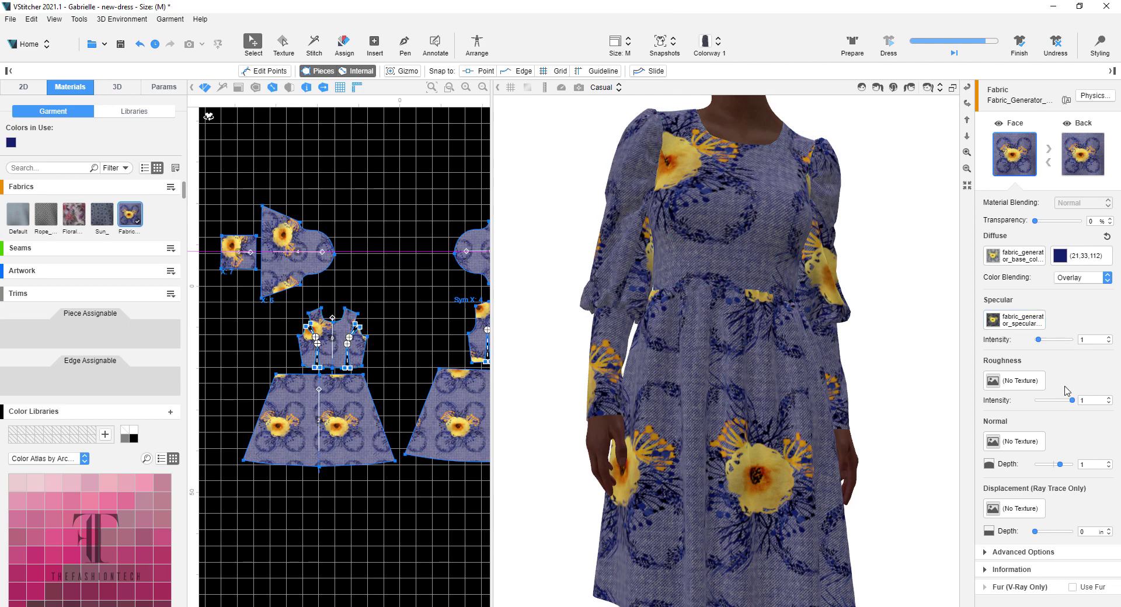
click(1018, 385)
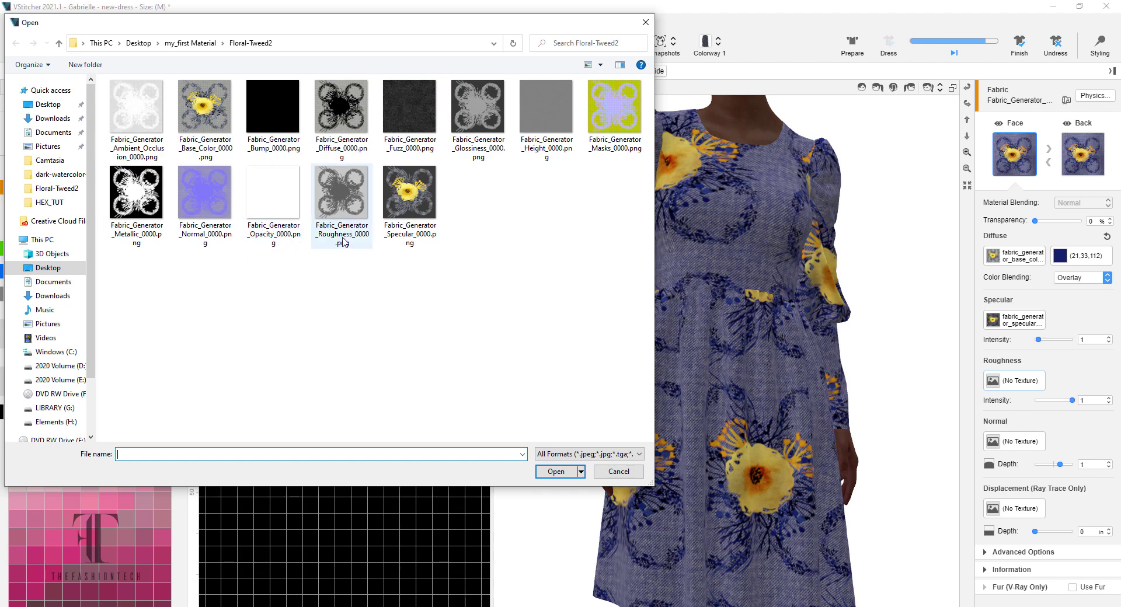
double_click(344, 231)
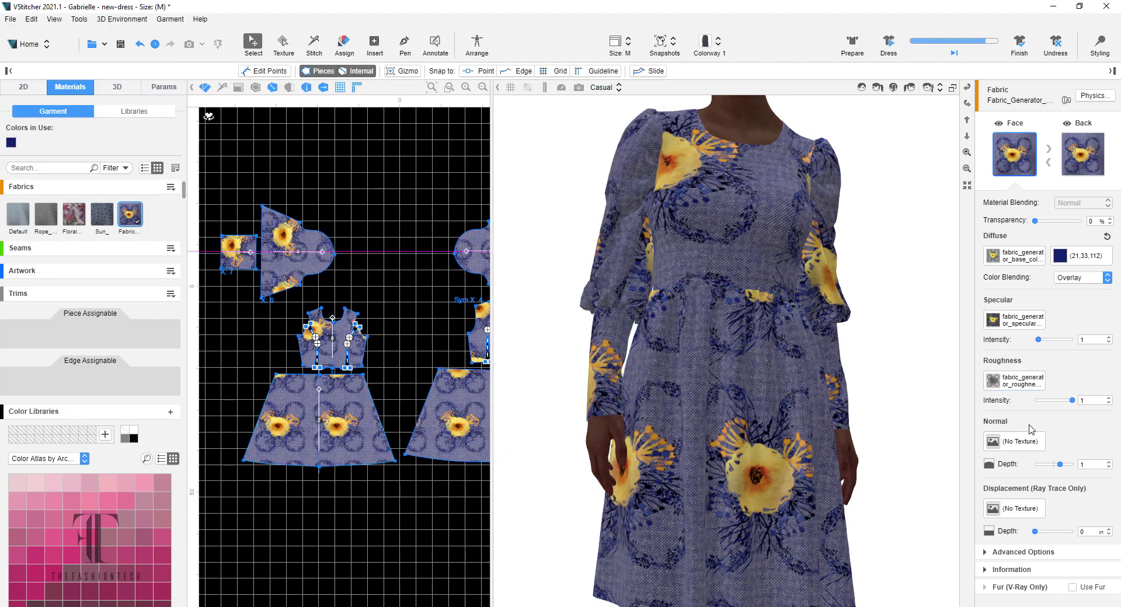
- Assign the Floral-Tweed2 normal map, leaving displacement without a texture
click(1012, 442)
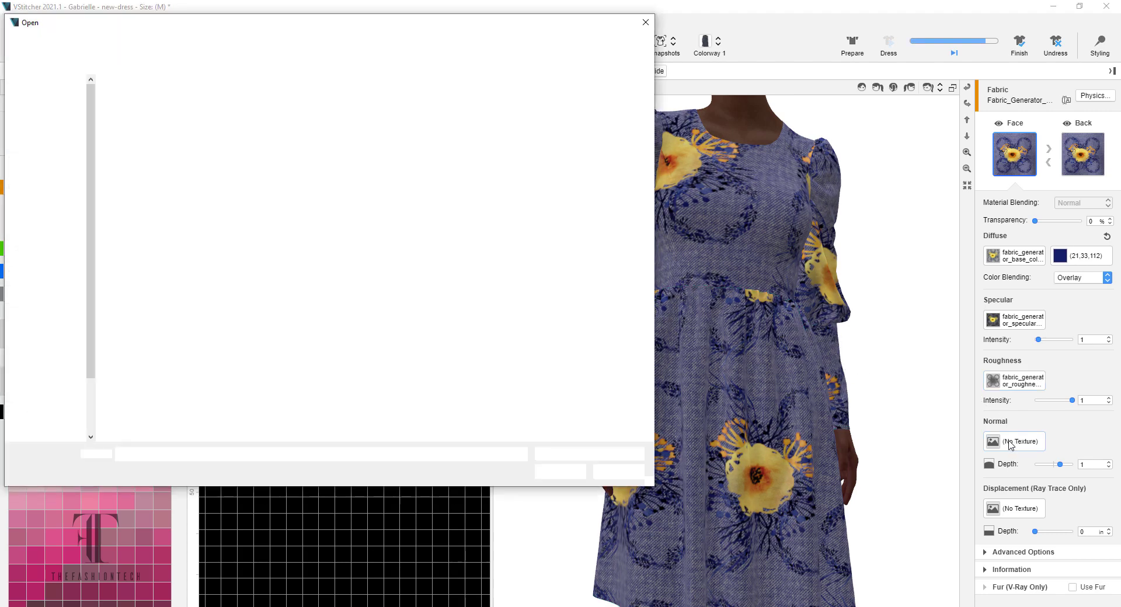
click(209, 204)
double_click(209, 204)
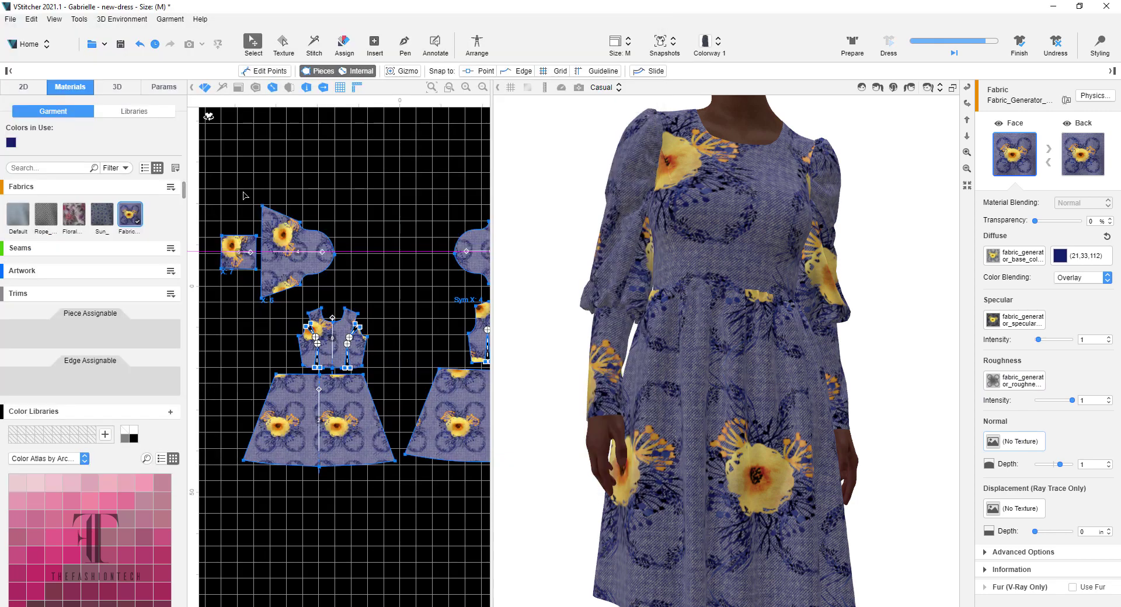
click(1005, 511)
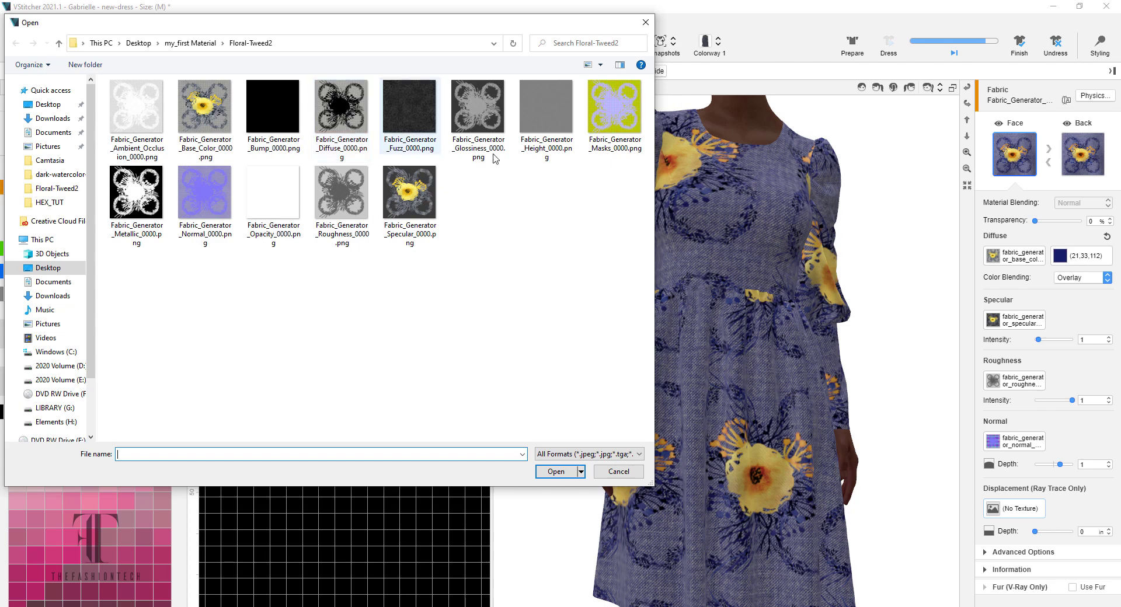
click(630, 473)
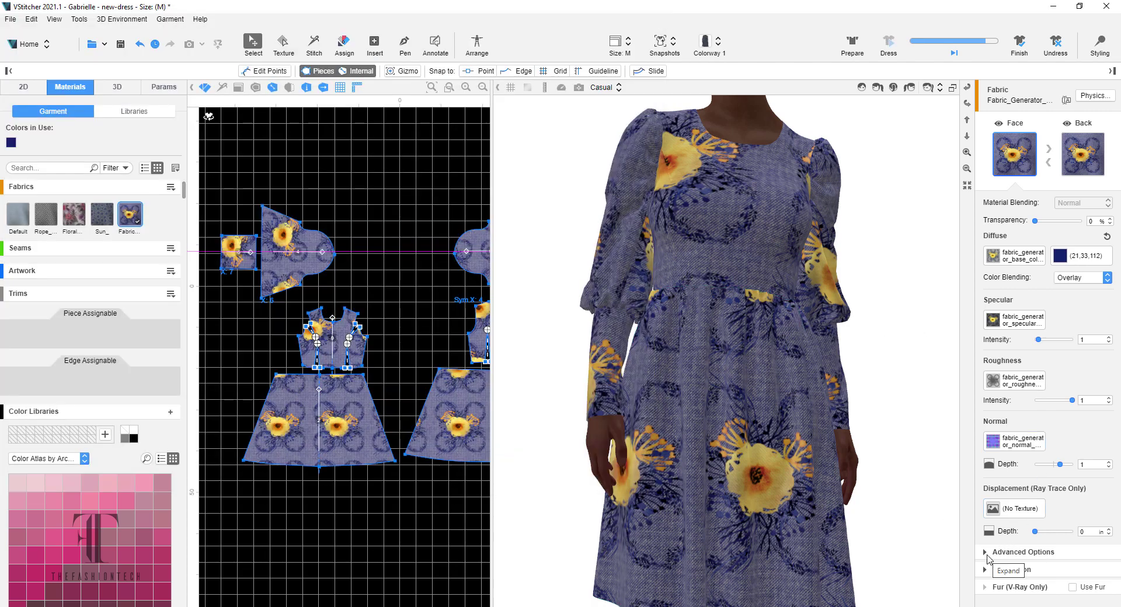
- Assign Fabric_Generator_Metallic_0000.png as the Metalness map at intensity 1 in Advanced Options
click(988, 555)
scroll(1038, 432, down, 5)
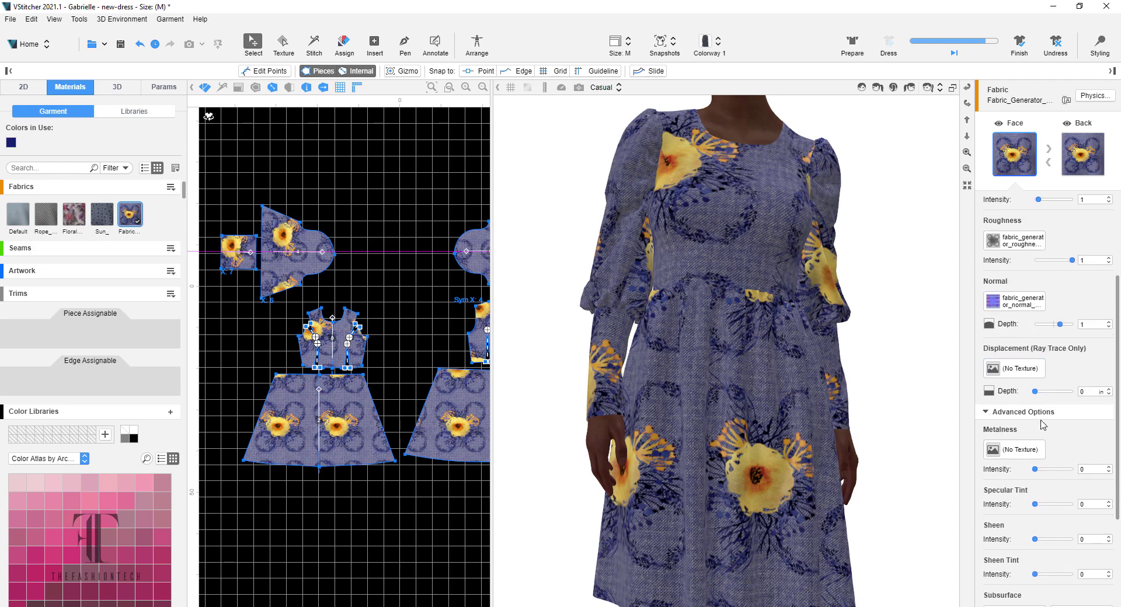
click(1019, 358)
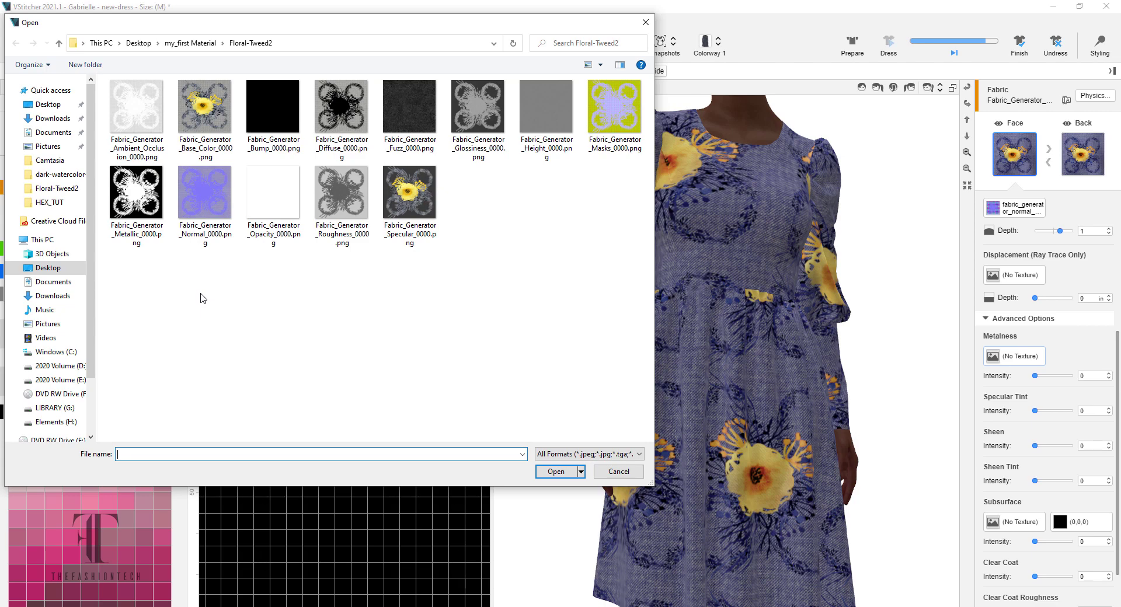
double_click(142, 202)
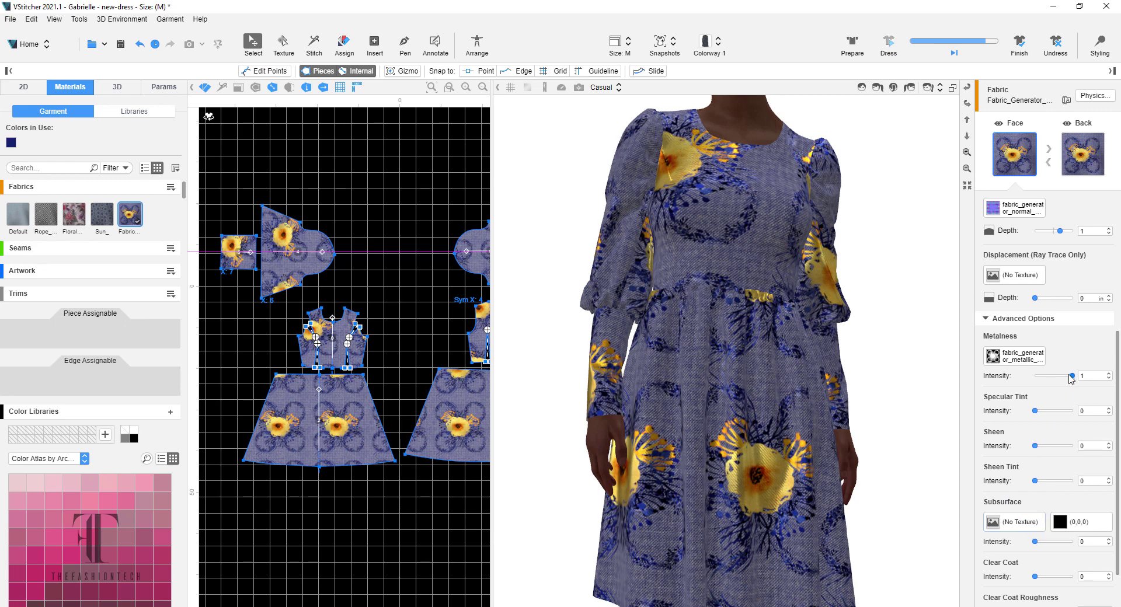
drag(1068, 374, 1105, 388)
drag(906, 323, 902, 327)
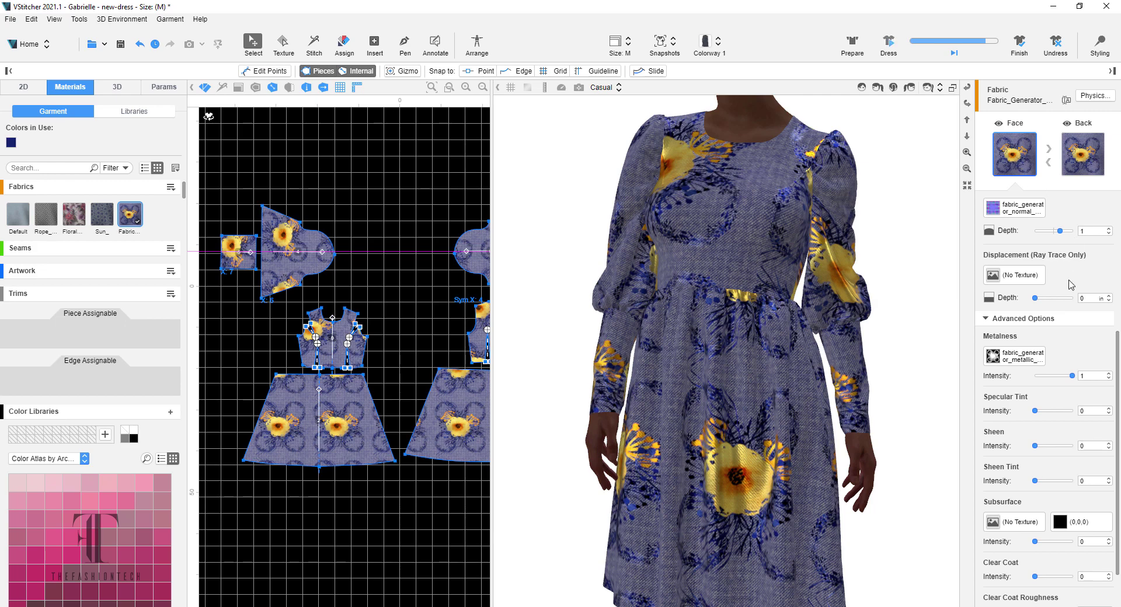
click(989, 320)
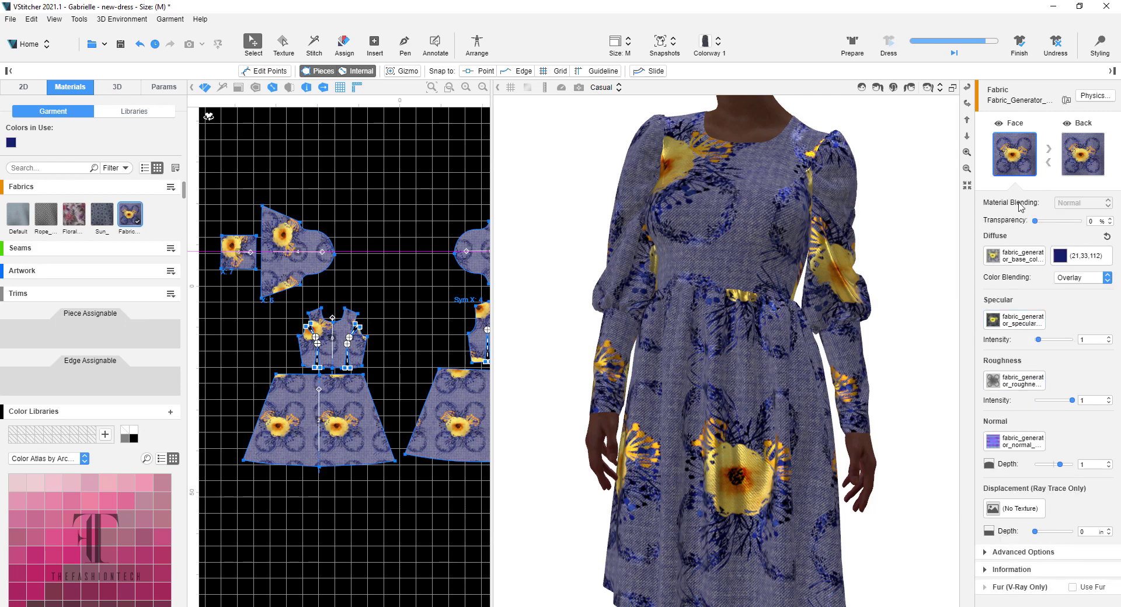
- Scale the diffuse print to 75% (about 10.669 in wide), then clear the piece selection
click(1013, 263)
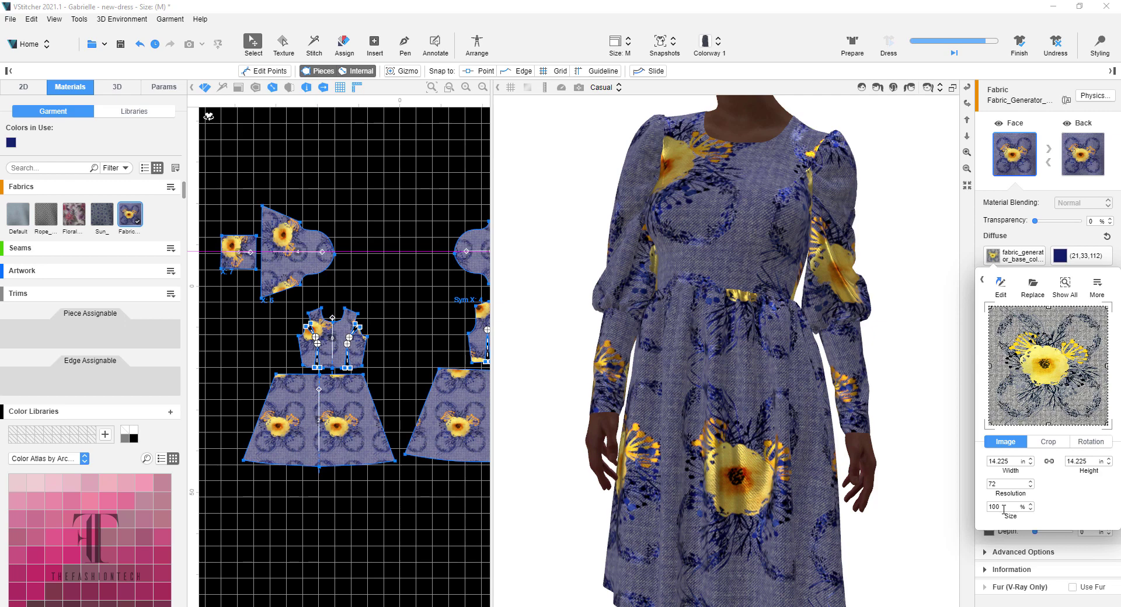
double_click(1004, 509)
key(Return)
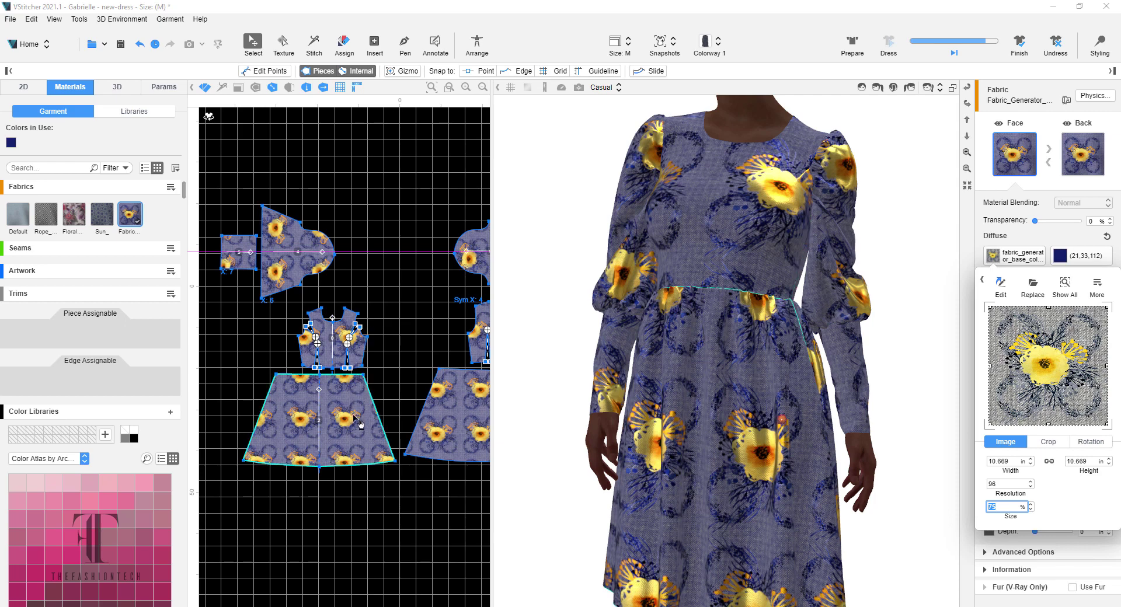
drag(365, 447, 378, 454)
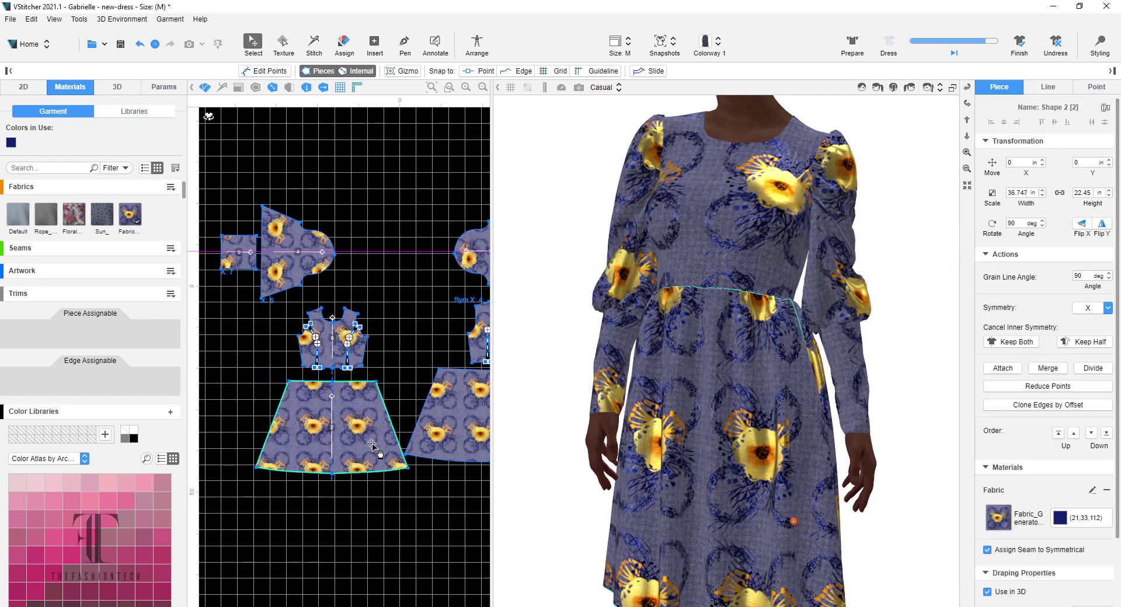
click(412, 284)
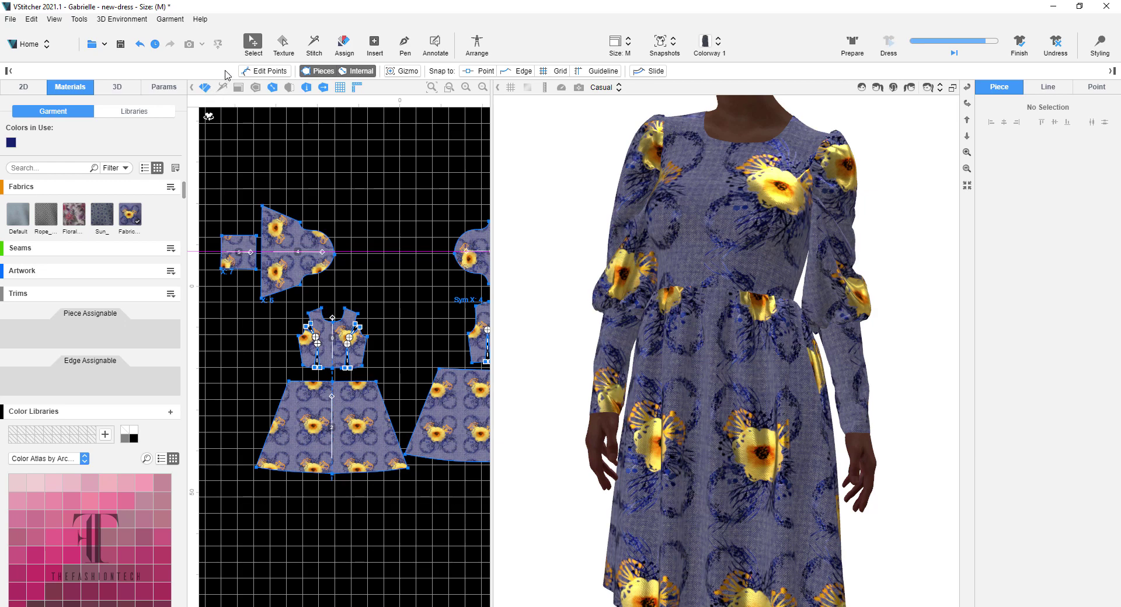
- Shift the flower print on both sleeve pieces with the Texture tool
click(284, 43)
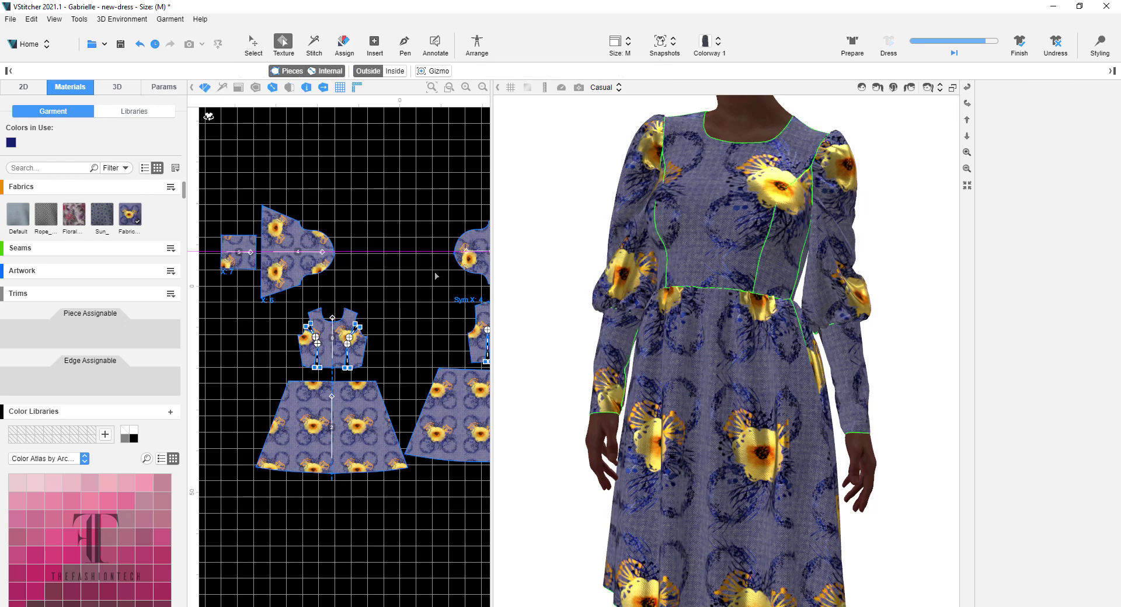
click(298, 239)
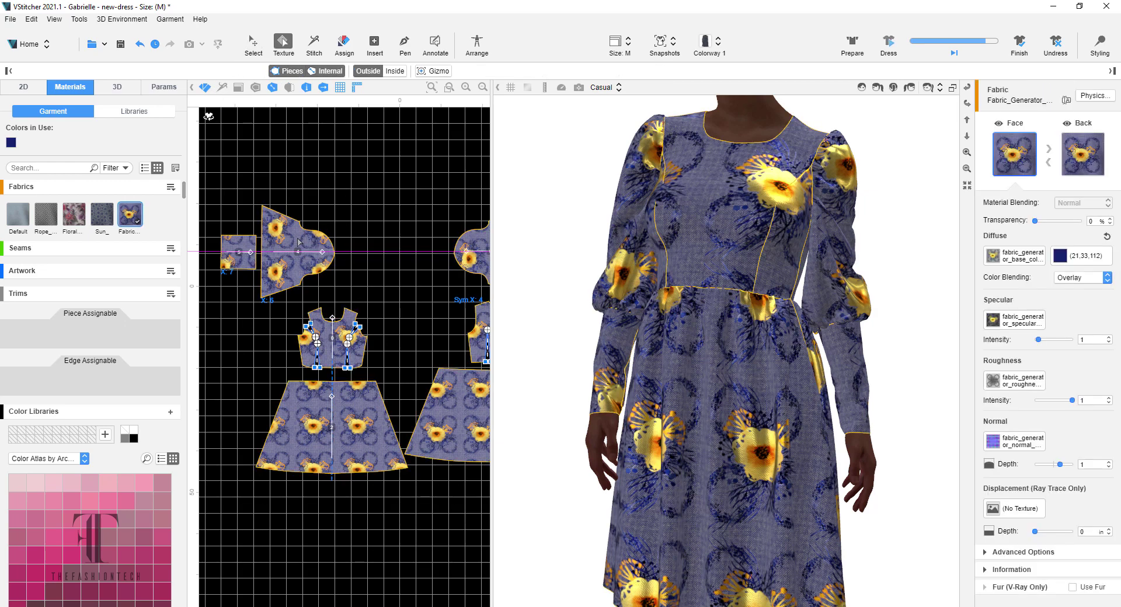
mouse_move(295, 250)
mouse_down()
mouse_move(298, 261)
mouse_move(318, 244)
mouse_move(272, 252)
mouse_move(299, 260)
mouse_up()
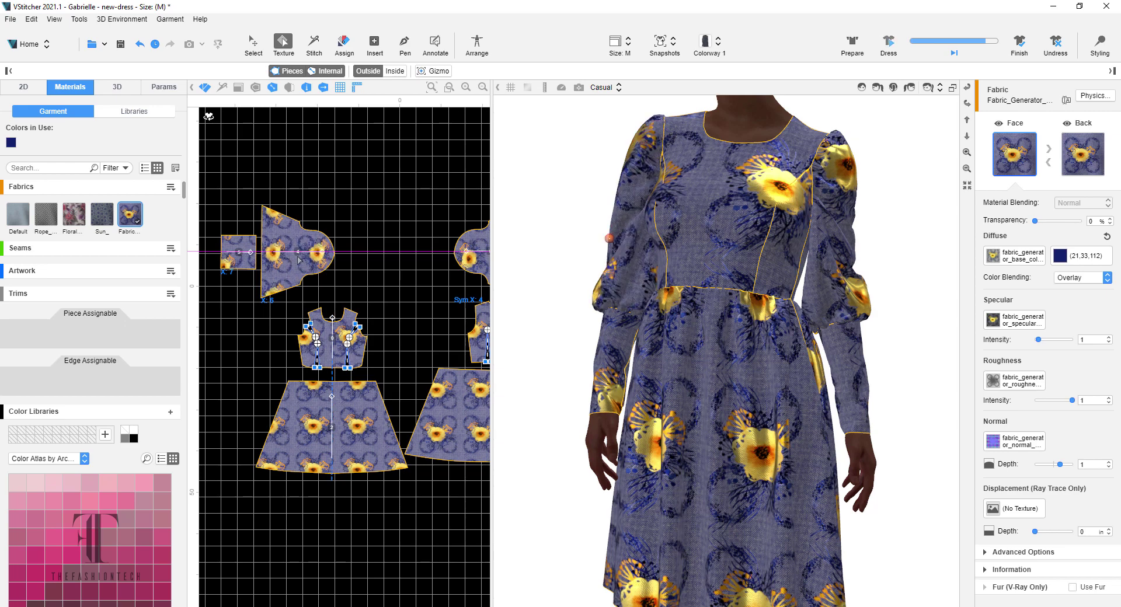
middle_drag(402, 222, 320, 212)
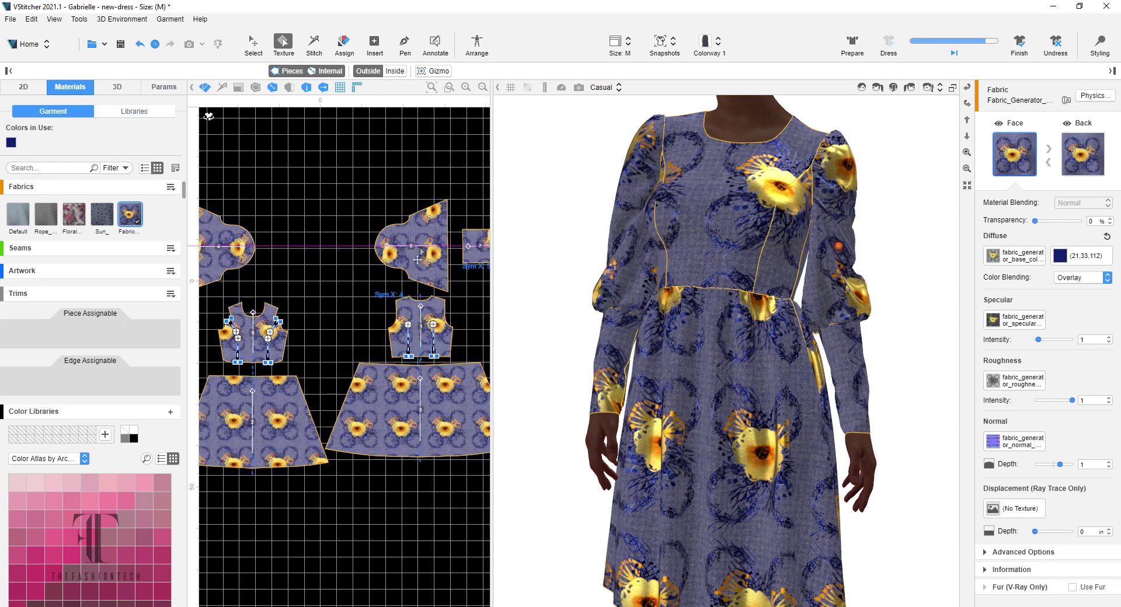
drag(413, 257, 411, 256)
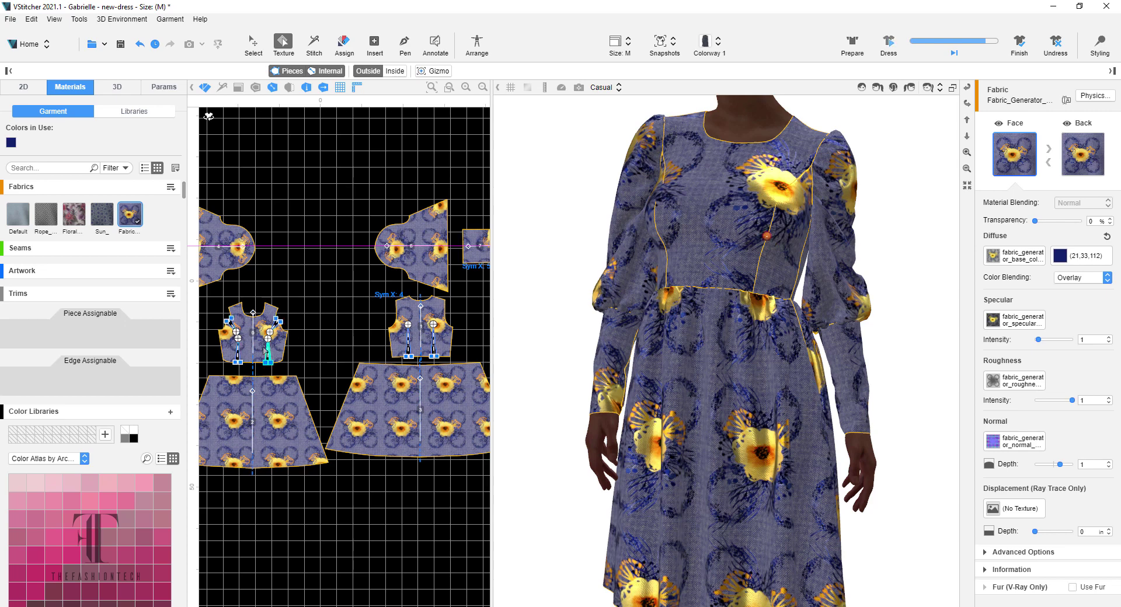
- Centre a large flower between the front bodice darts and shift the skirt print
drag(244, 352, 277, 354)
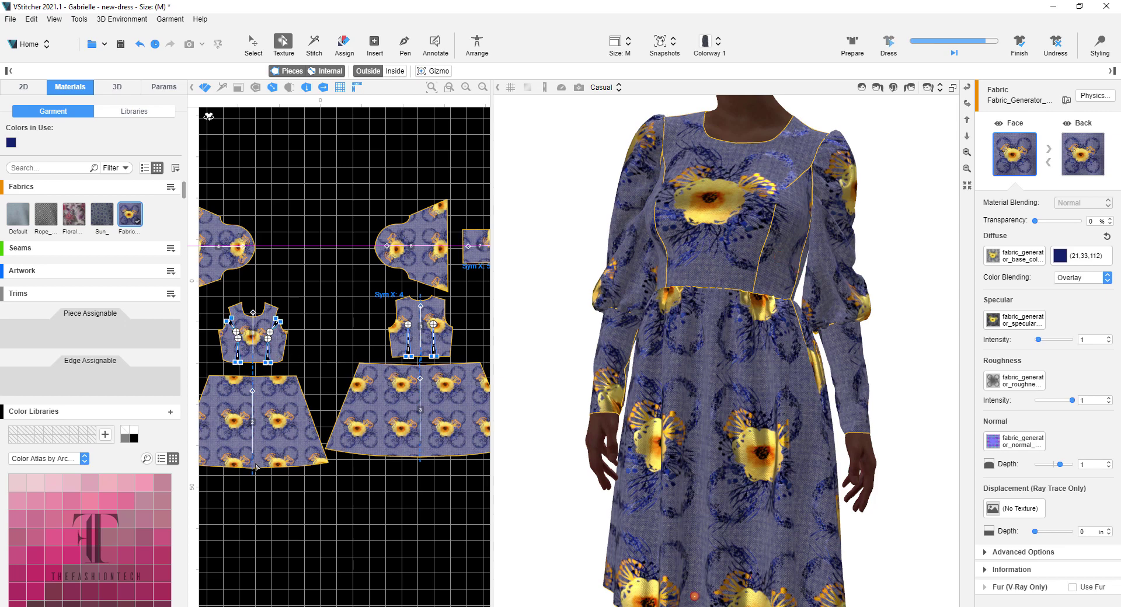
scroll(319, 310, up, 1)
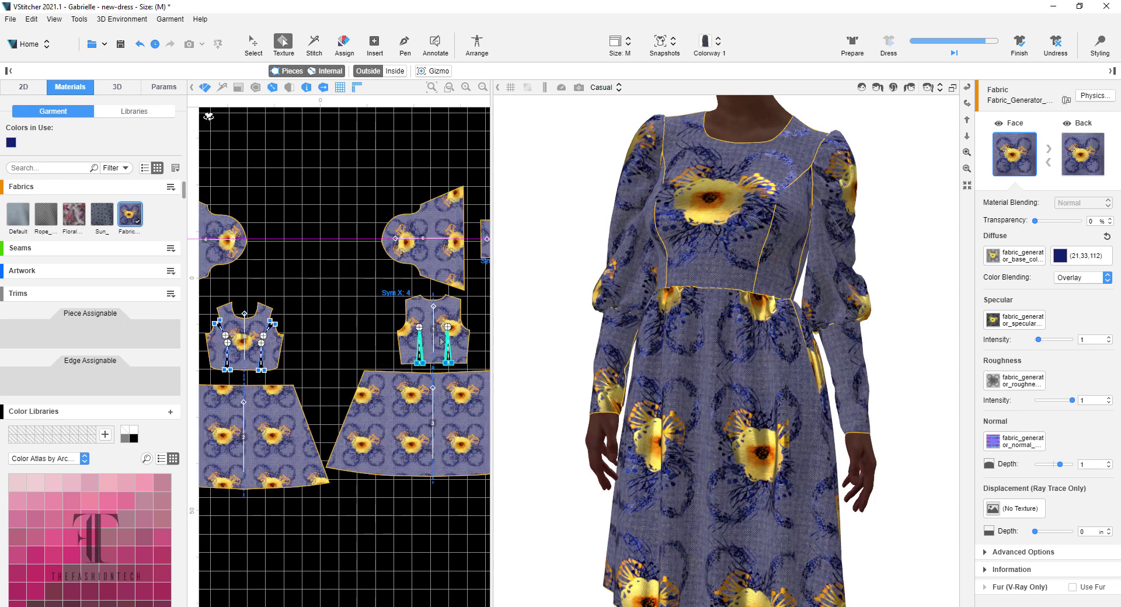
drag(444, 334, 420, 344)
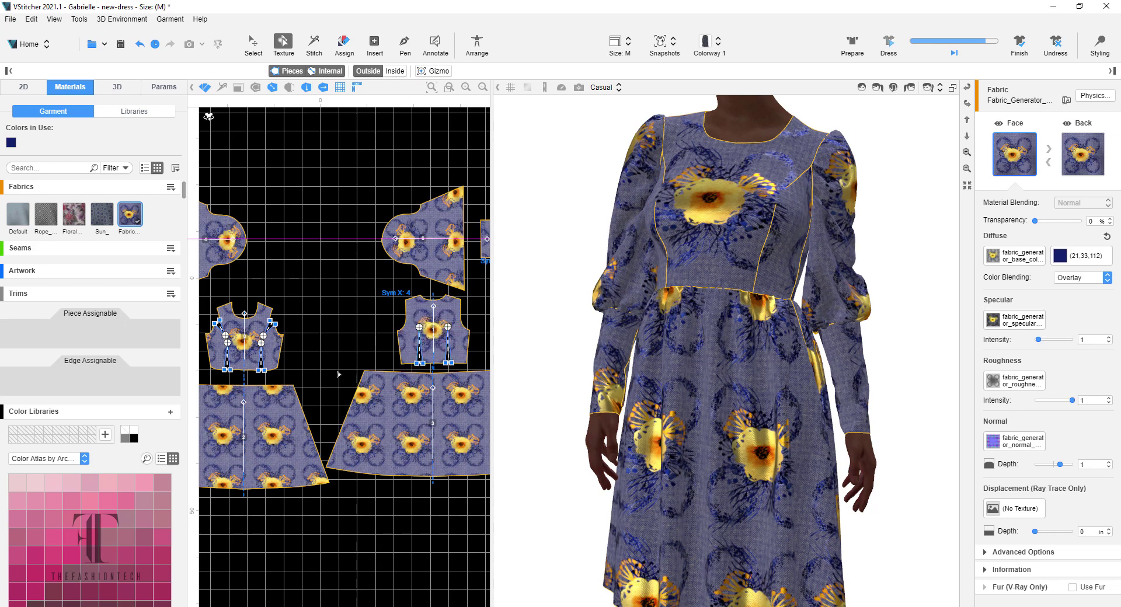
scroll(337, 336, up, 1)
middle_drag(338, 334, 412, 226)
drag(362, 364, 346, 361)
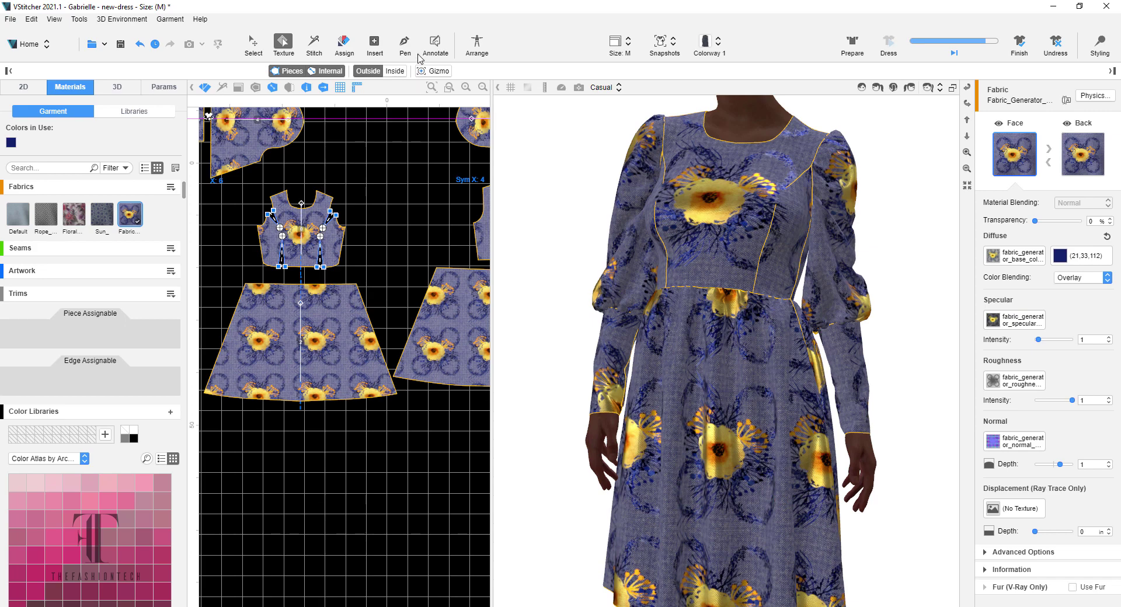
- Scale down and slightly rotate the skirt print, and slide the bodice print right
click(427, 71)
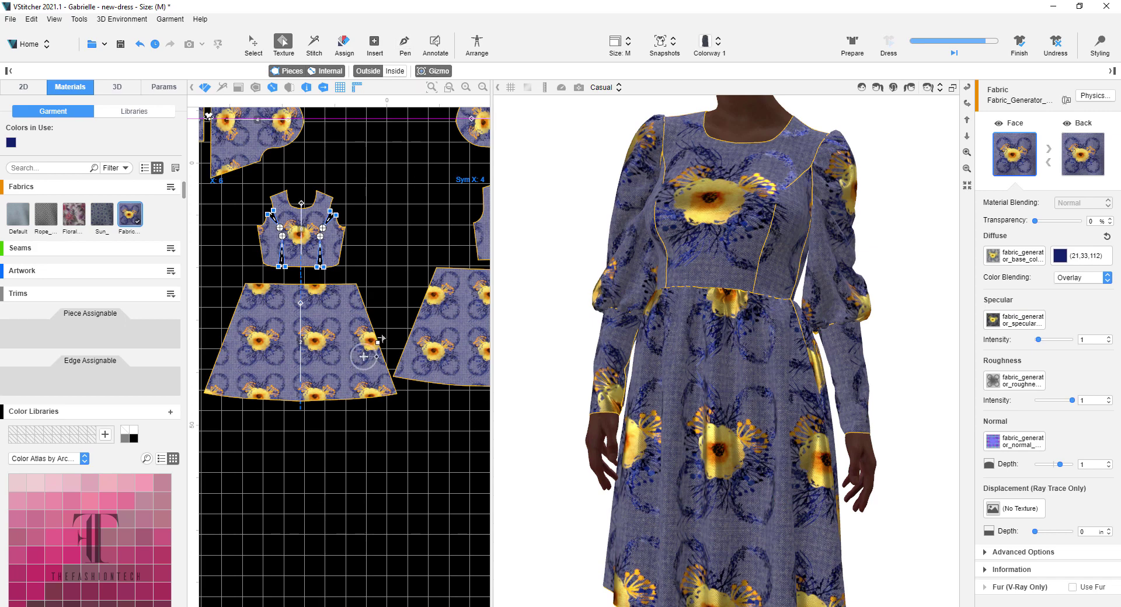
drag(380, 344, 346, 325)
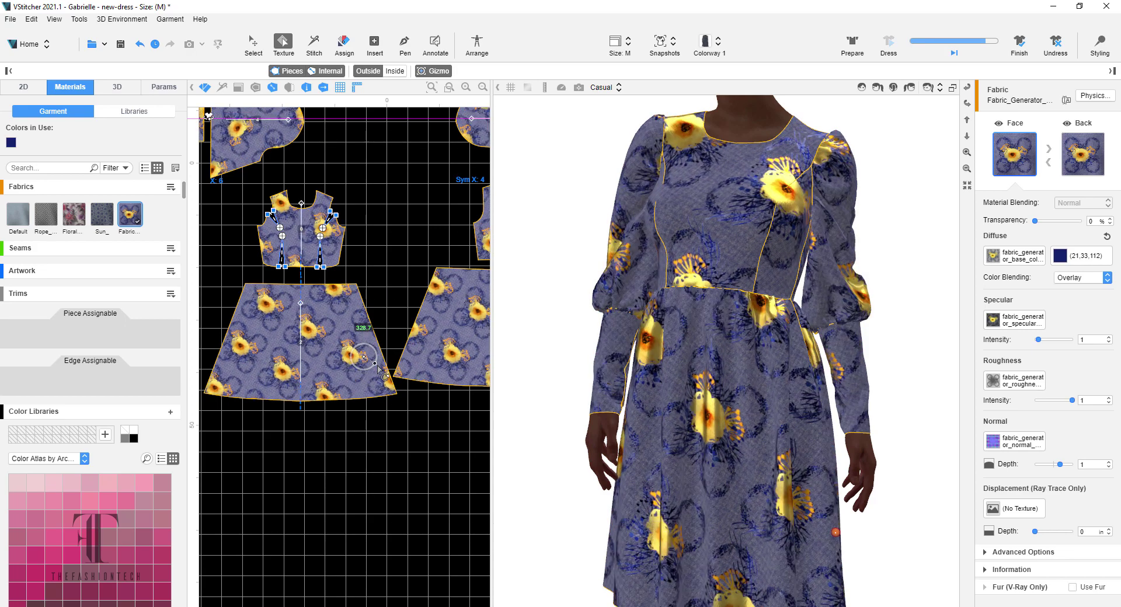
mouse_move(376, 370)
mouse_down()
mouse_move(374, 332)
mouse_move(382, 360)
mouse_up()
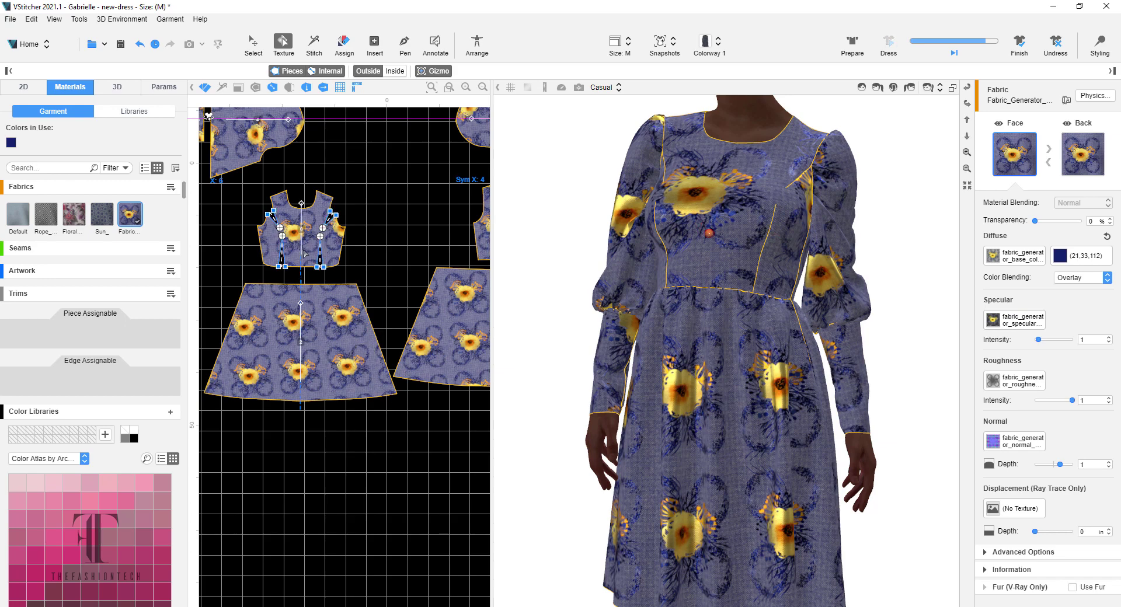
drag(306, 252, 314, 252)
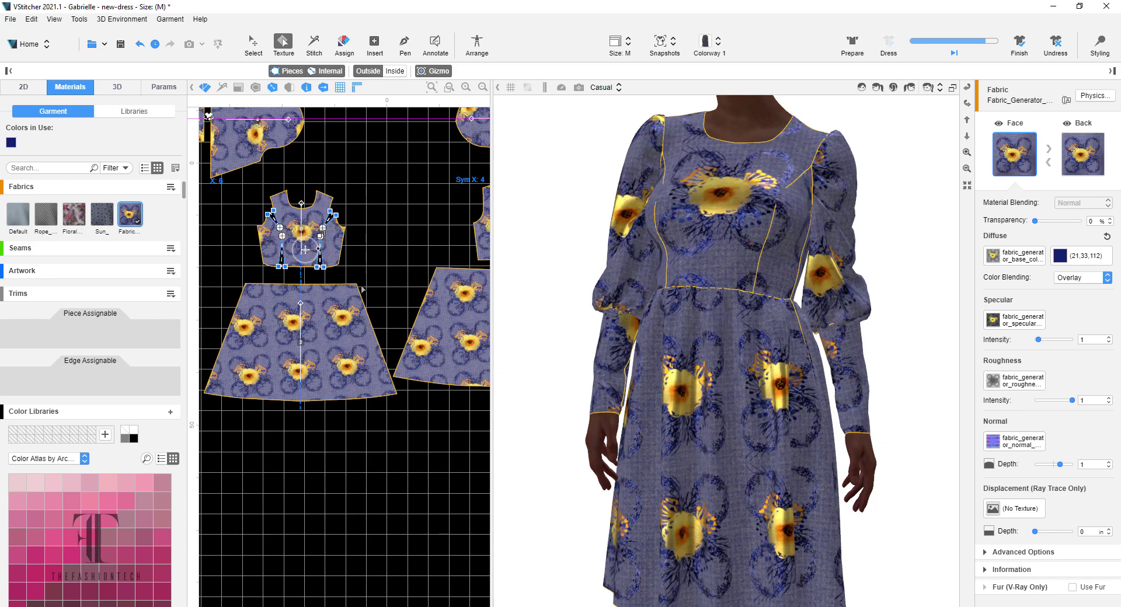
- Re-enter texture placement, bring all pattern pieces into view and apply the floral fabric
key(Escape)
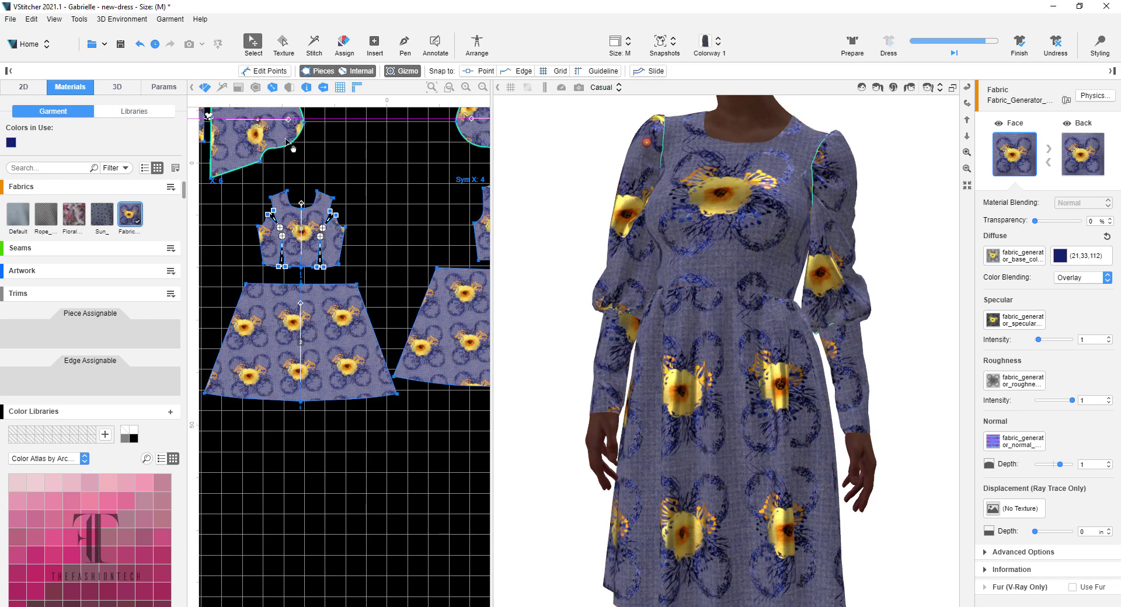
key(t)
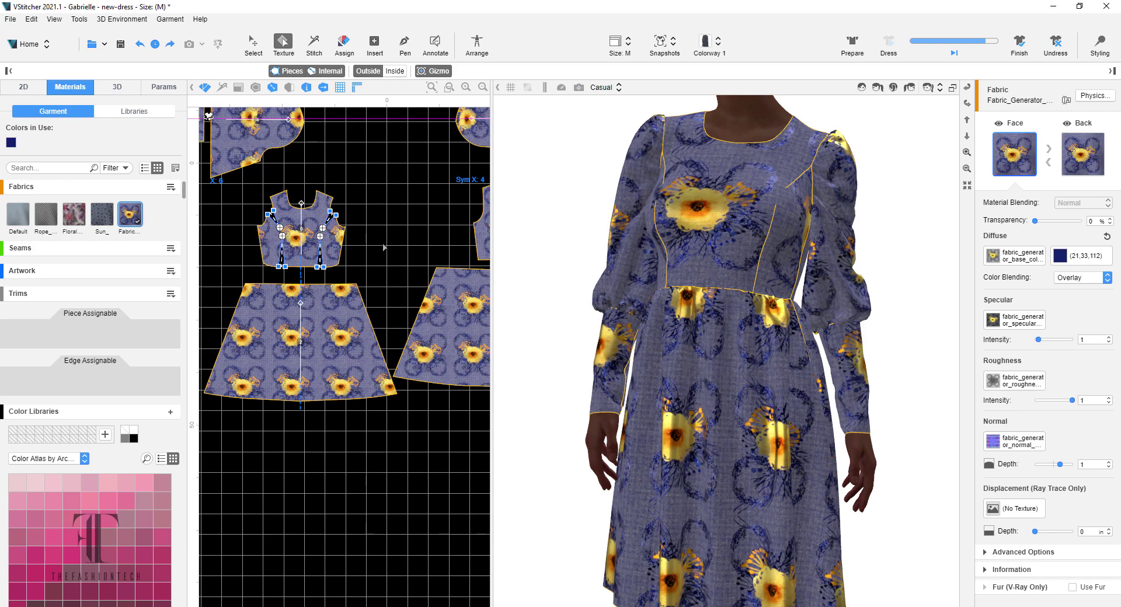
scroll(387, 250, down, 5)
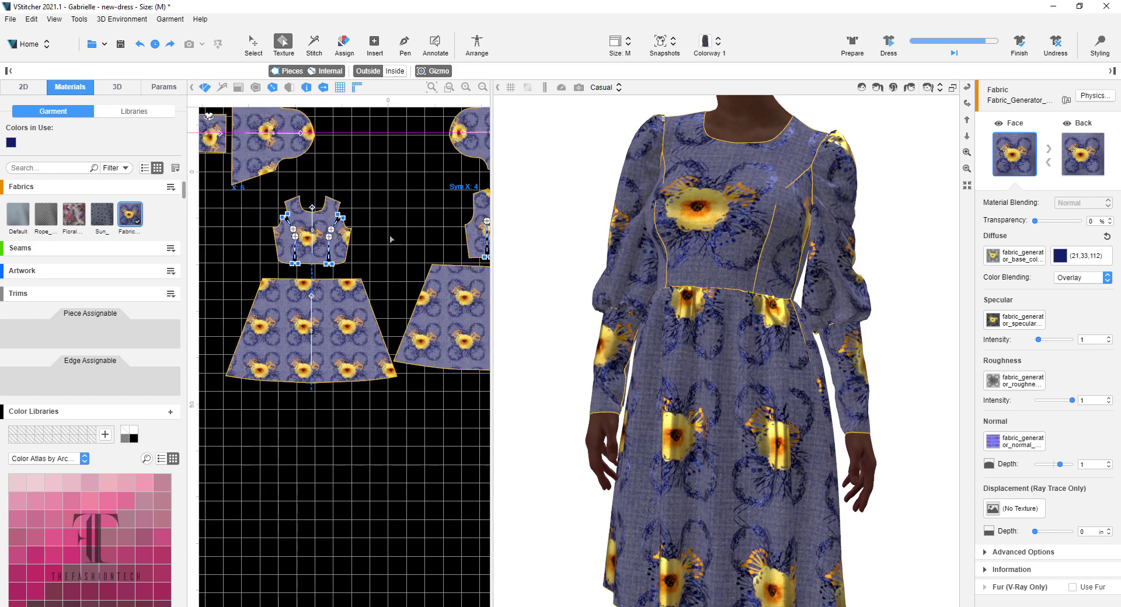
middle_drag(384, 204, 336, 288)
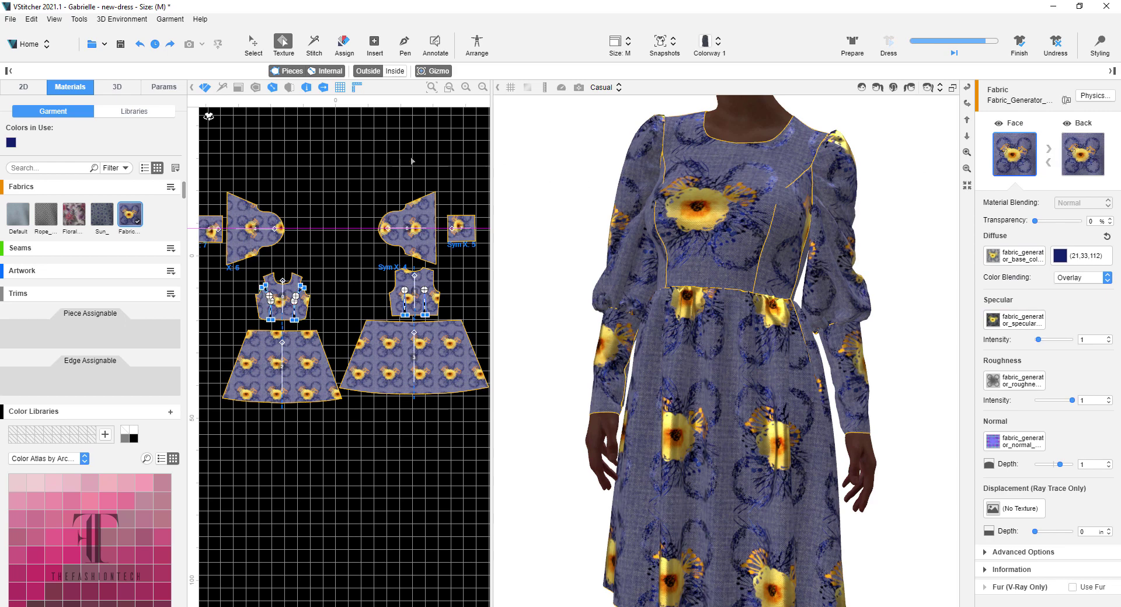
drag(130, 215, 477, 225)
- Raise the diffuse print resolution from 109 to 117, shrinking it to 62% (8.752 in)
click(1020, 257)
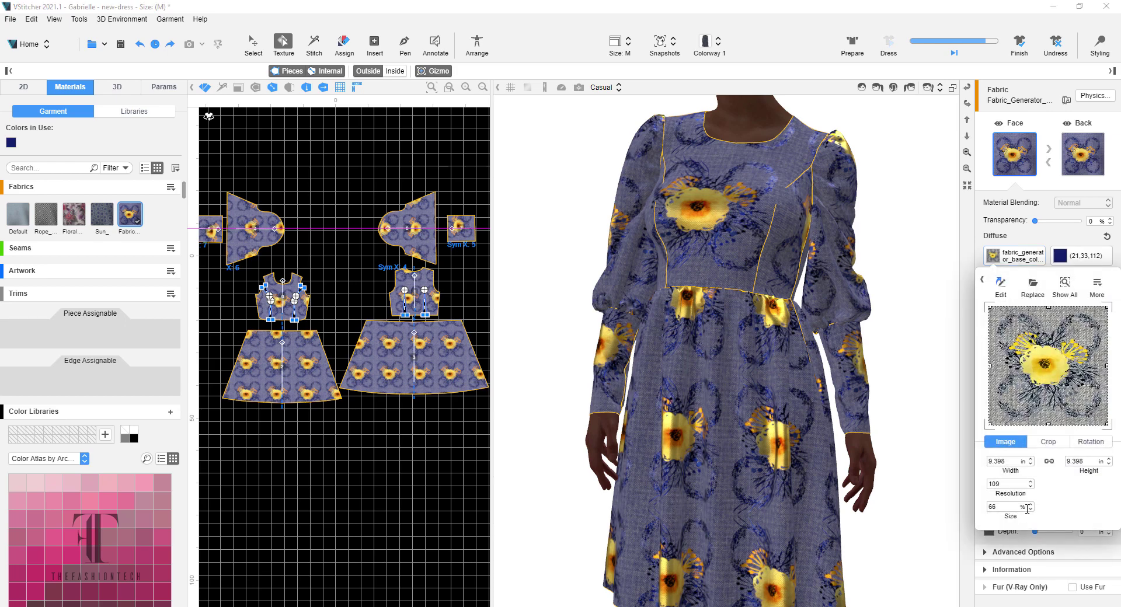
click(1031, 482)
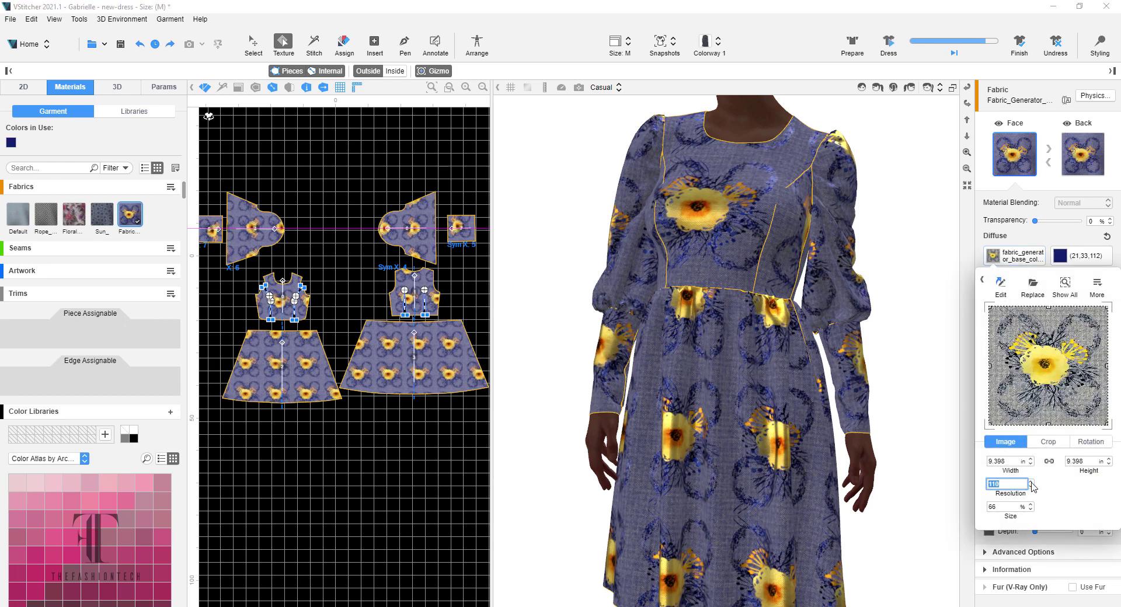
click(1031, 483)
click(1031, 482)
click(1031, 482)
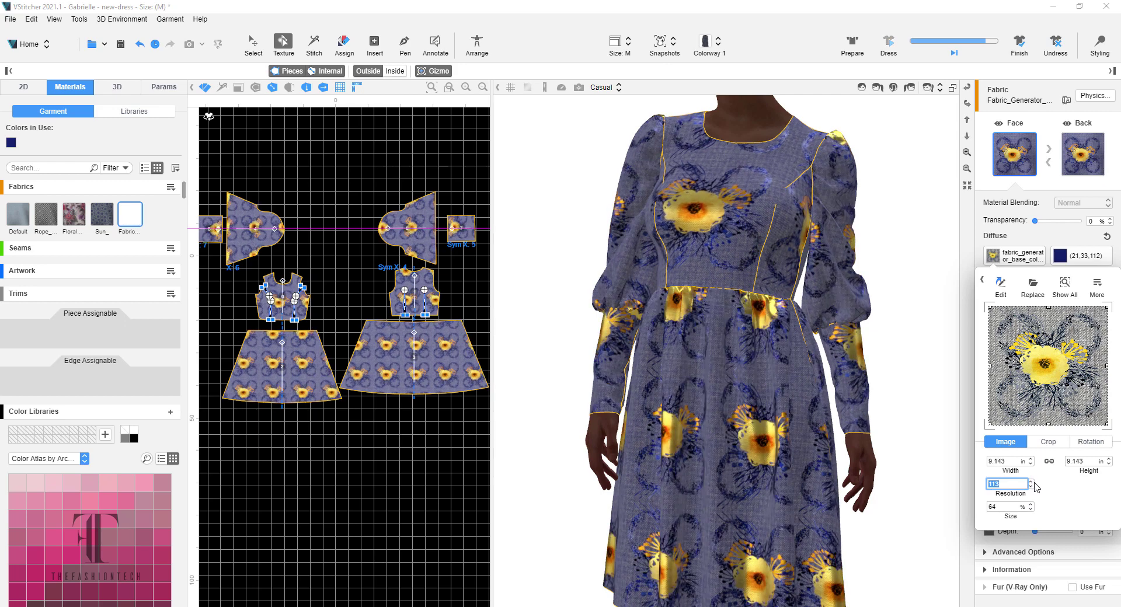
click(1031, 483)
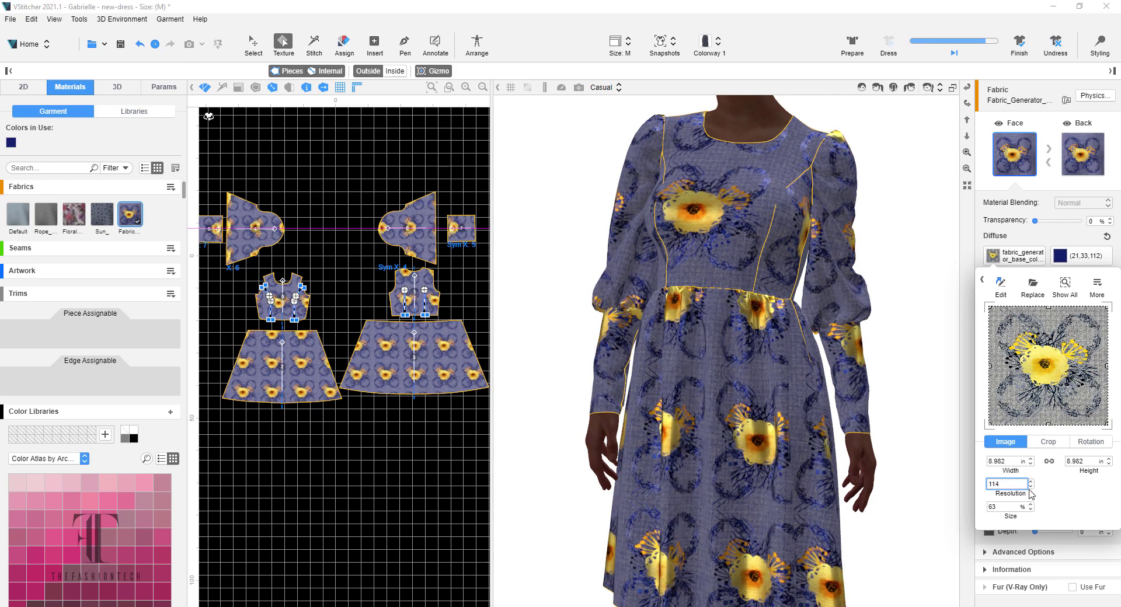
click(1032, 482)
click(1031, 483)
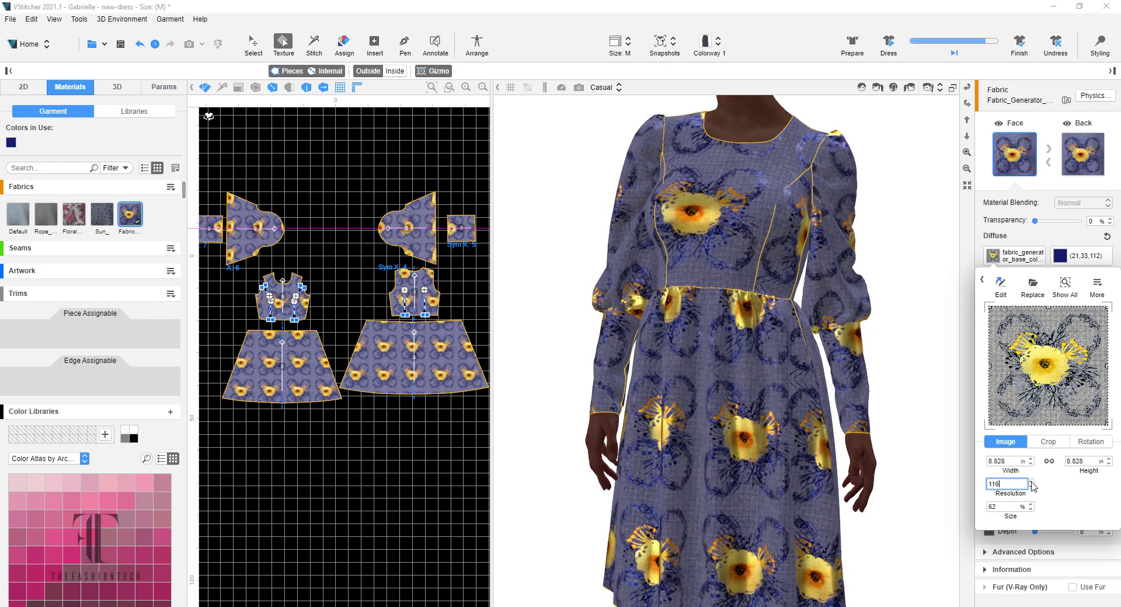
click(1031, 482)
click(415, 518)
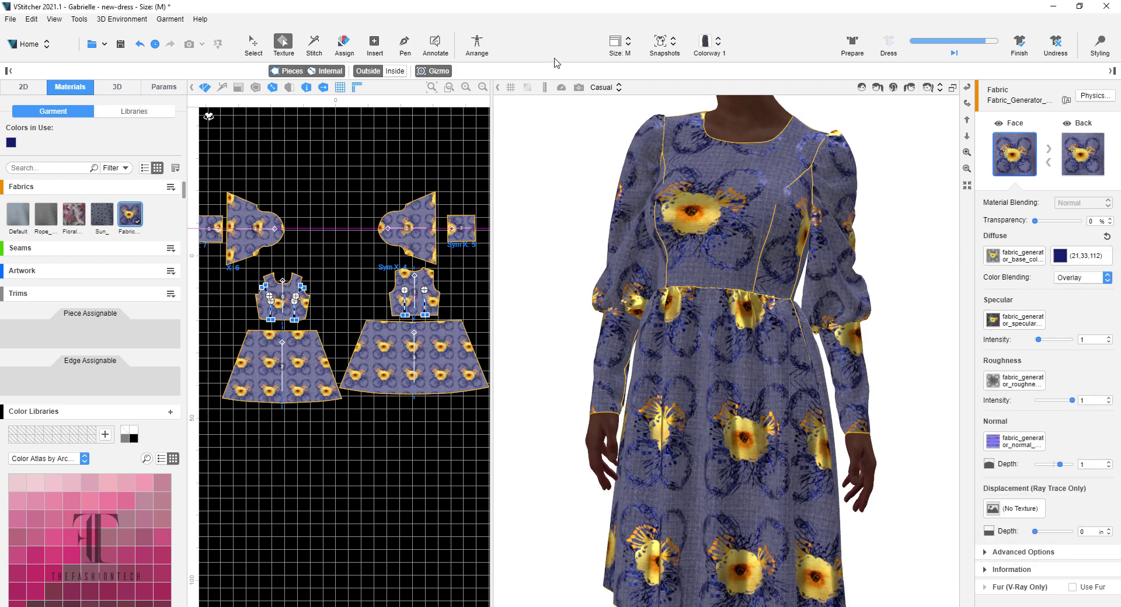
click(580, 89)
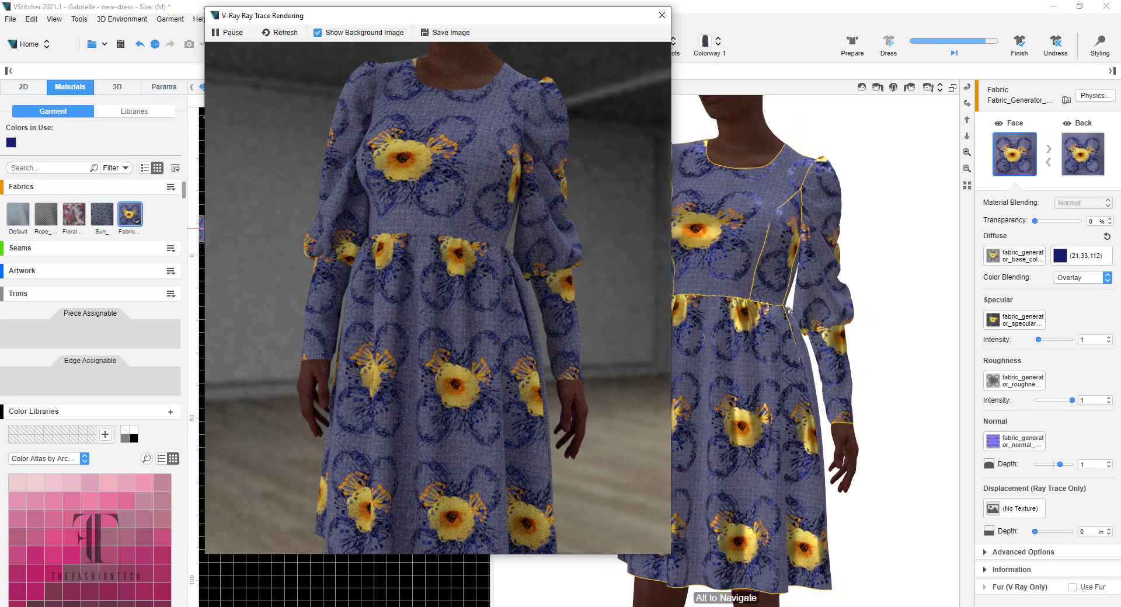
scroll(783, 306, up, 3)
scroll(783, 307, up, 2)
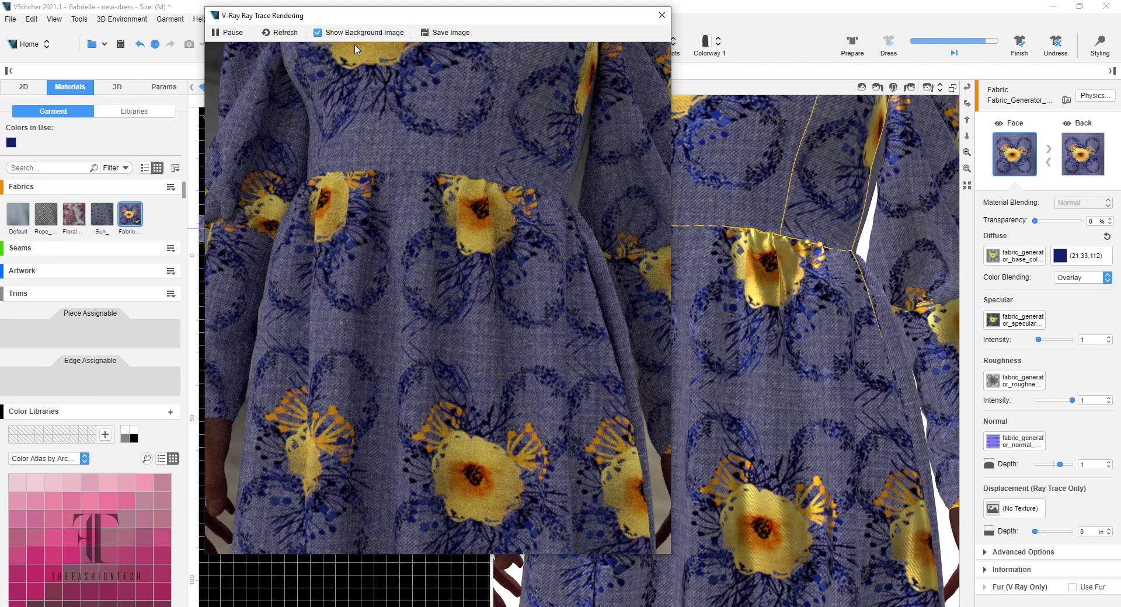
click(280, 33)
drag(673, 250, 762, 255)
scroll(762, 254, down, 5)
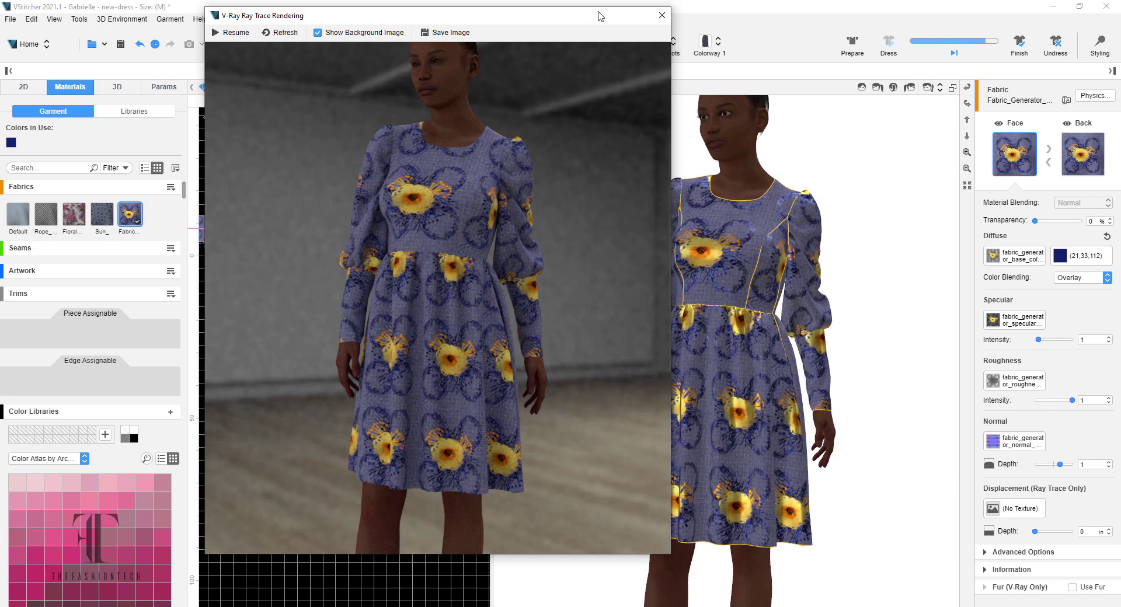
click(662, 16)
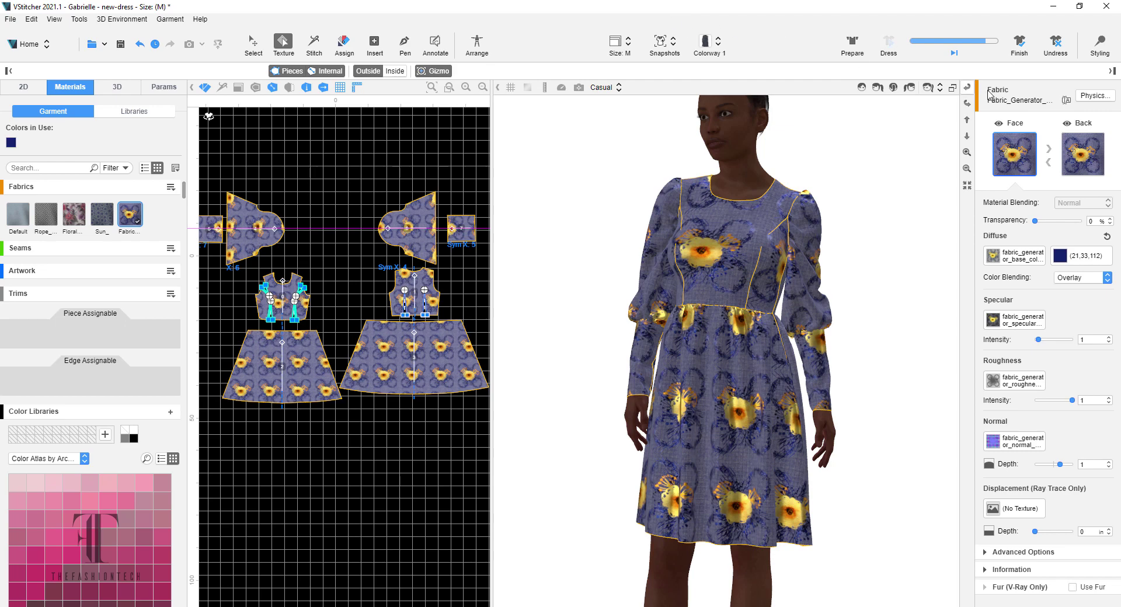
- Try light and darker grey base colours, such as 717175, in the Diffuse colour picker
click(1066, 261)
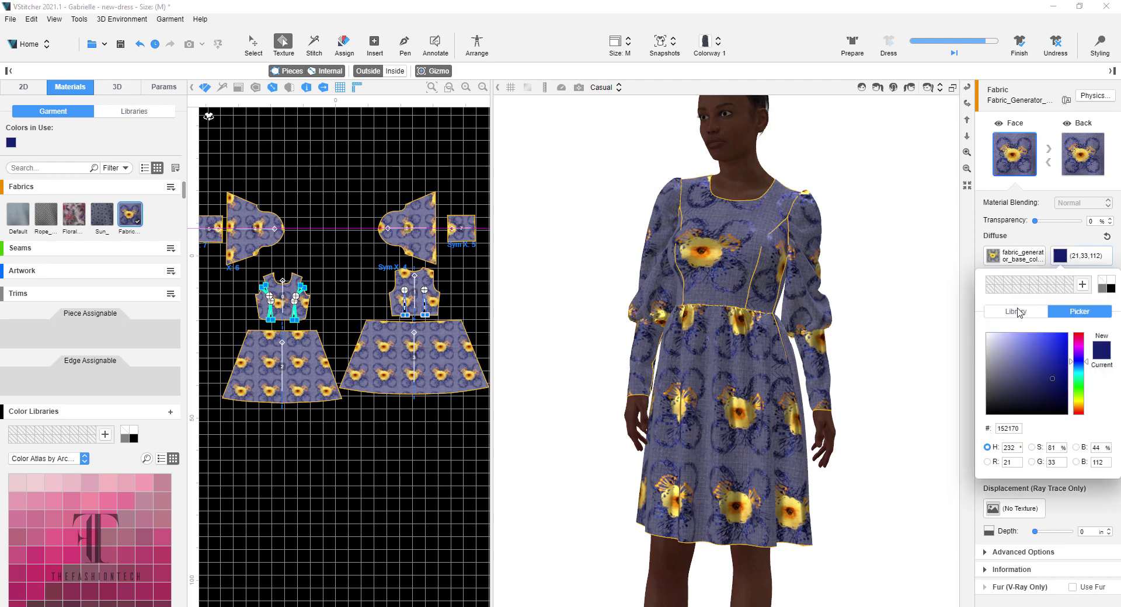
click(985, 352)
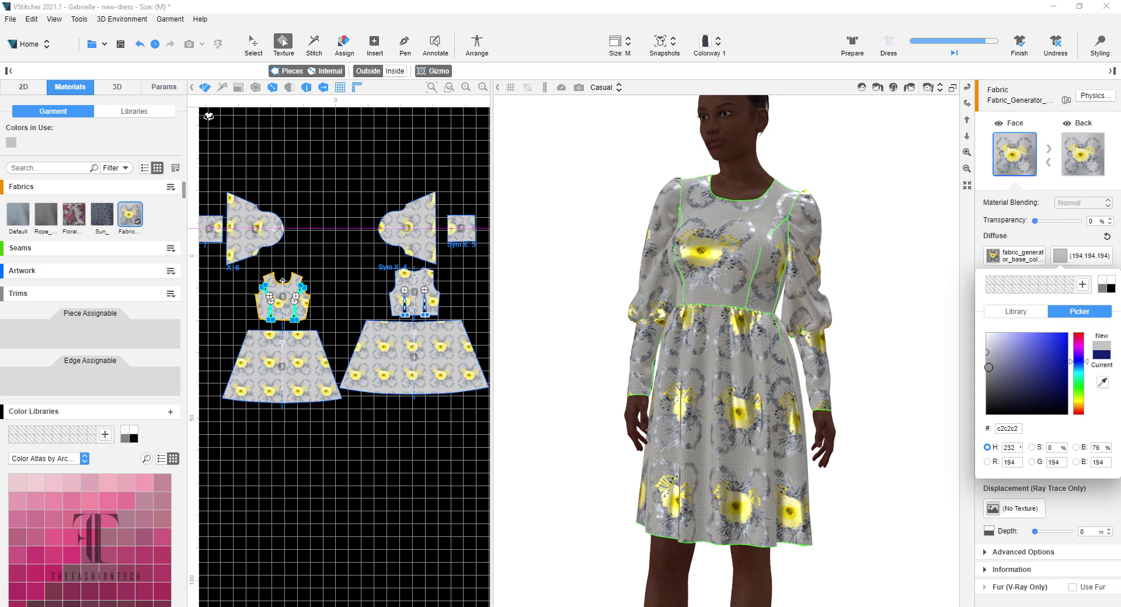
click(989, 367)
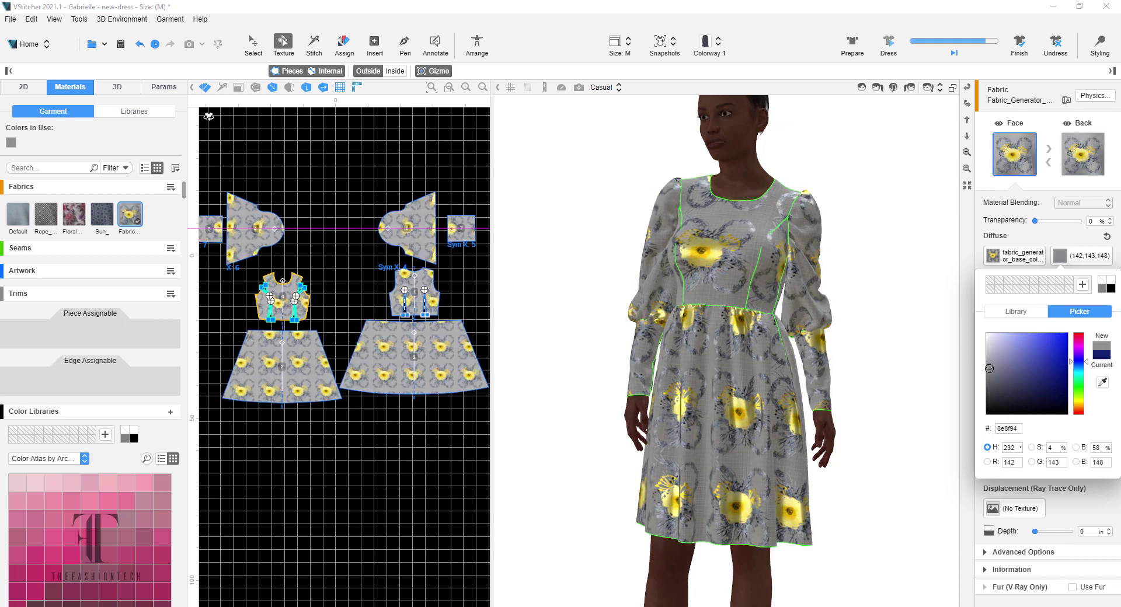
drag(989, 368, 990, 377)
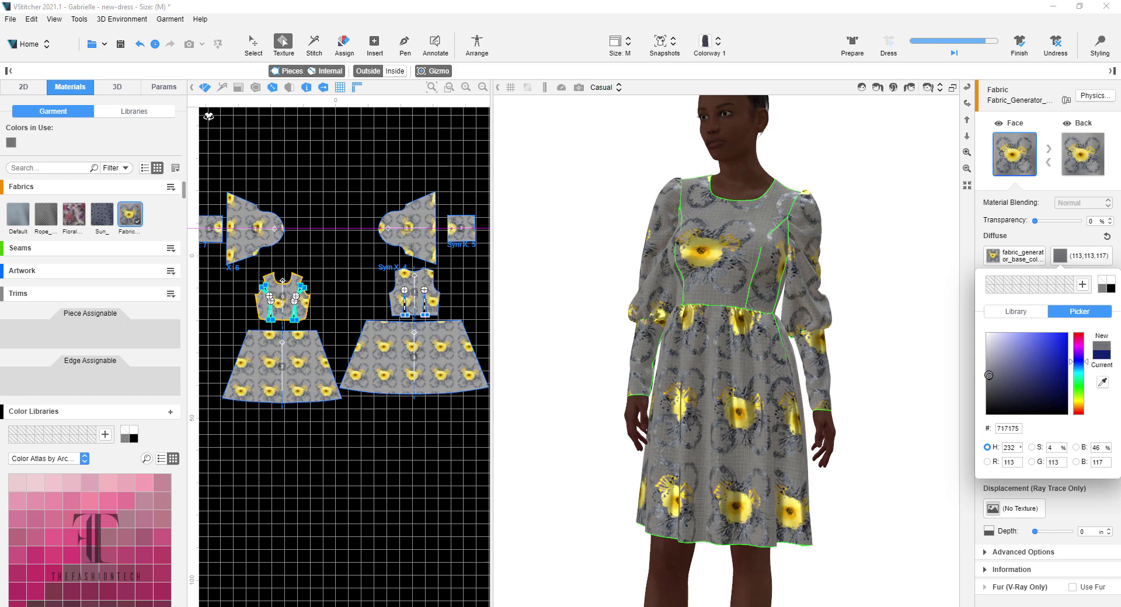
click(912, 292)
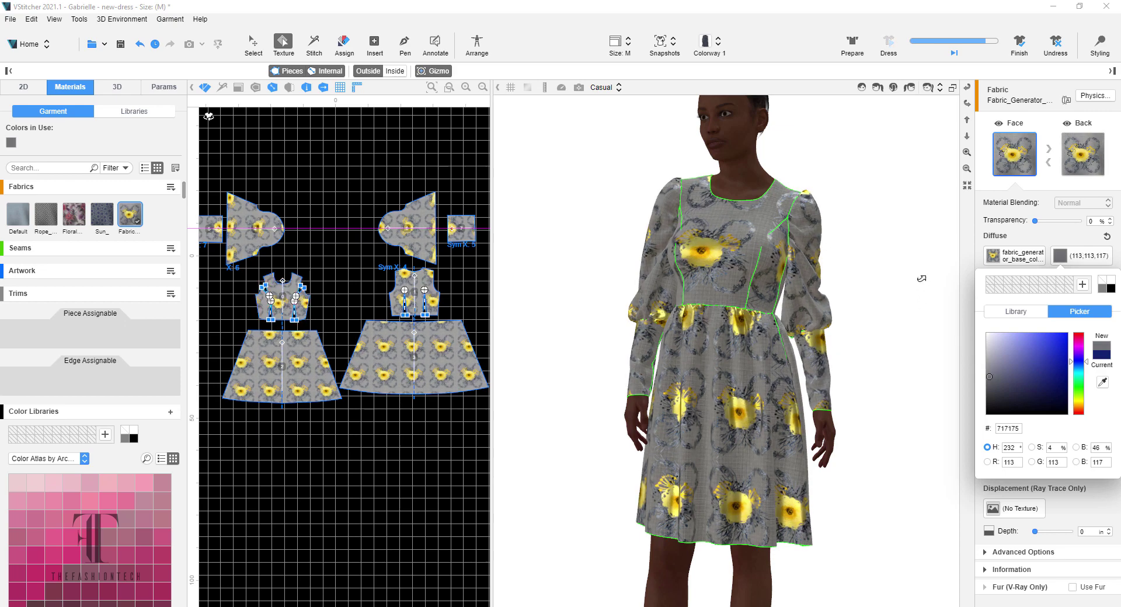
click(1050, 237)
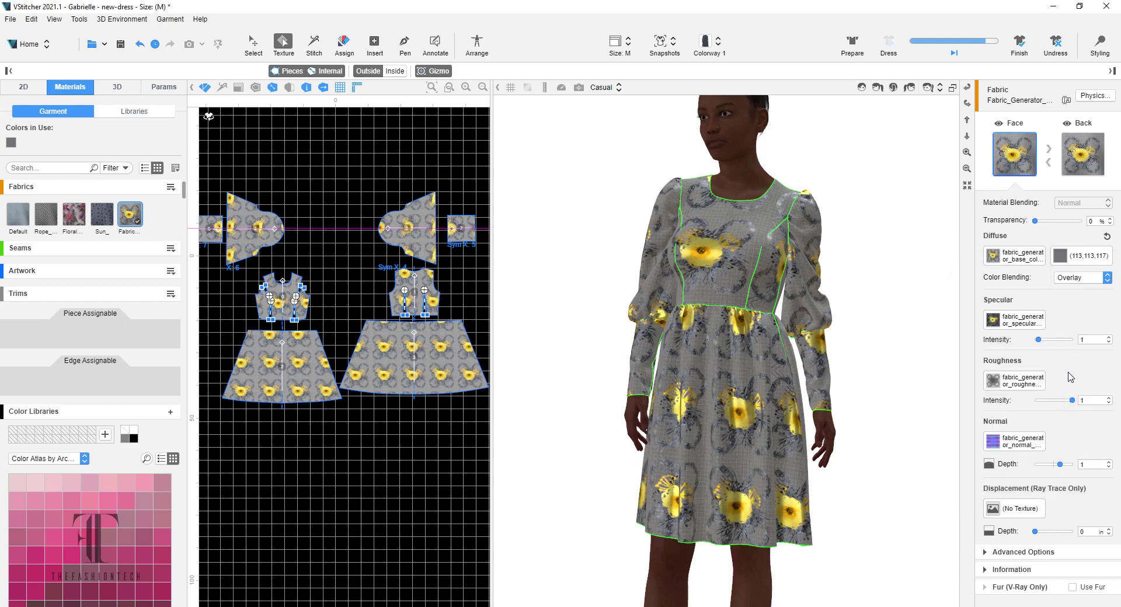
- Set the fabric base colour to mid-grey 808080 and start a ray-traced render
click(1081, 255)
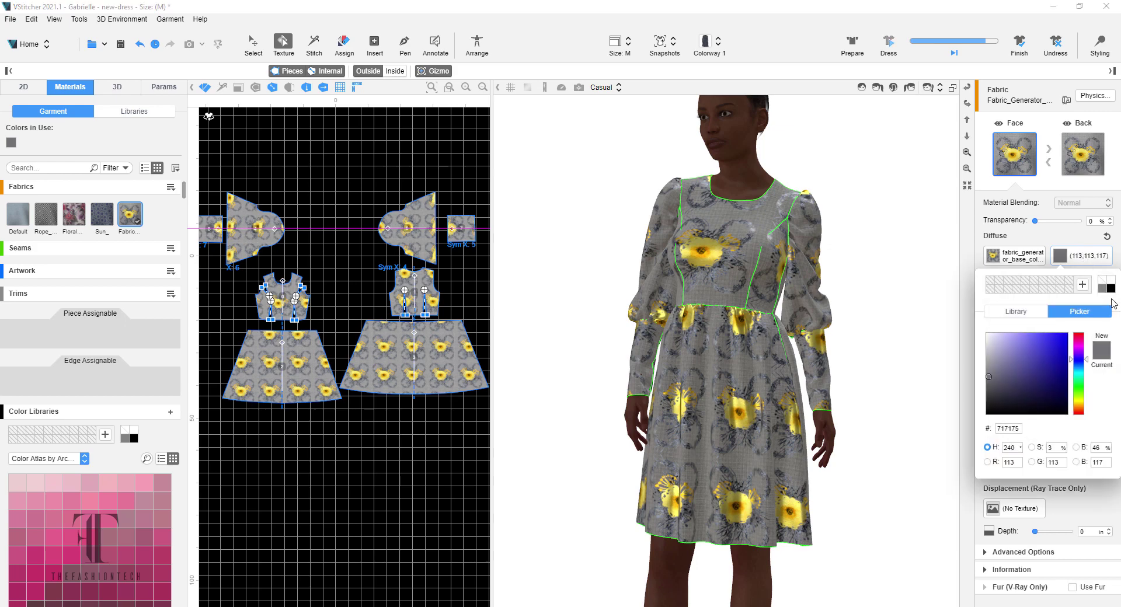
click(1103, 289)
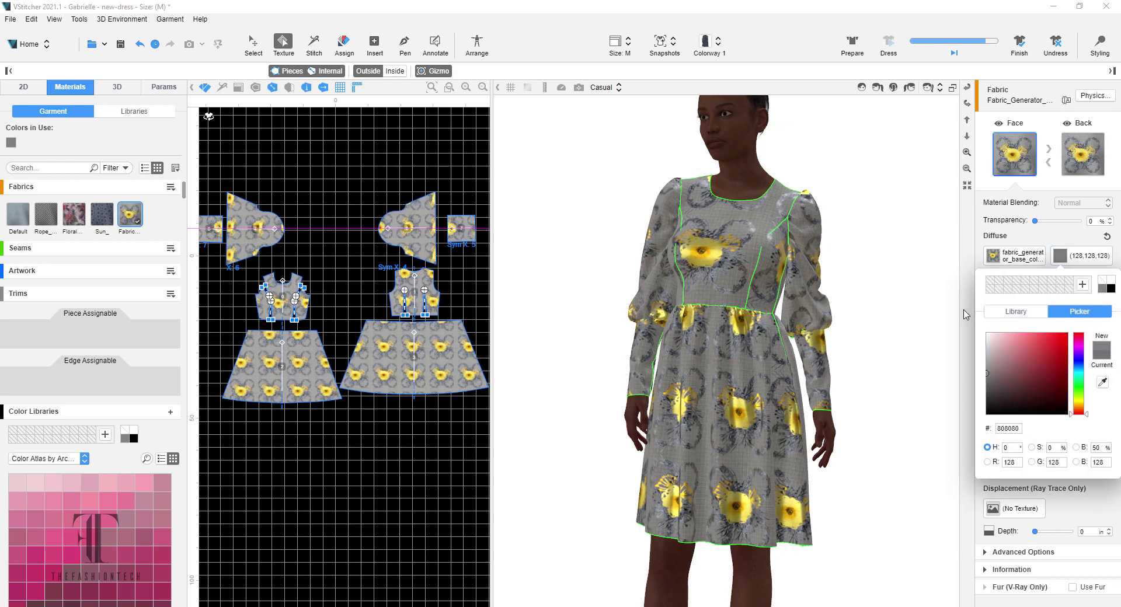
click(941, 294)
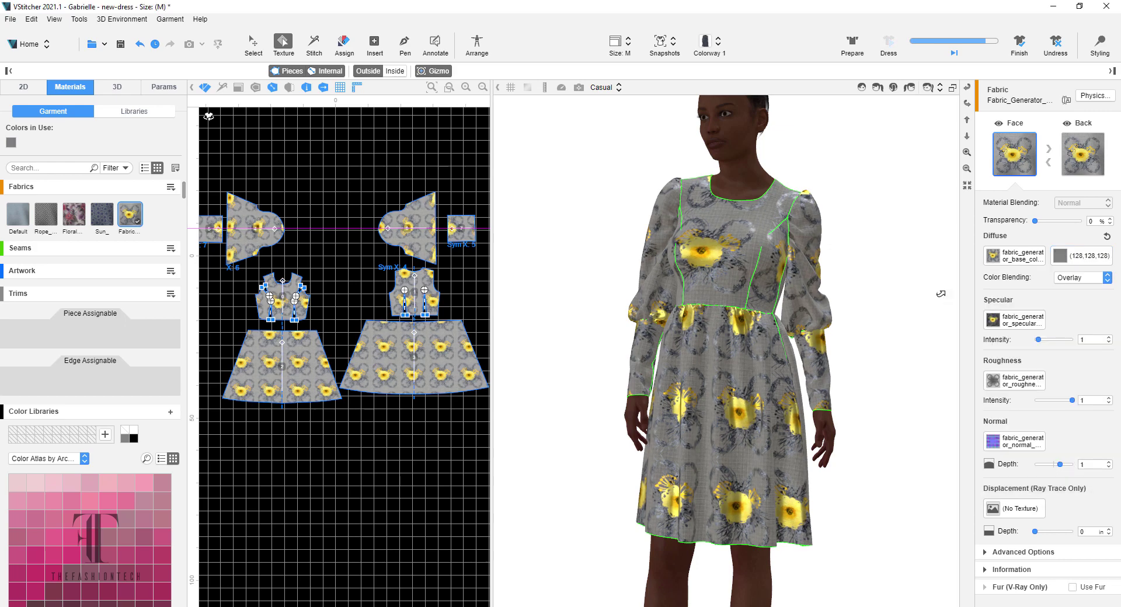
click(579, 88)
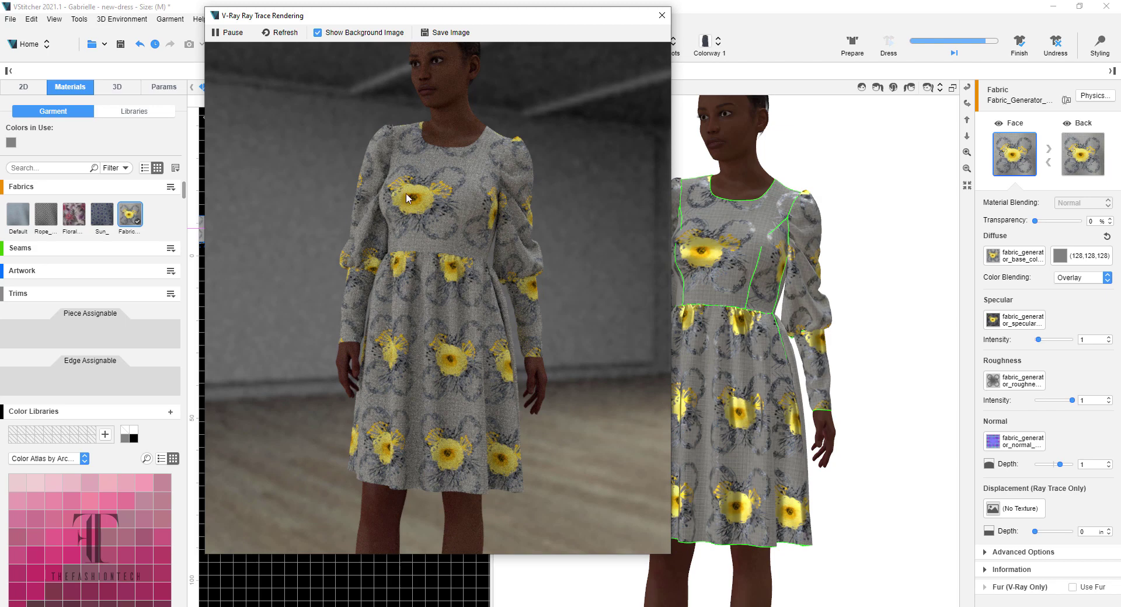
click(662, 15)
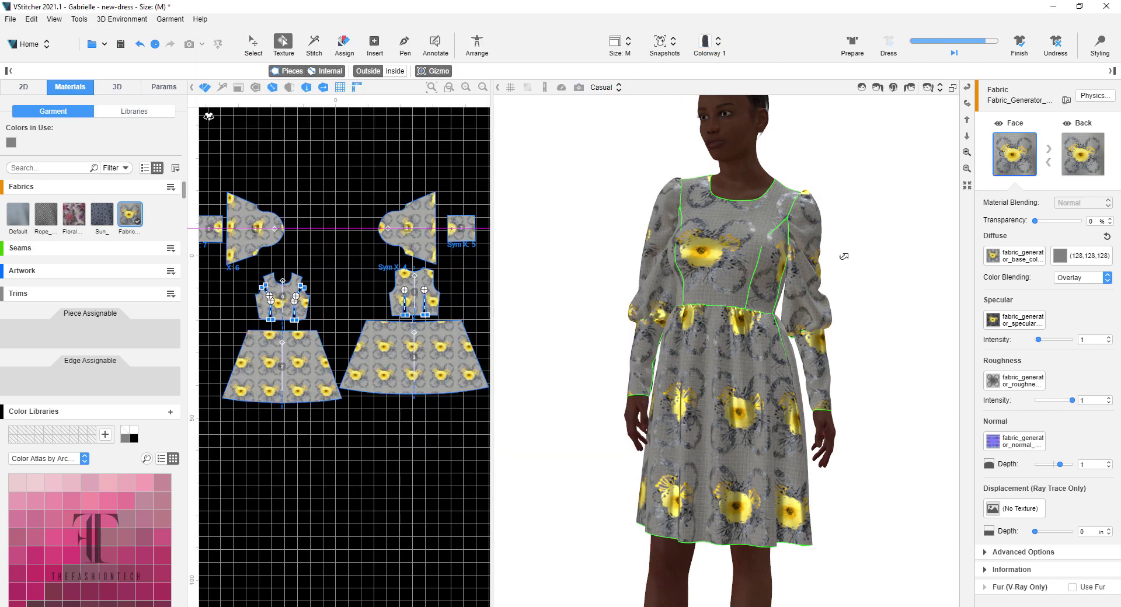
drag(903, 352, 894, 353)
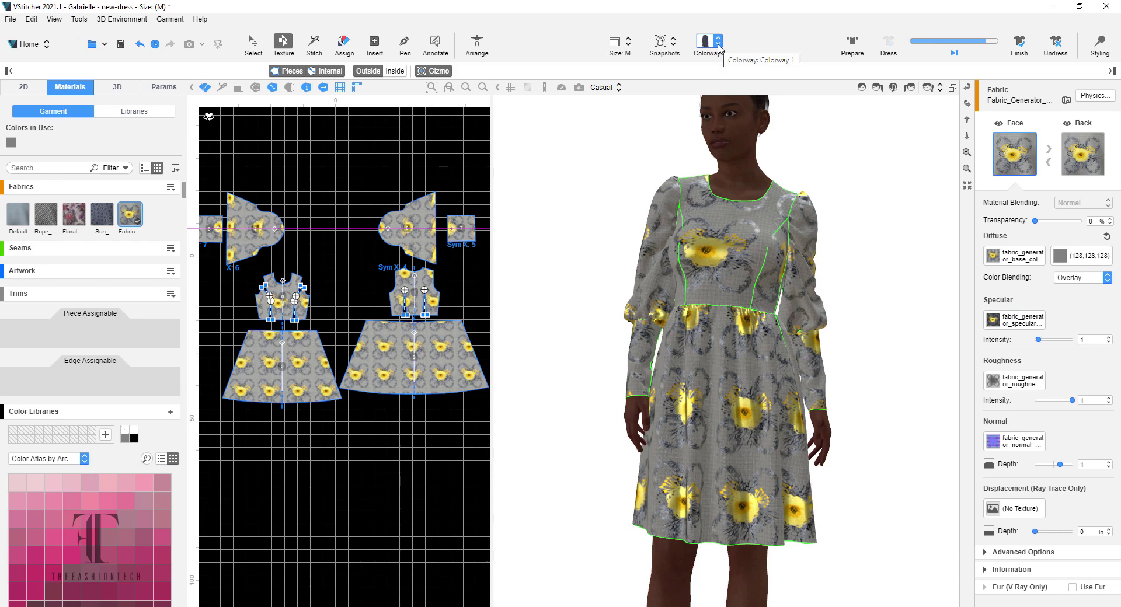
- Save a new snapshot from the 3D tab's Snapshots list and begin typing its name
click(118, 88)
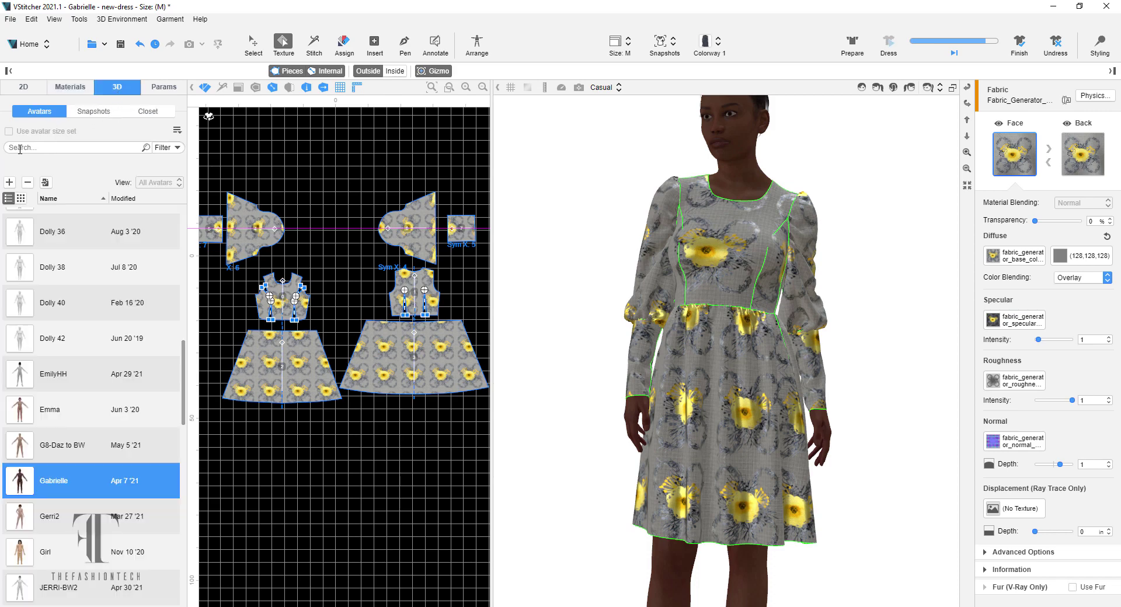
click(92, 111)
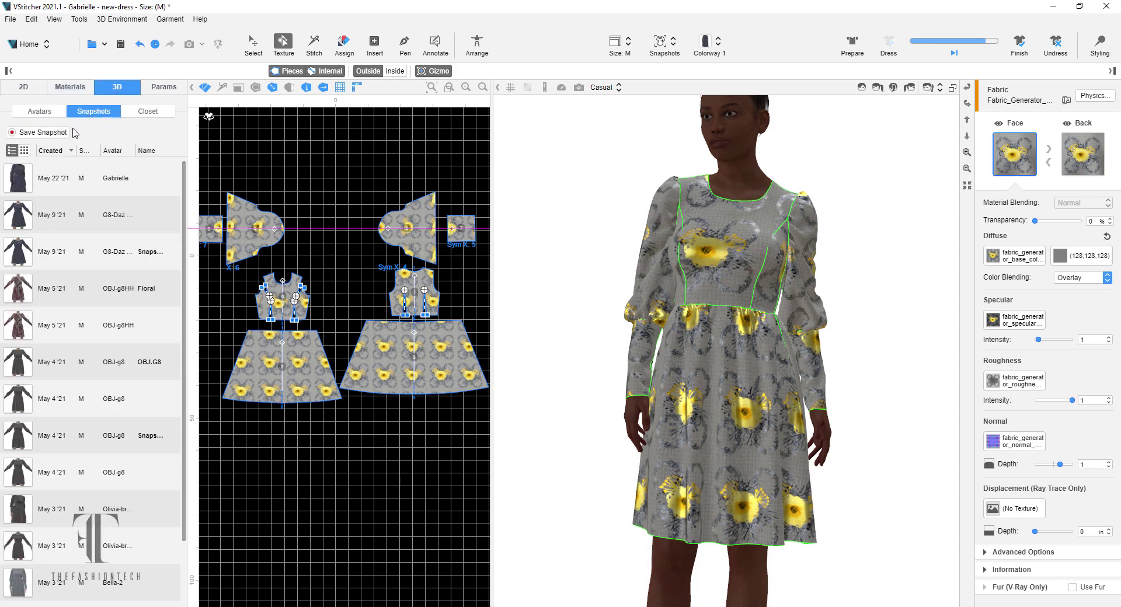
click(51, 134)
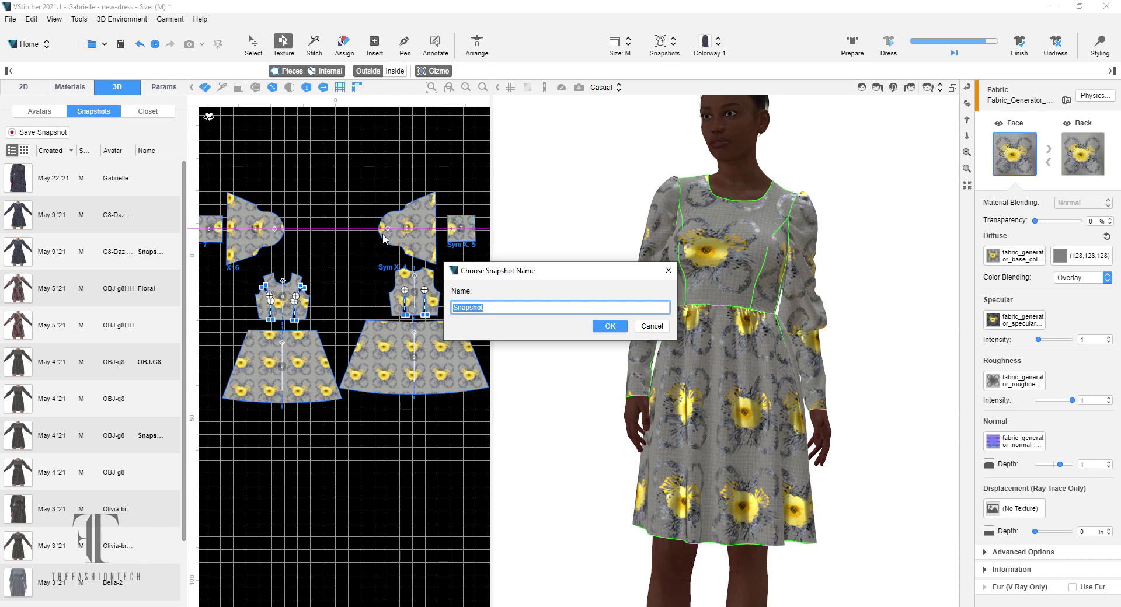
text(gA)
key(BackSpace)
key(BackSpace)
key(BackSpace)
key(BackSpace)
key(BackSpace)
key(BackSpace)
key(BackSpace)
key(BackSpace)
key(BackSpace)
click(608, 327)
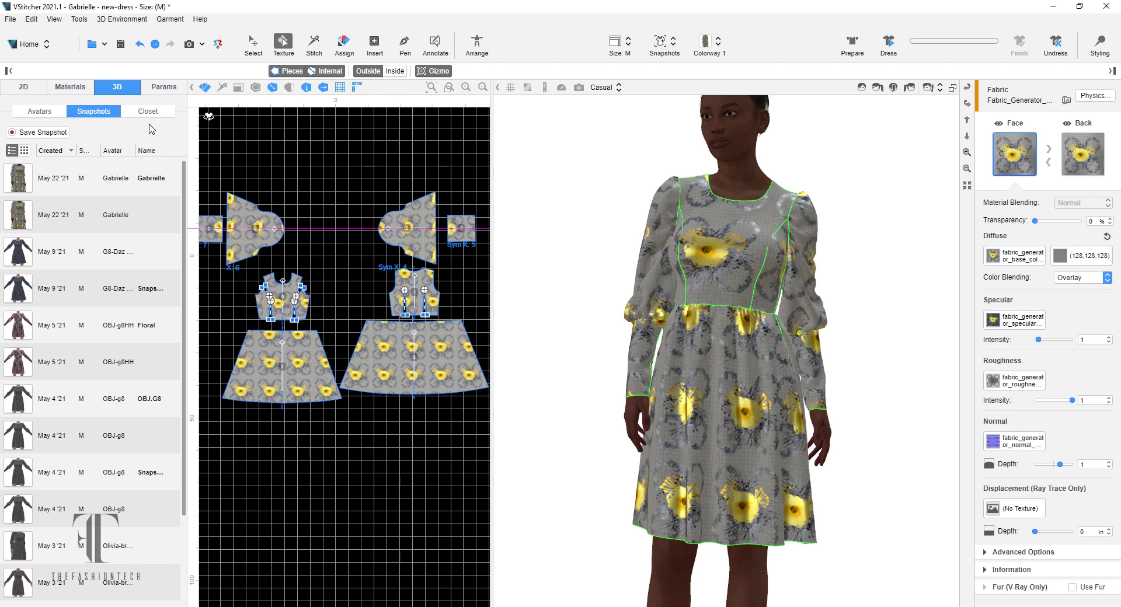
click(120, 44)
drag(495, 150, 536, 146)
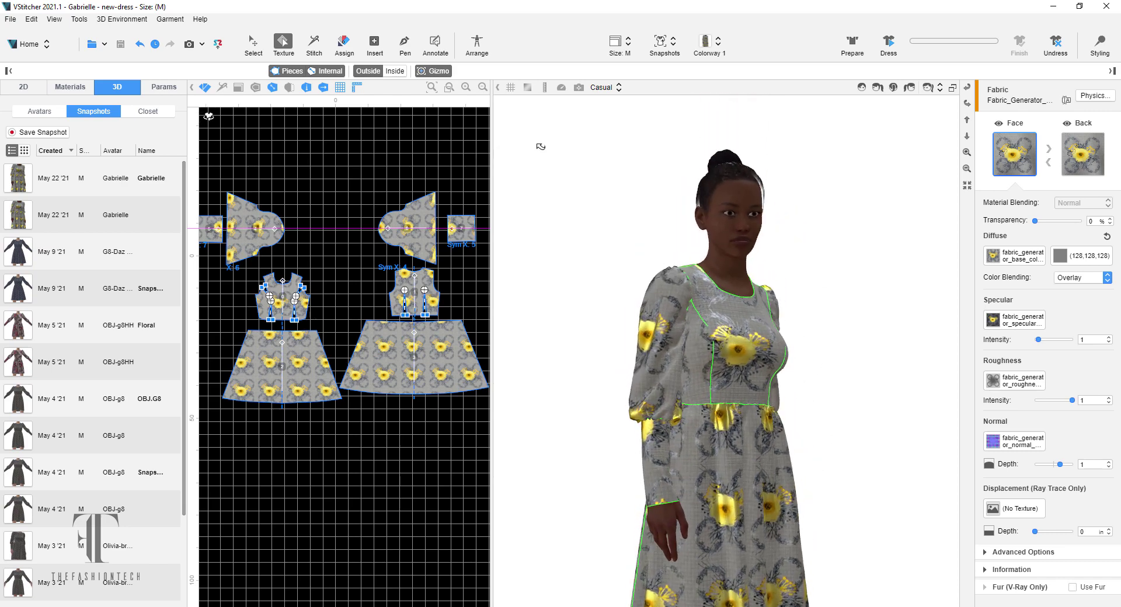
scroll(851, 494, up, 3)
scroll(854, 492, down, 3)
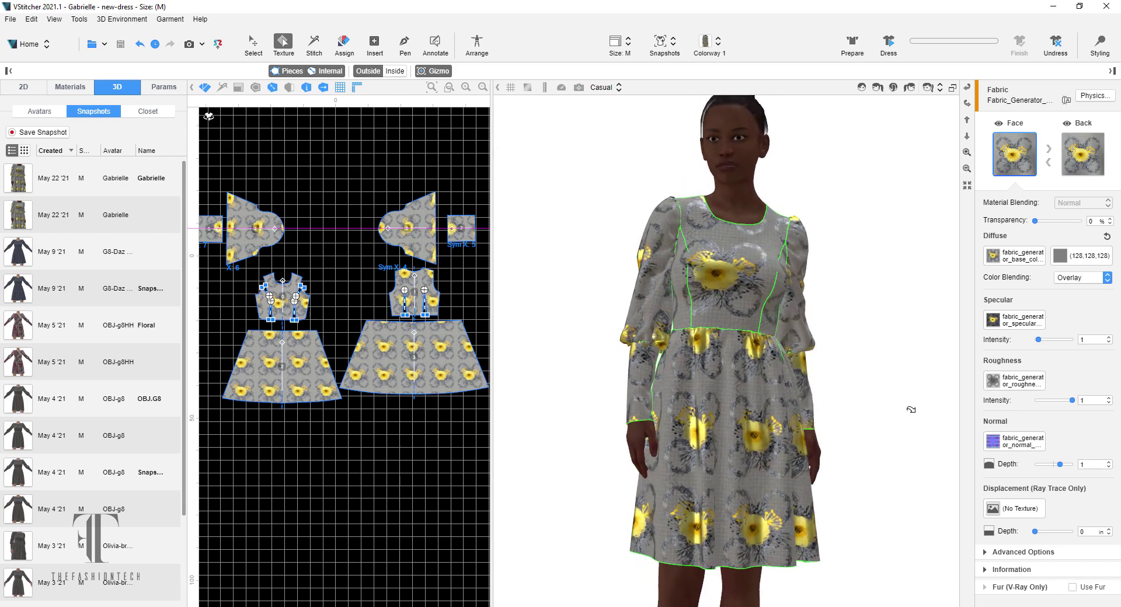
drag(908, 405, 898, 452)
scroll(906, 421, up, 2)
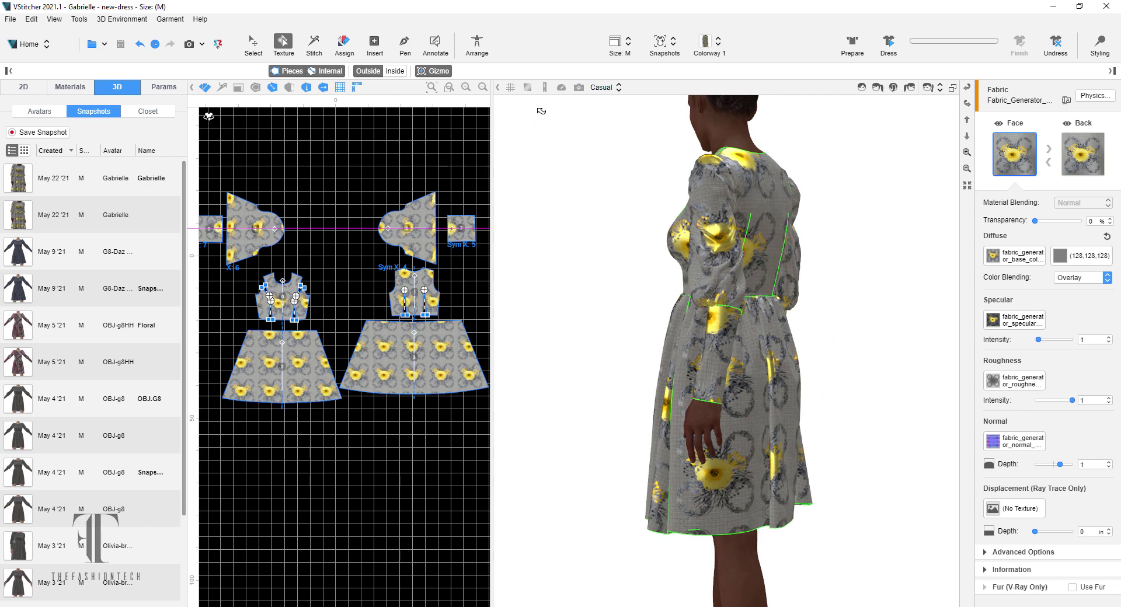
- Check the colorway list, which holds only Colorway 1, then open the workspace dropdown
click(718, 42)
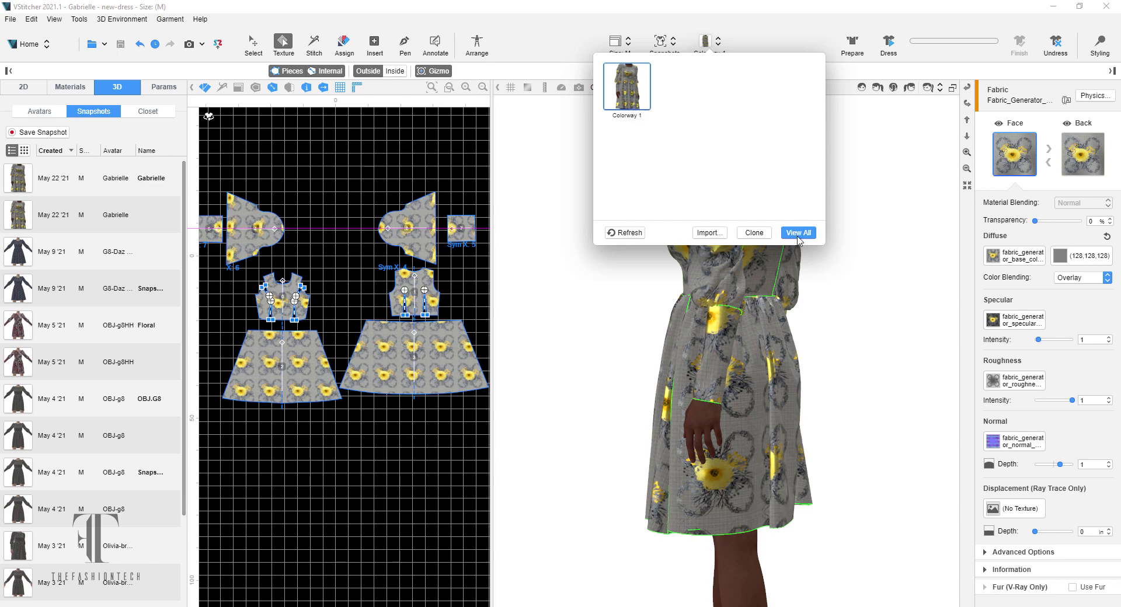
click(859, 182)
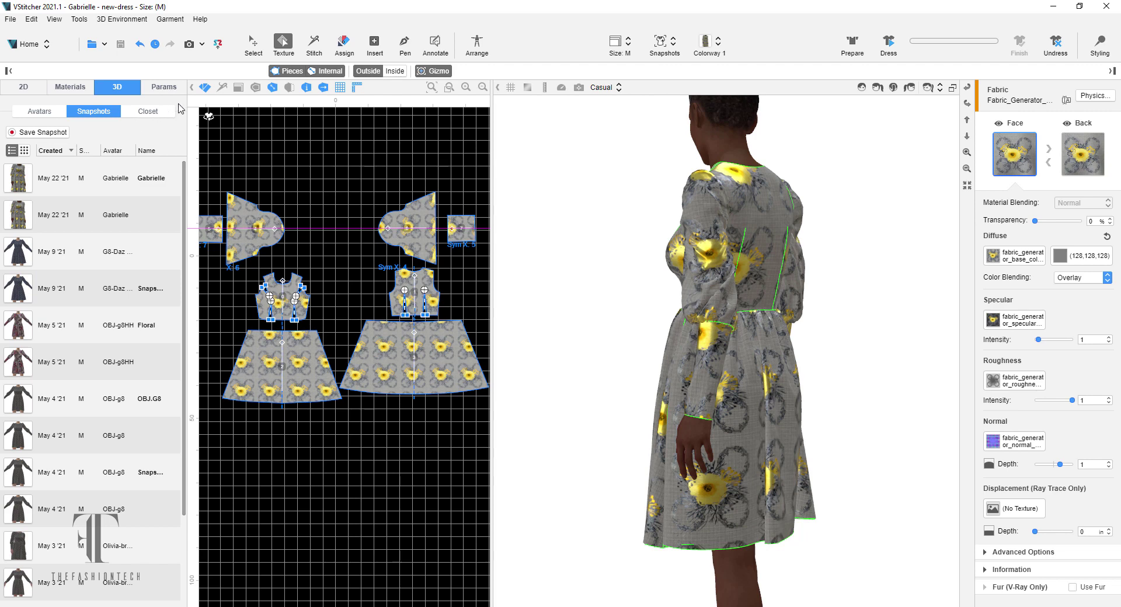
click(717, 46)
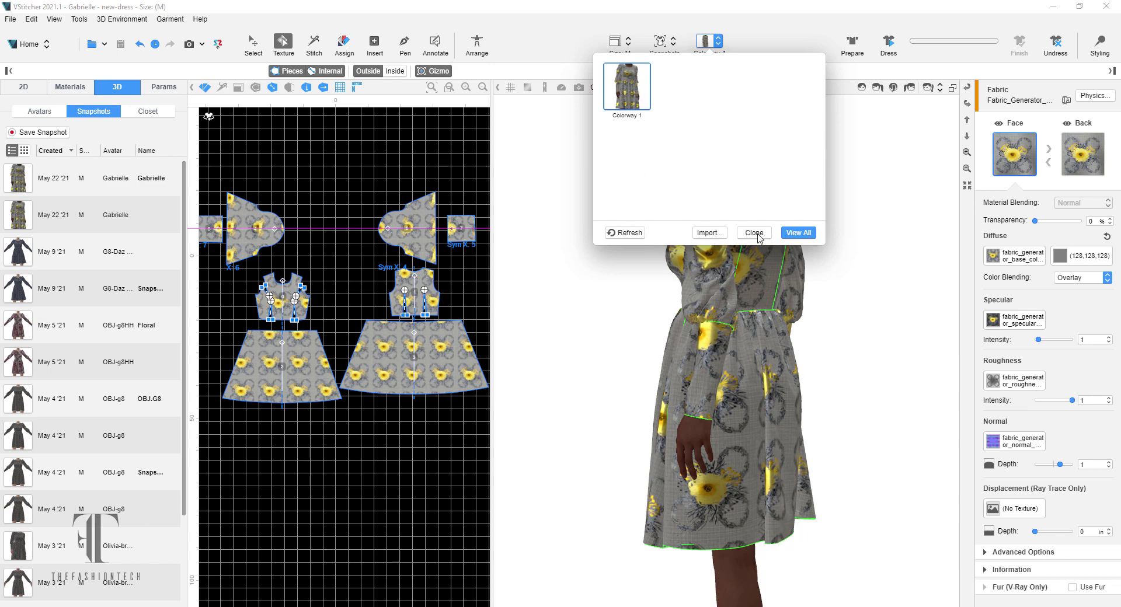
click(879, 204)
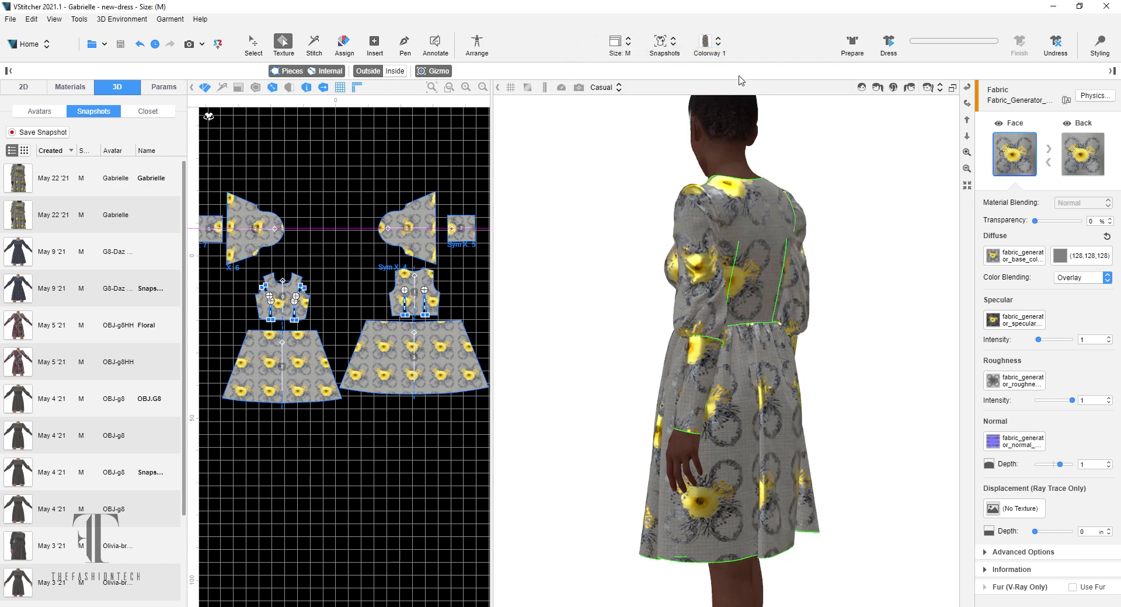
click(47, 46)
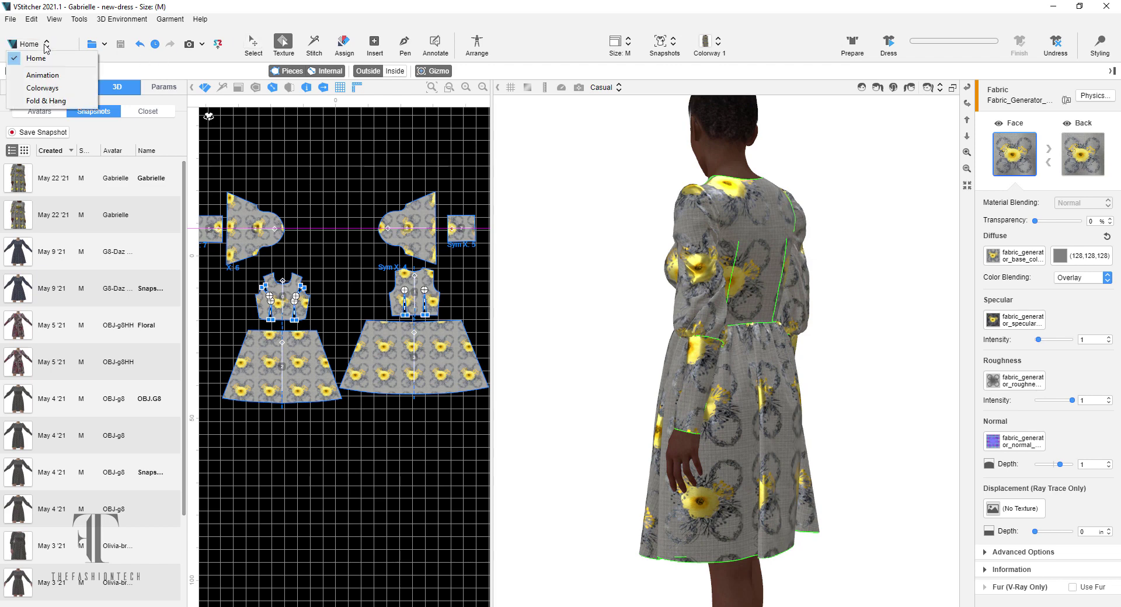
- Switch to the Colorways workspace and clone Colorway 1 into Colorway 2 with Ctrl+D
click(54, 89)
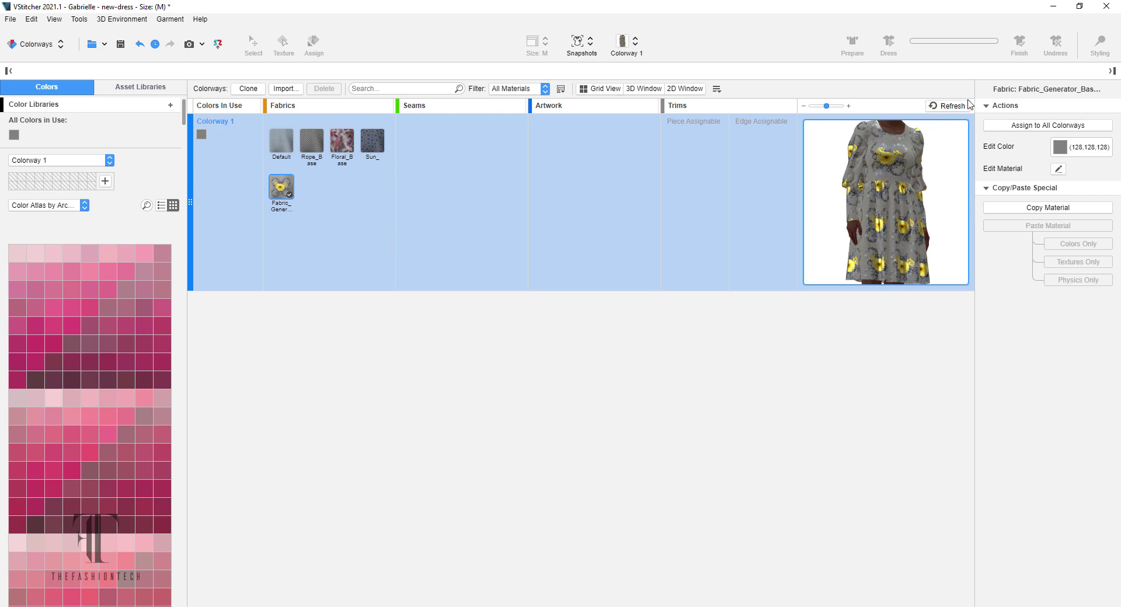
click(413, 328)
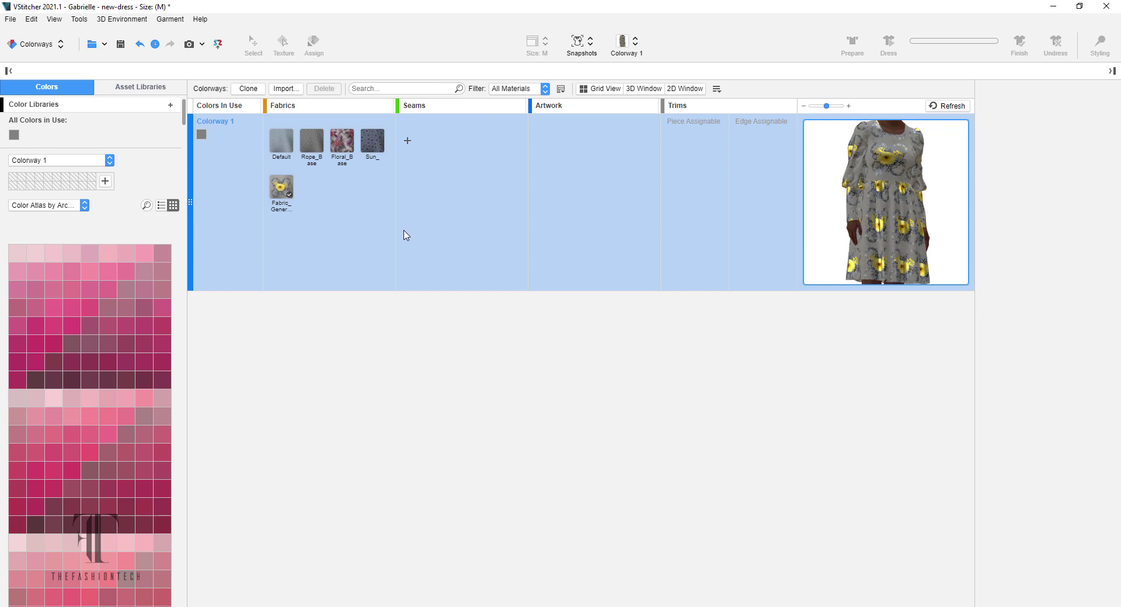
click(106, 181)
key(ctrl+d)
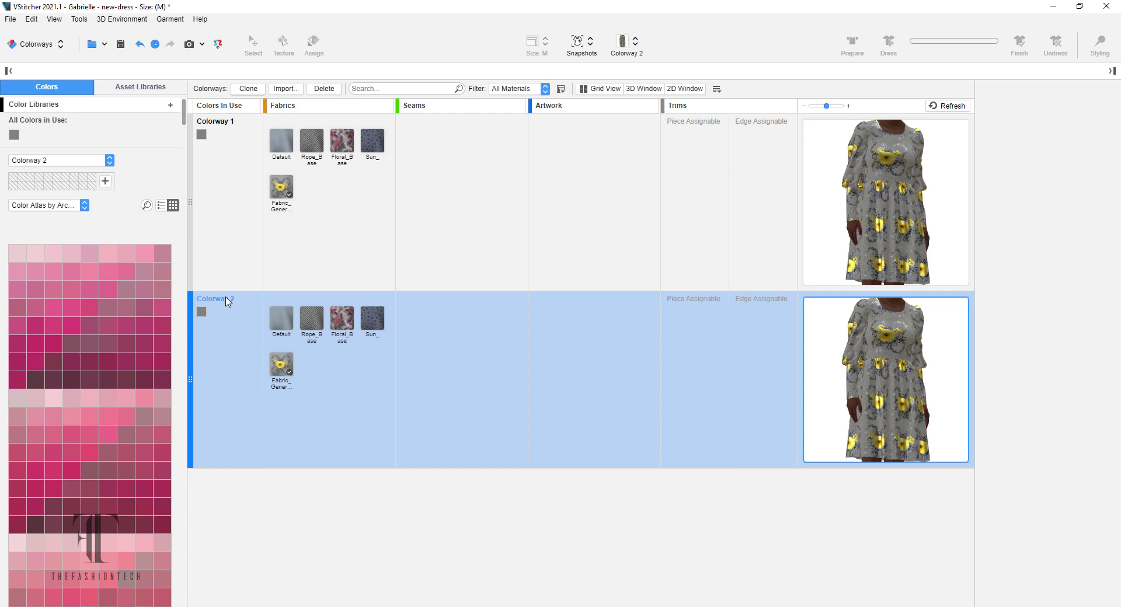
- Rename Colorway 1 to Yellow Floral and Colorway 2 to Pink Floral
click(638, 46)
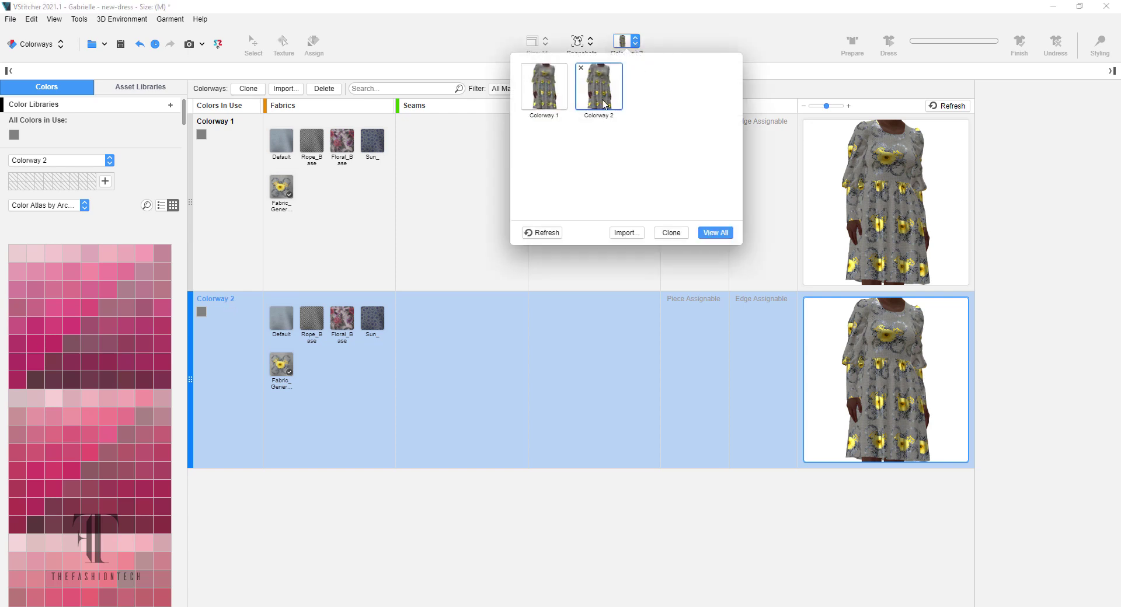
click(355, 504)
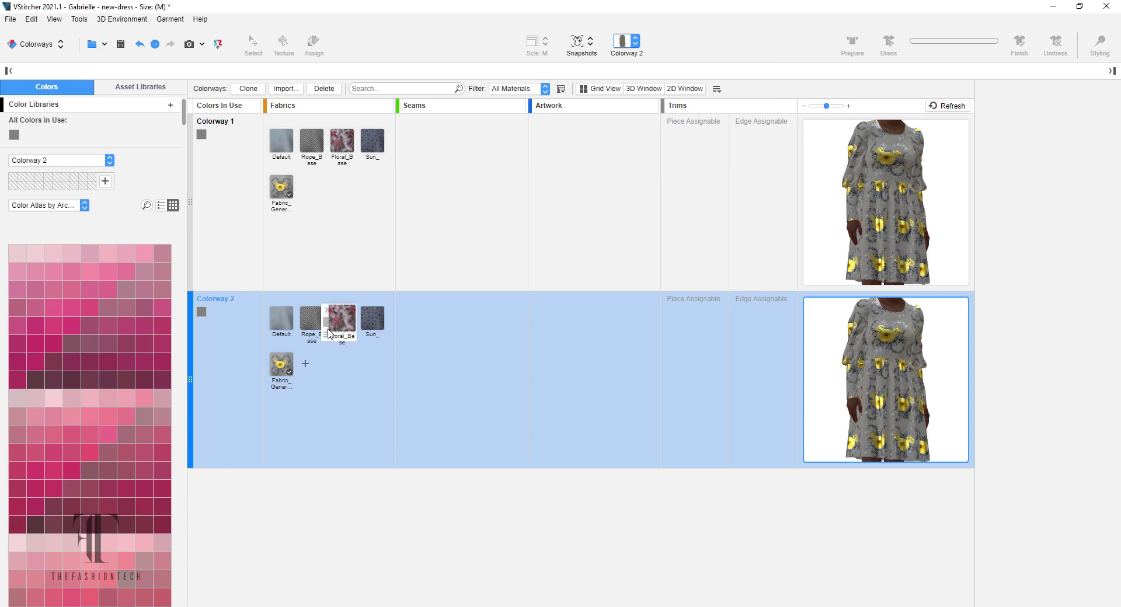
double_click(205, 300)
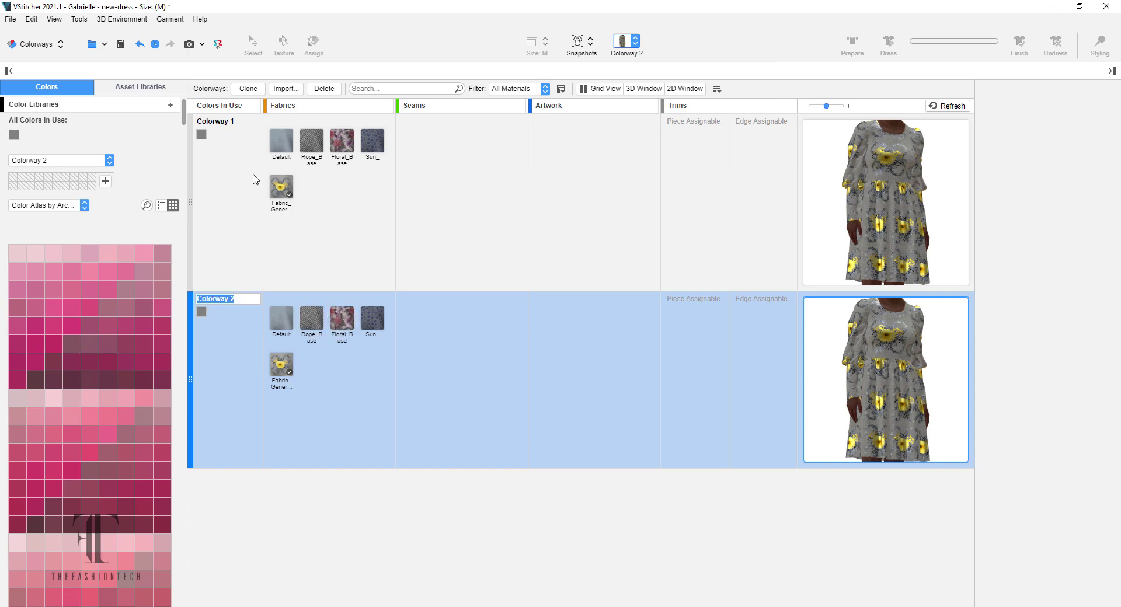
double_click(228, 122)
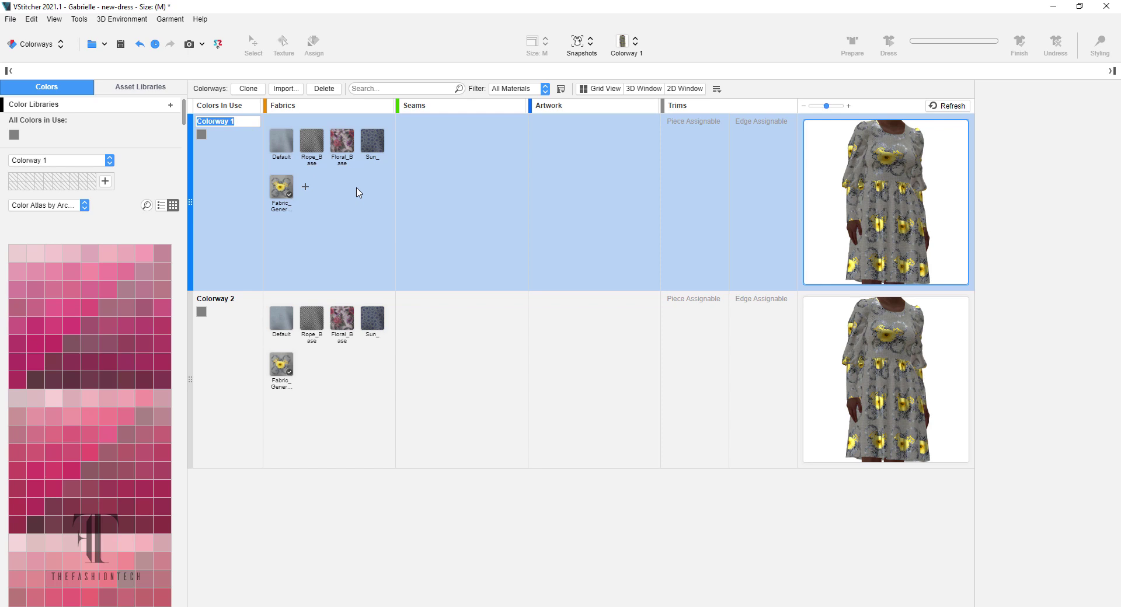
text(Yellow F)
click(470, 439)
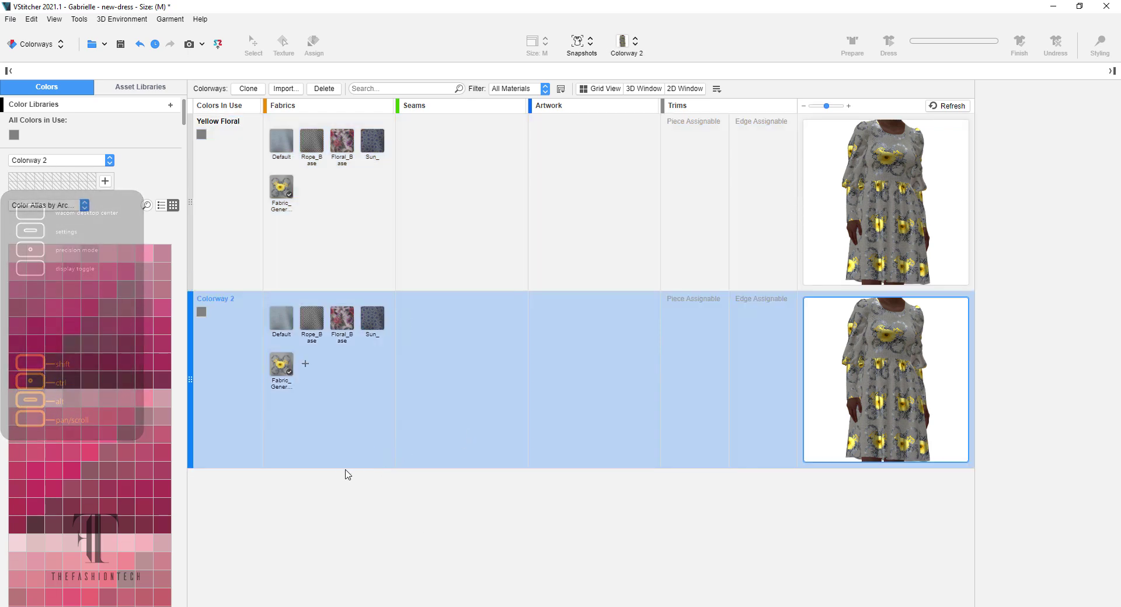
double_click(223, 301)
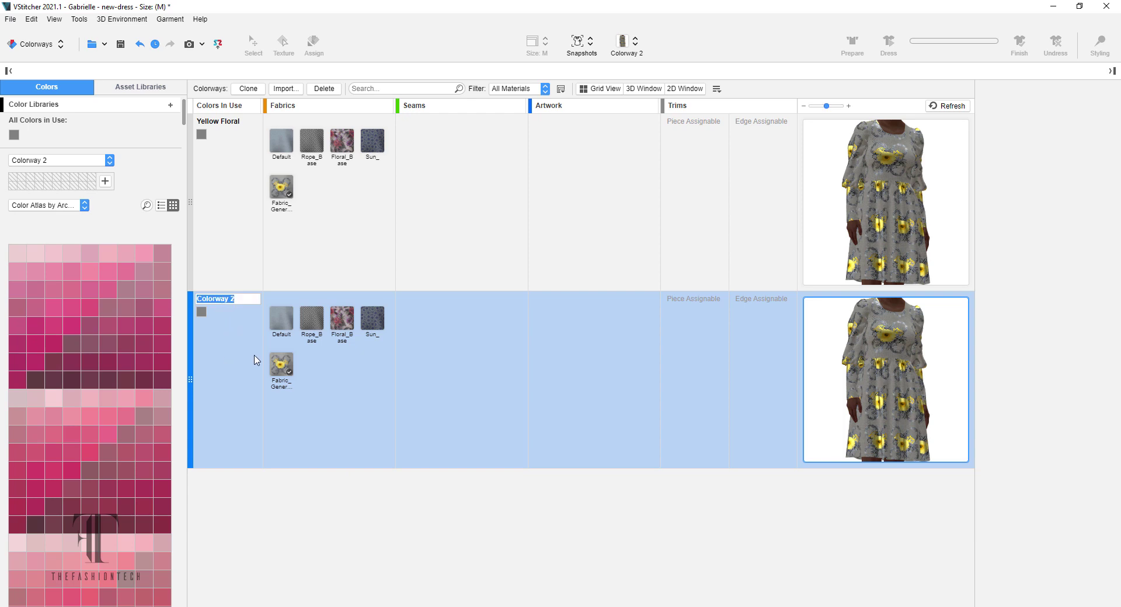
text(Pink Floral)
click(340, 524)
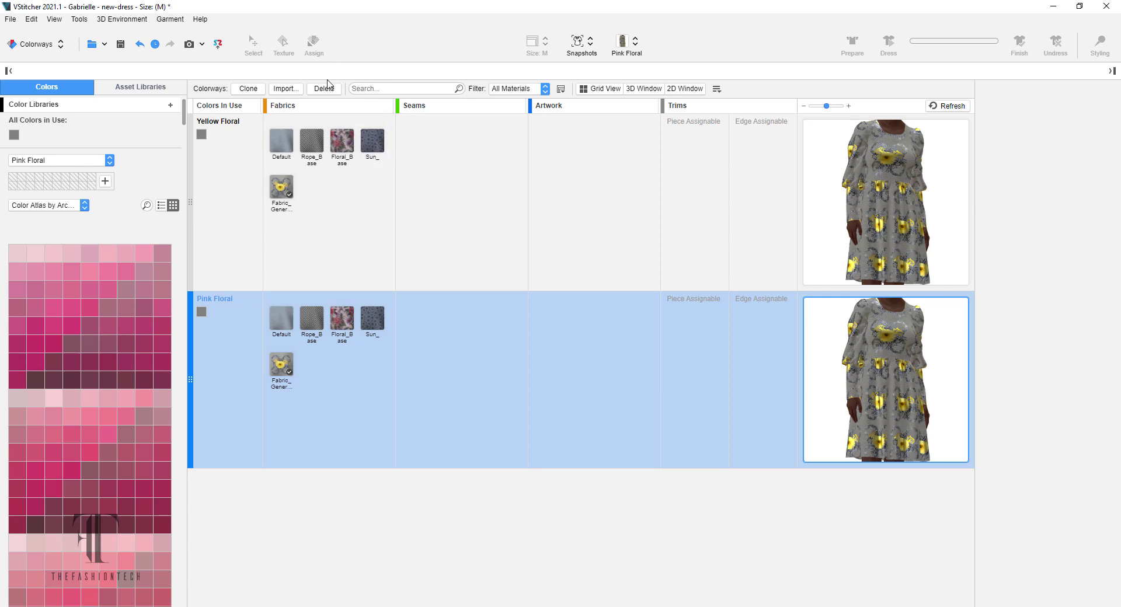
- Clone Pink Floral and begin renaming the copy Blue Floral
click(245, 90)
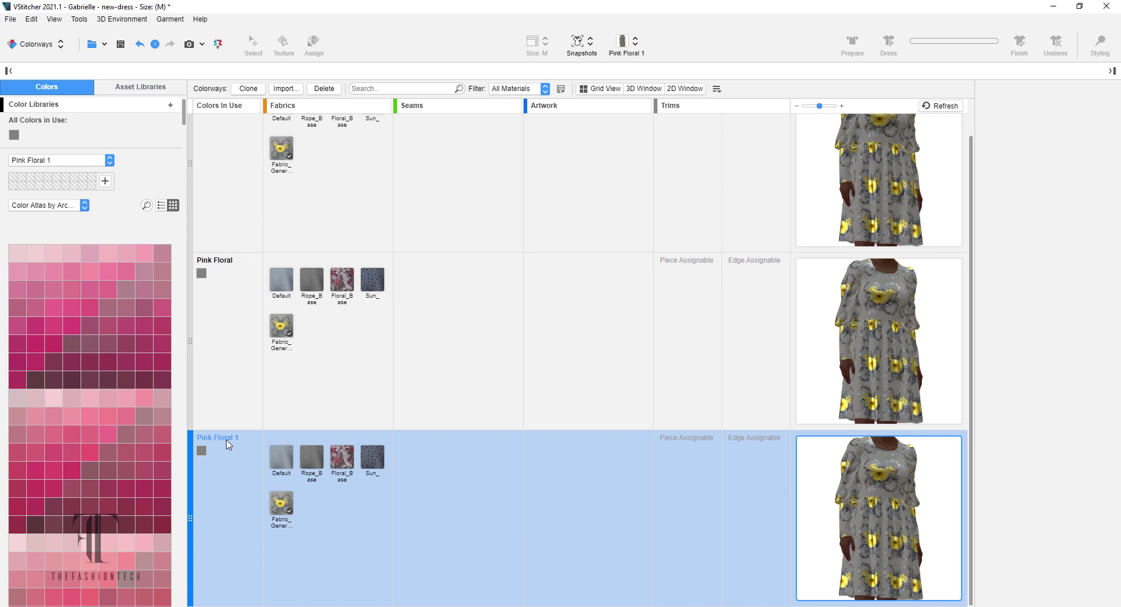
double_click(227, 444)
text(Blue floral)
mouse_move(264, 457)
- Confirm the Blue Floral name, then inspect its Sun_ and yellow generated fabrics
click(474, 343)
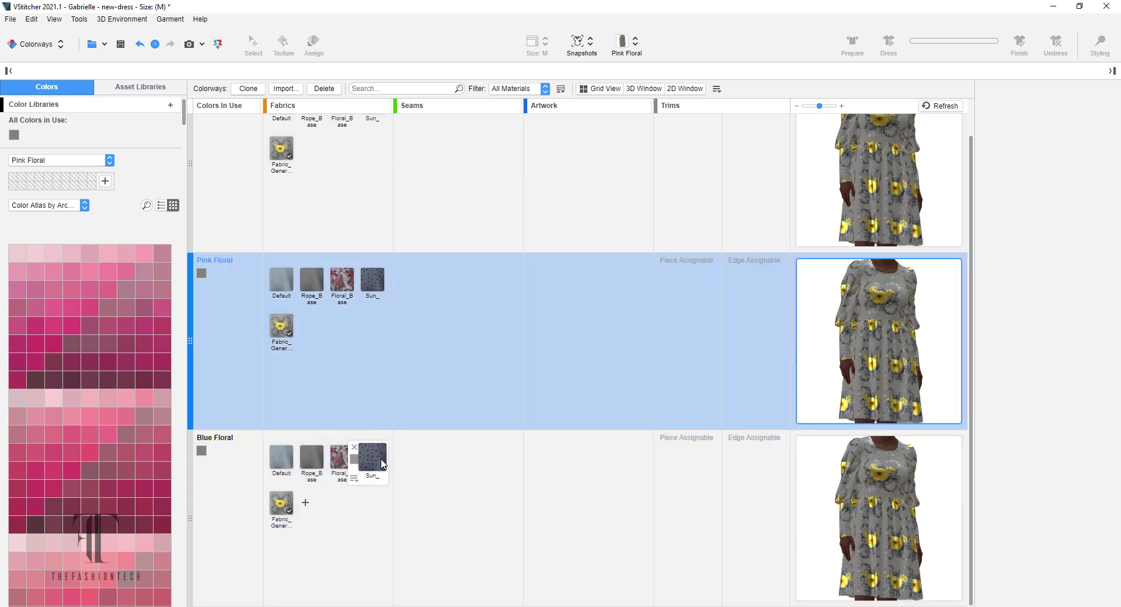
click(382, 464)
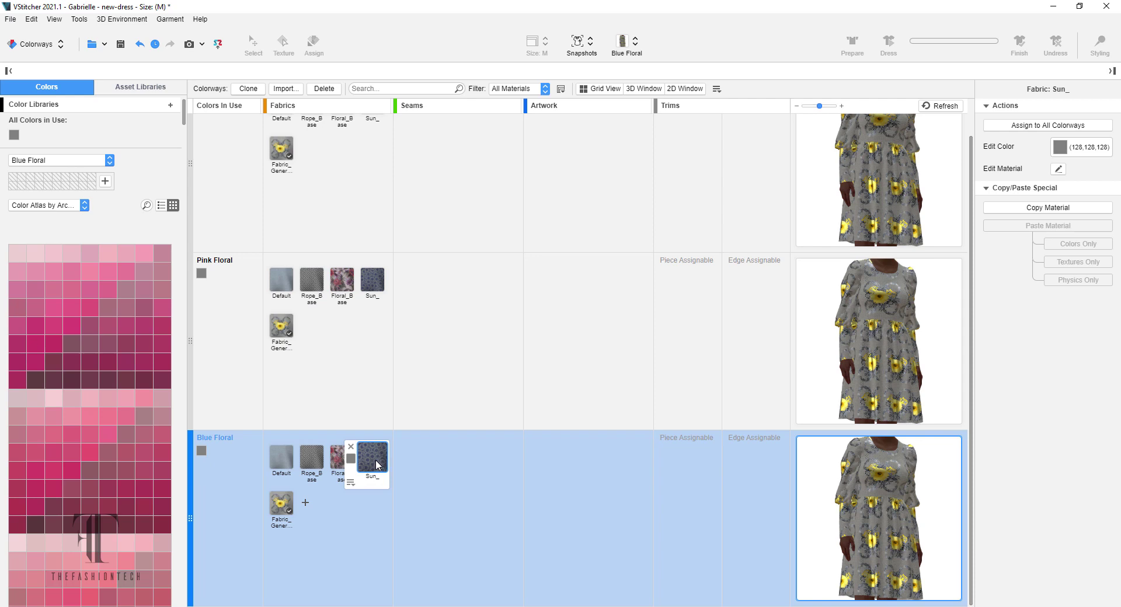
click(351, 482)
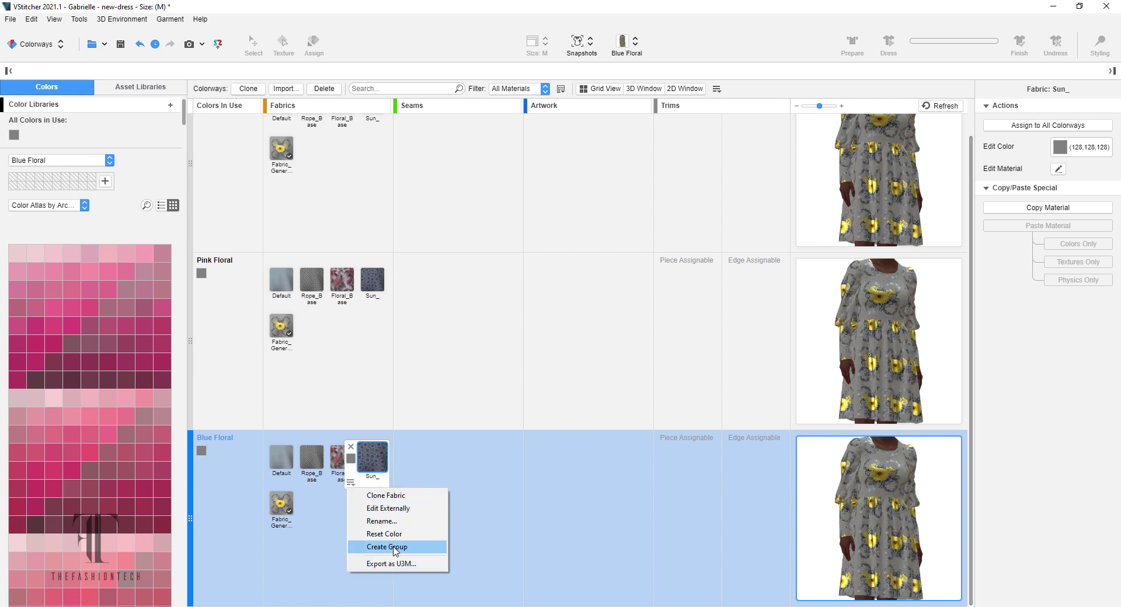
click(425, 533)
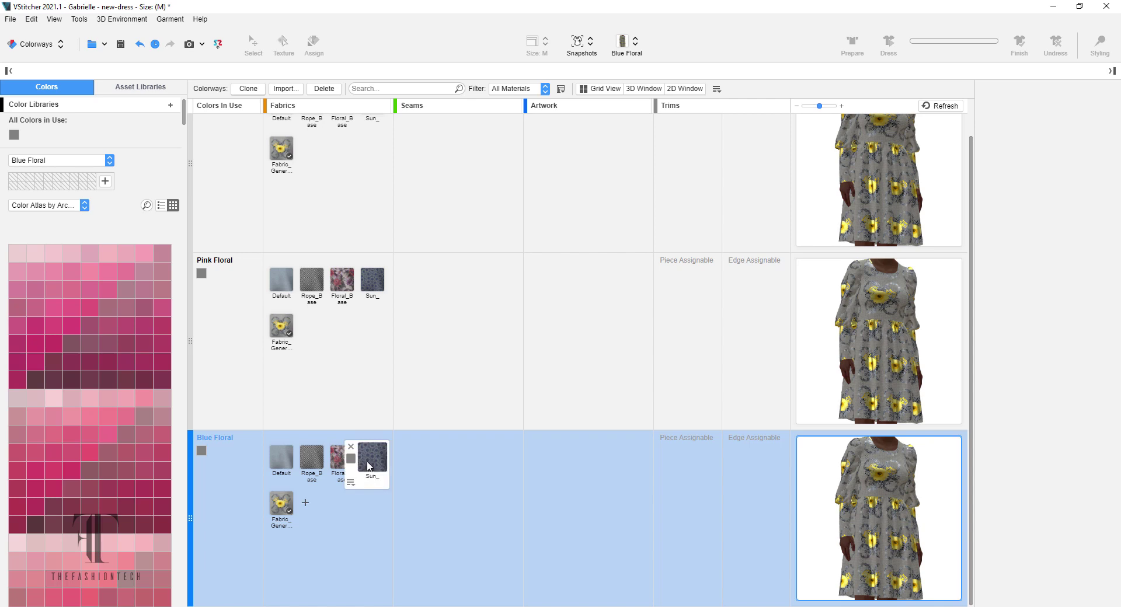
drag(369, 466, 874, 478)
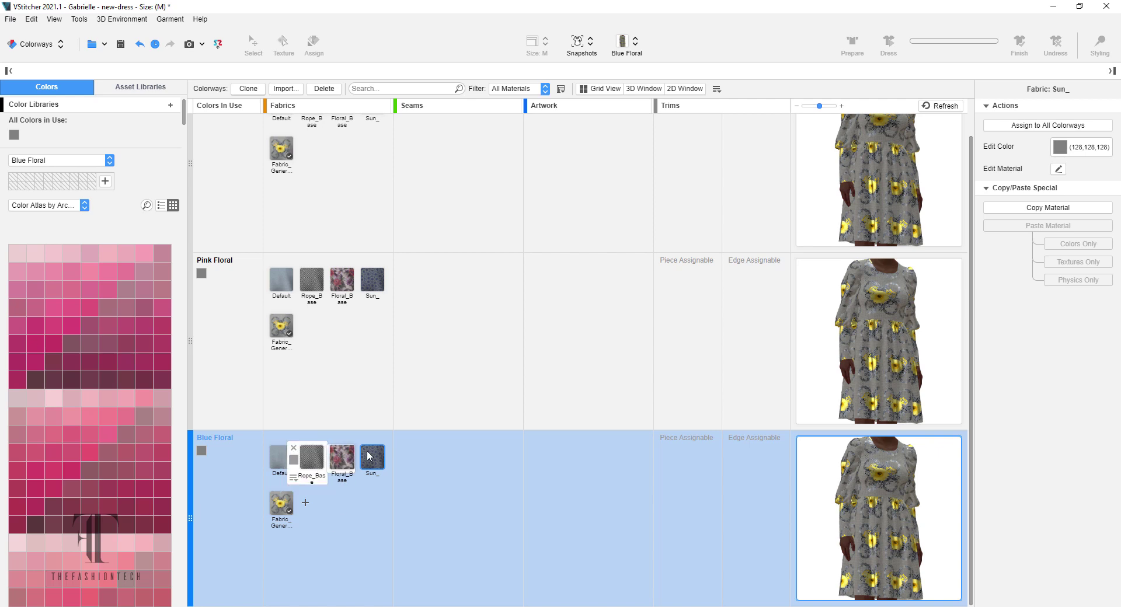
mouse_move(369, 456)
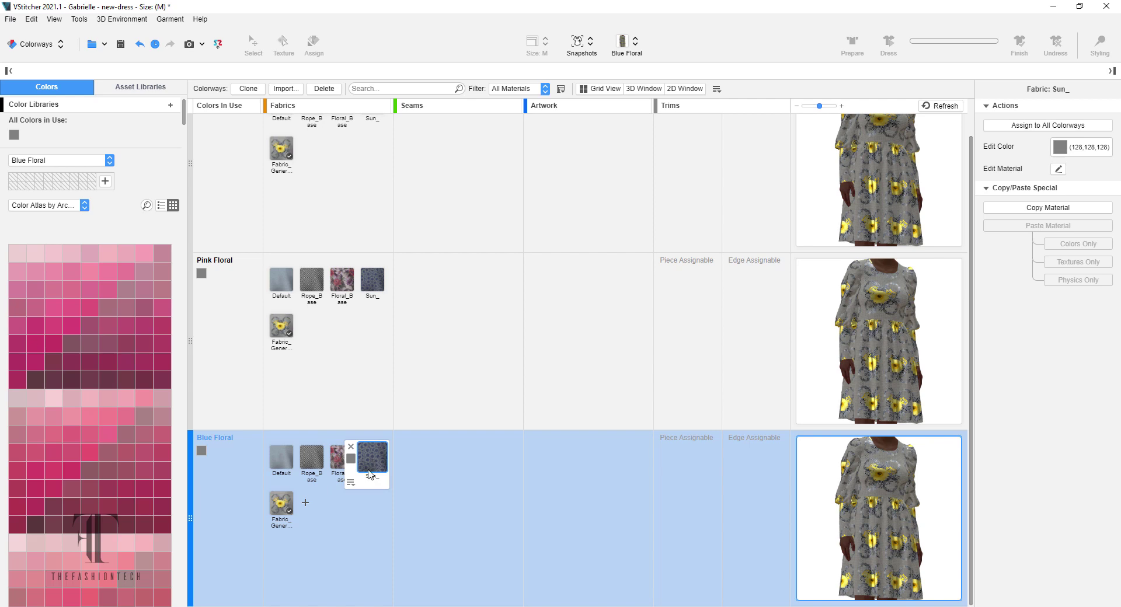
click(293, 518)
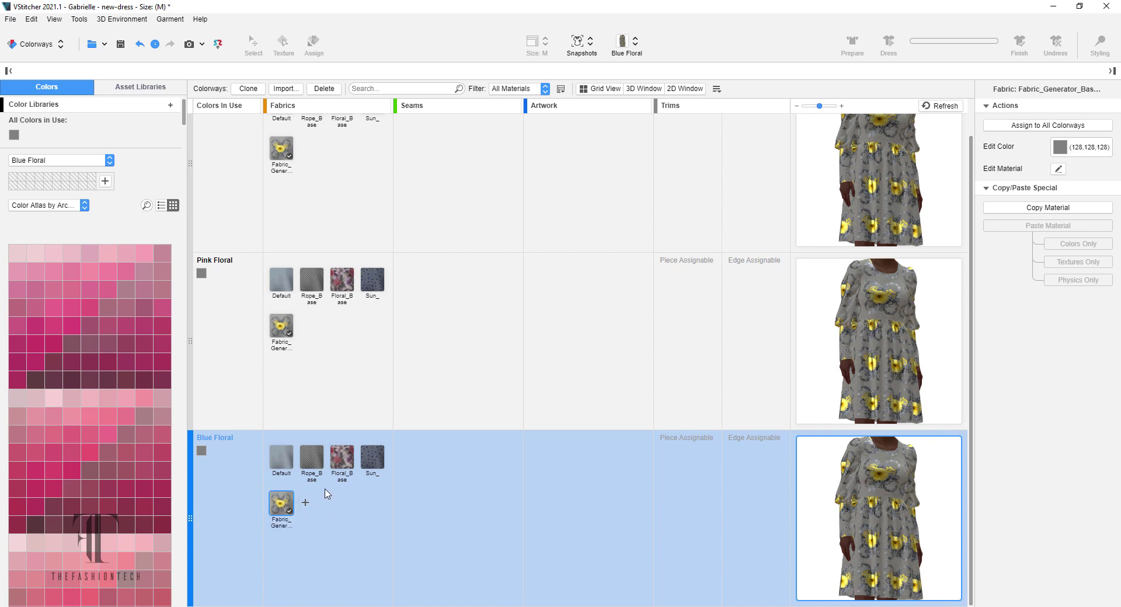
mouse_move(325, 482)
- In the Home workspace, replace the yellow fabric with Sun_ on every dress piece
click(47, 49)
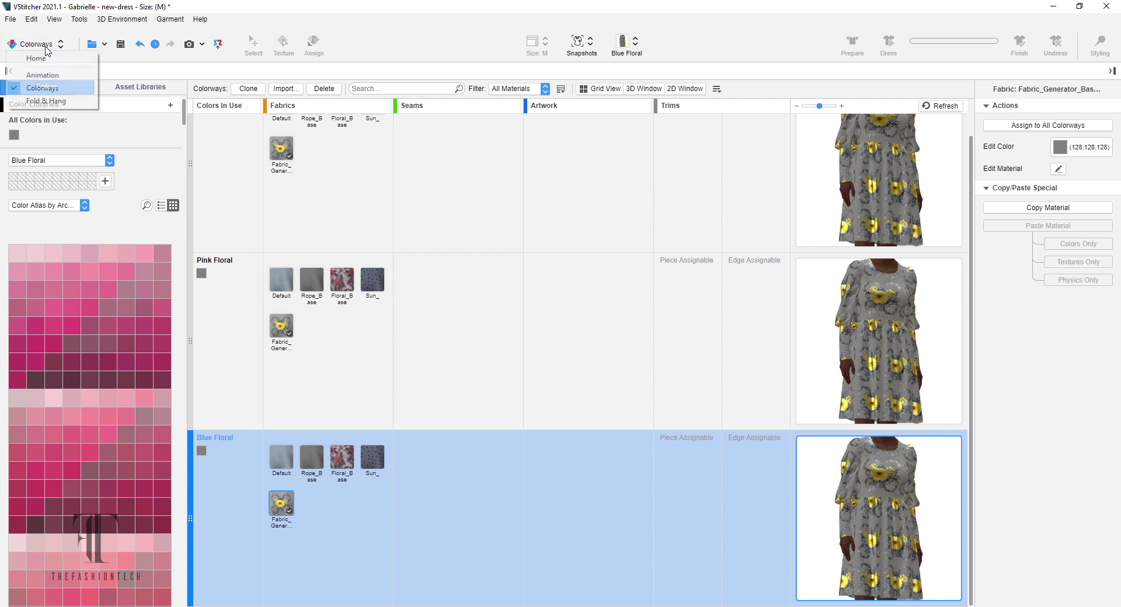
click(36, 58)
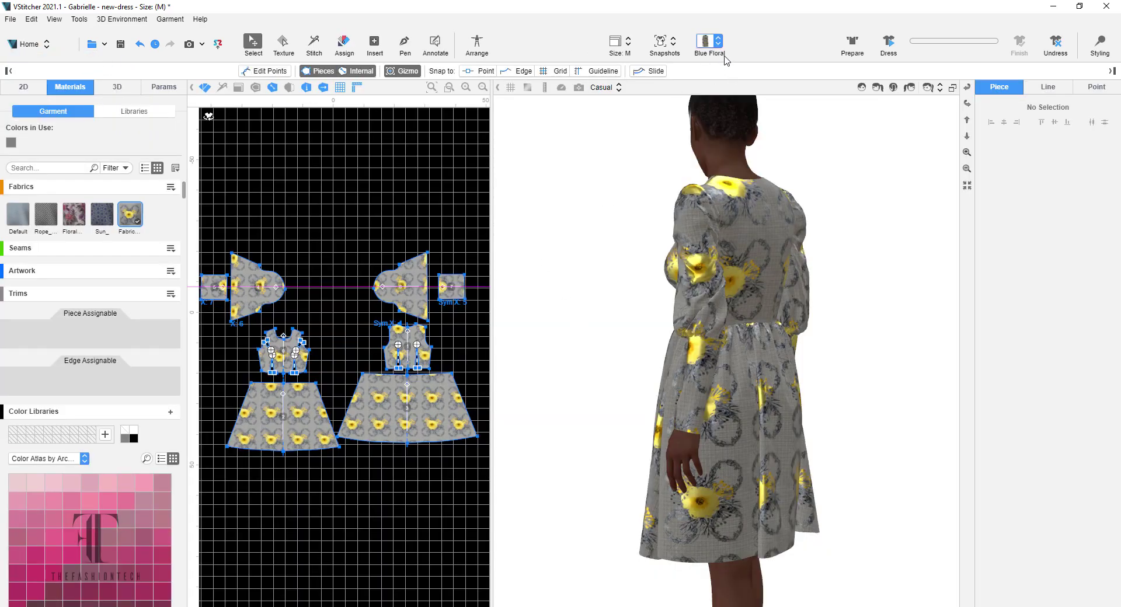
drag(103, 210, 247, 295)
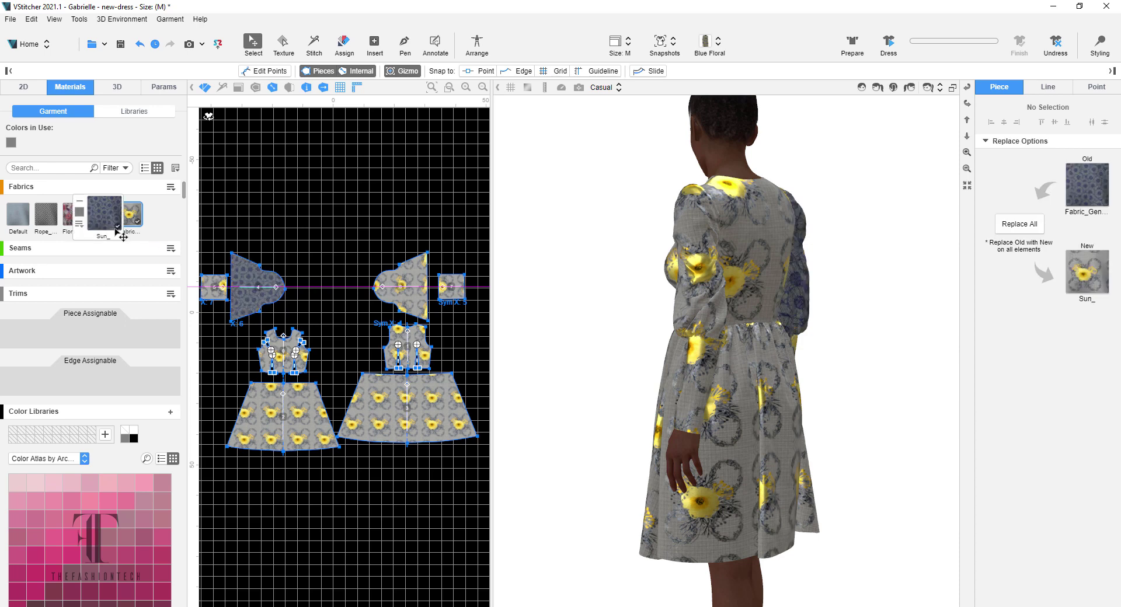
click(1005, 230)
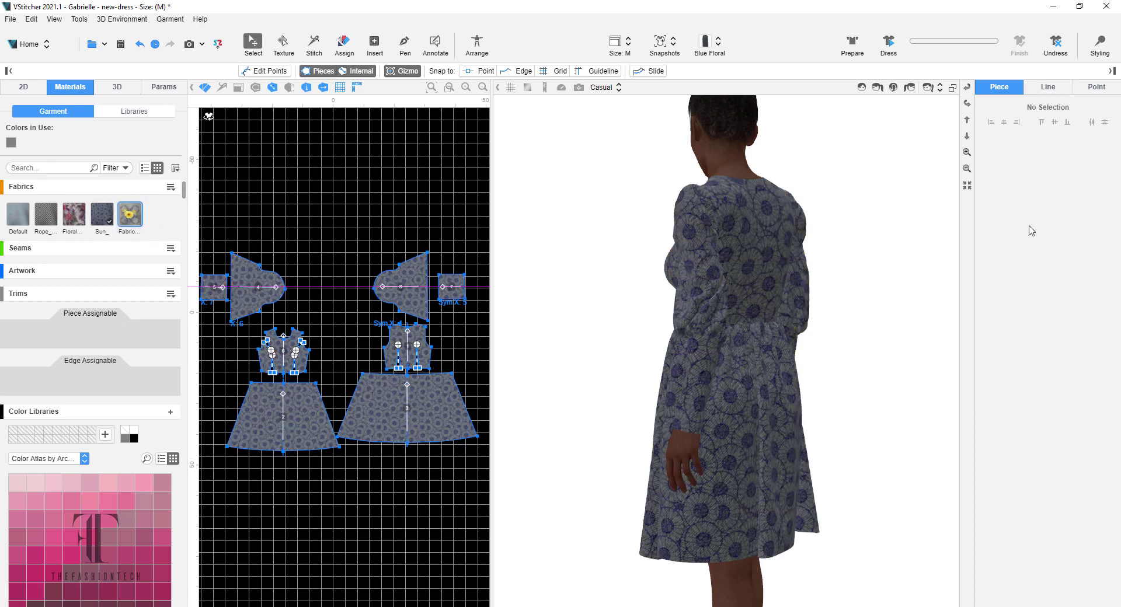
- Switch to the Colorways workspace and make Pink Floral the active colorway
click(720, 47)
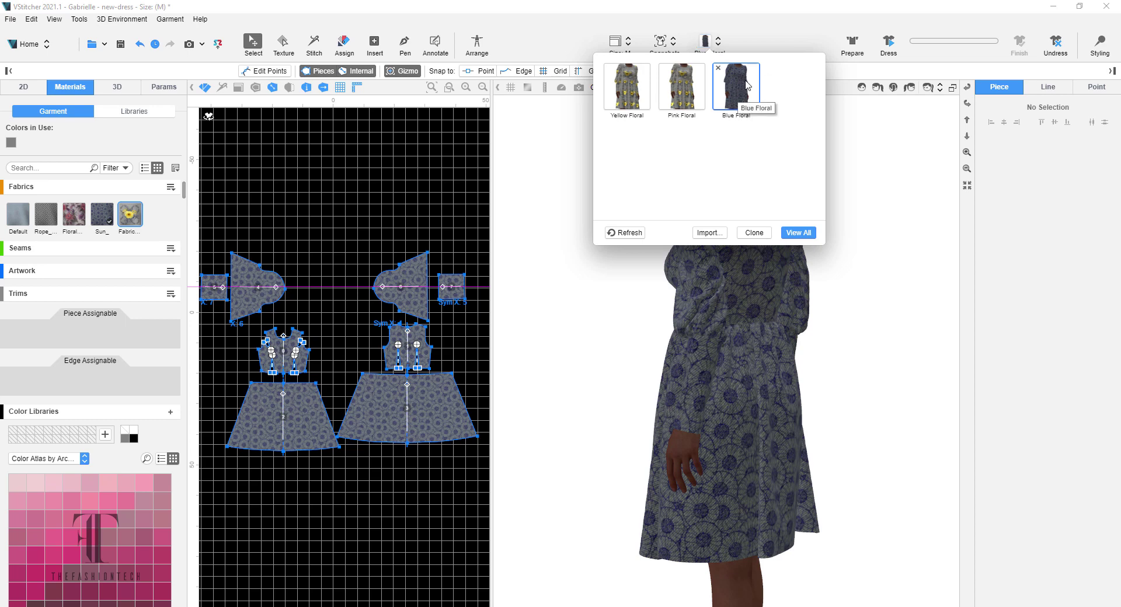
click(51, 49)
click(42, 88)
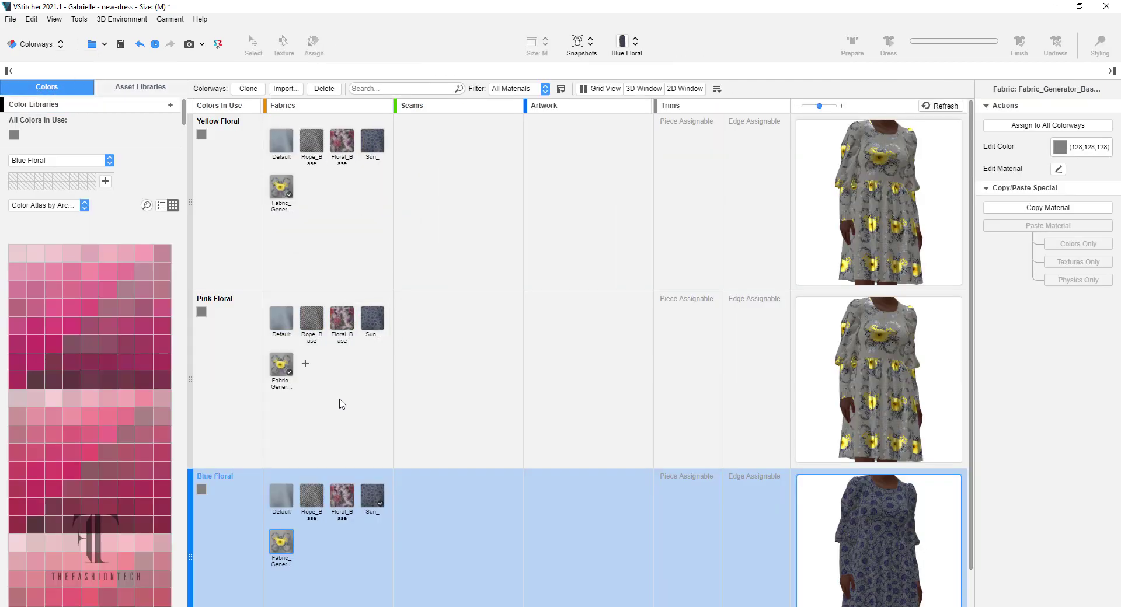
click(342, 404)
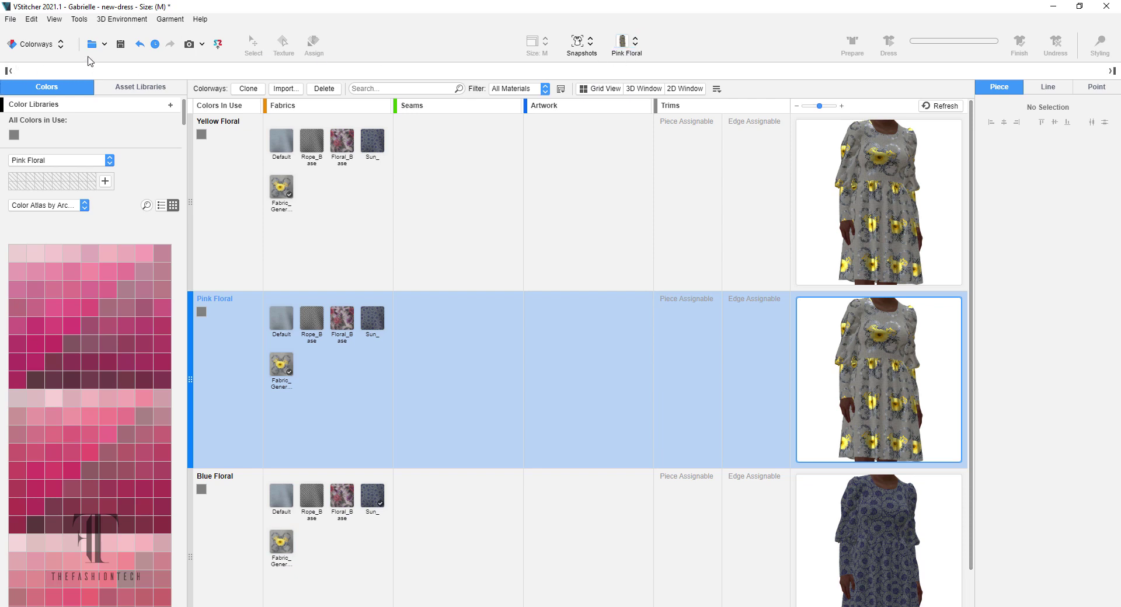
click(35, 44)
- Apply Floral_Base to all Pink Floral pieces via Replace All and refresh the colorway preview
click(26, 56)
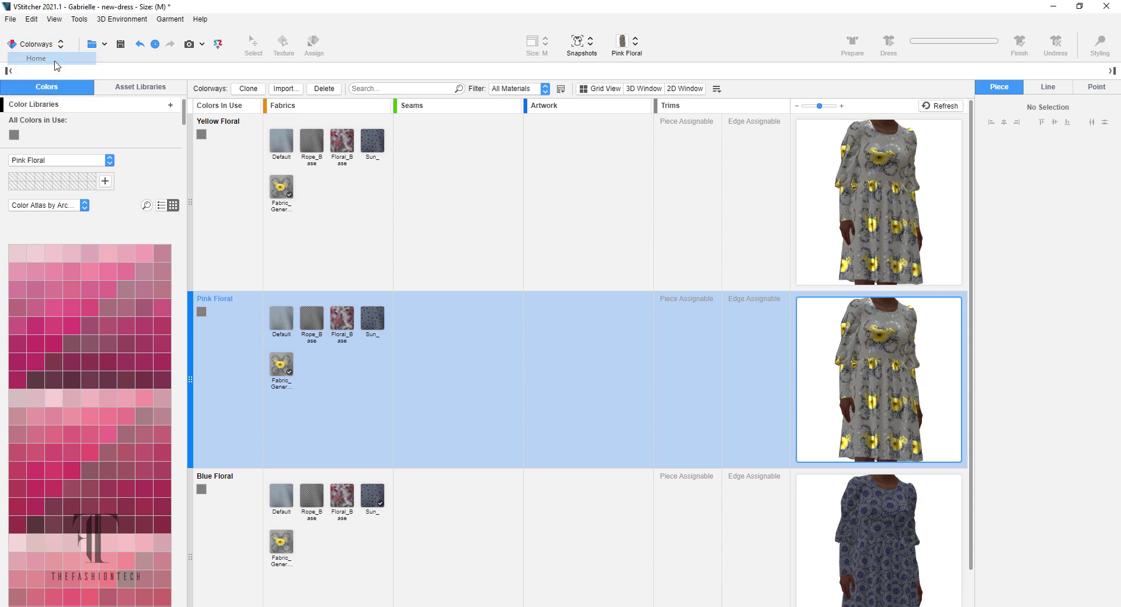
drag(74, 214, 248, 290)
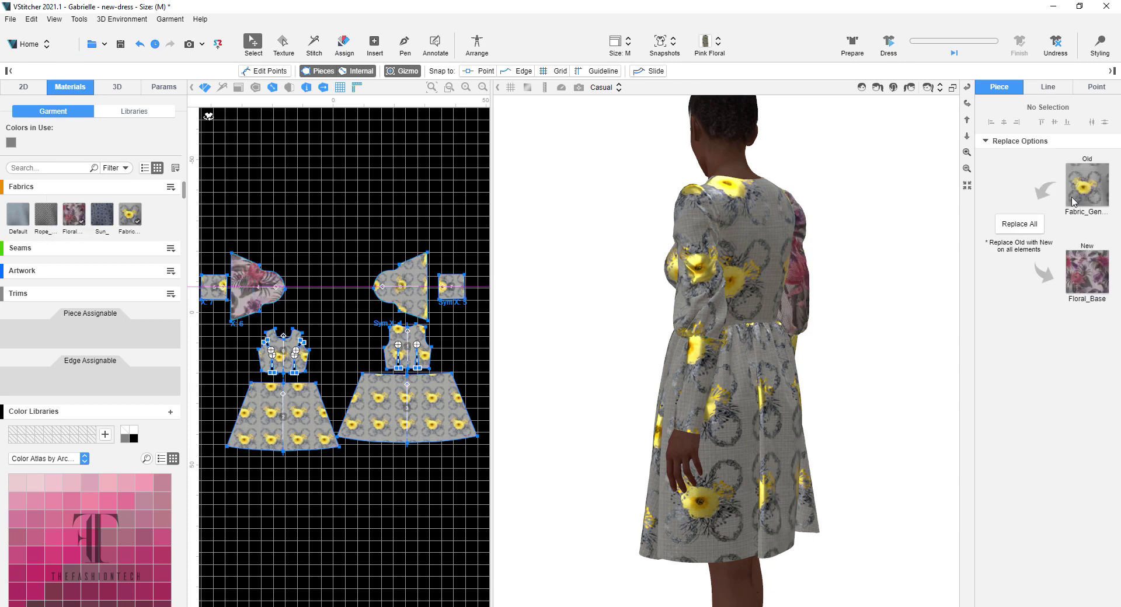
click(1037, 232)
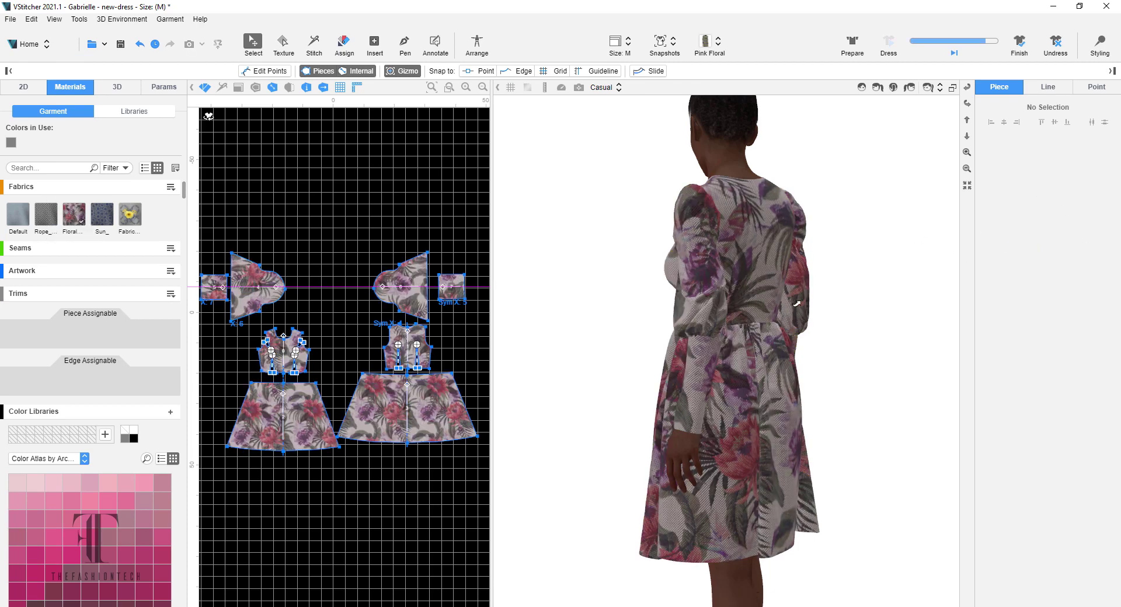
click(705, 42)
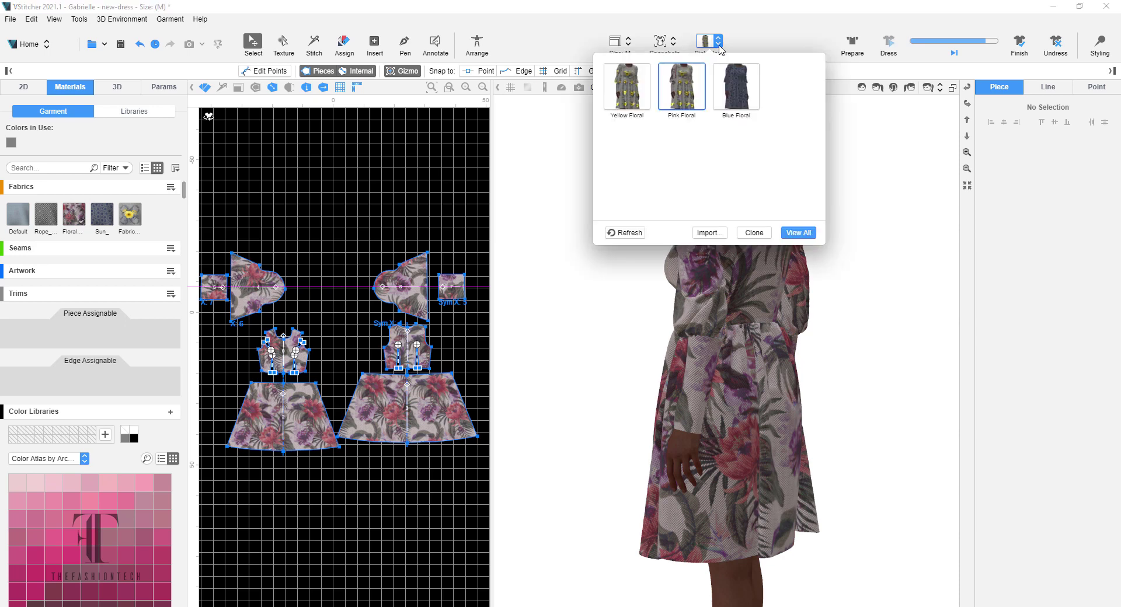
click(613, 108)
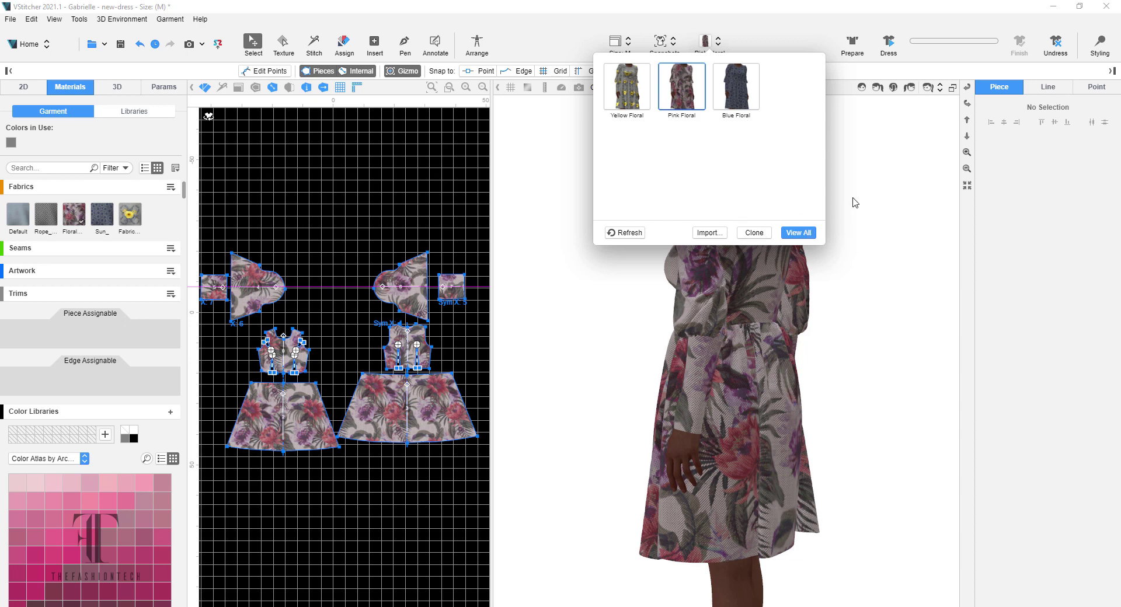
drag(852, 200, 858, 194)
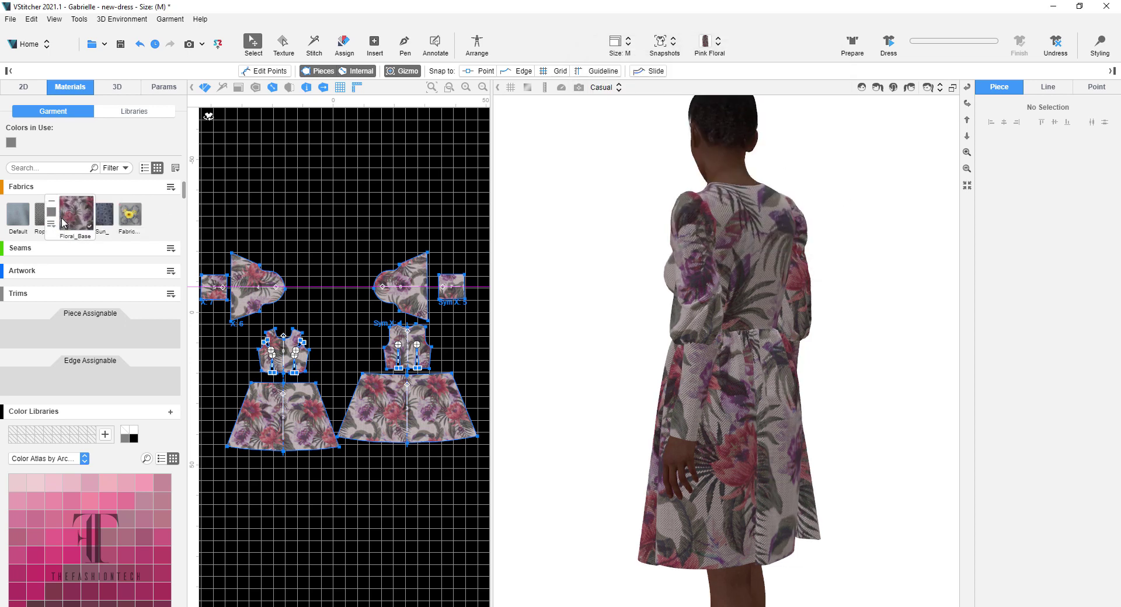
- Tint the Floral_Base fabric's Diffuse colour pink, e3acac (227,172,172)
click(66, 220)
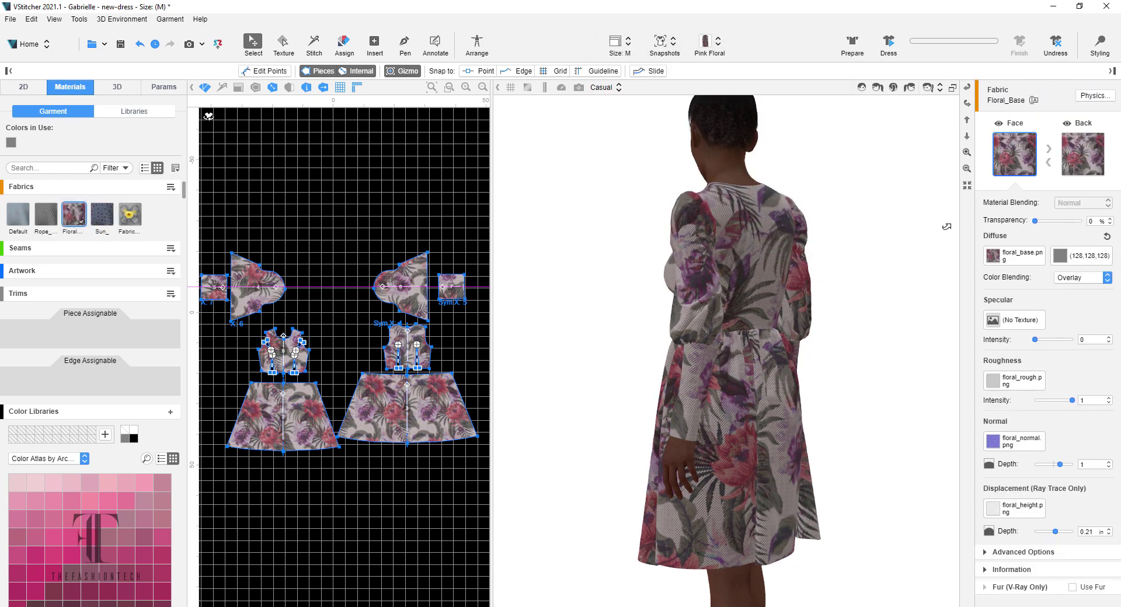
click(1063, 259)
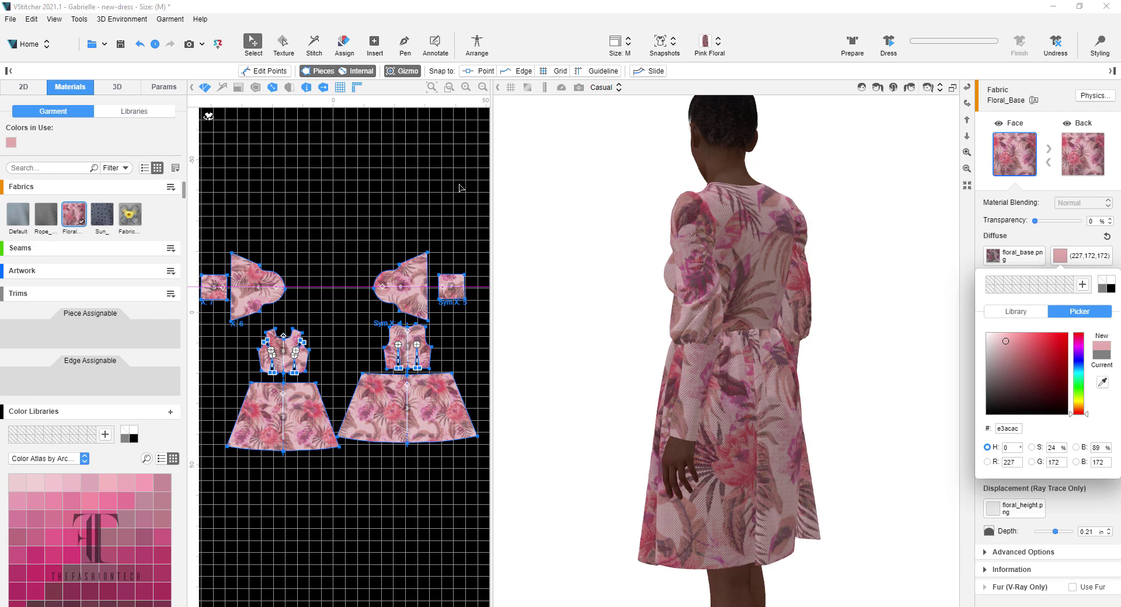
click(719, 44)
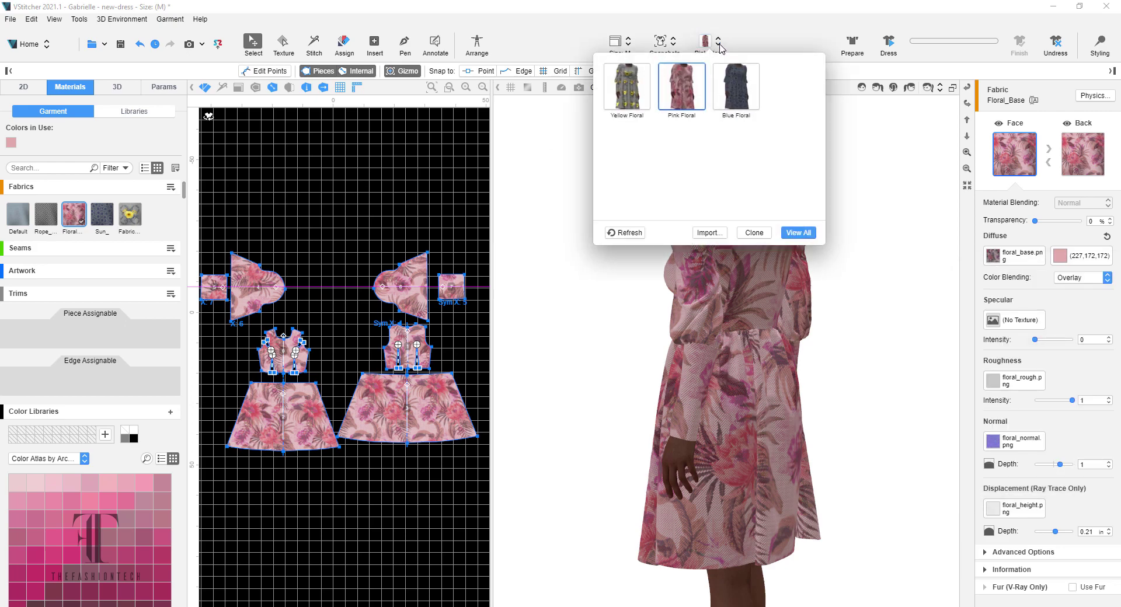
- Select the Blue Floral colorway, refresh its thumbnails, and open the Sun_ fabric's properties
click(740, 92)
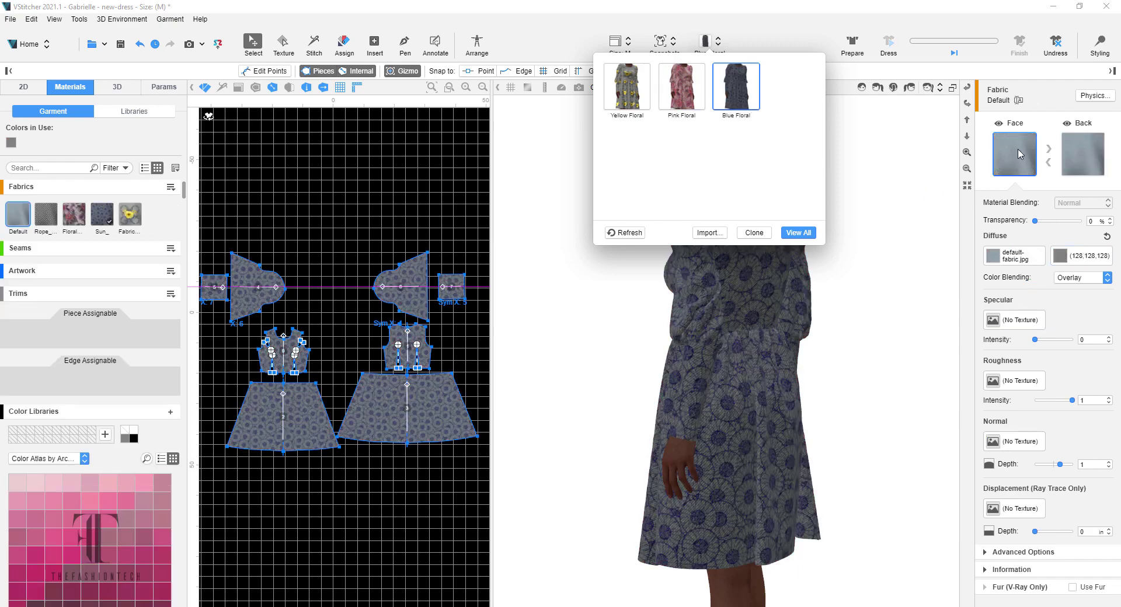
click(625, 232)
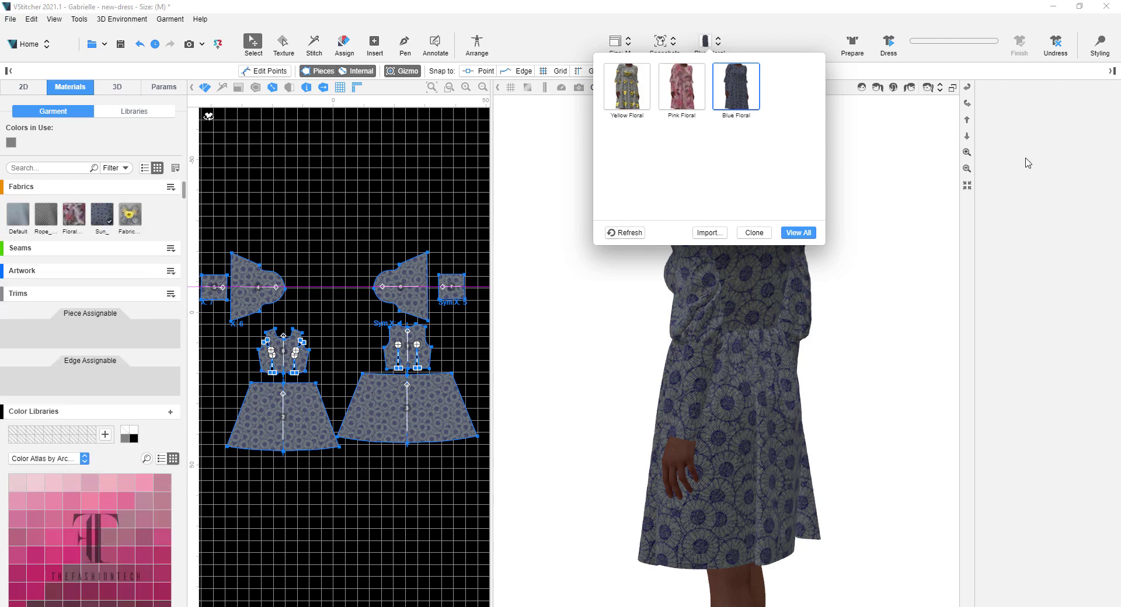
drag(861, 170, 862, 164)
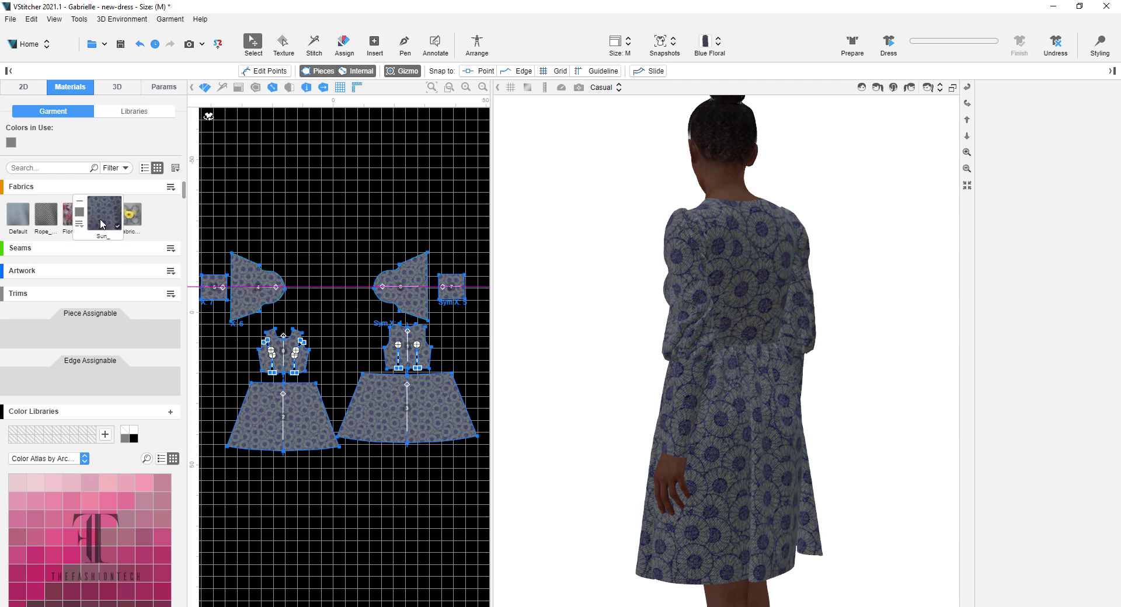
click(102, 223)
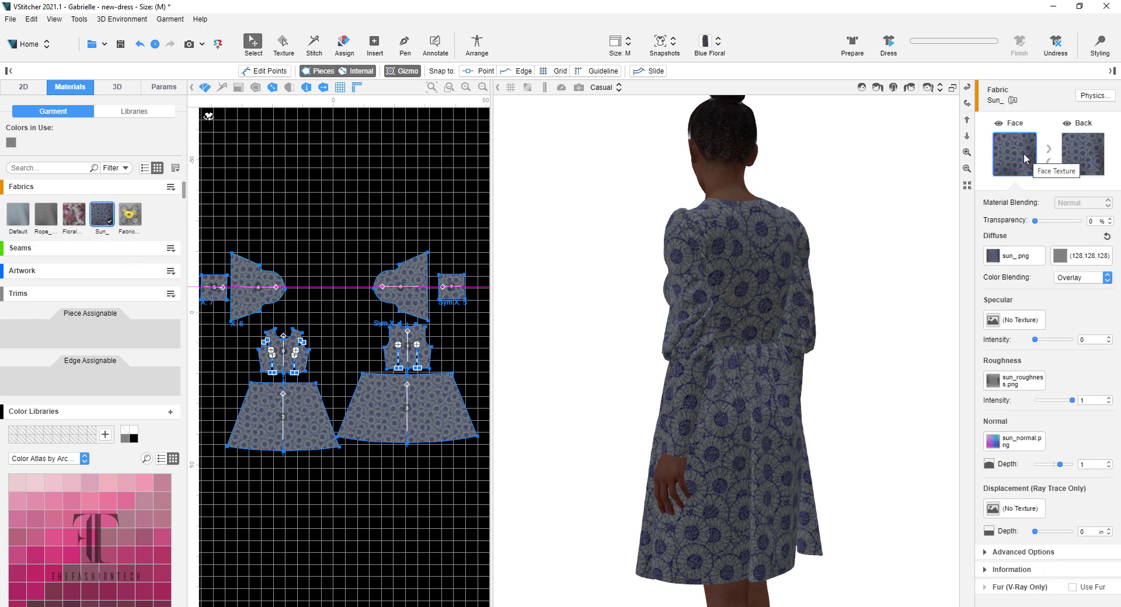
- Give the Sun_ fabric's Diffuse colour a pale grey tint, d4d2d2 (212,210,210)
click(1089, 260)
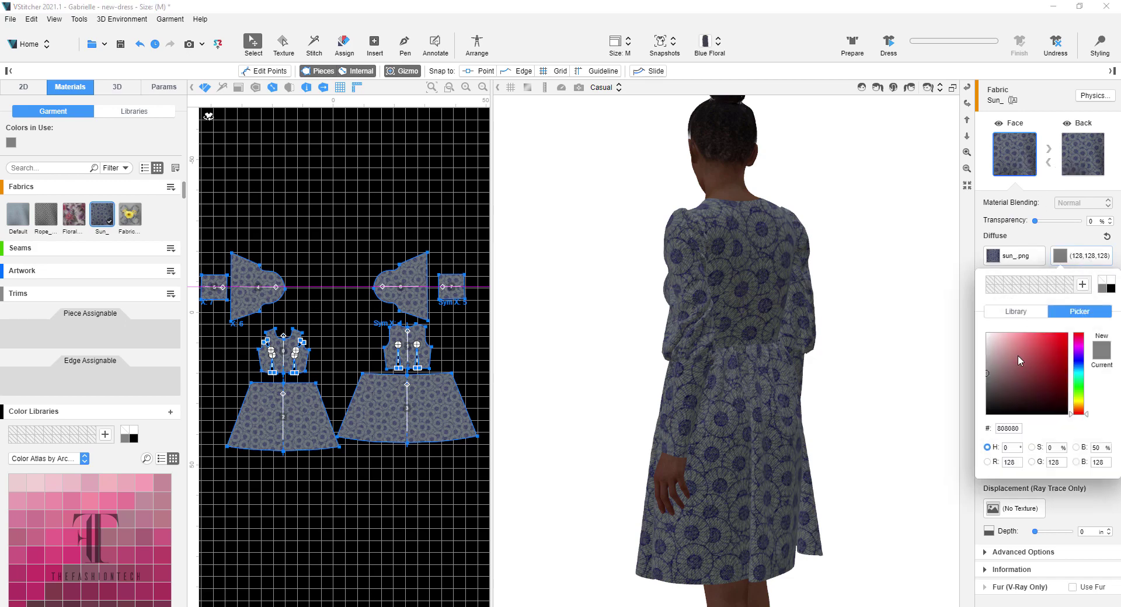
drag(992, 344, 979, 337)
click(987, 347)
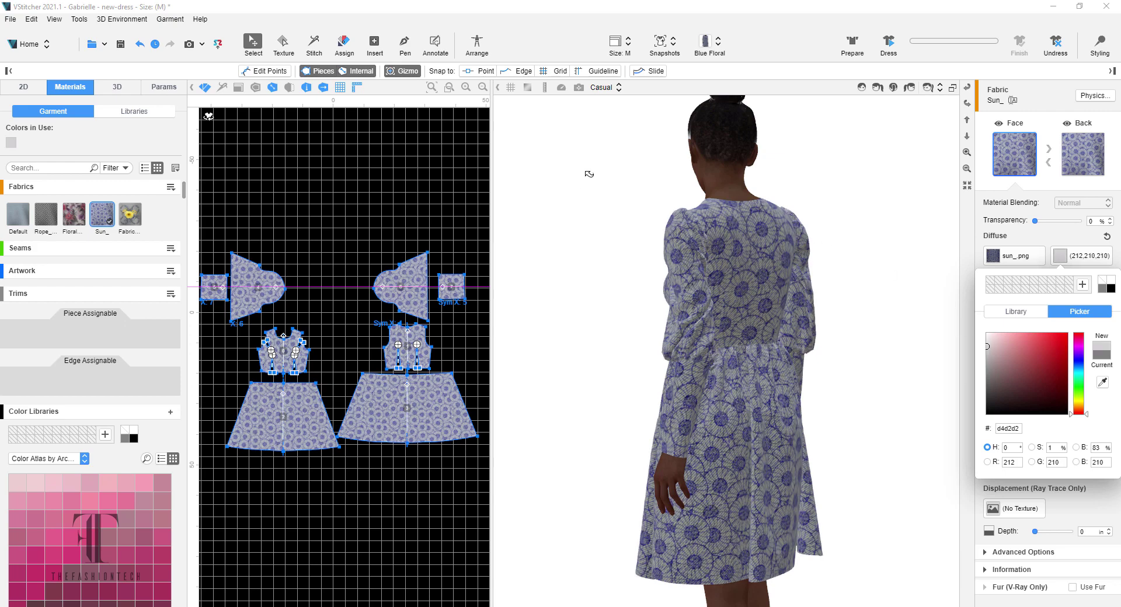
- Rotate and reposition the avatar so it faces front in the 3D view
drag(573, 240, 566, 296)
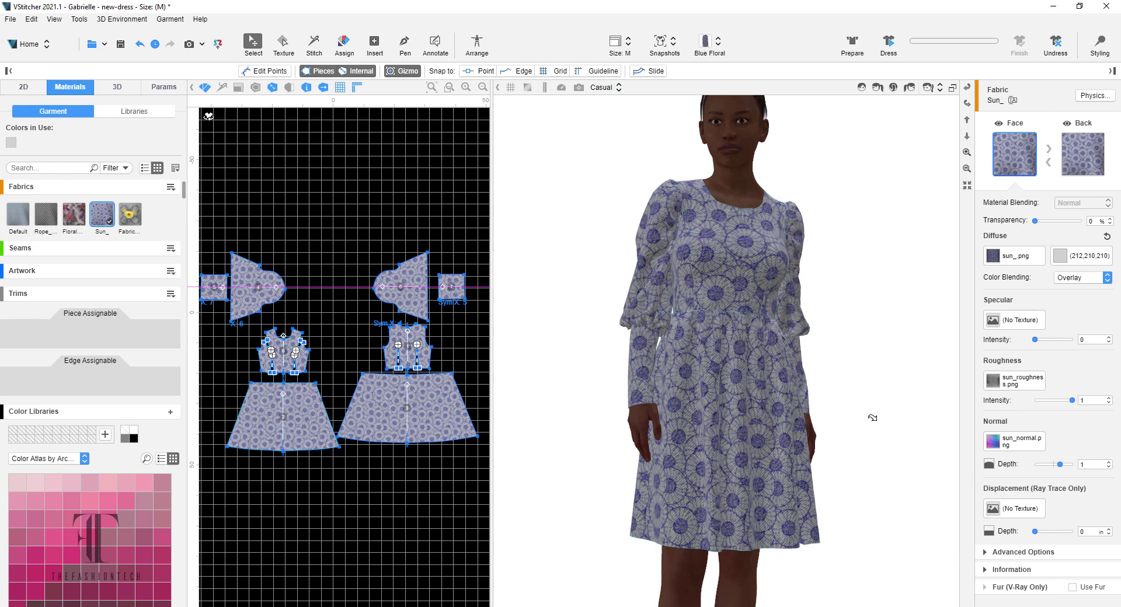
scroll(869, 427, down, 2)
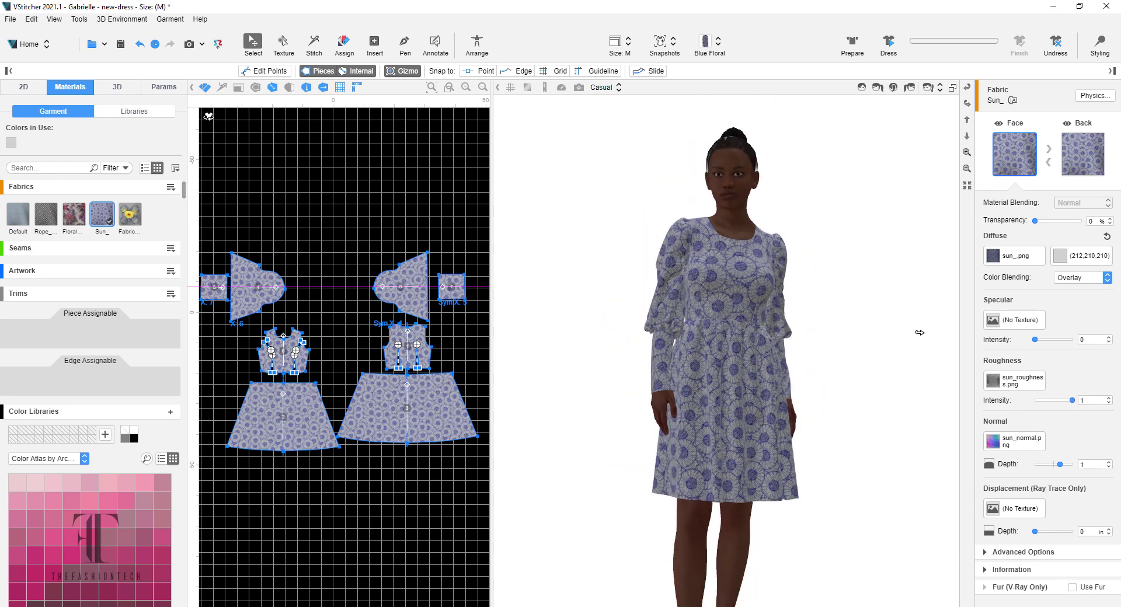
click(967, 120)
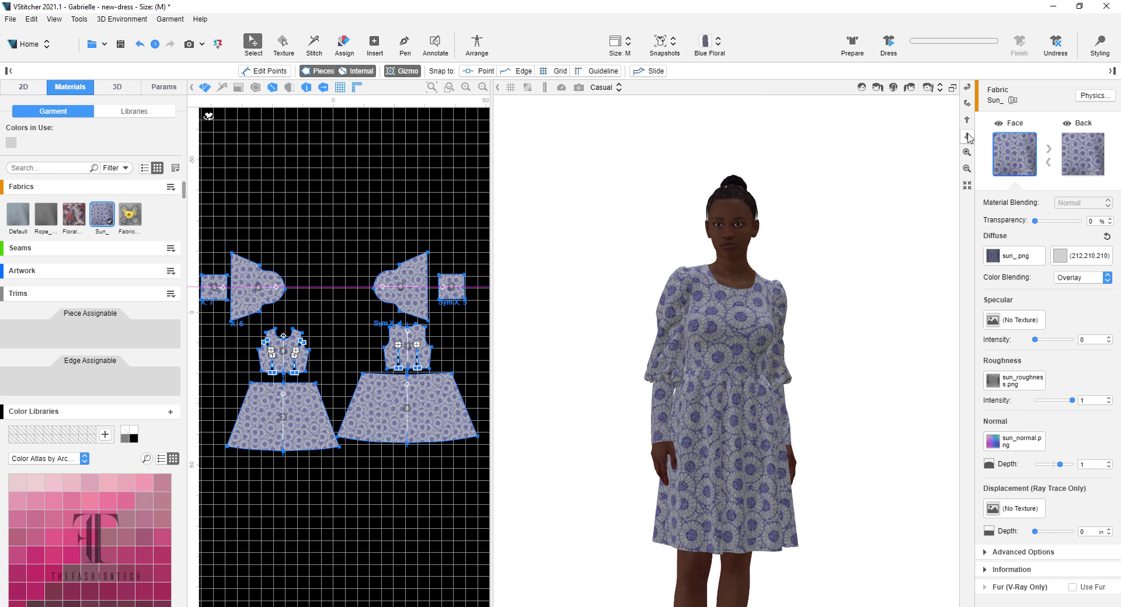
click(968, 136)
click(968, 136)
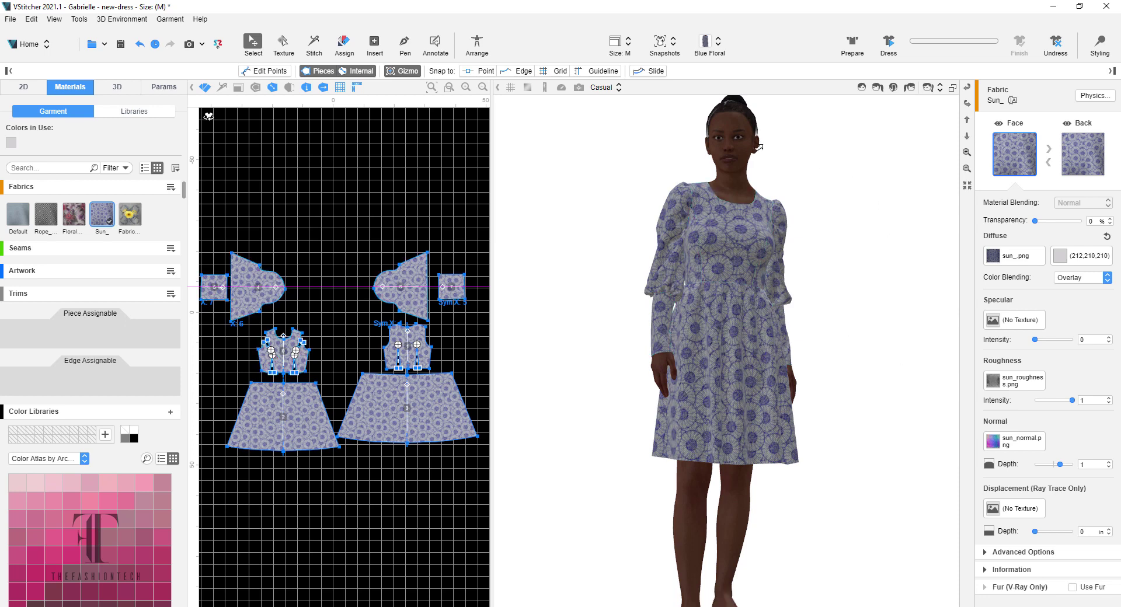
click(33, 45)
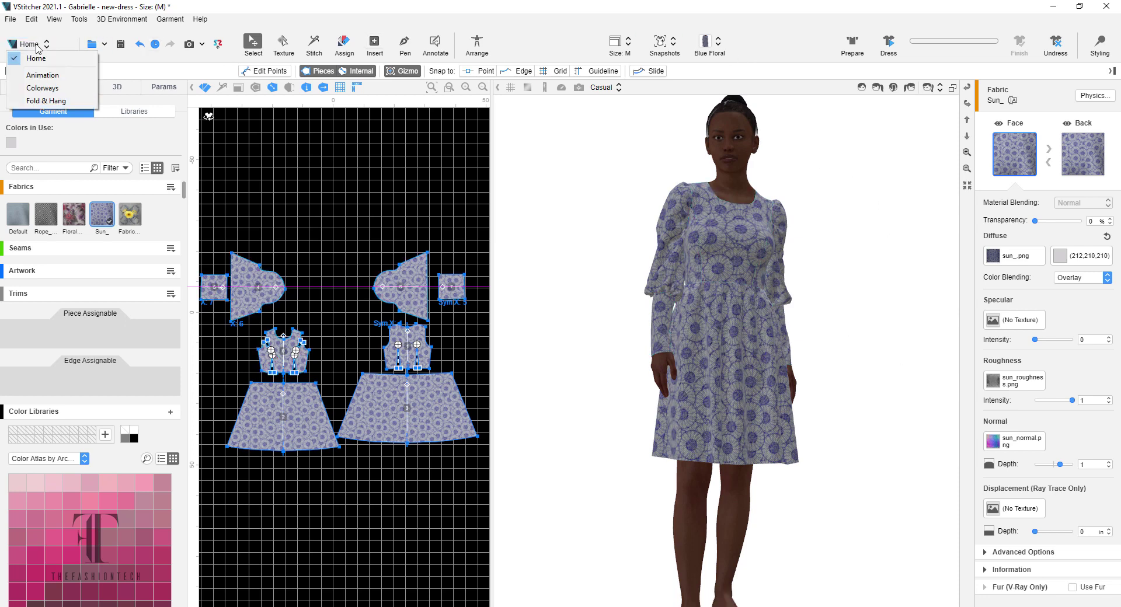
- In the Colorways workspace, start removing Sun_ from Pink Floral, then cancel the deletion
click(41, 89)
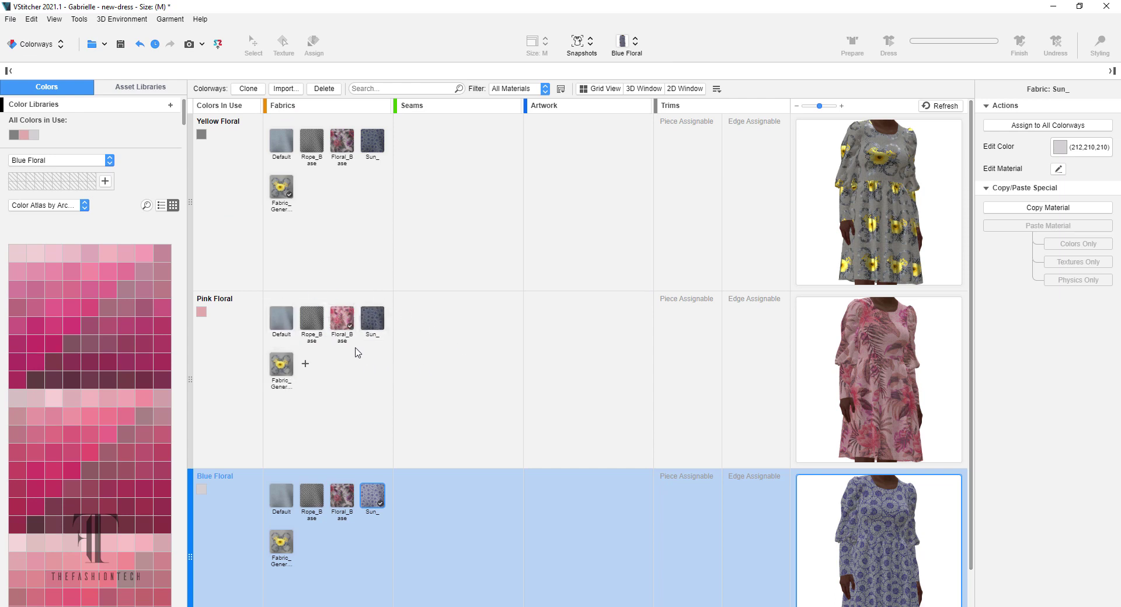
mouse_move(371, 324)
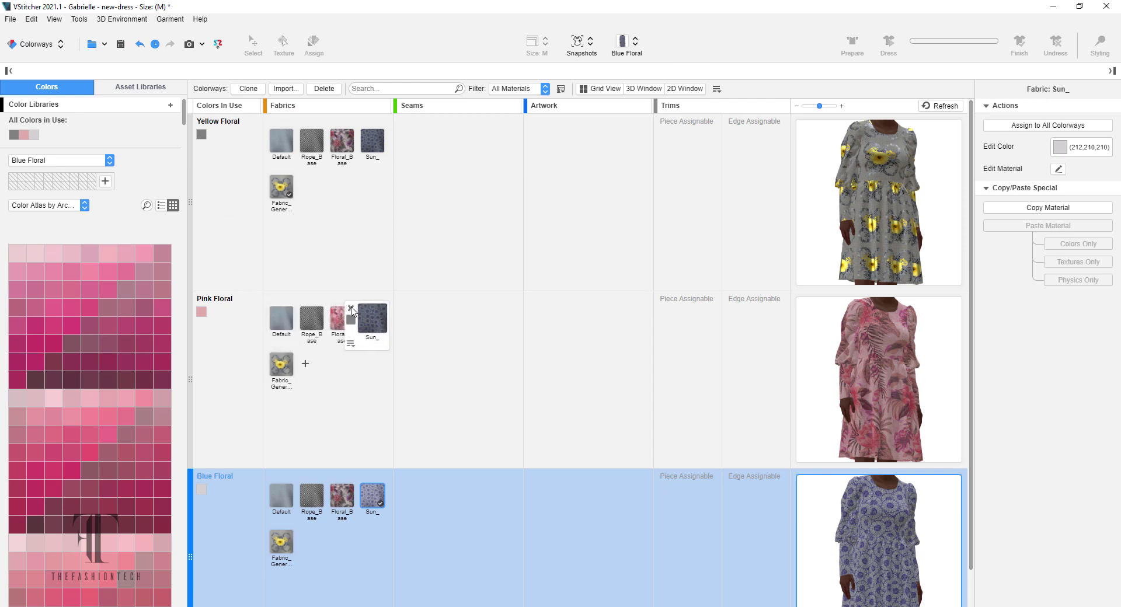
click(351, 309)
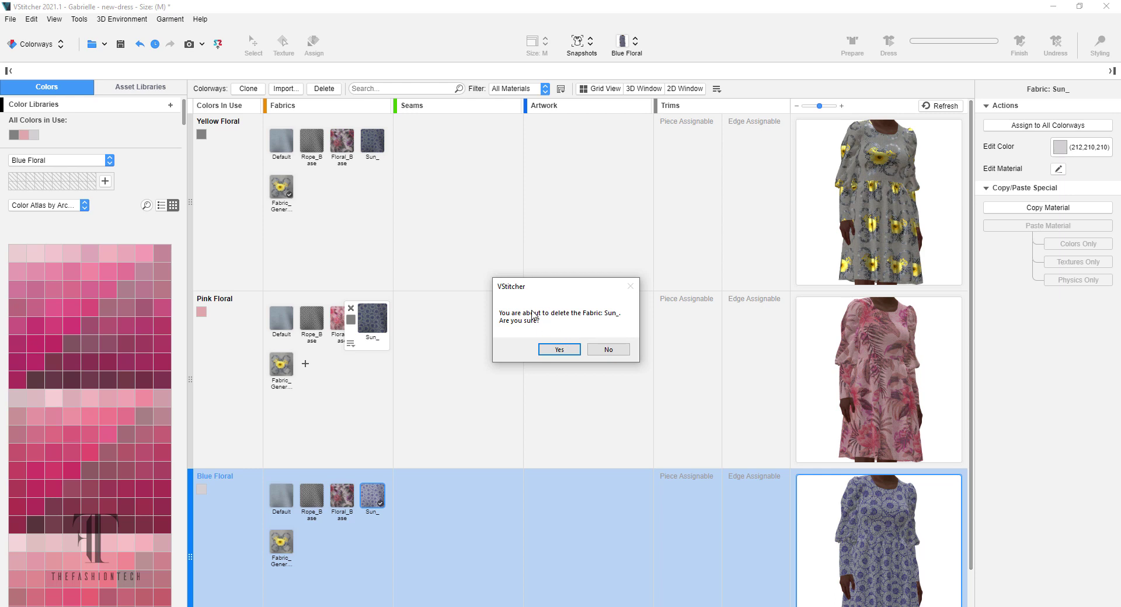
click(624, 352)
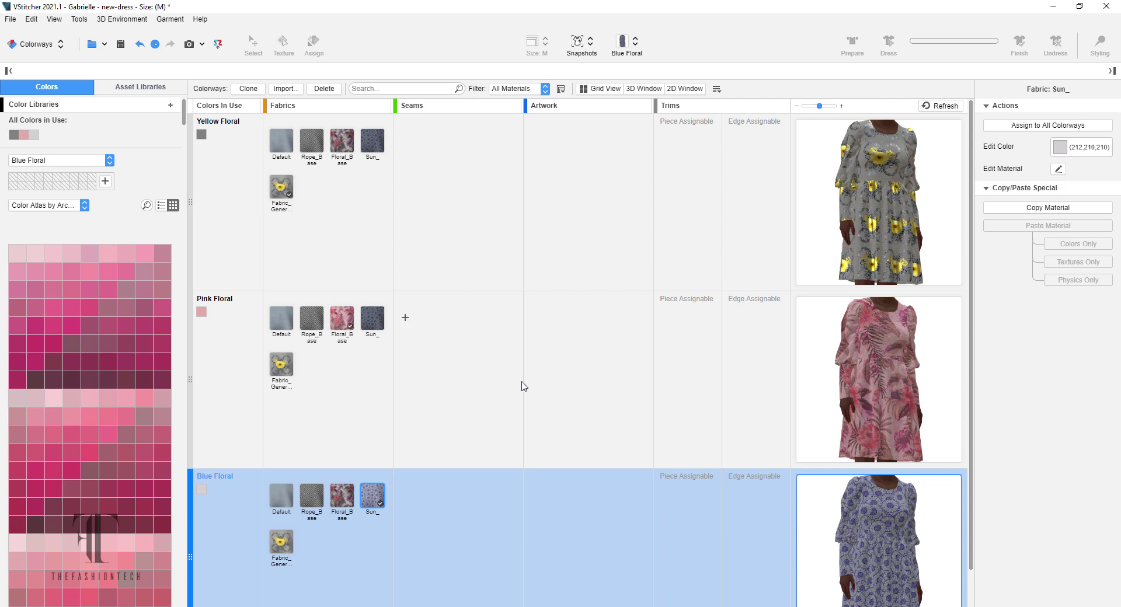
- Activate Yellow, Pink and Blue Floral in turn, then show the output options menu
mouse_move(354, 524)
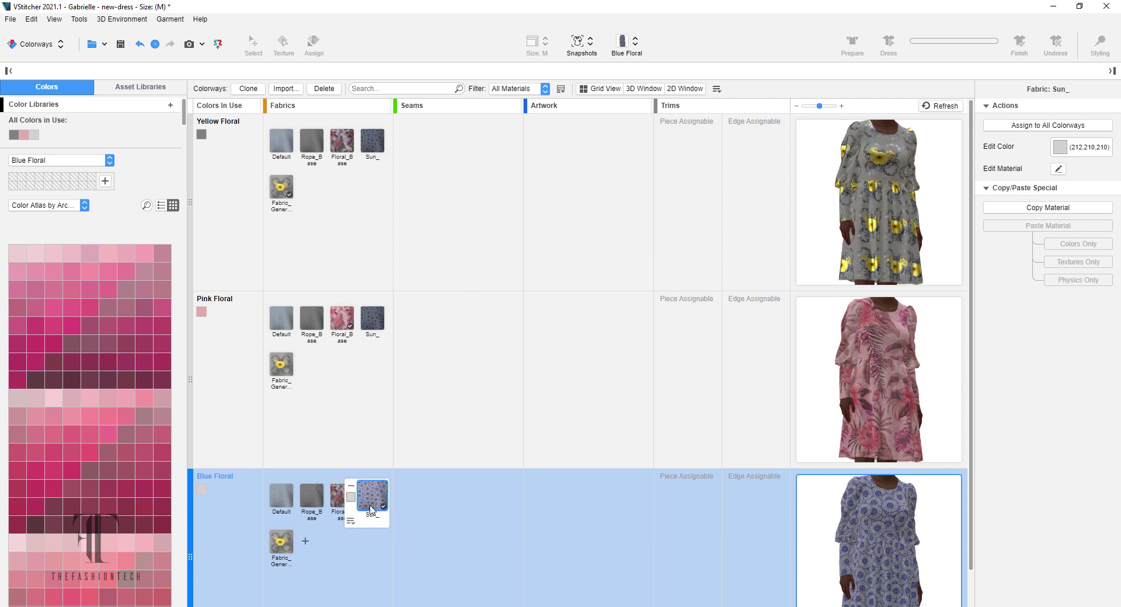
mouse_move(380, 507)
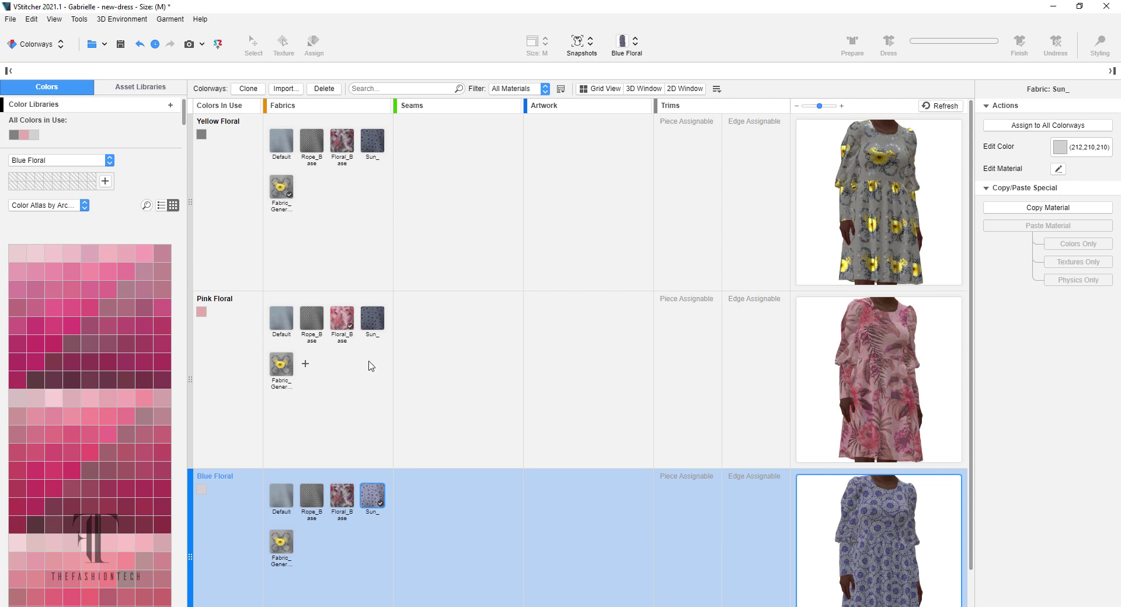
mouse_move(374, 316)
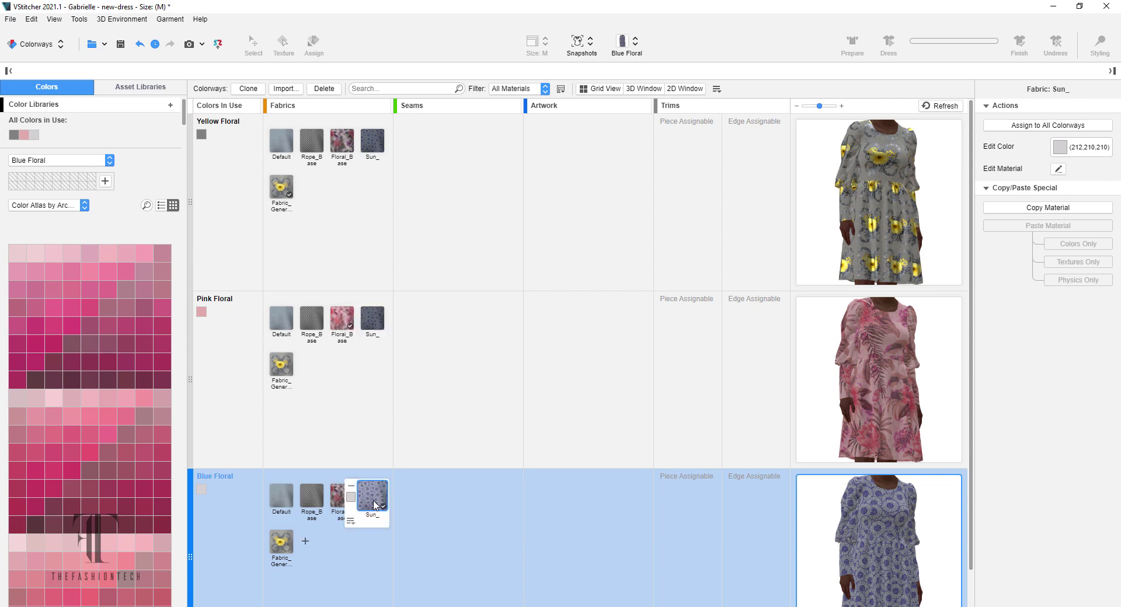
mouse_move(336, 327)
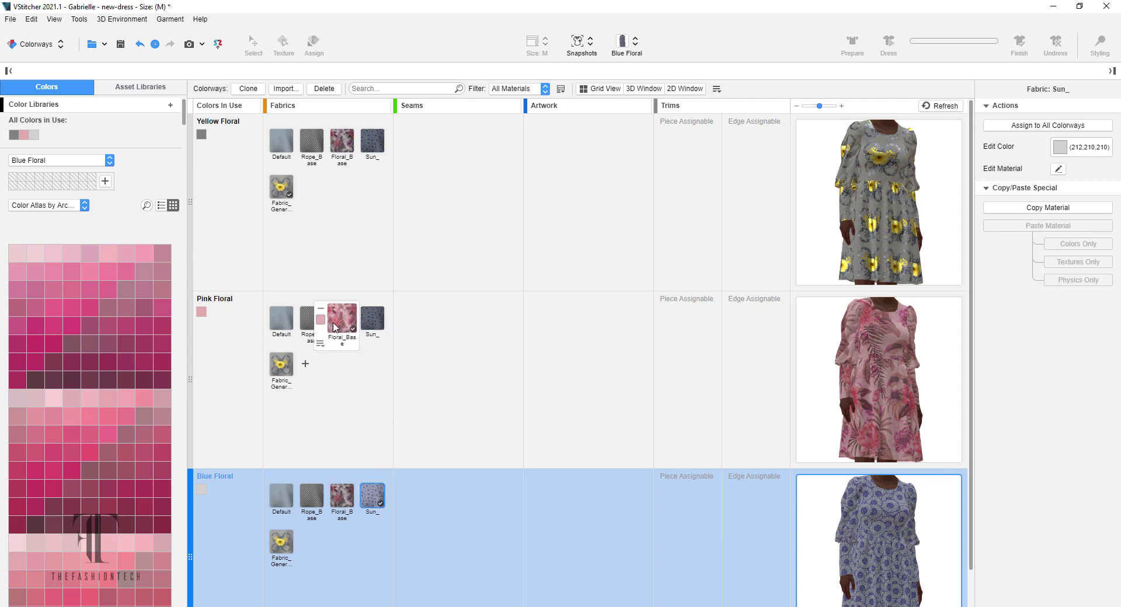
mouse_move(276, 190)
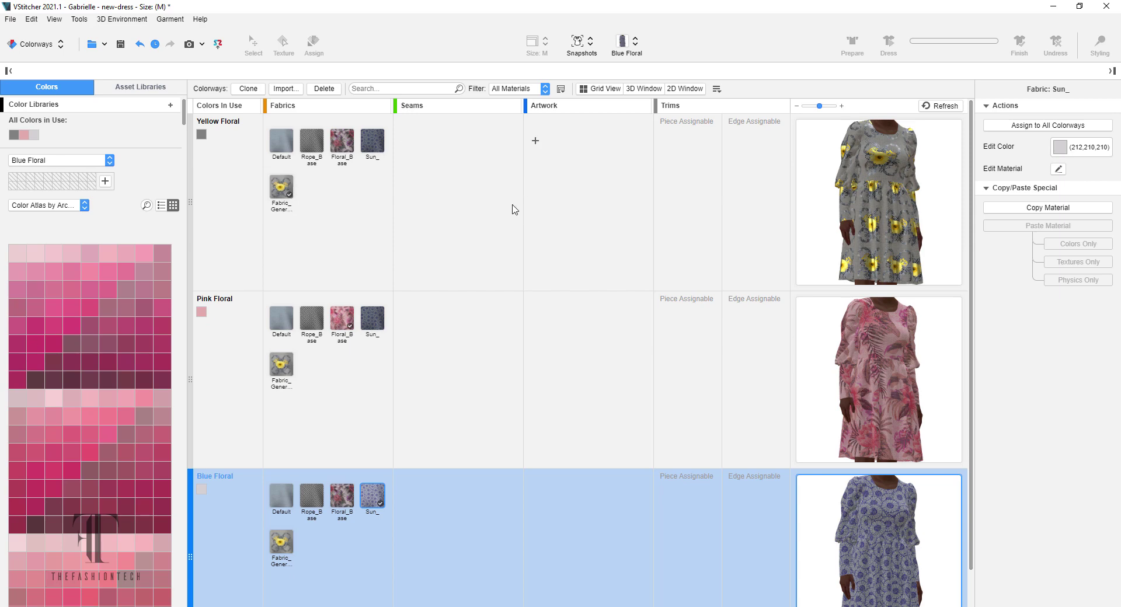
click(613, 200)
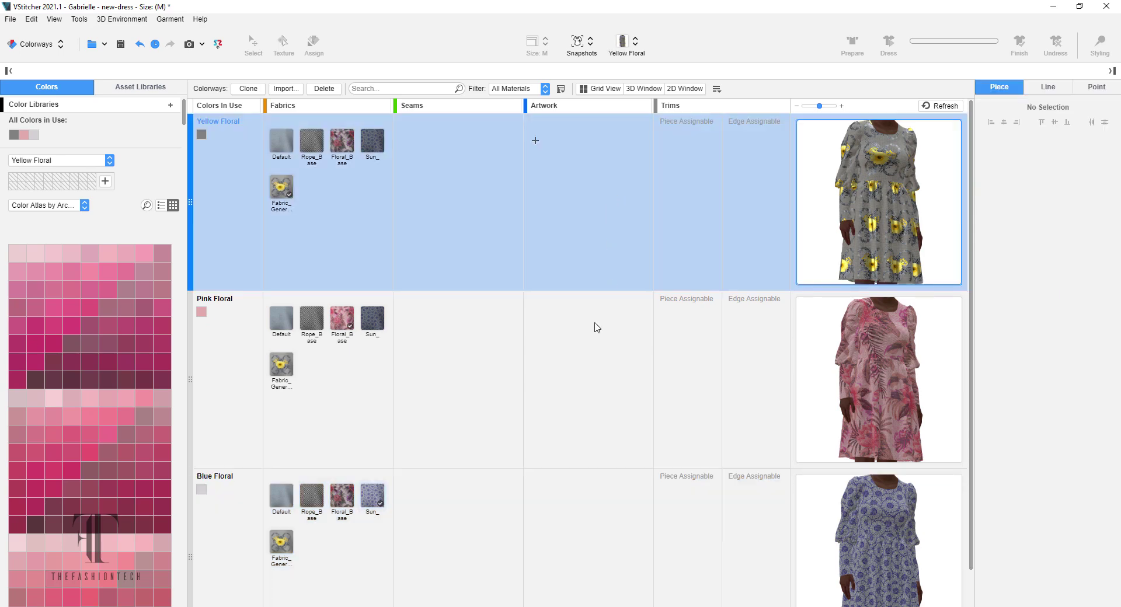
click(591, 351)
click(578, 512)
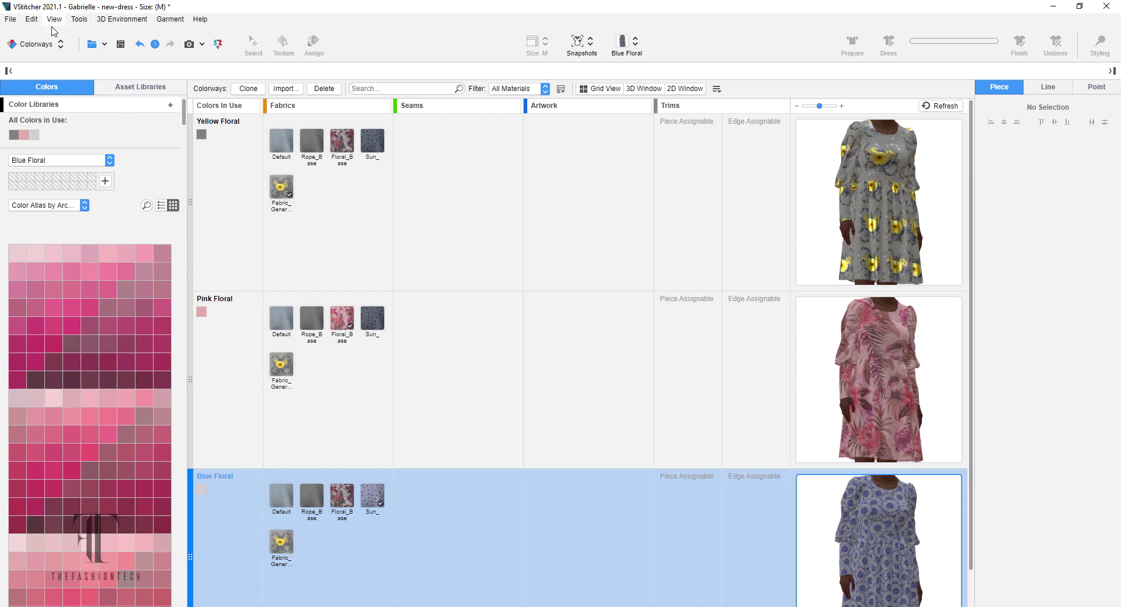
click(202, 45)
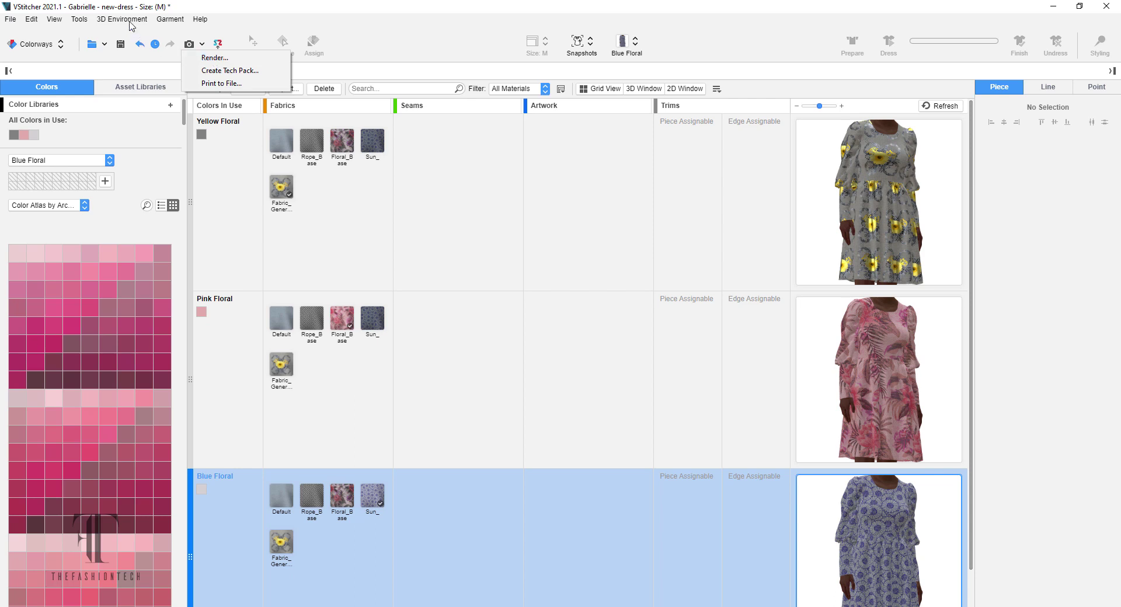
- Start a Render and include all three colorways (3/3), leaving the export preset unchanged
click(223, 58)
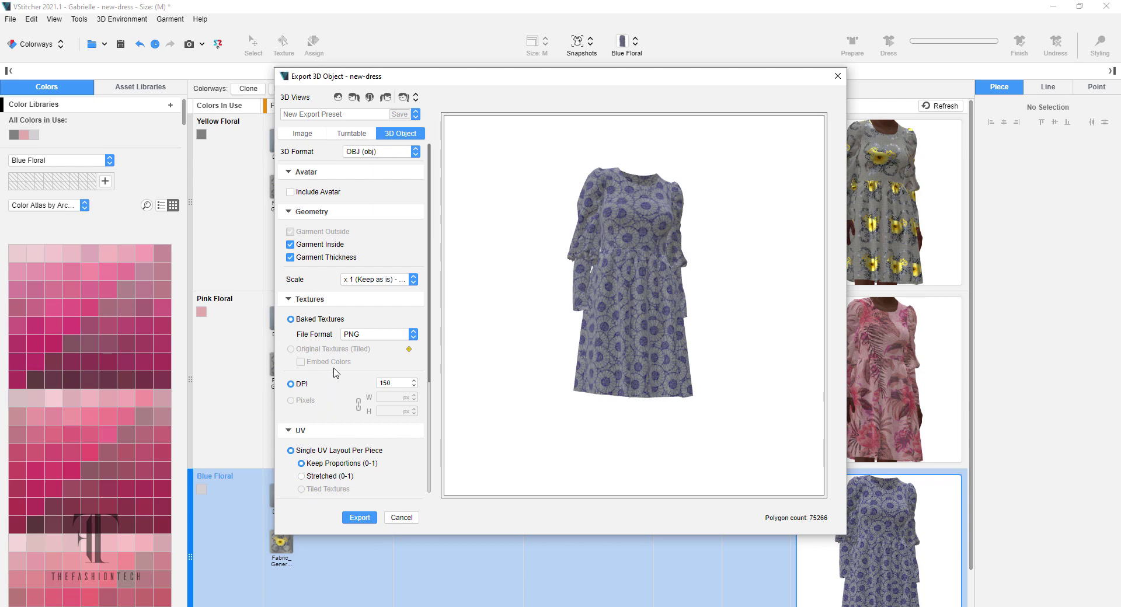
scroll(336, 372, down, 3)
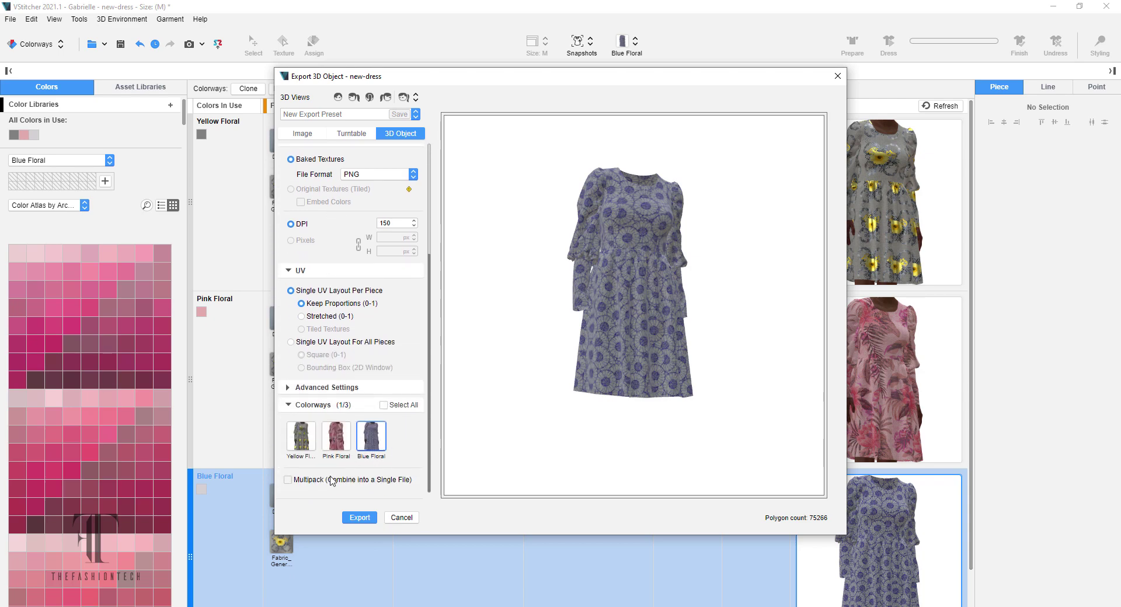
click(383, 406)
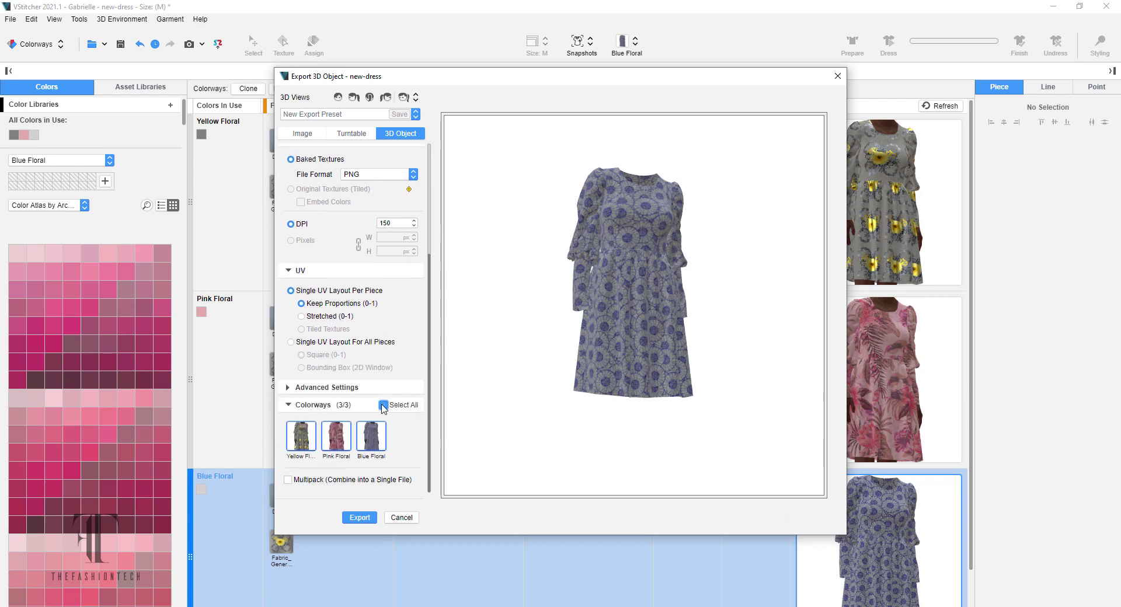
scroll(628, 316, up, 3)
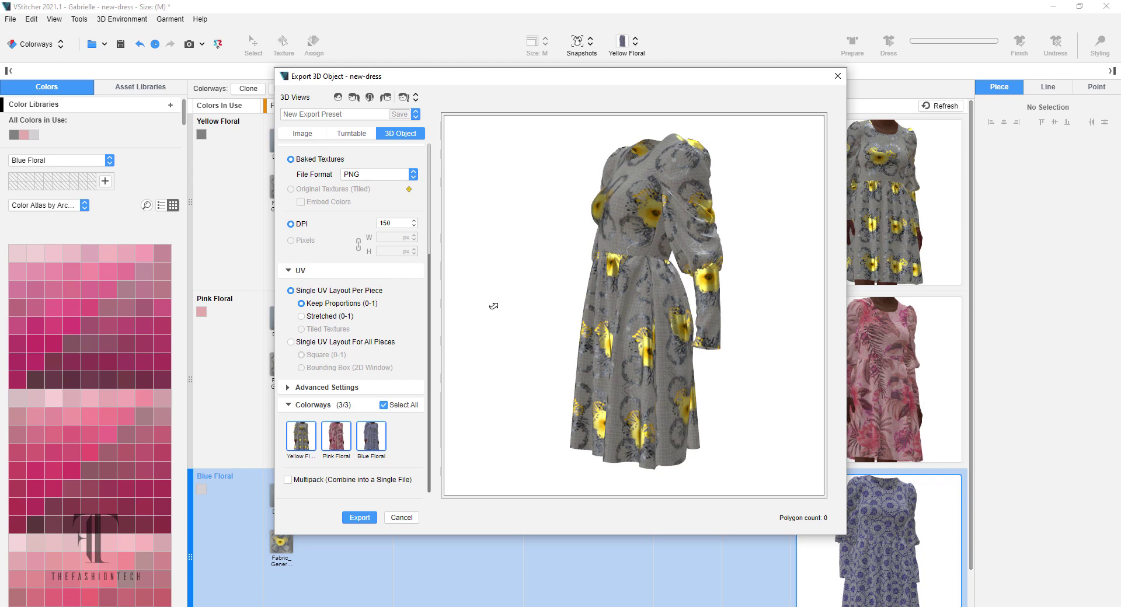
click(415, 114)
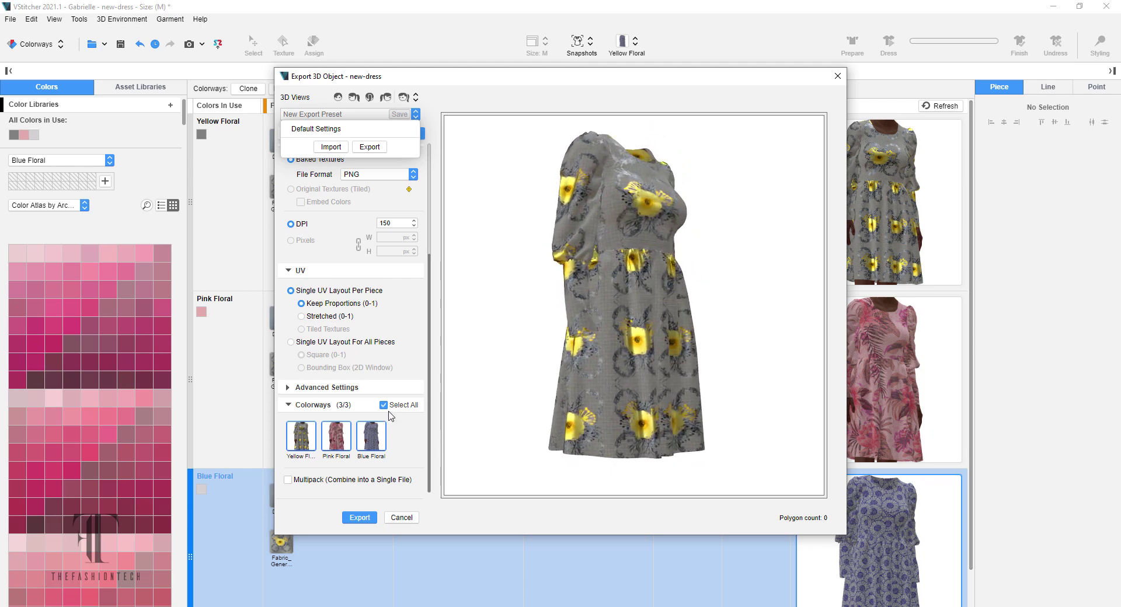
click(472, 95)
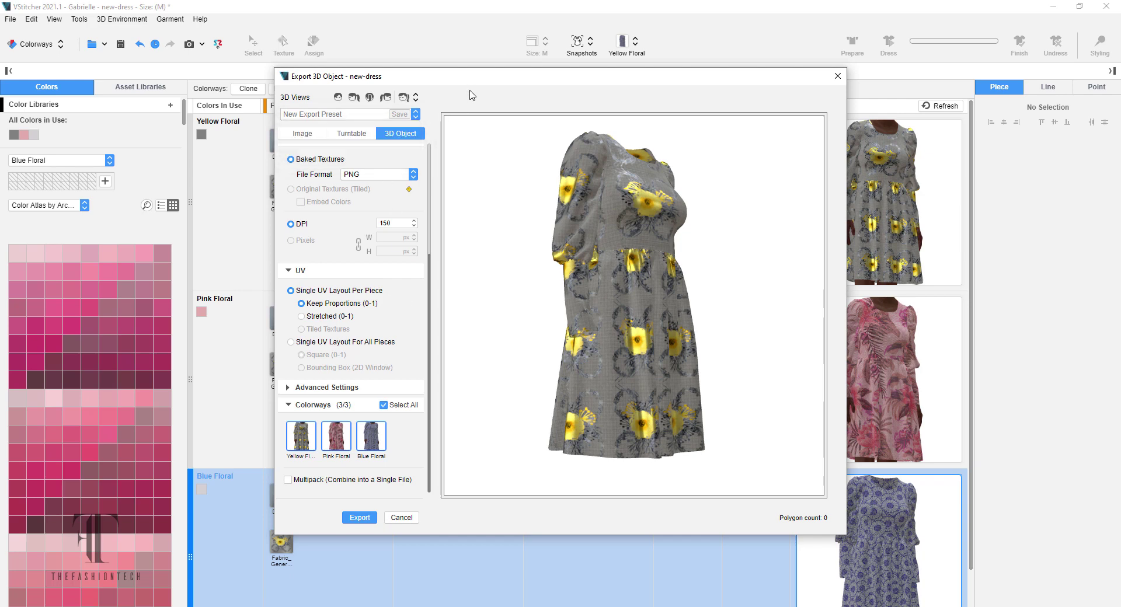
- Set up an image render of the Front and Back views with the avatar included
click(303, 134)
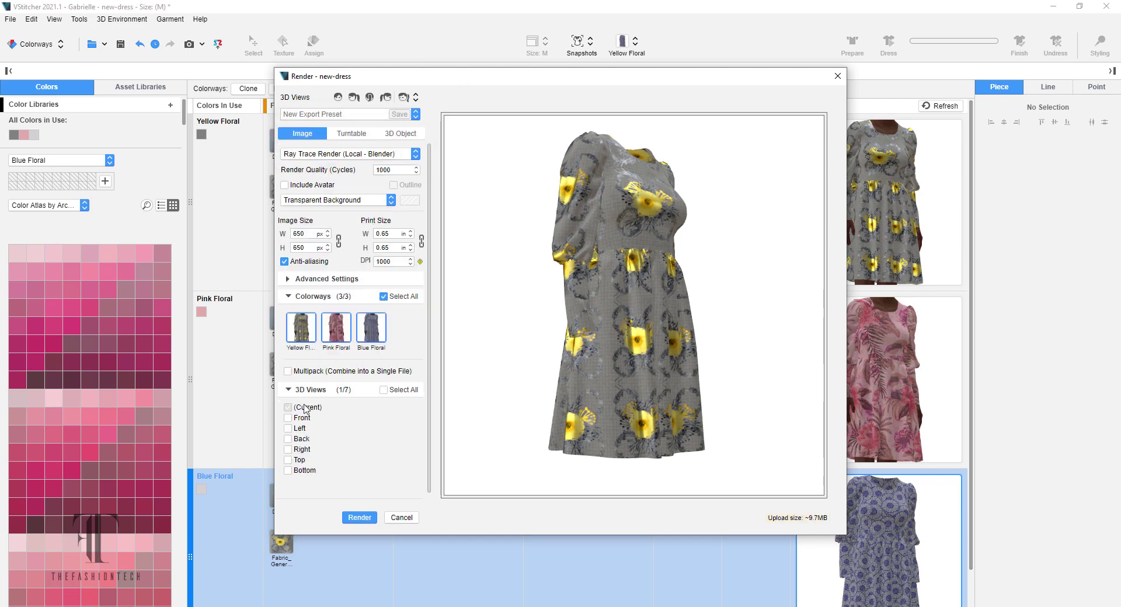
click(288, 418)
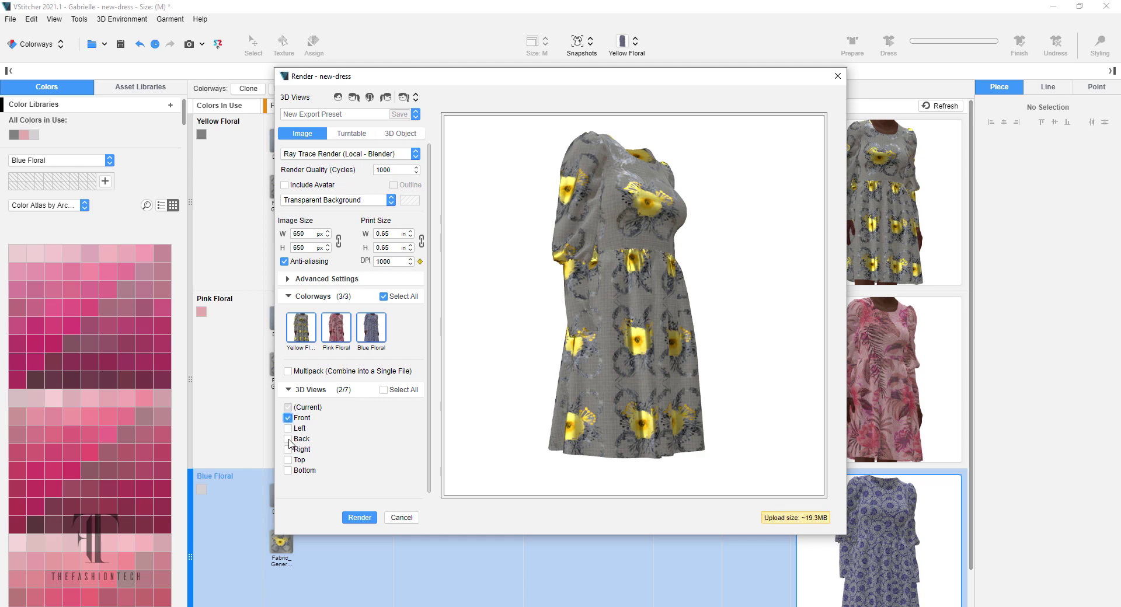
click(288, 439)
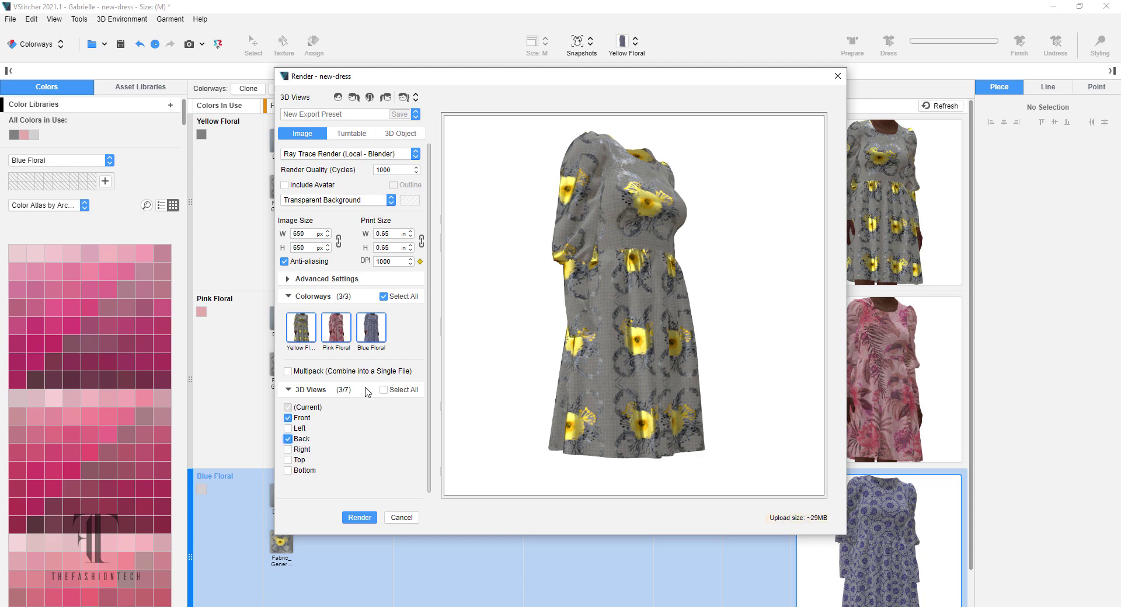
drag(497, 308, 498, 309)
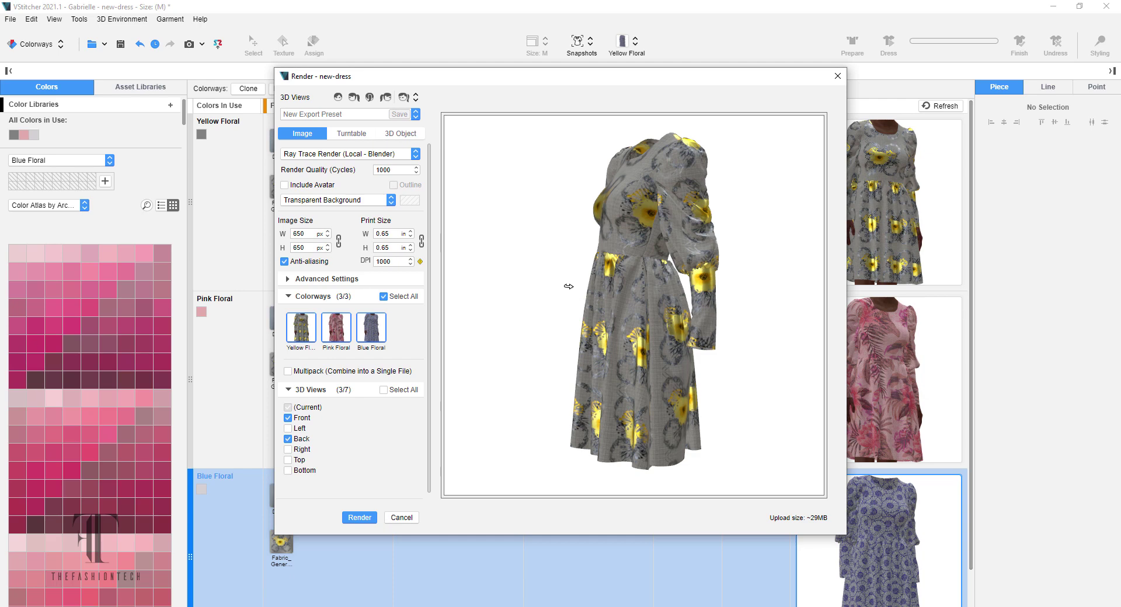
click(316, 186)
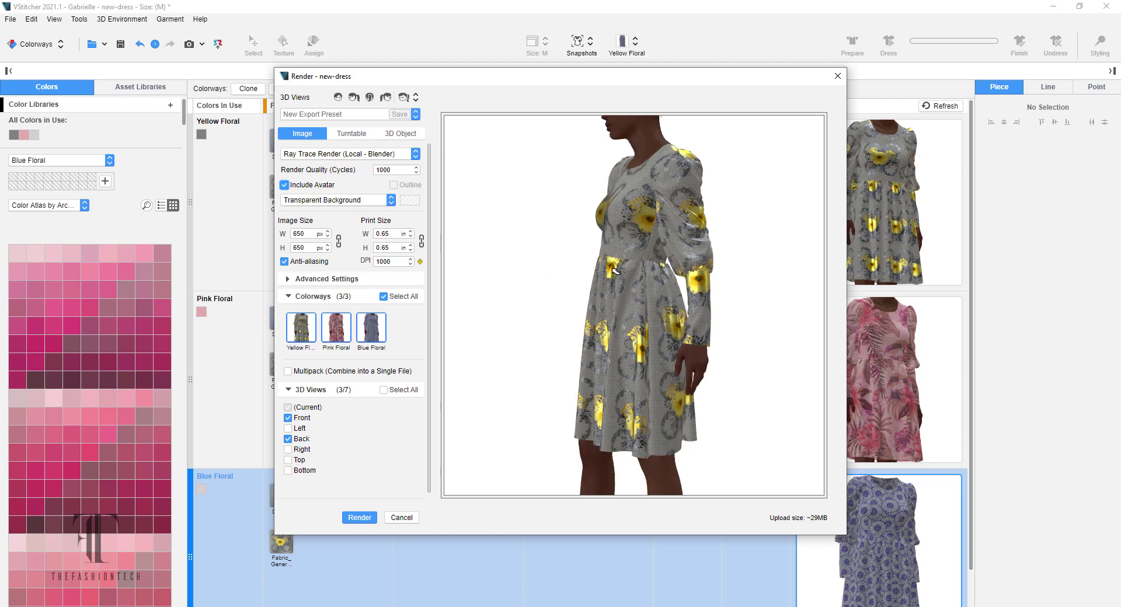
drag(799, 386, 781, 380)
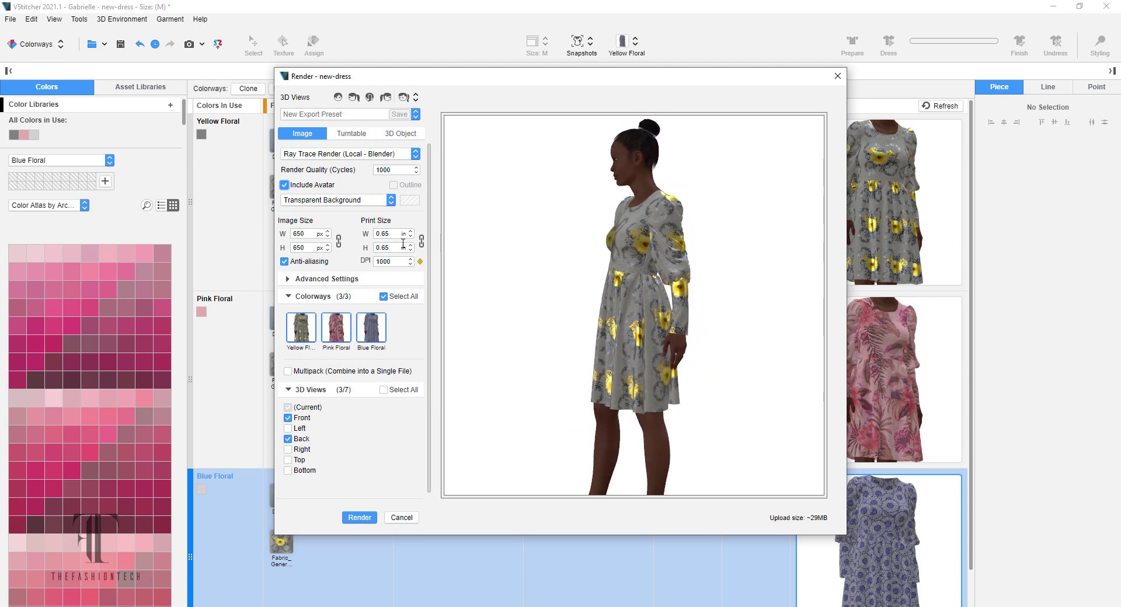
- Set the render image size to 1086 × 1920 px
double_click(314, 236)
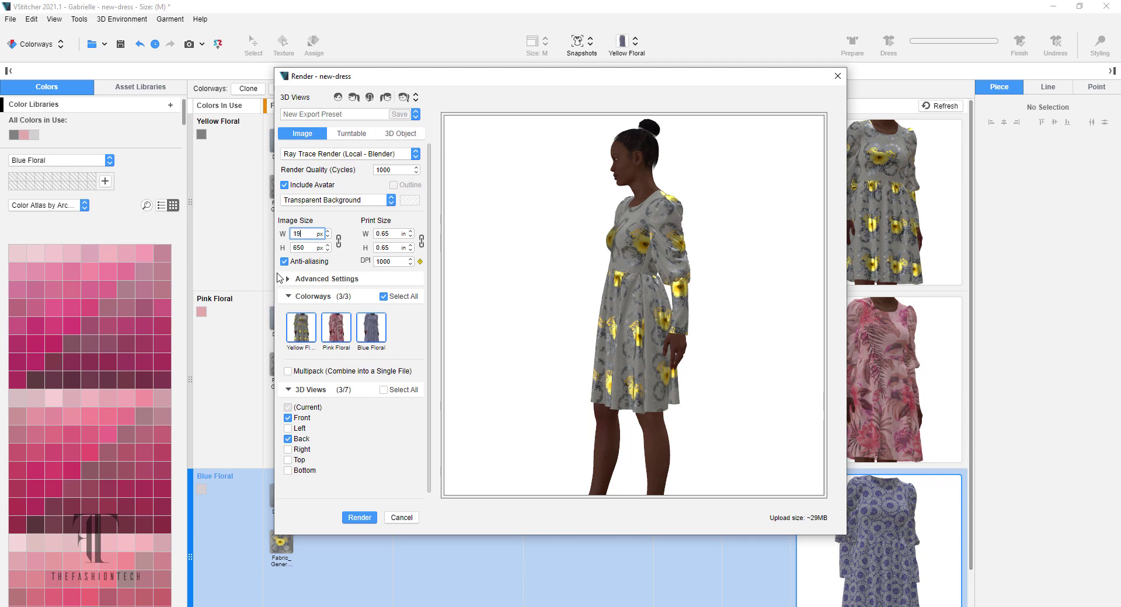
click(314, 250)
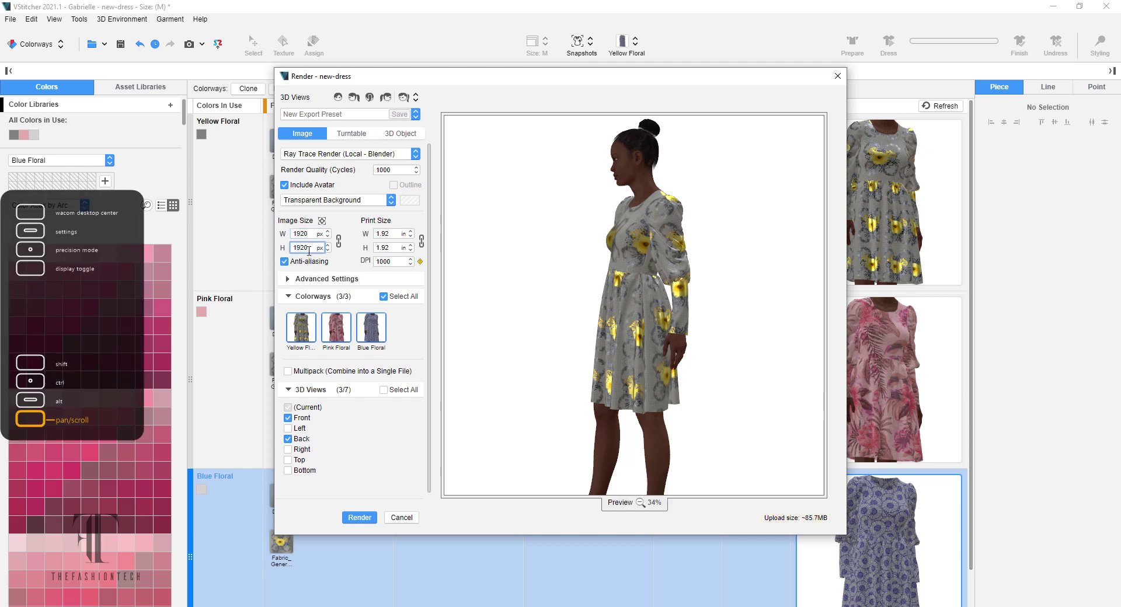
double_click(309, 251)
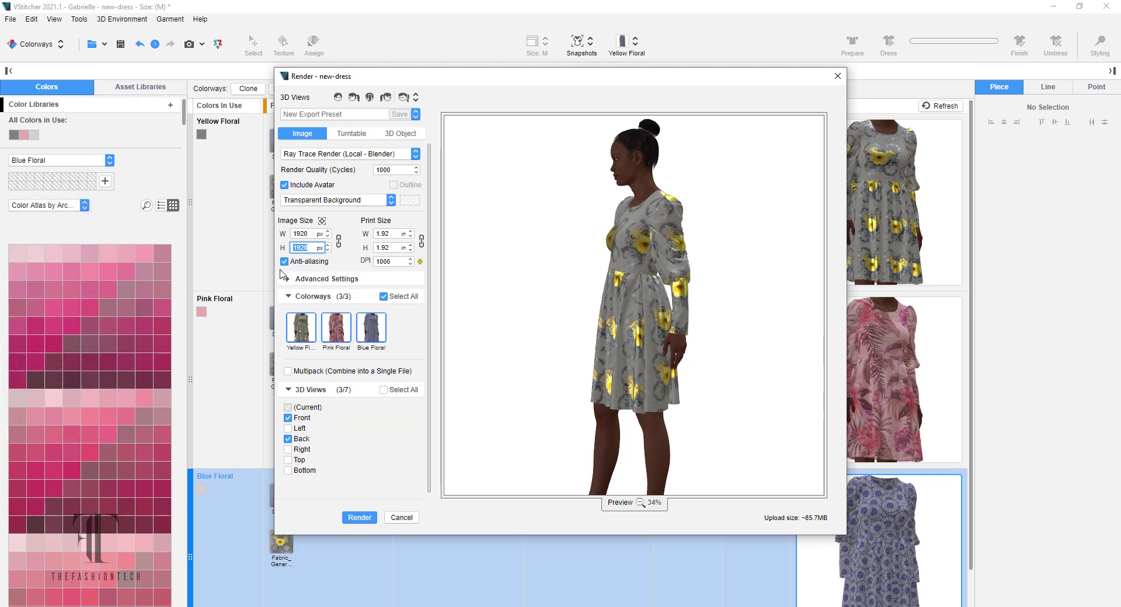
text(10)
key(Return)
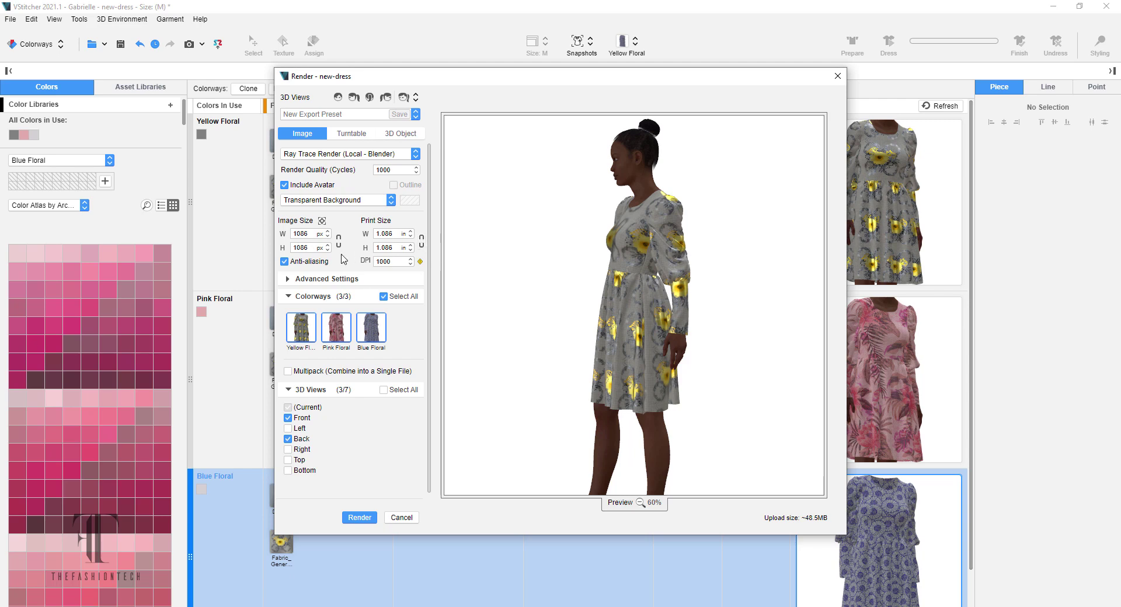
double_click(316, 233)
double_click(313, 247)
text(192)
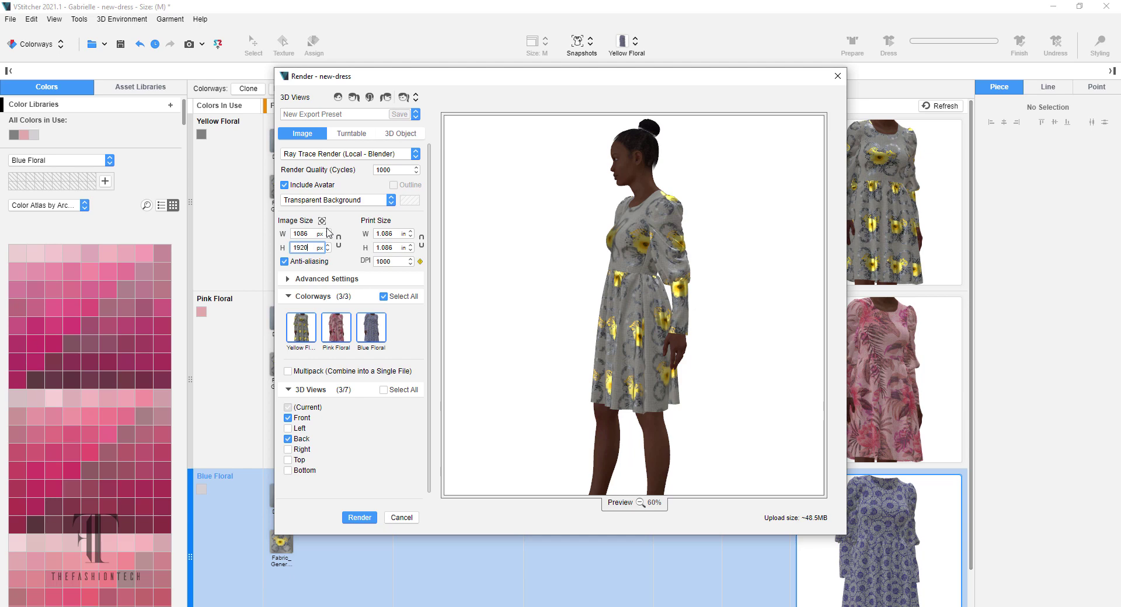
key(Return)
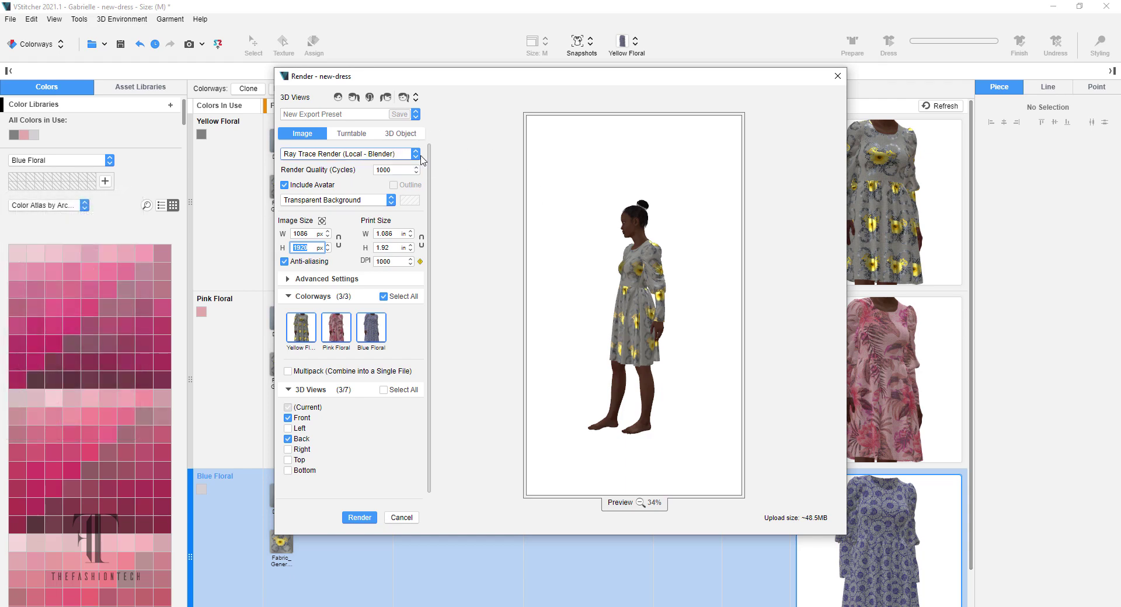
- Rotate the preview to frame the avatar full-length in the portrait image
scroll(622, 239, up, 3)
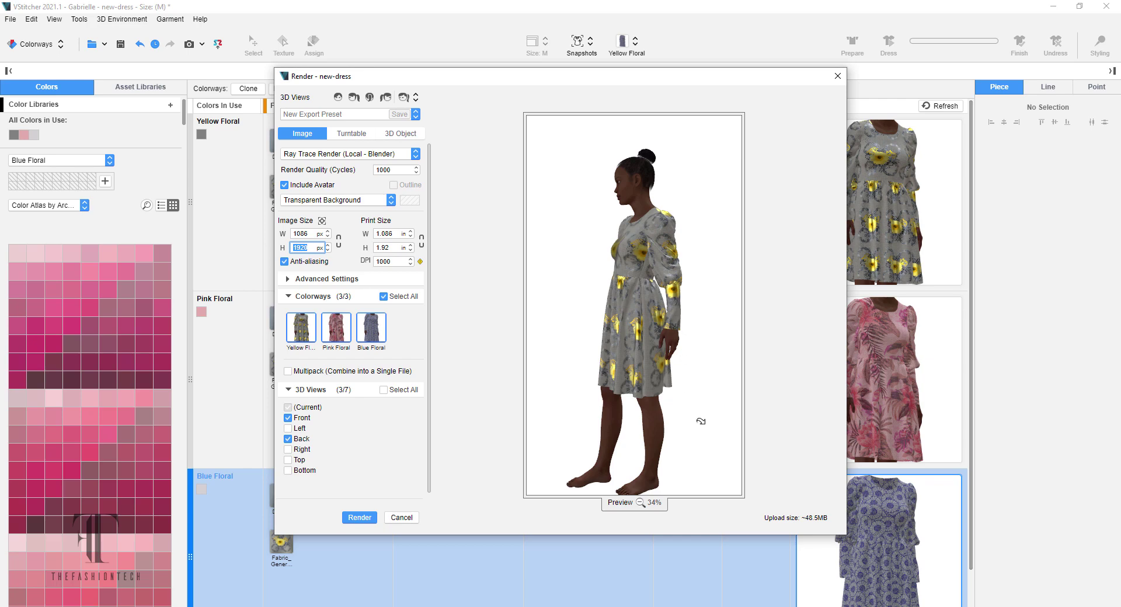
drag(701, 422, 701, 415)
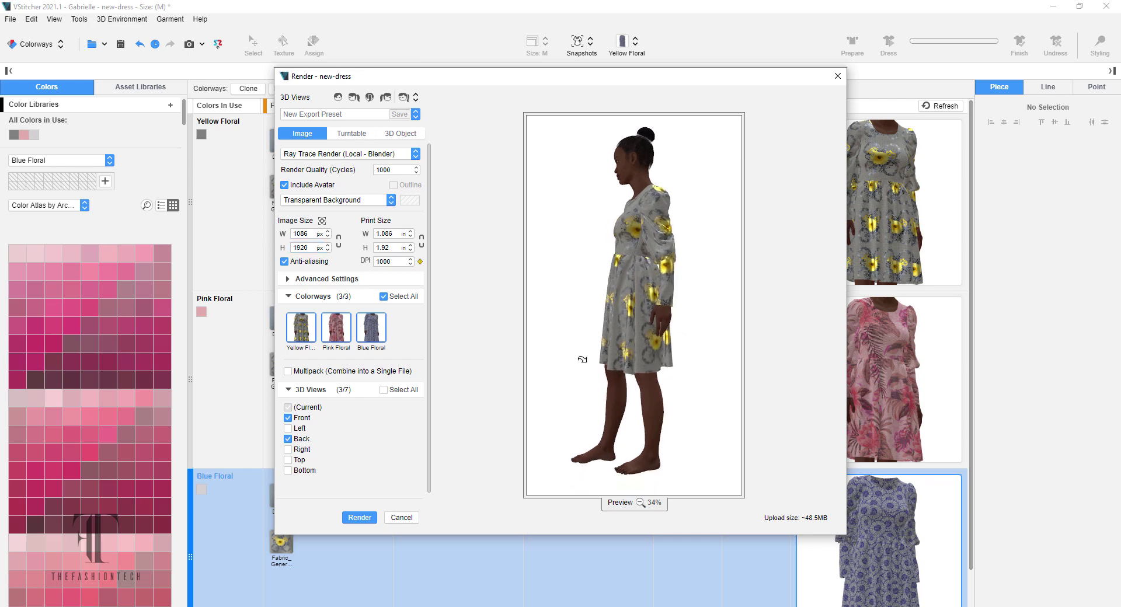
drag(583, 360, 578, 350)
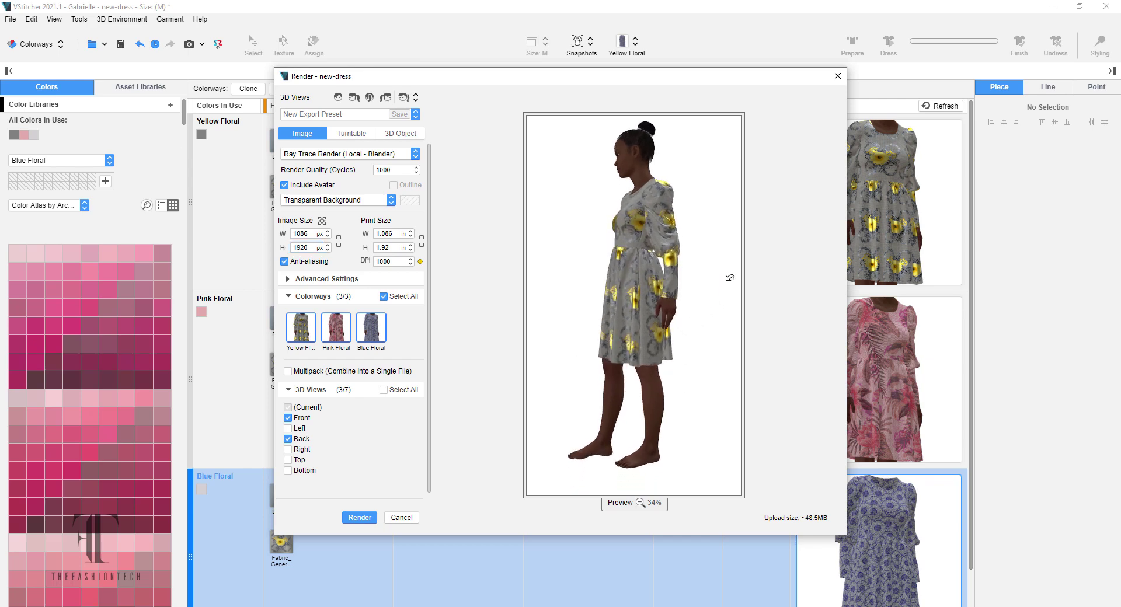
drag(724, 275, 706, 292)
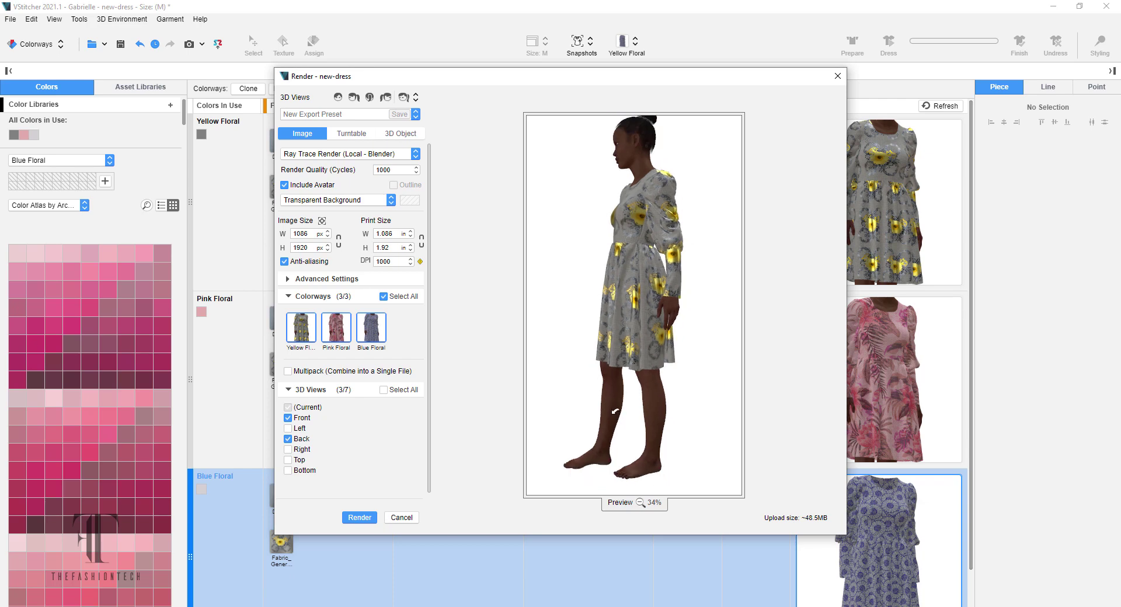
drag(616, 412, 703, 212)
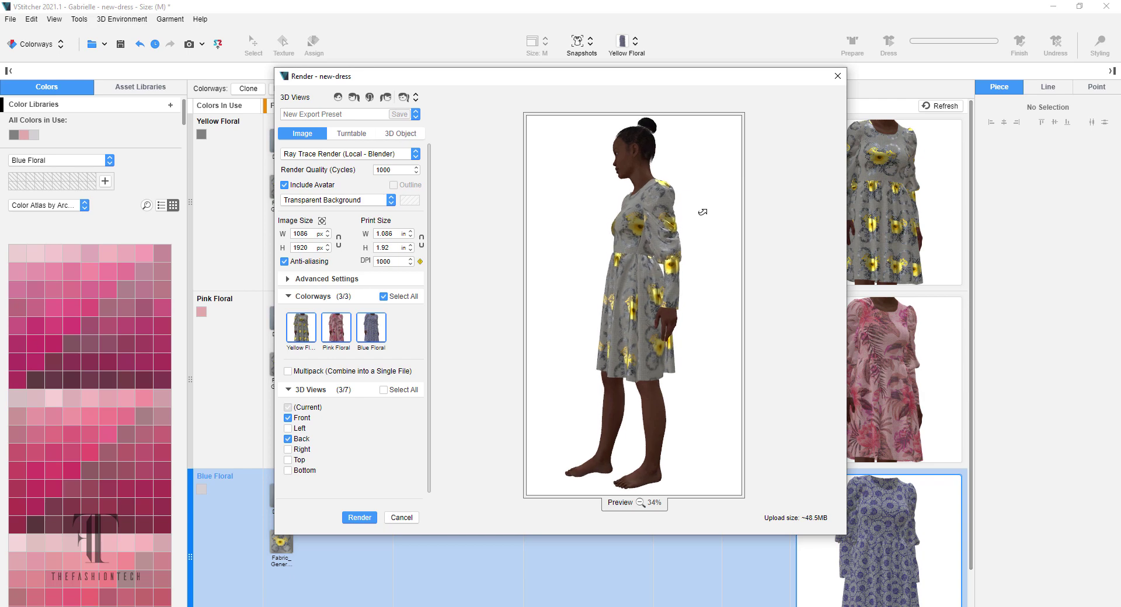
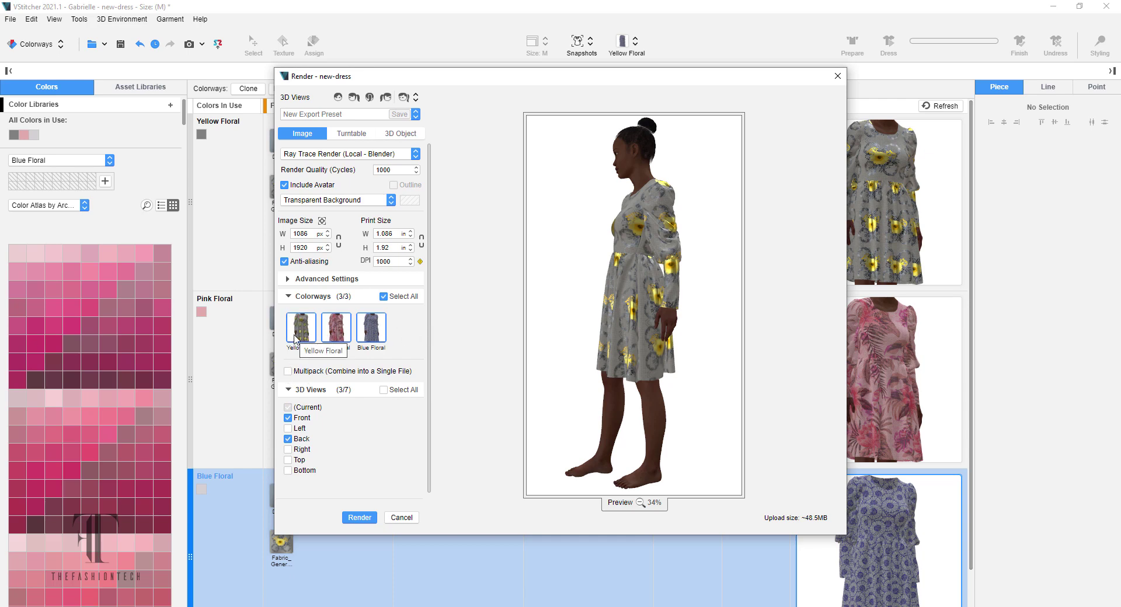
- Tick Multipack to combine all colorways into a single file, then close the Render dialog
click(289, 371)
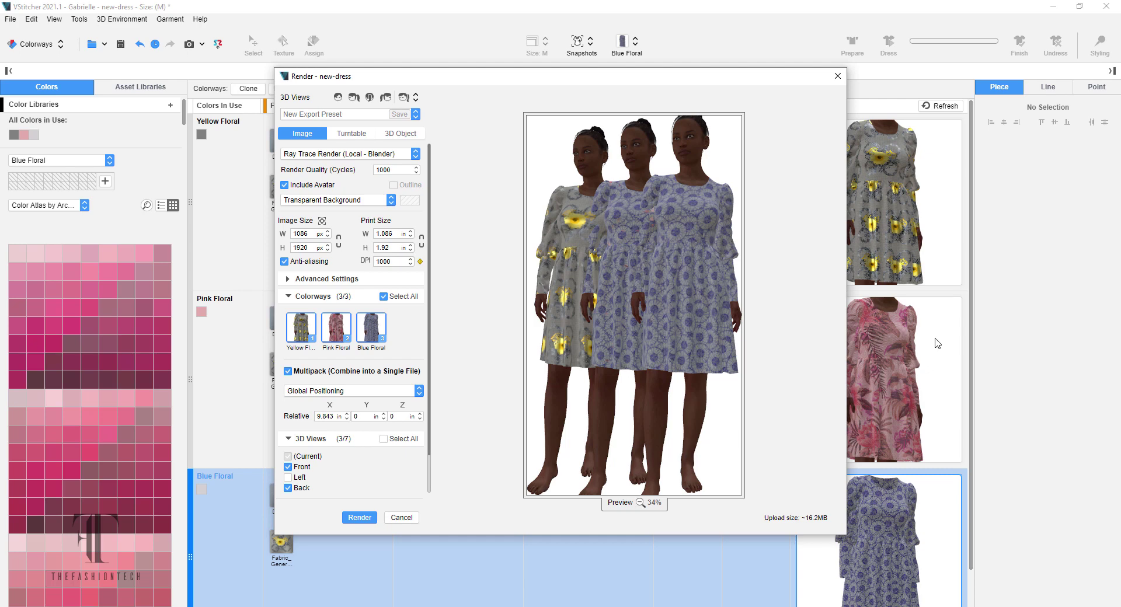
click(838, 77)
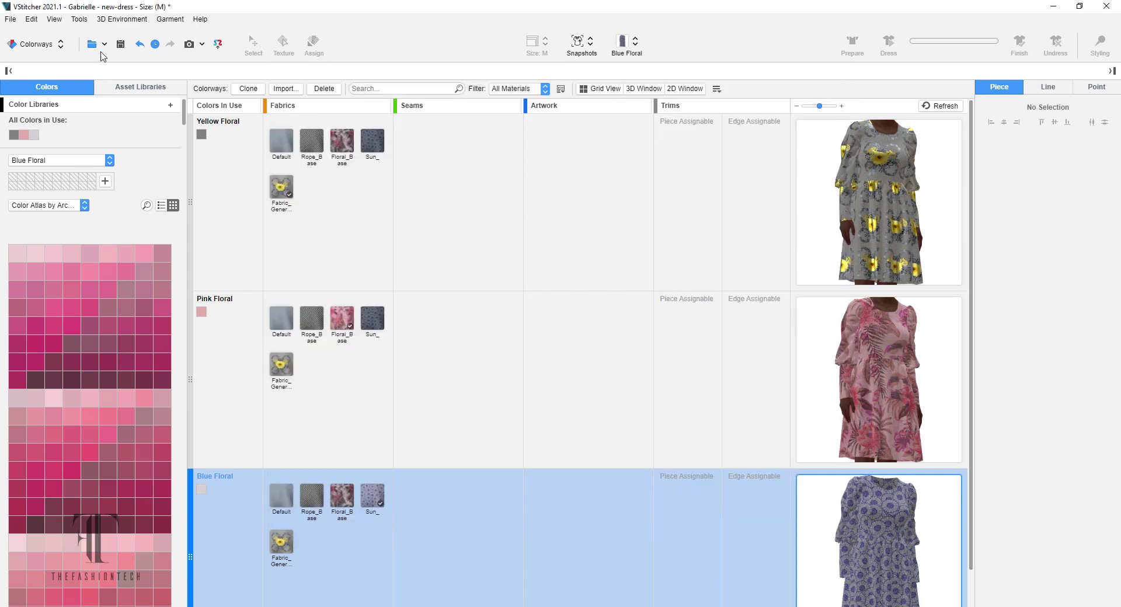
- Save the project and switch to the Home workspace
click(120, 46)
click(63, 46)
click(66, 61)
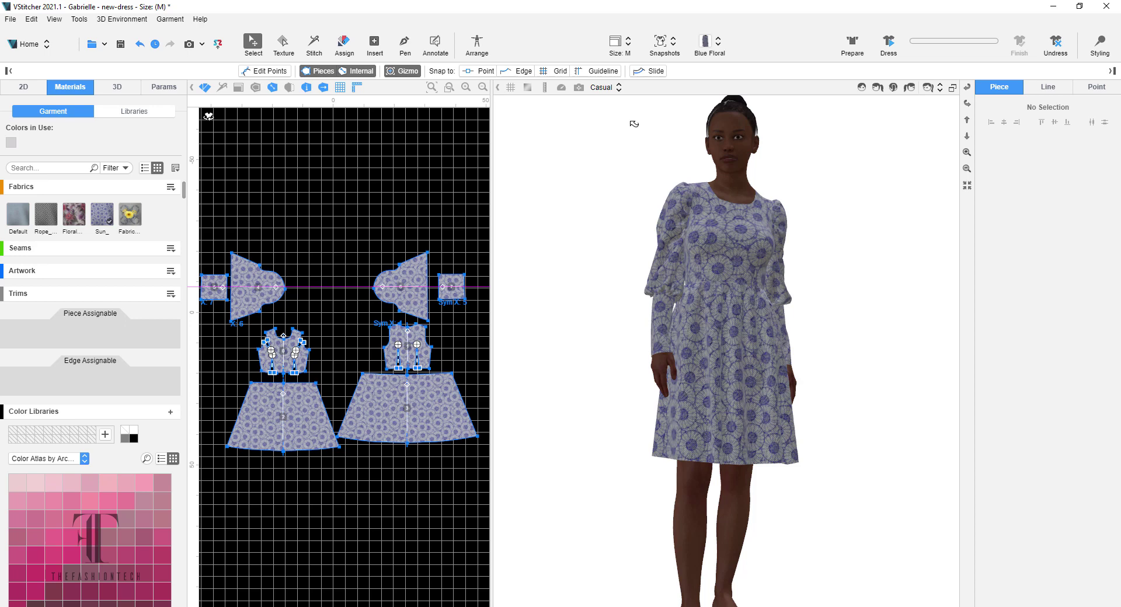
- Cycle the dress through the Pink and Yellow Floral colorways, settle on Blue Floral, and save
click(707, 42)
click(685, 87)
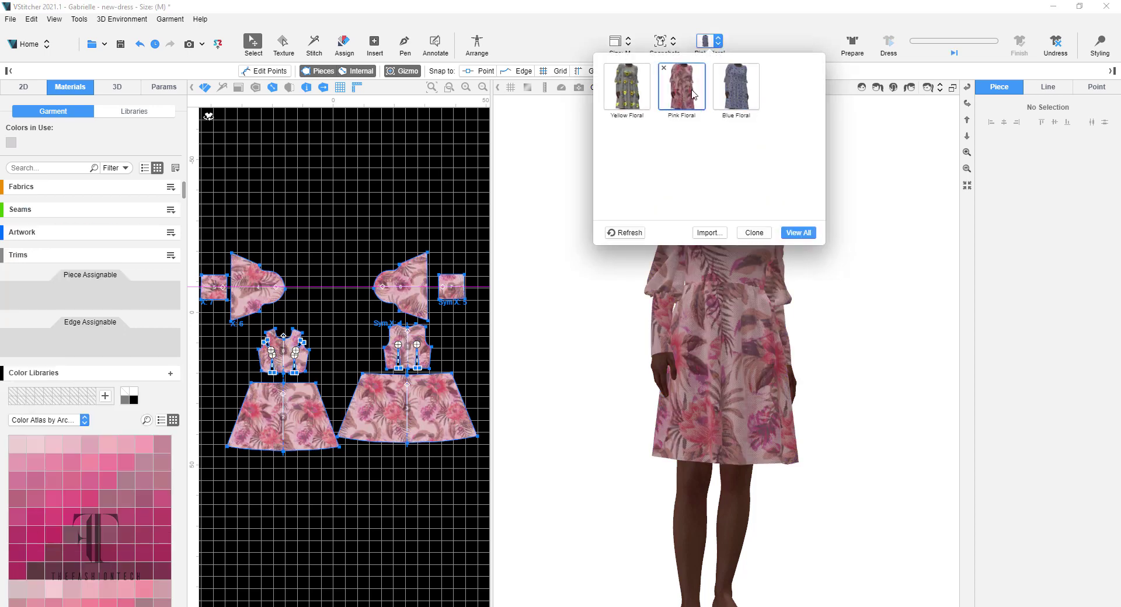
click(636, 98)
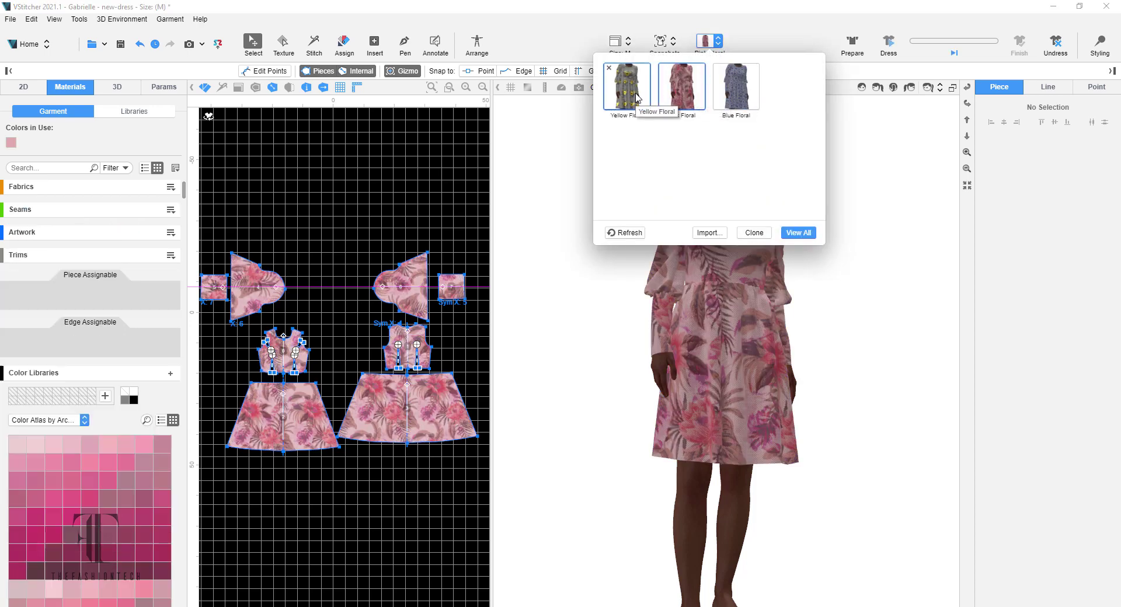
click(626, 233)
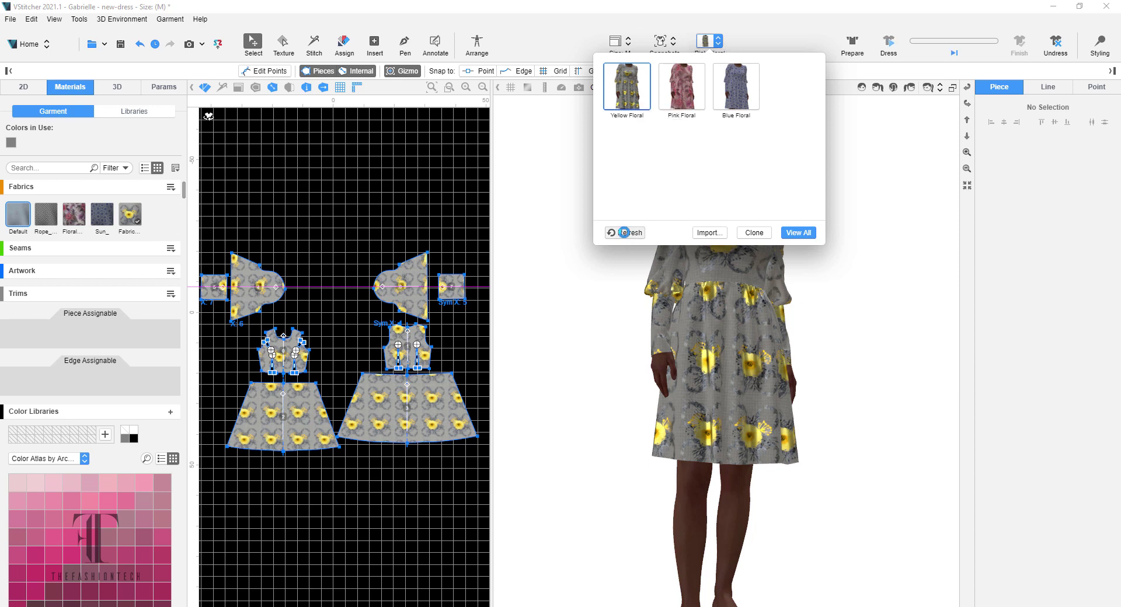
click(682, 86)
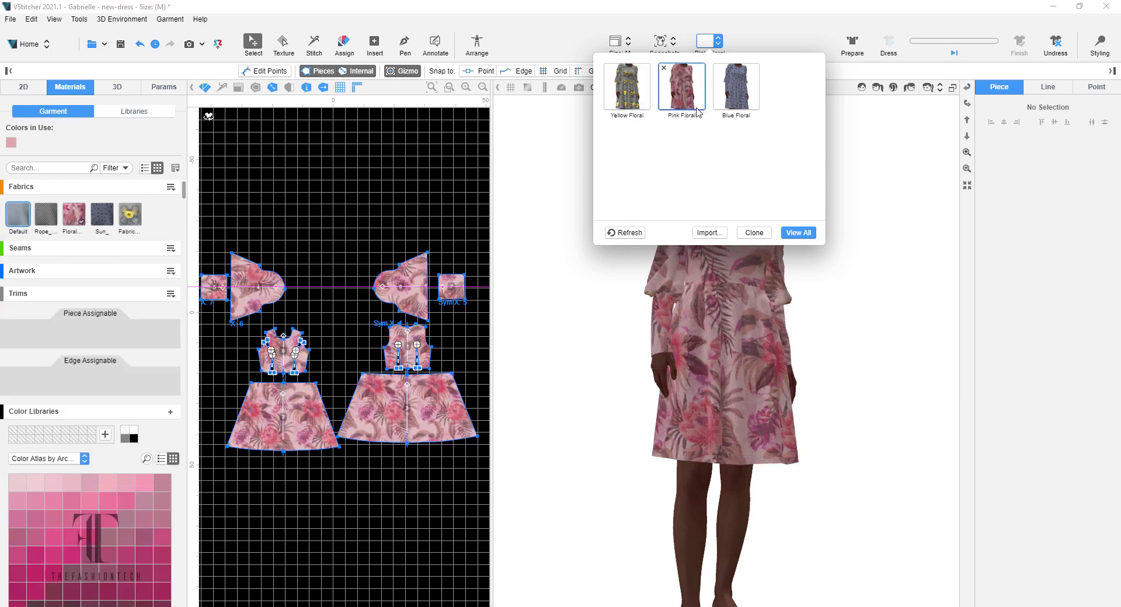
click(743, 93)
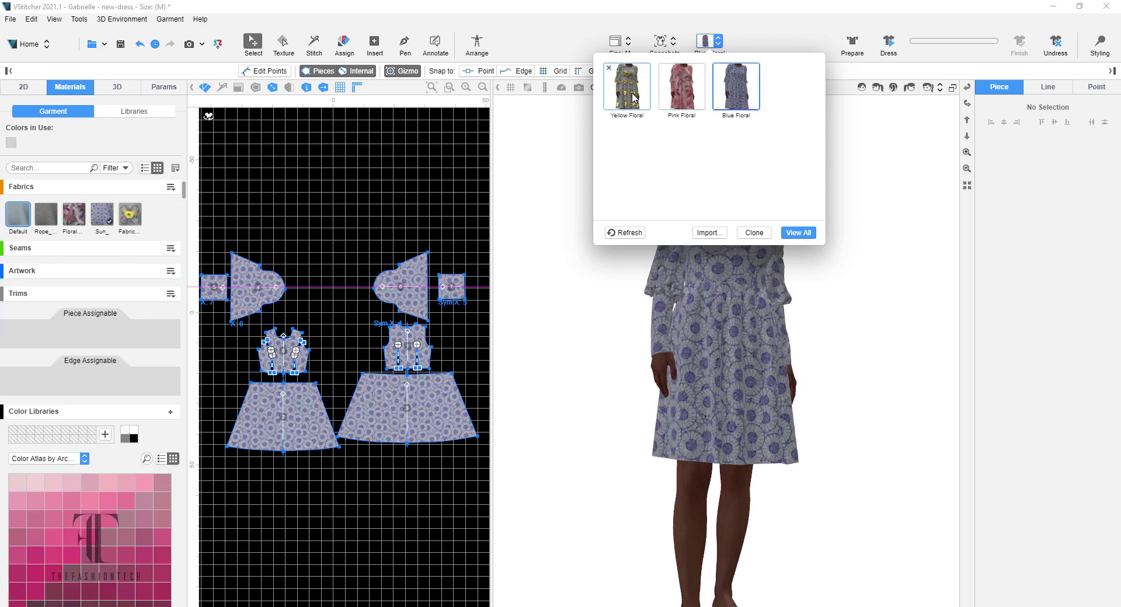
click(121, 45)
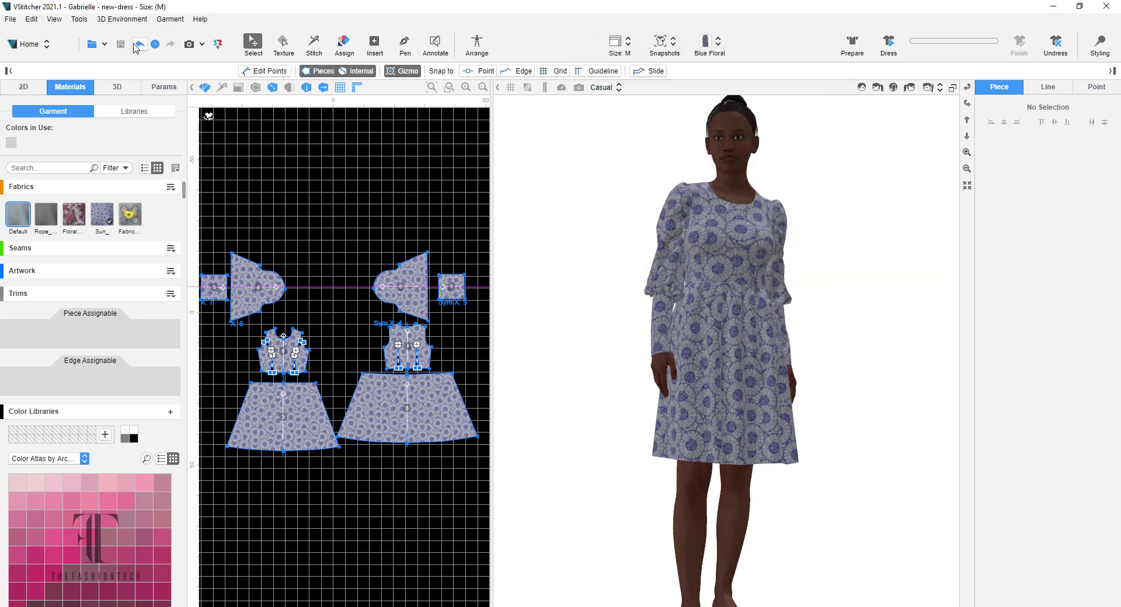
click(189, 44)
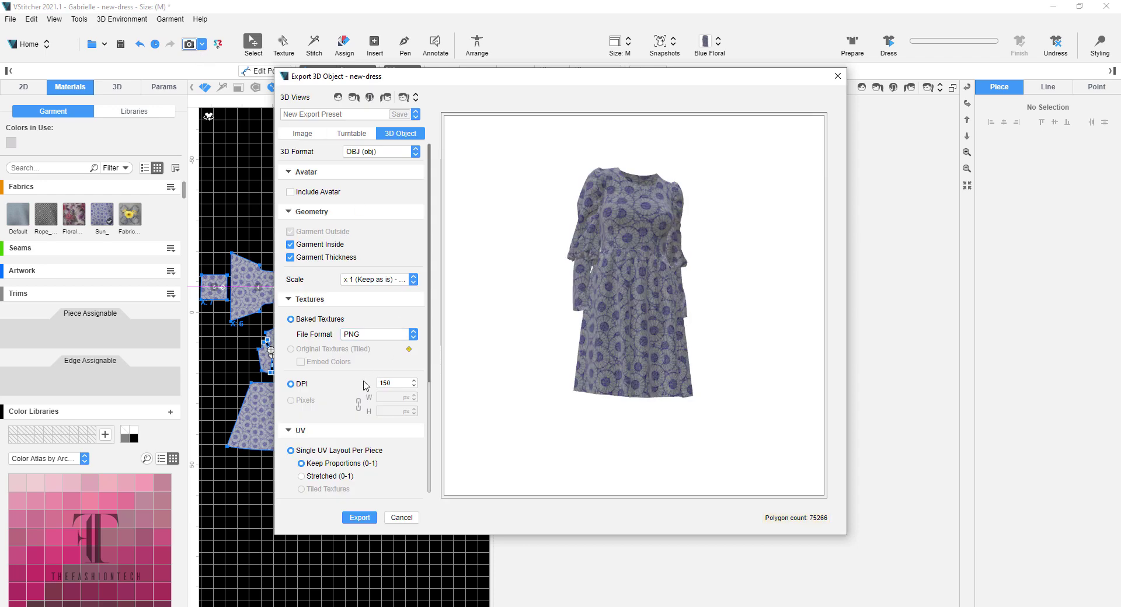
- Include all three colorways in the 3D export and combine them into one Multipack file
scroll(341, 319, down, 3)
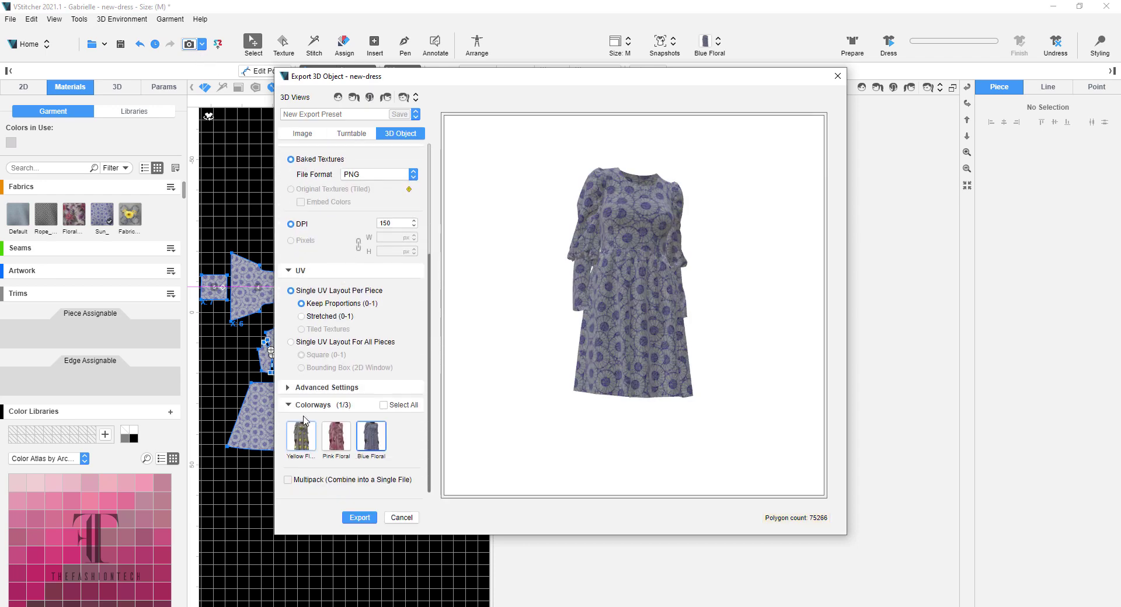
click(383, 405)
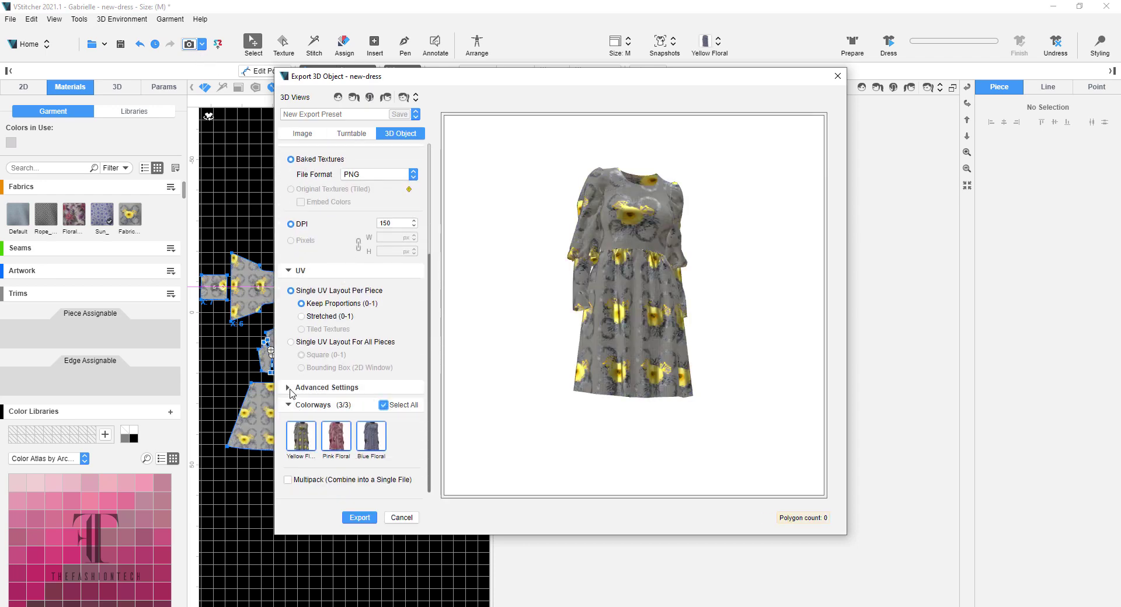
click(289, 388)
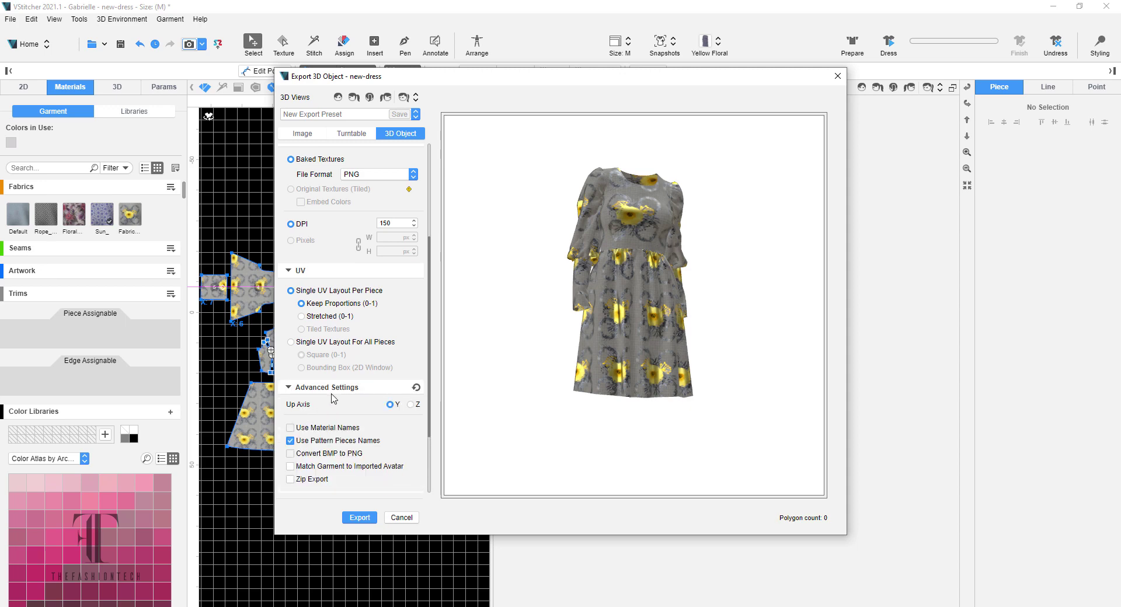
scroll(333, 398, down, 2)
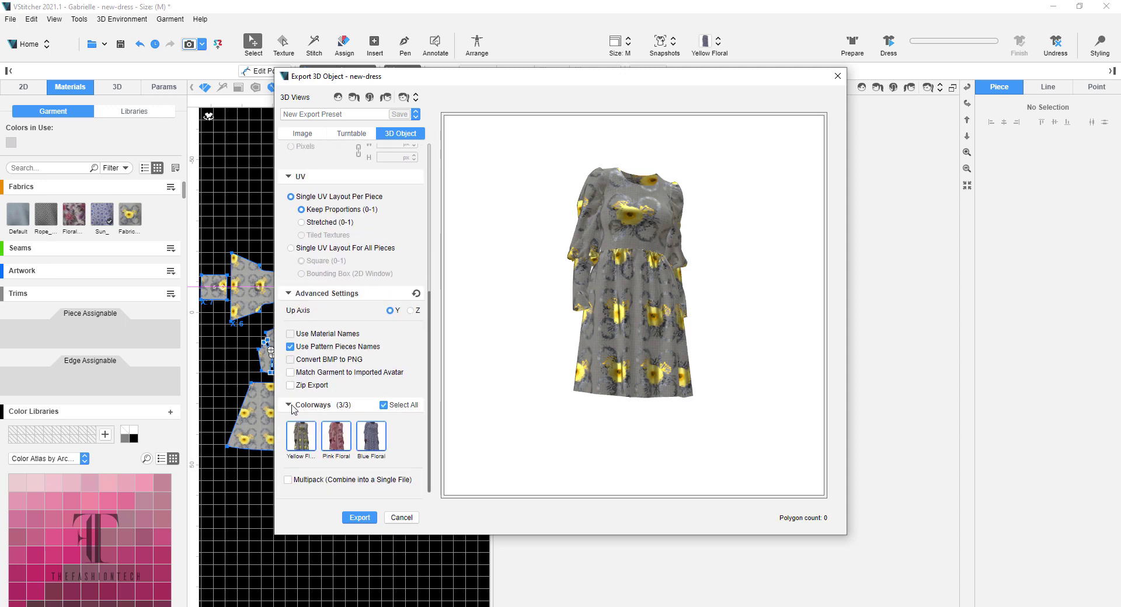
click(288, 480)
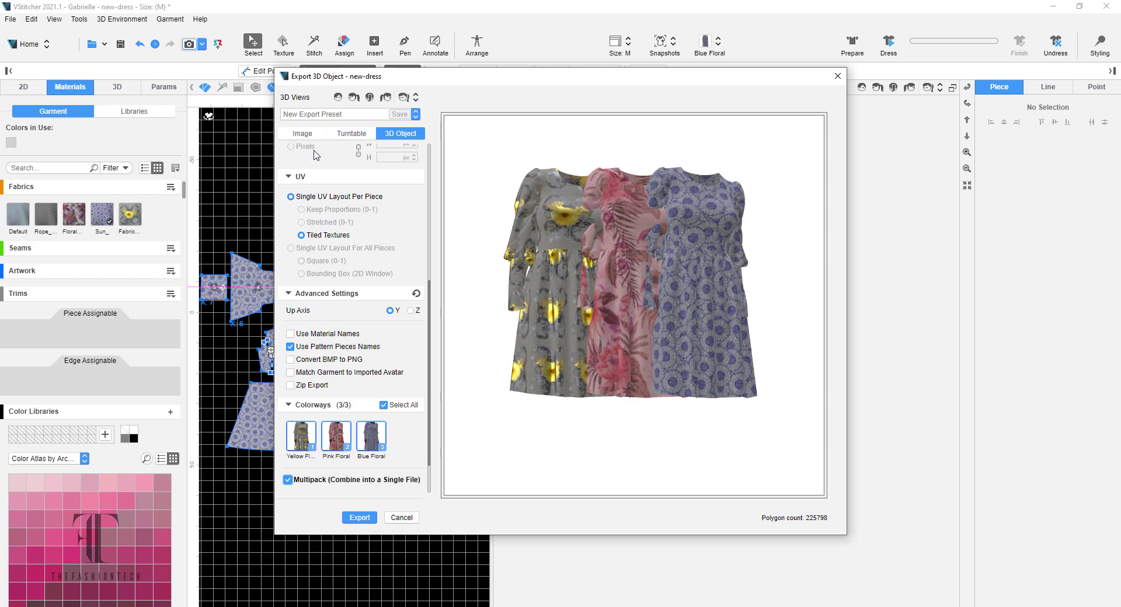
scroll(360, 418, down, 2)
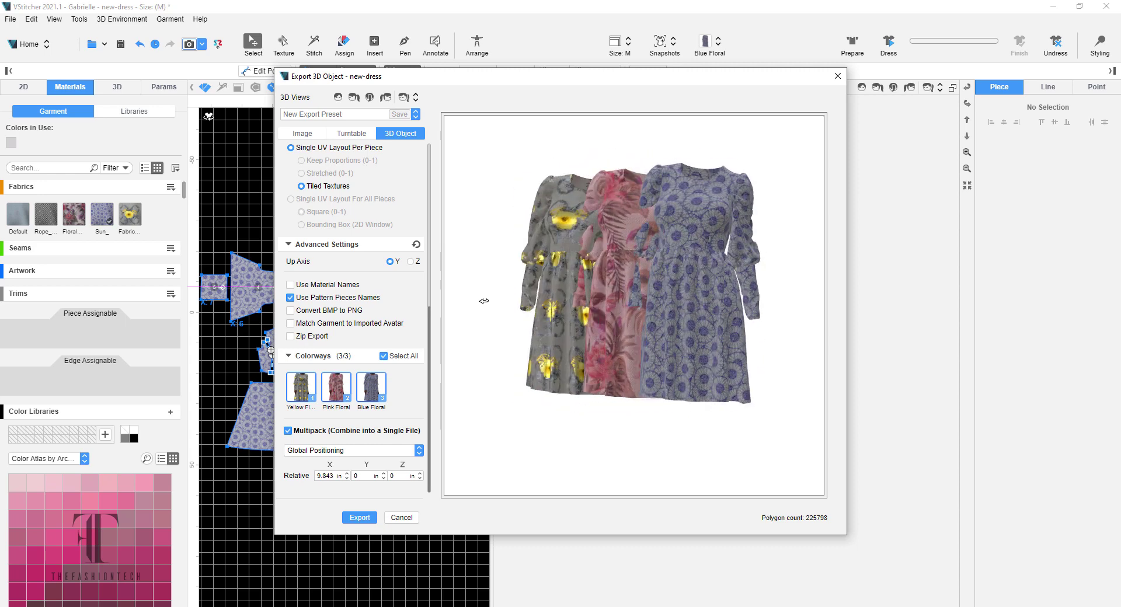
- Bring the Multipack Relative Y offset back down to 0
click(383, 475)
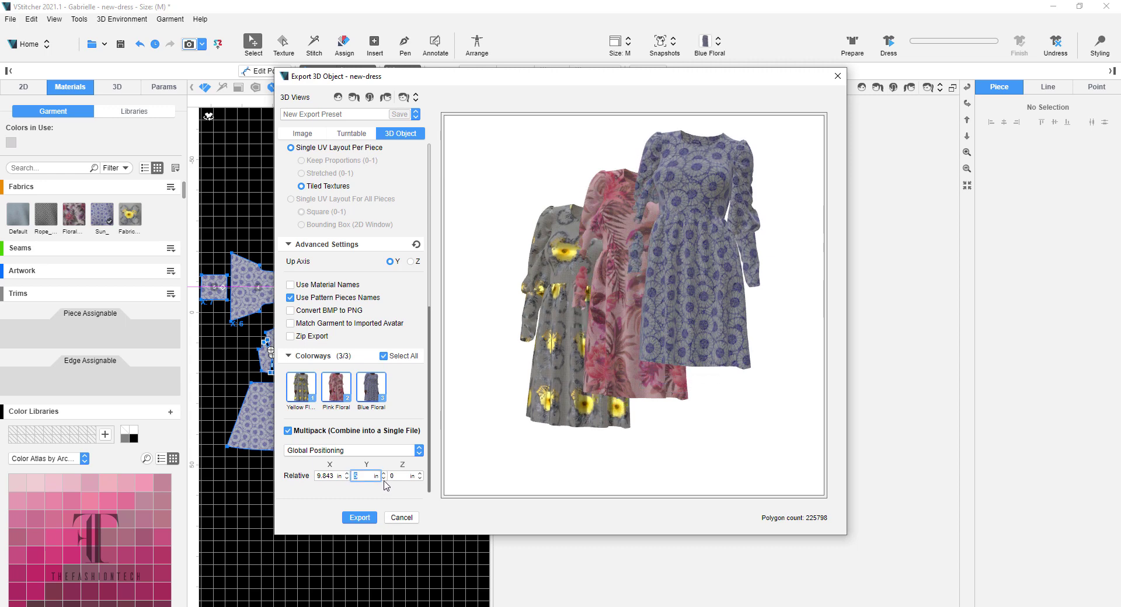
click(384, 480)
click(384, 479)
click(383, 480)
click(384, 480)
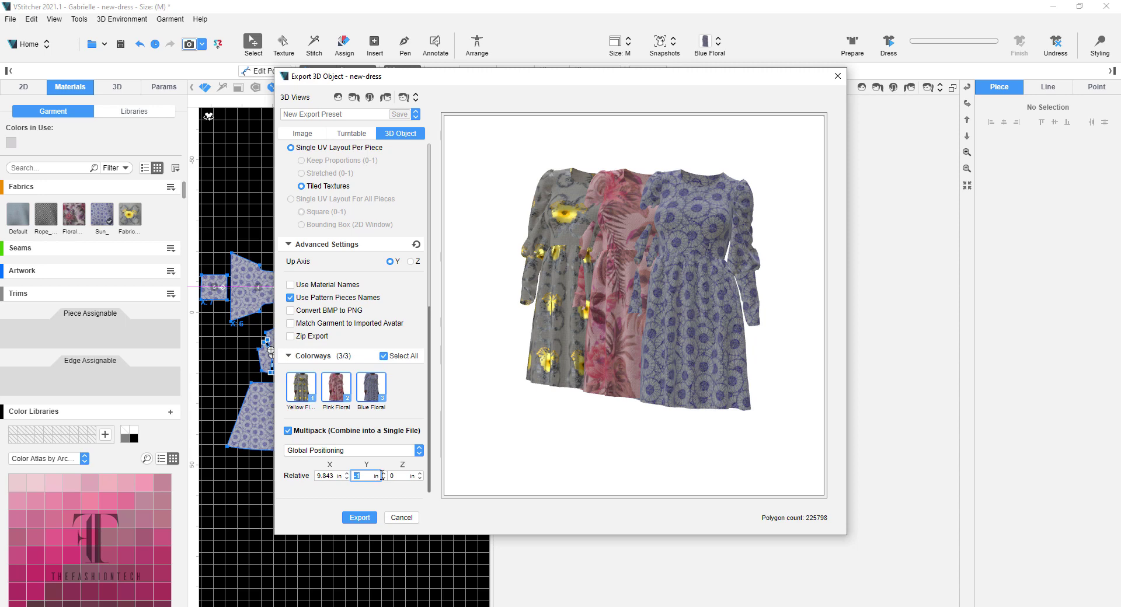
click(383, 479)
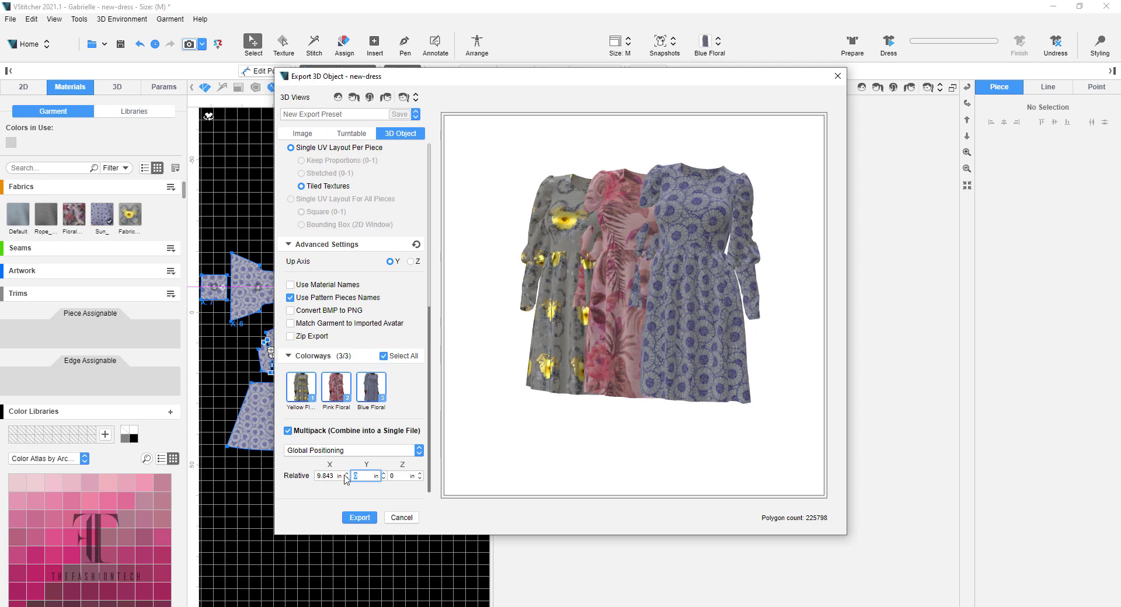
- Raise the X offset to 12.843 in and set the Z offset to -3
click(347, 473)
click(348, 473)
click(347, 473)
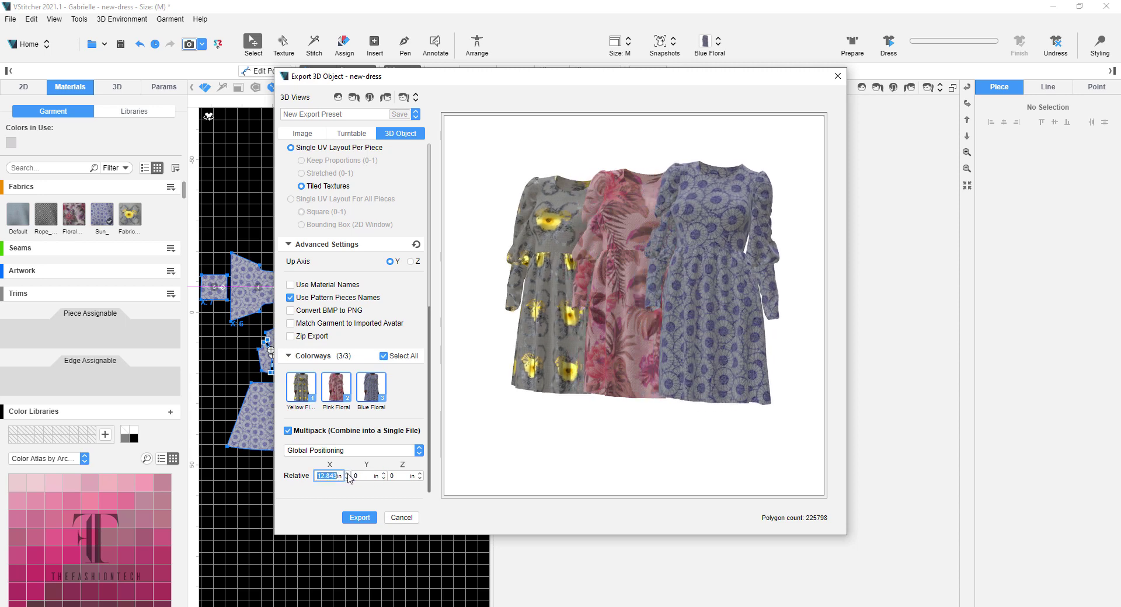
click(420, 473)
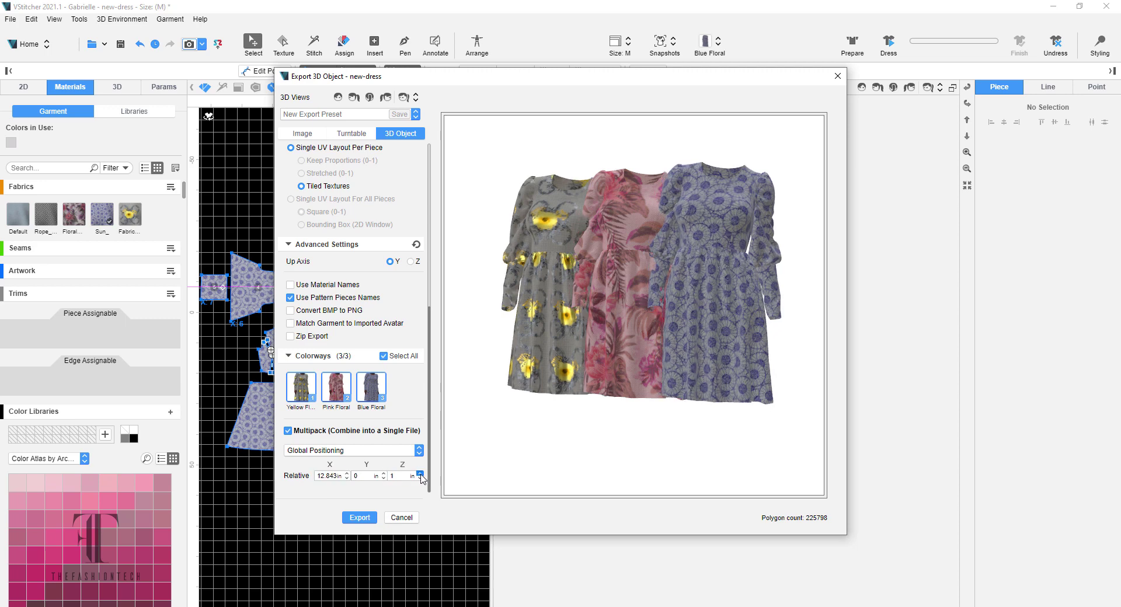
click(420, 473)
click(421, 474)
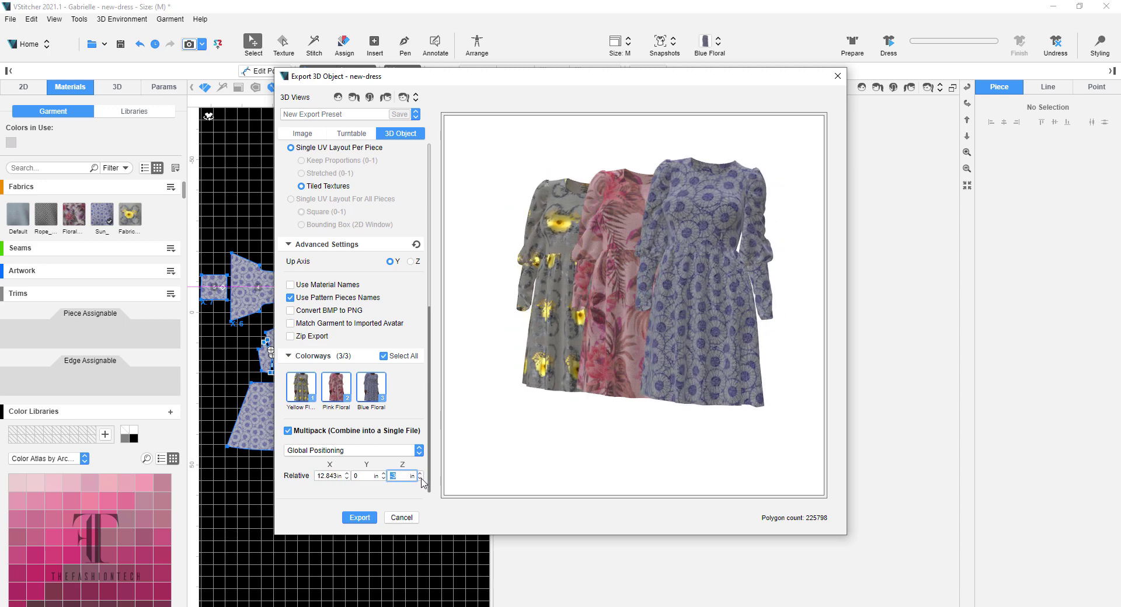
text(-3)
key(Return)
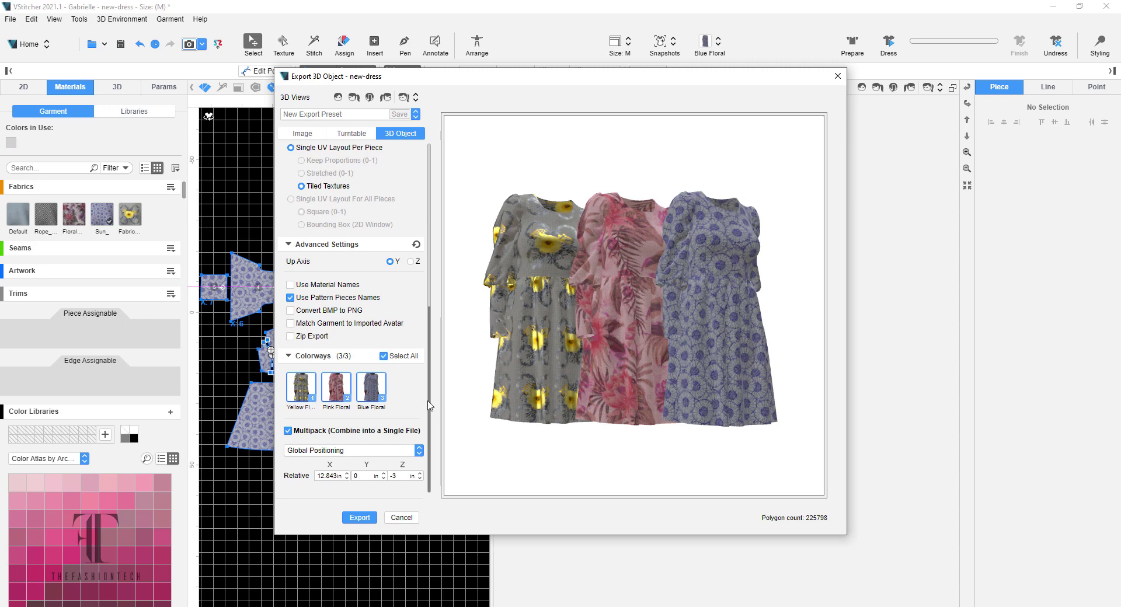
click(303, 133)
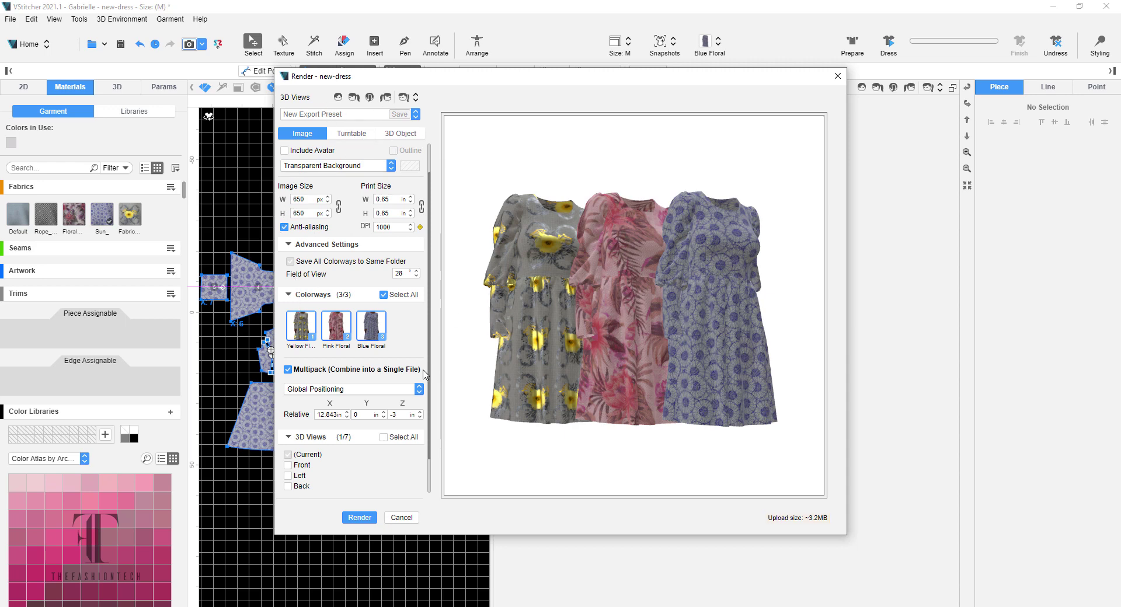
- Render each colorway separately with the avatar, at an unlinked 1086 × 1920 px image size
click(290, 370)
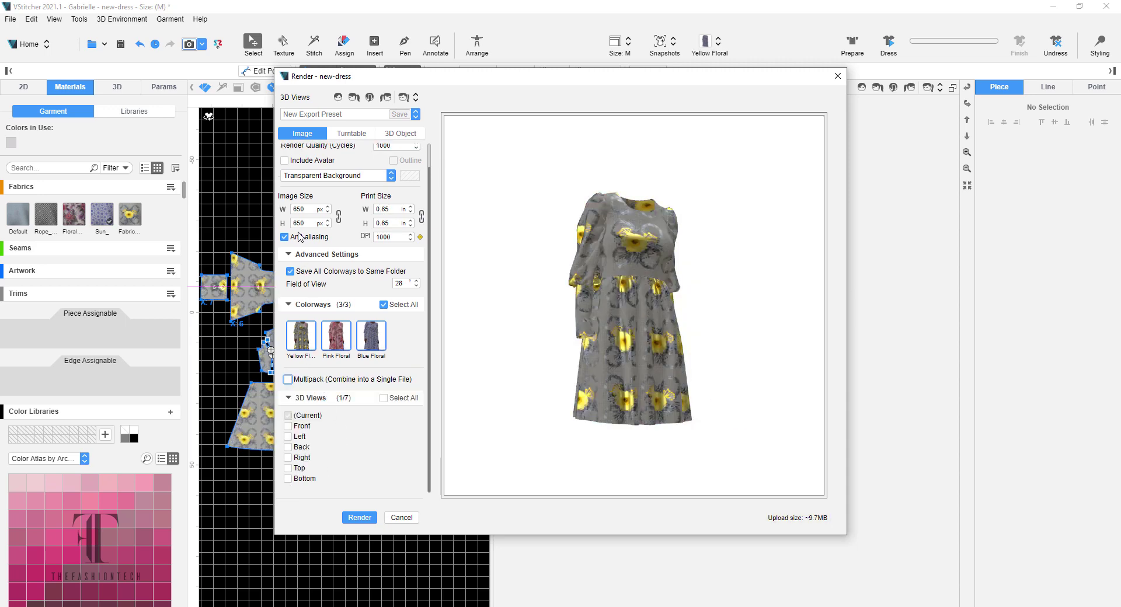
click(285, 160)
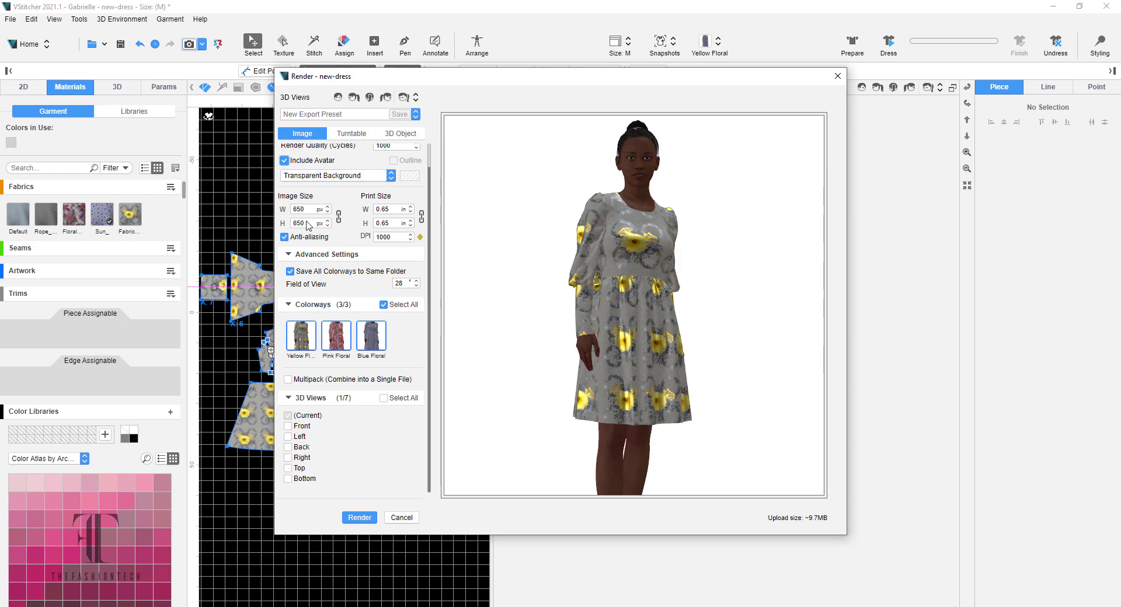
click(338, 216)
double_click(306, 210)
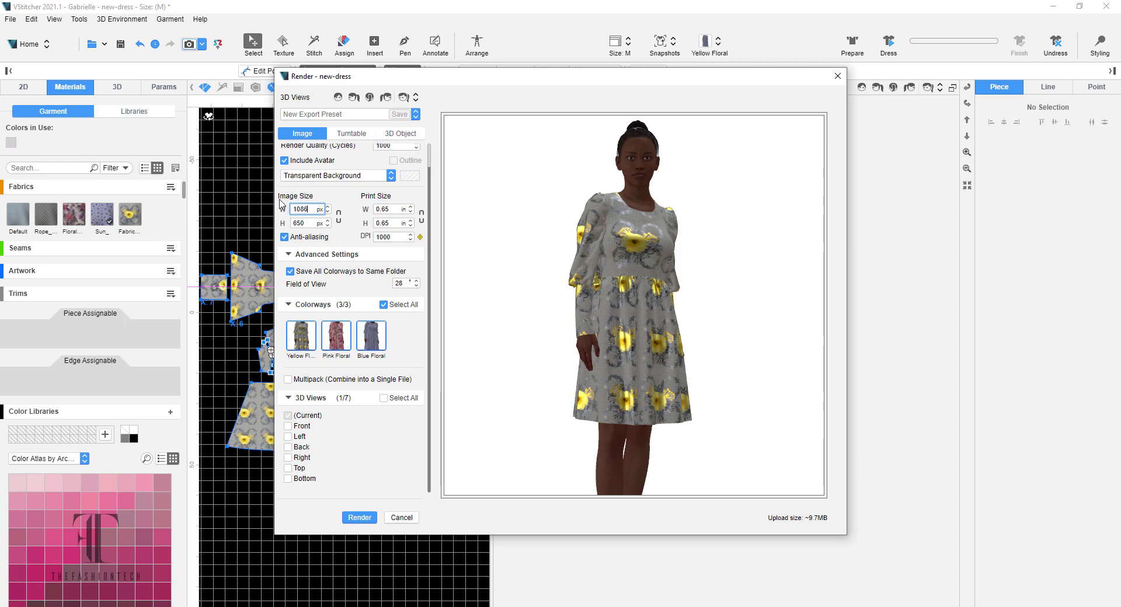
key(Tab)
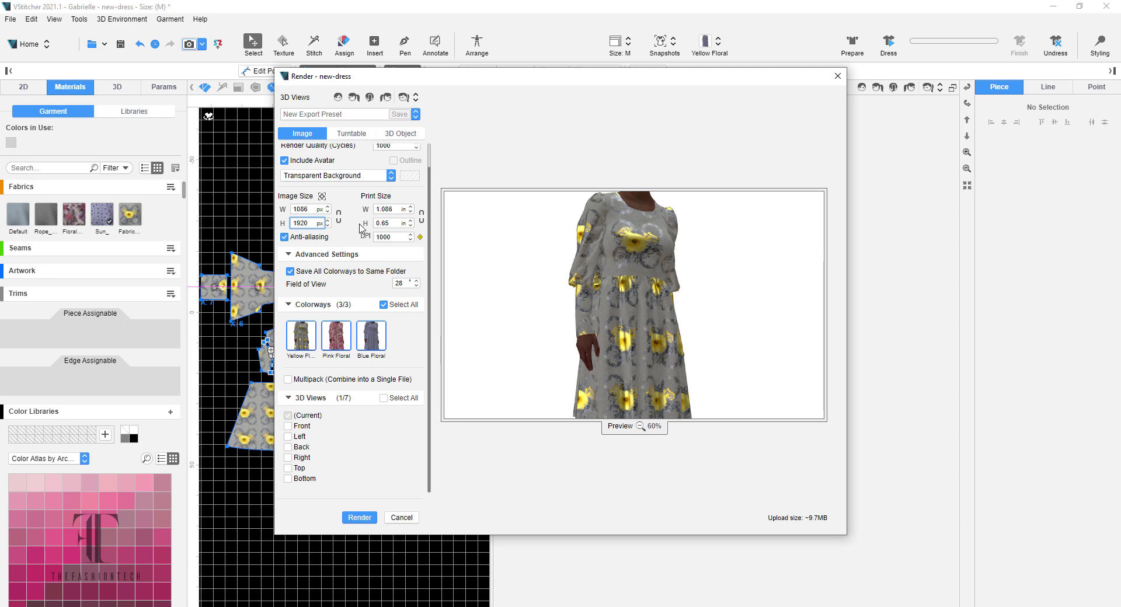
key(Tab)
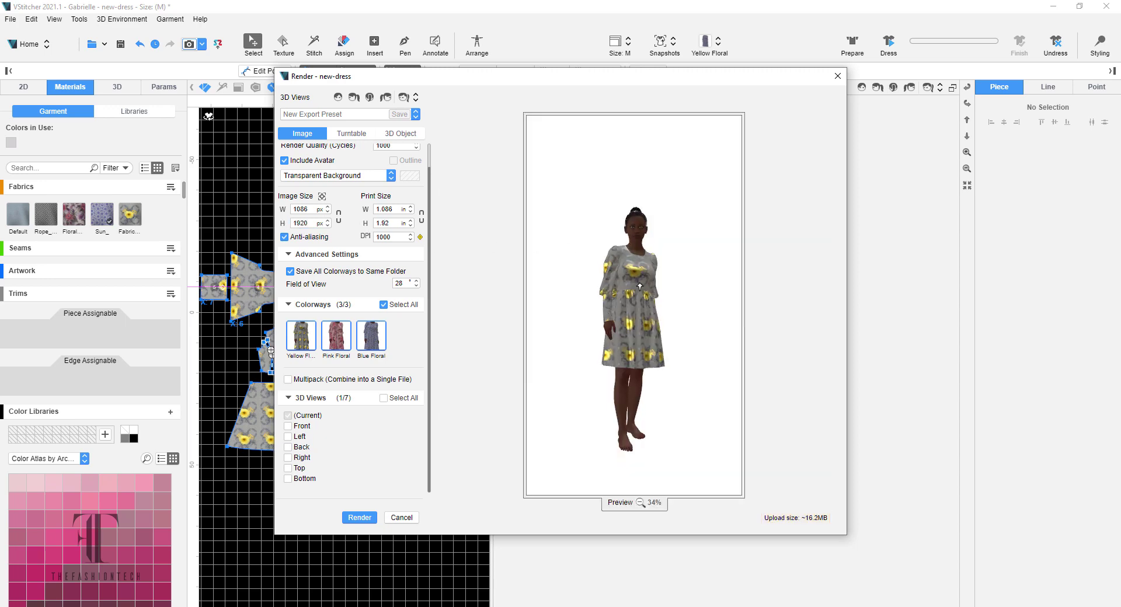
- Add Front and Back to the rendered 3D views and turn the avatar to a side-on preview
scroll(640, 286, up, 2)
drag(730, 238, 713, 327)
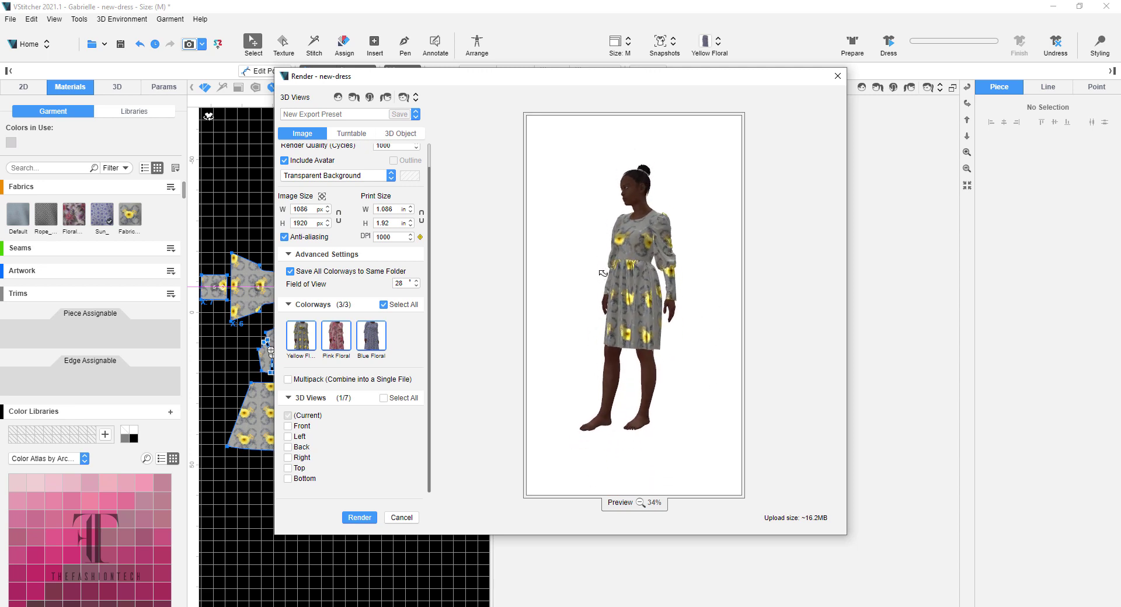
scroll(602, 274, up, 2)
drag(724, 260, 720, 266)
drag(552, 291, 552, 291)
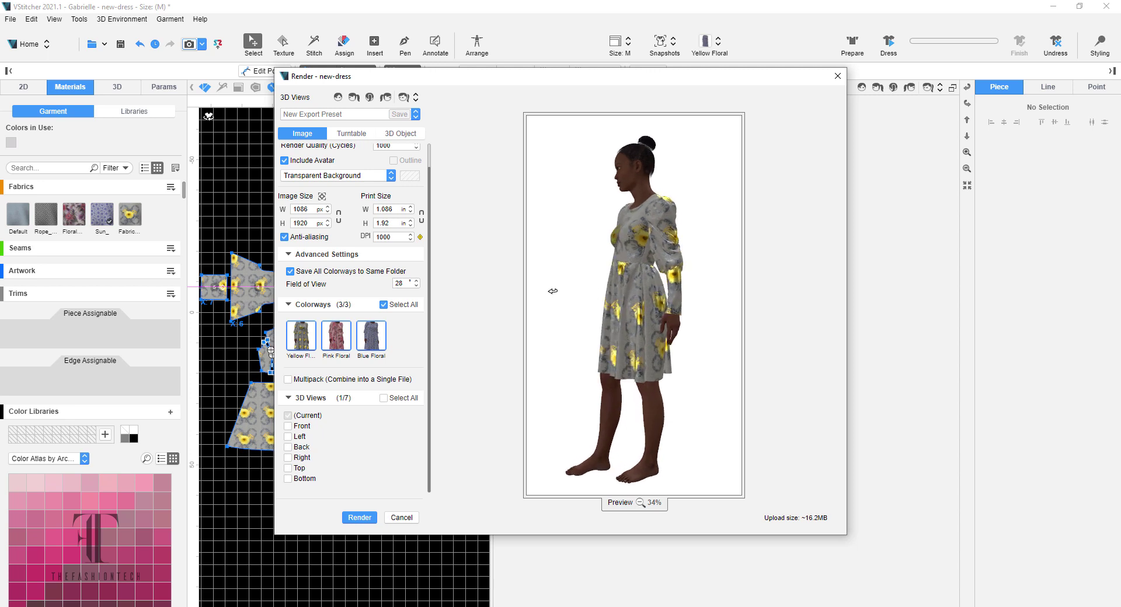
click(288, 426)
click(288, 447)
drag(658, 317, 712, 170)
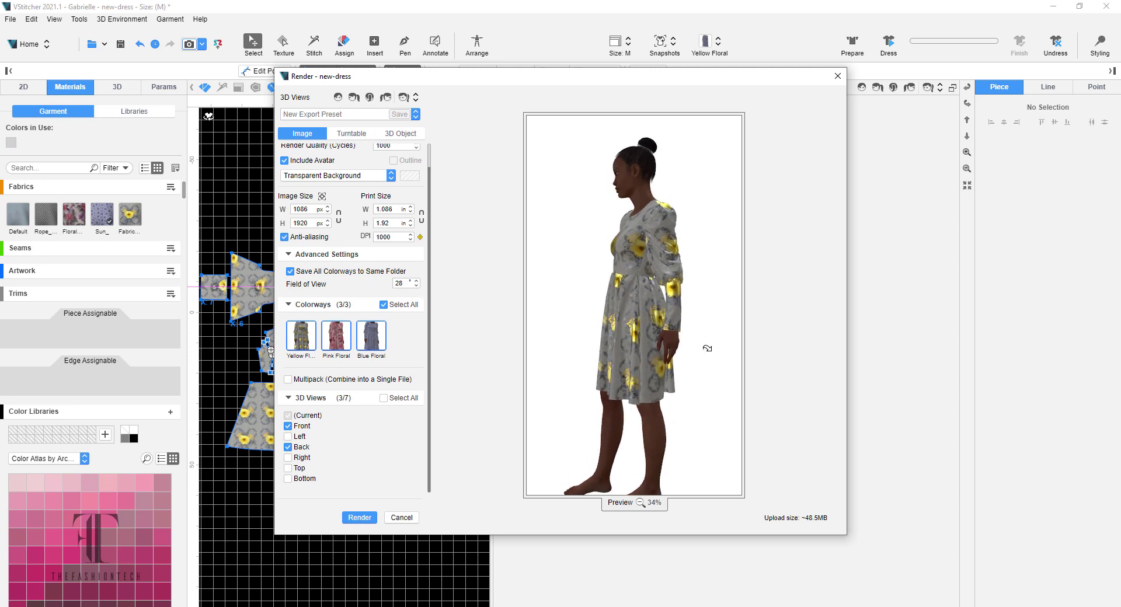
drag(707, 349, 566, 358)
drag(558, 257, 706, 214)
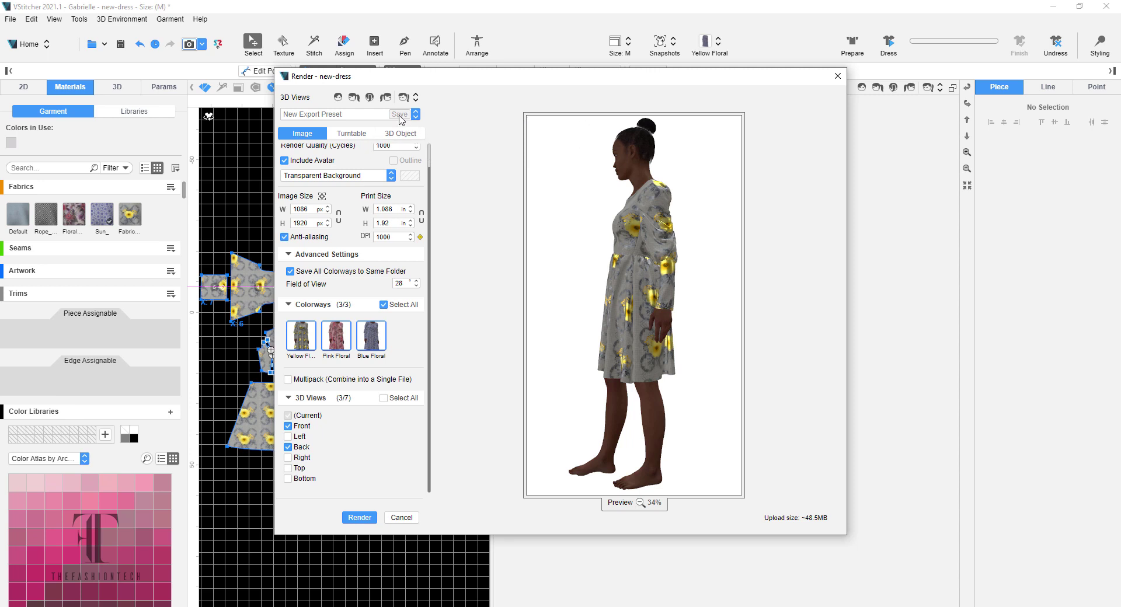
- Save the current render settings as a new export preset named 'Tutorial'
click(361, 115)
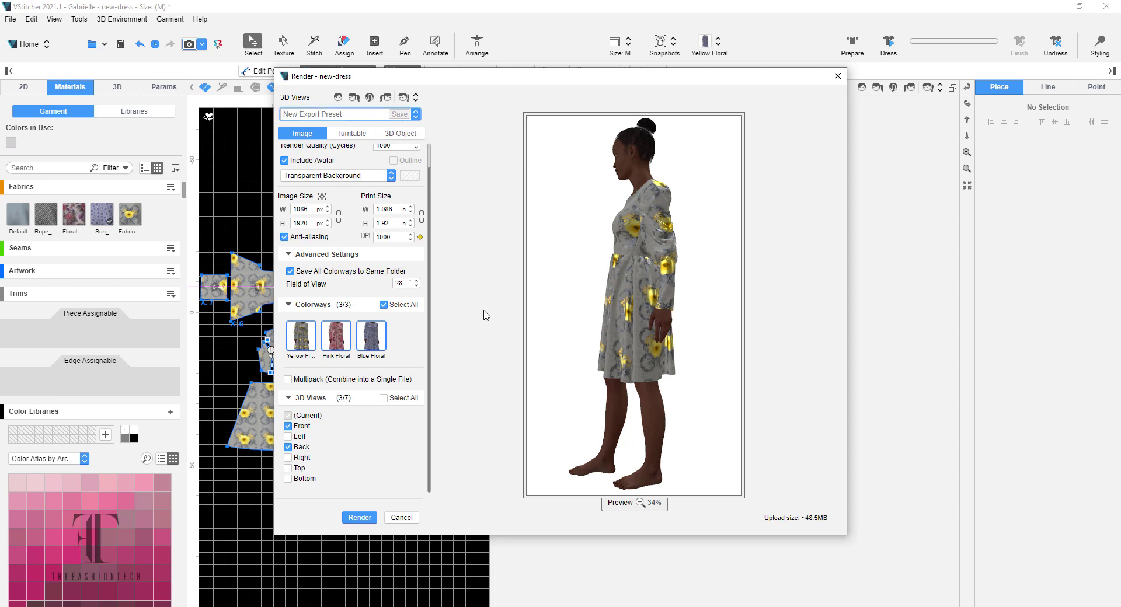
text(Tutorial)
click(400, 115)
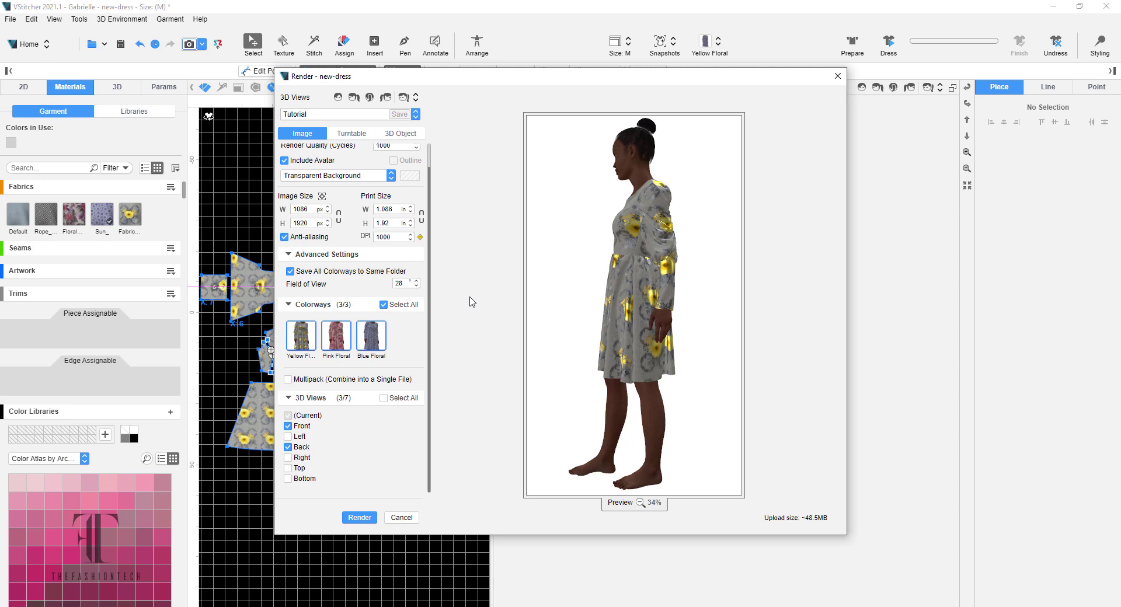
click(416, 116)
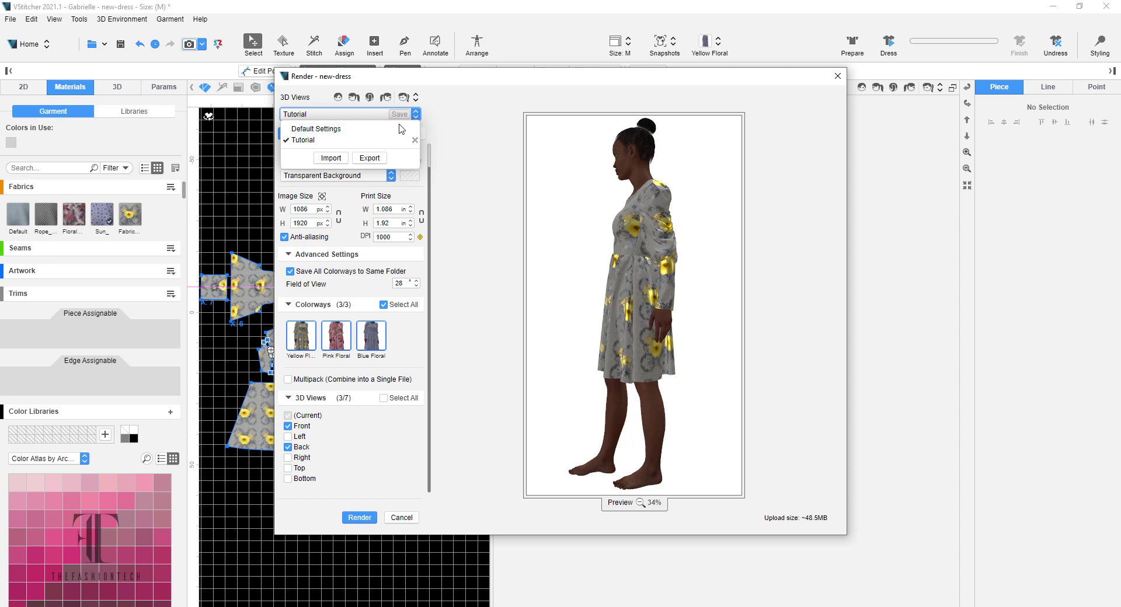
click(454, 122)
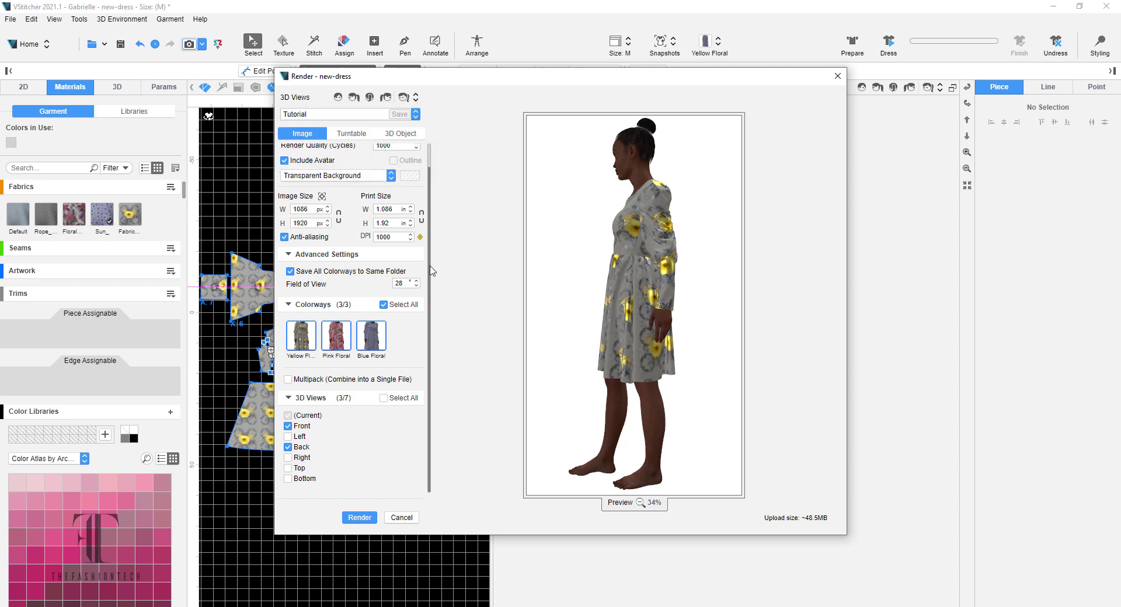
- Review the render settings and start rendering all three colorways
scroll(402, 226, up, 1)
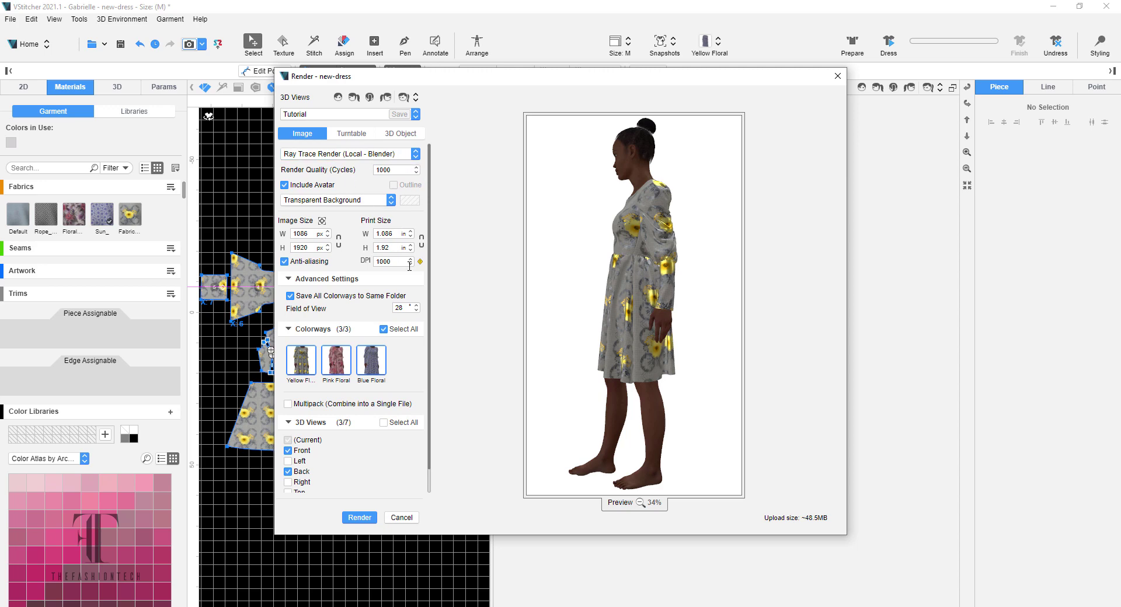
scroll(360, 362, down, 1)
scroll(360, 363, down, 1)
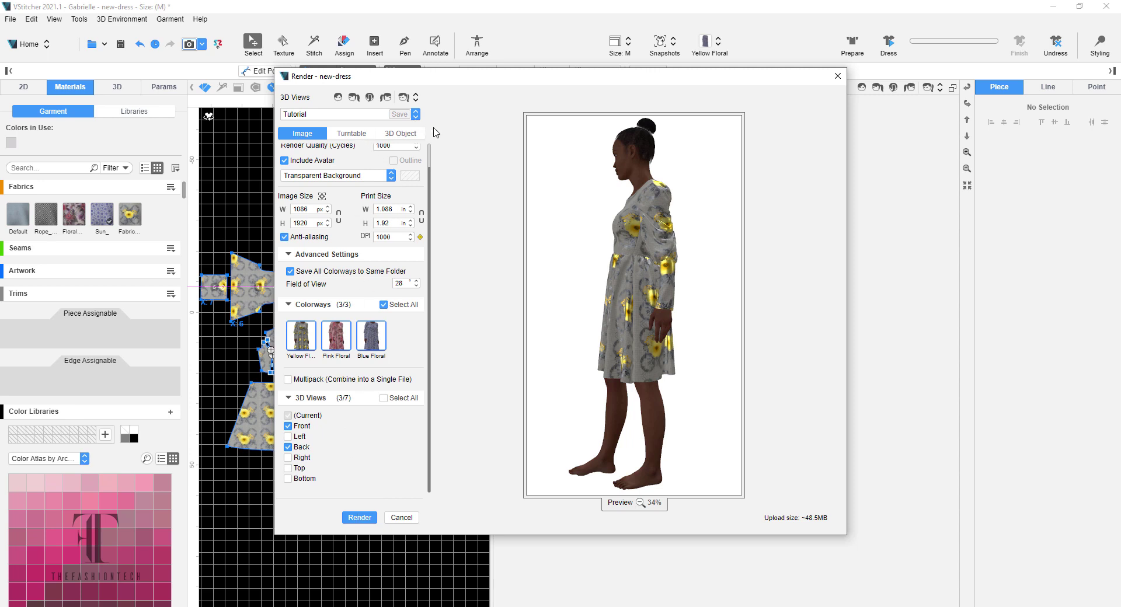
scroll(403, 172, up, 1)
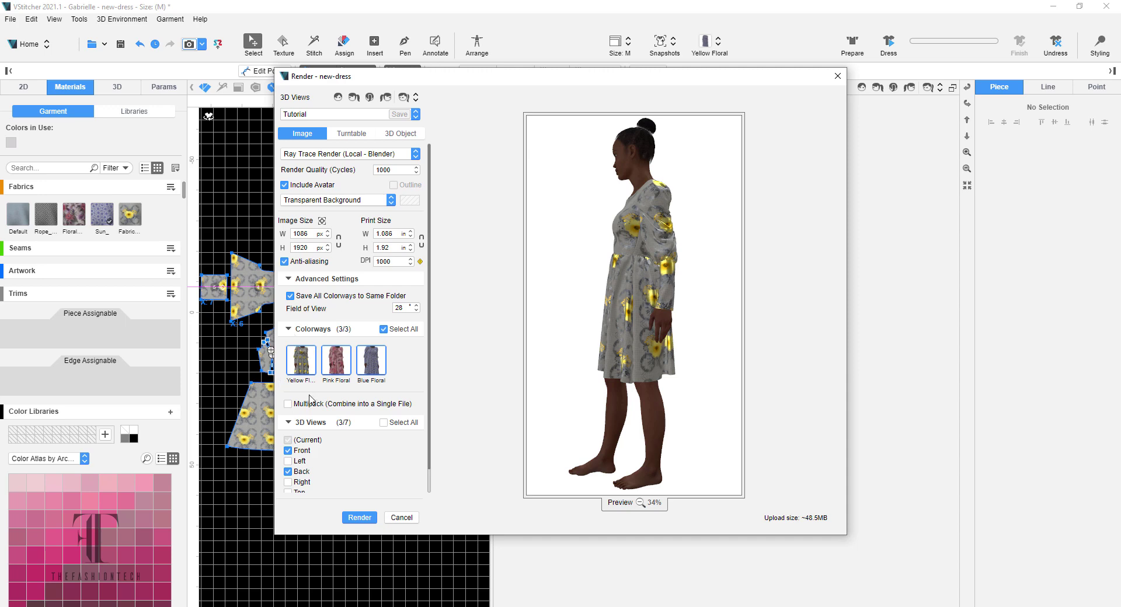
click(359, 518)
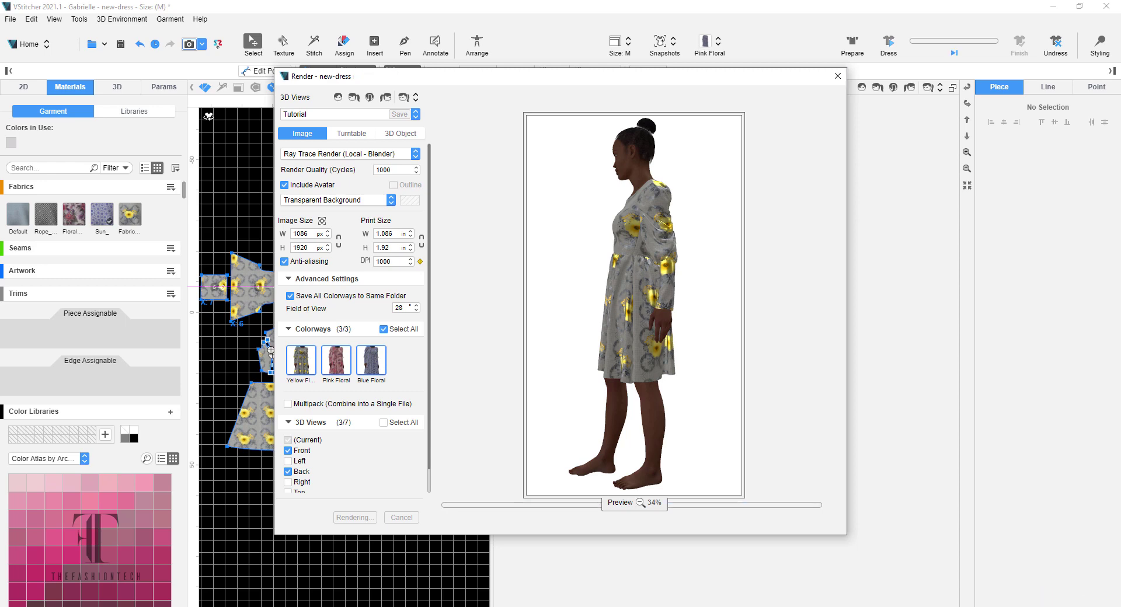
- Check the render job notifications in Browzwear Connect, then bring File Explorer to the front
click(946, 606)
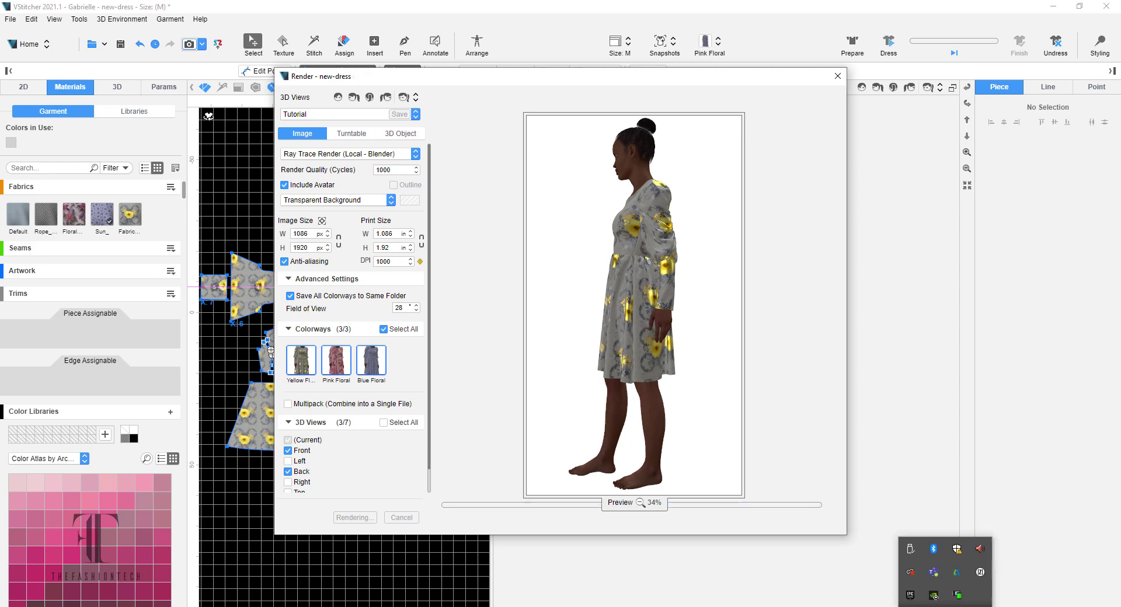
click(980, 573)
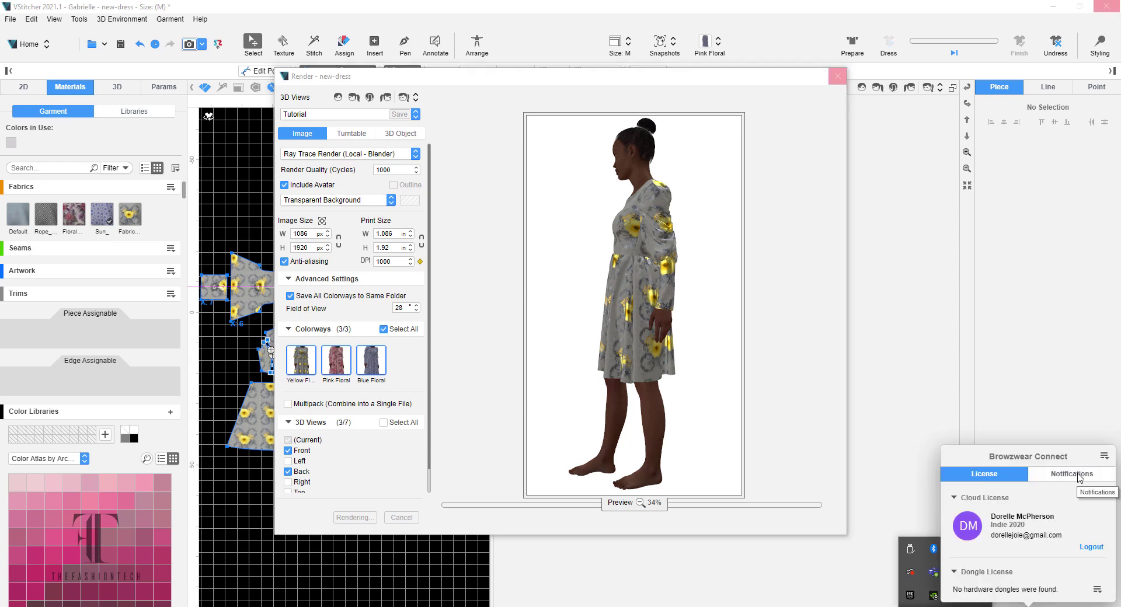
click(1080, 473)
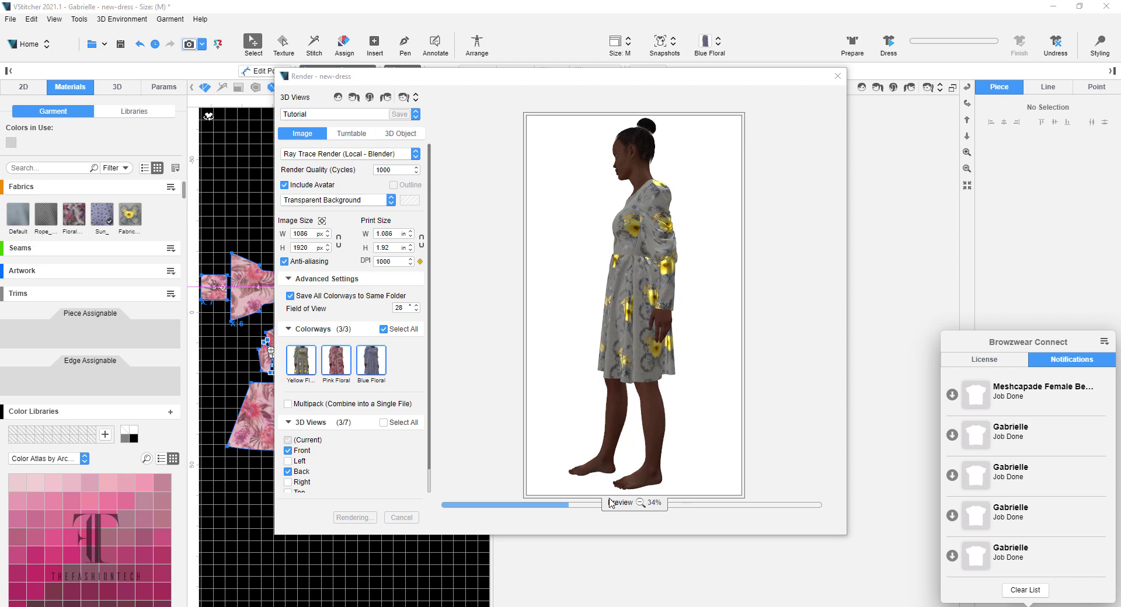
click(885, 431)
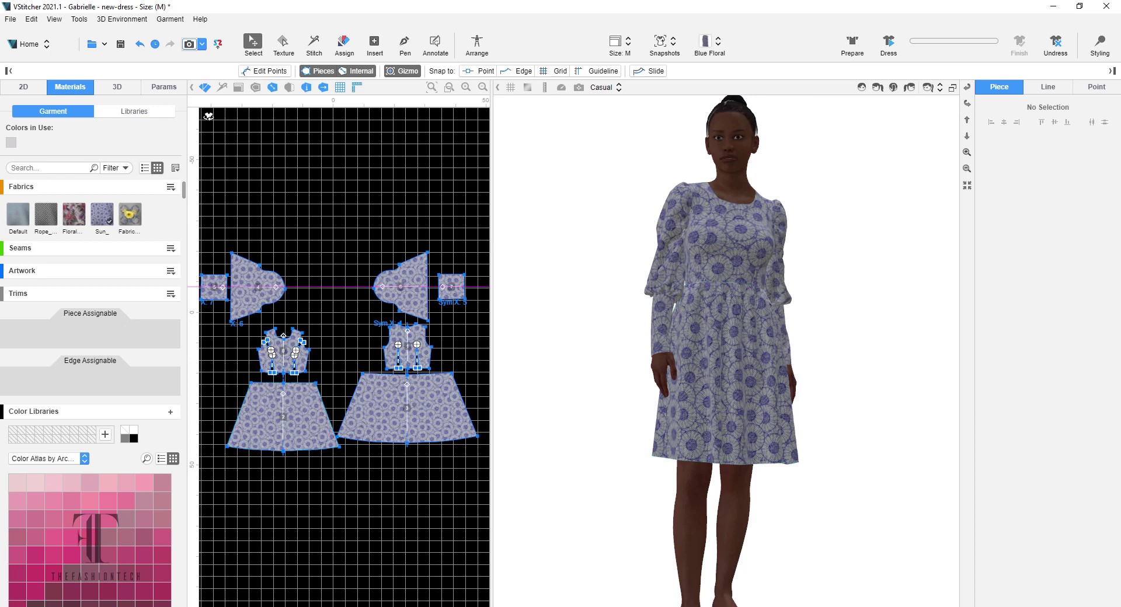
click(299, 606)
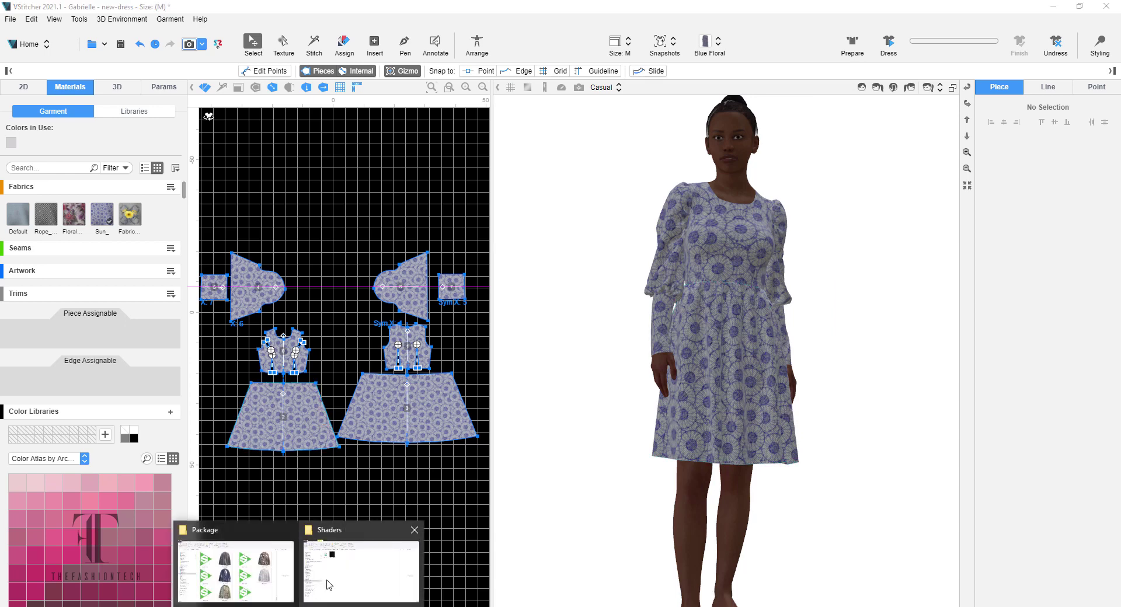
click(337, 575)
- Open the Browzwear-Projects folder and browse through its rendered colorway images and design files
click(74, 198)
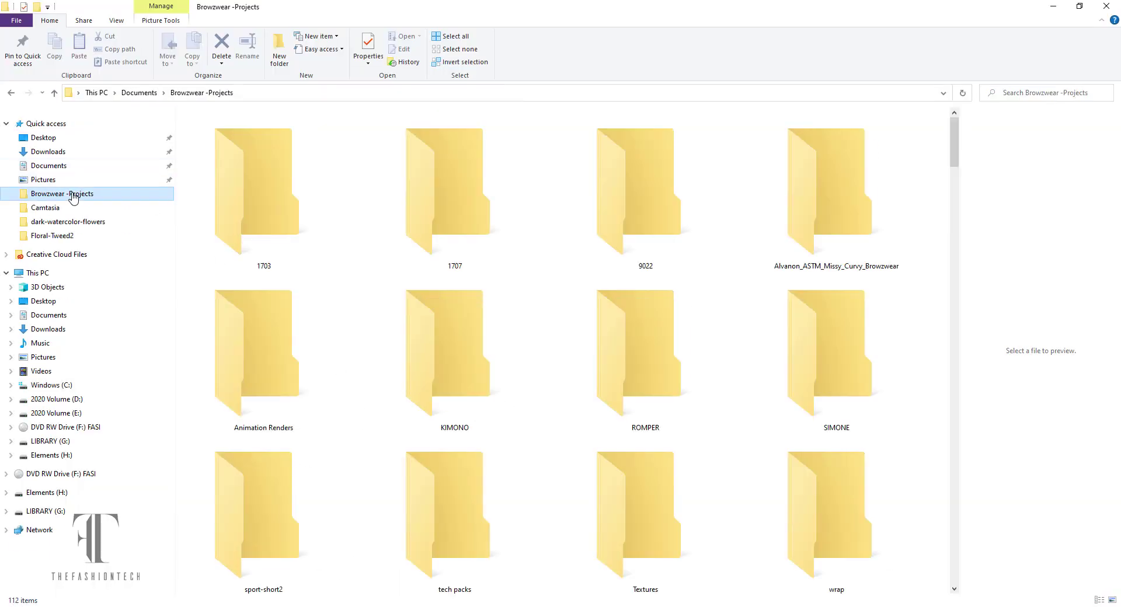
scroll(548, 257, down, 5)
scroll(548, 262, down, 15)
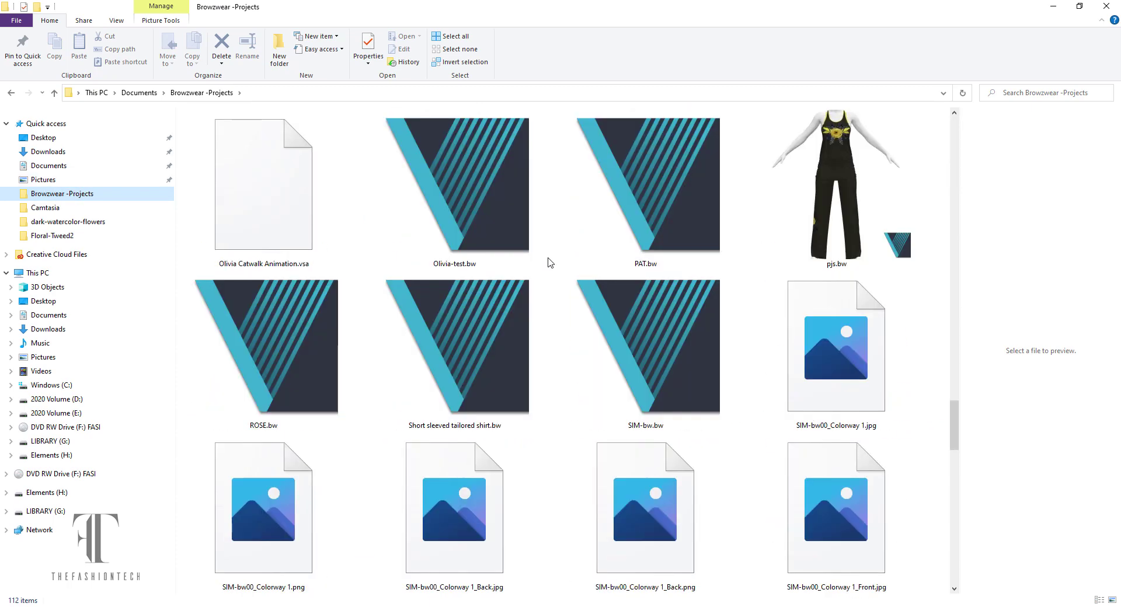
scroll(547, 262, up, 10)
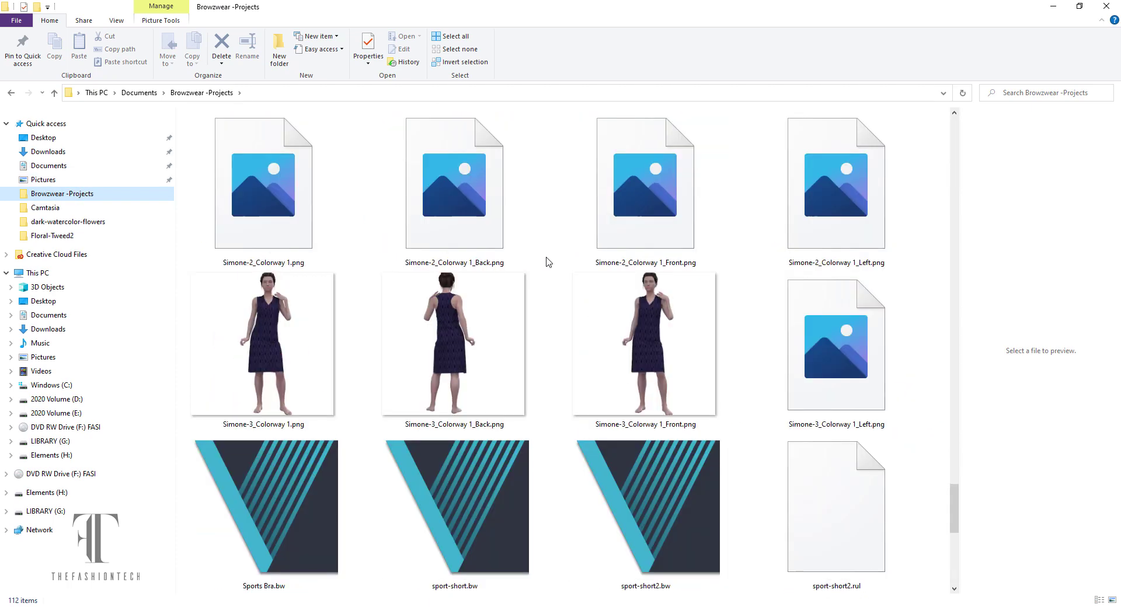
scroll(548, 262, down, 10)
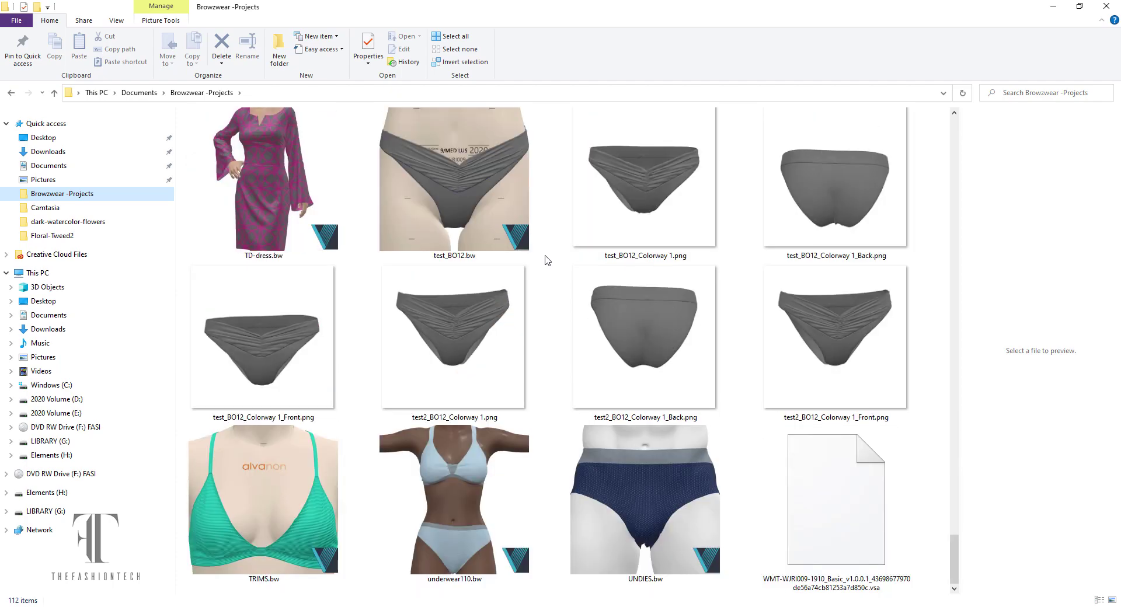
scroll(548, 260, up, 20)
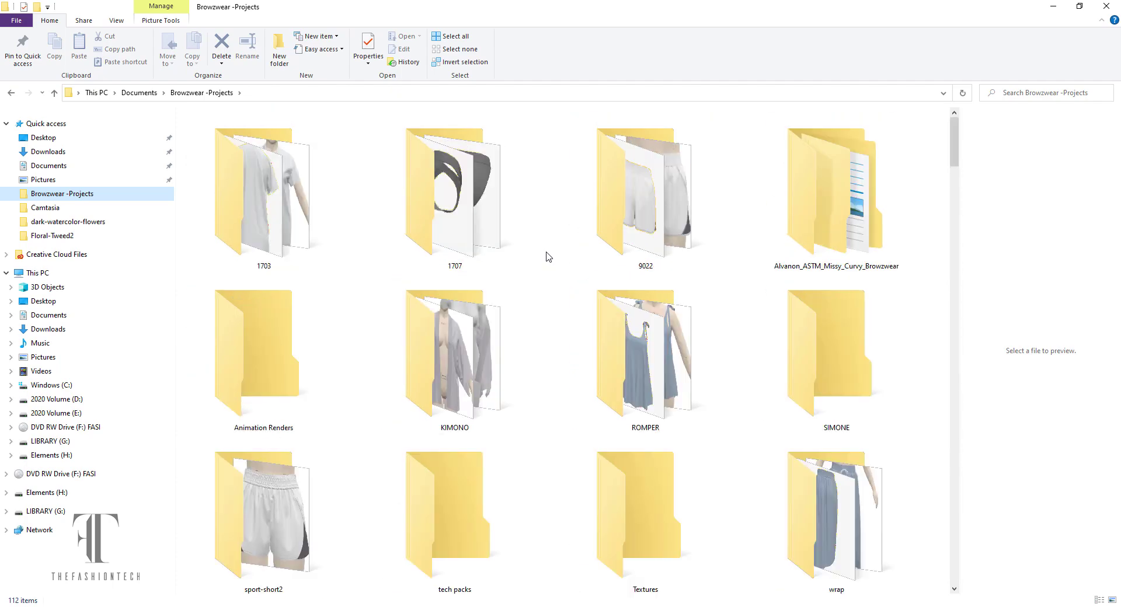
scroll(548, 255, down, 2)
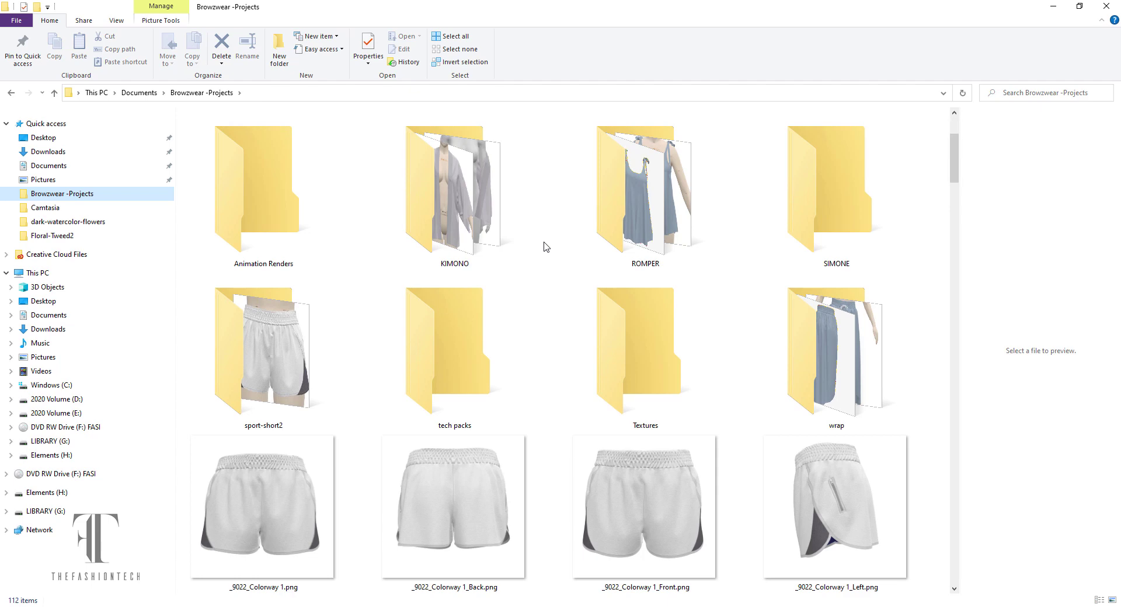
scroll(544, 248, down, 6)
scroll(544, 248, down, 4)
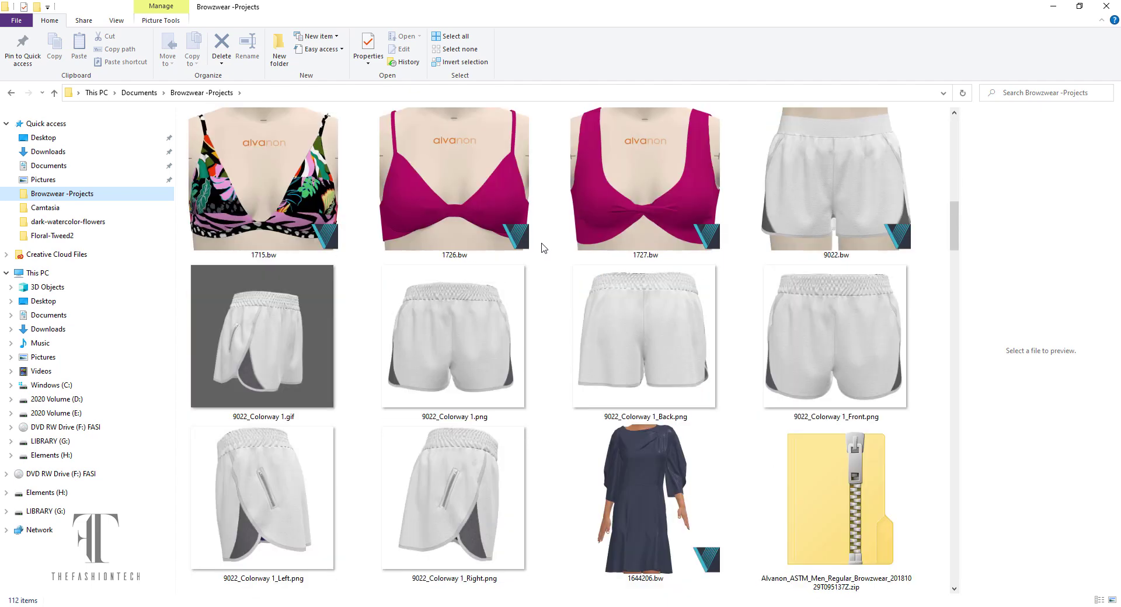
scroll(543, 249, down, 4)
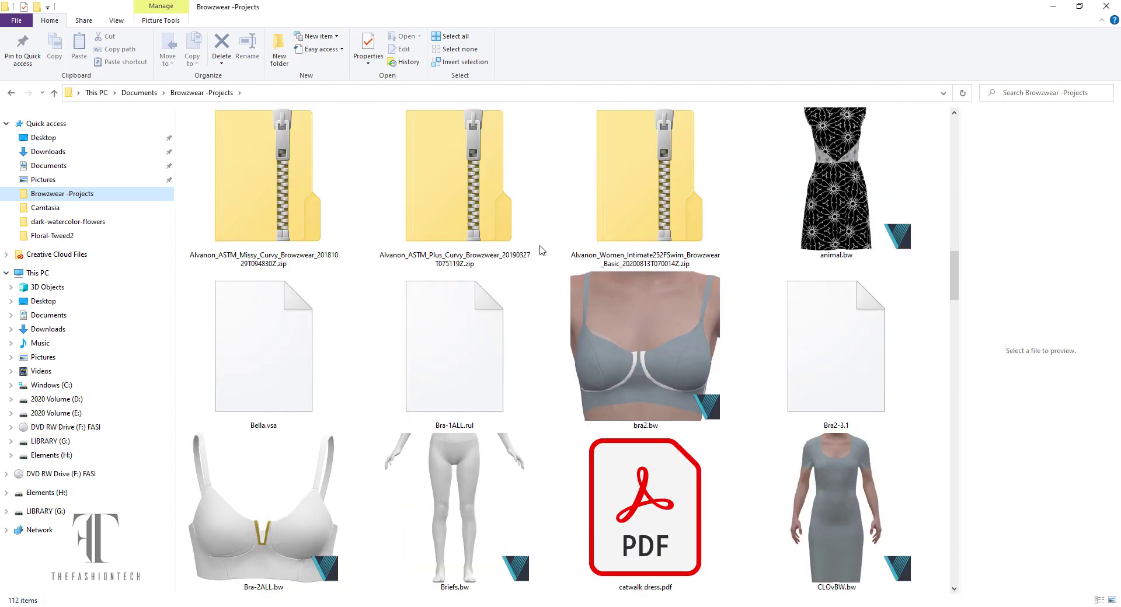
scroll(542, 250, down, 20)
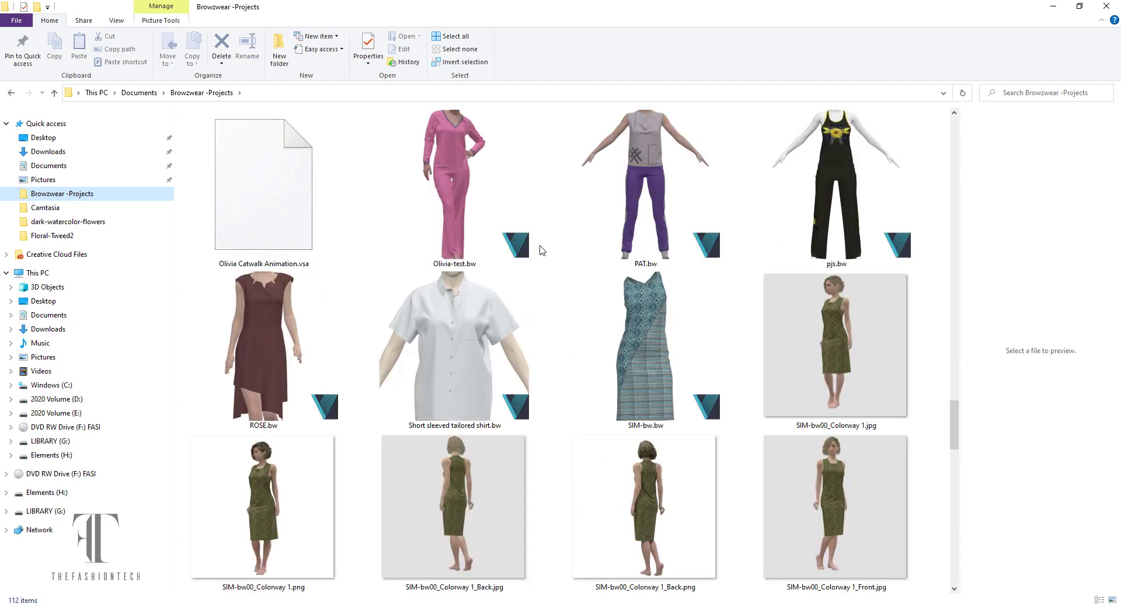
scroll(542, 250, down, 8)
scroll(542, 250, down, 4)
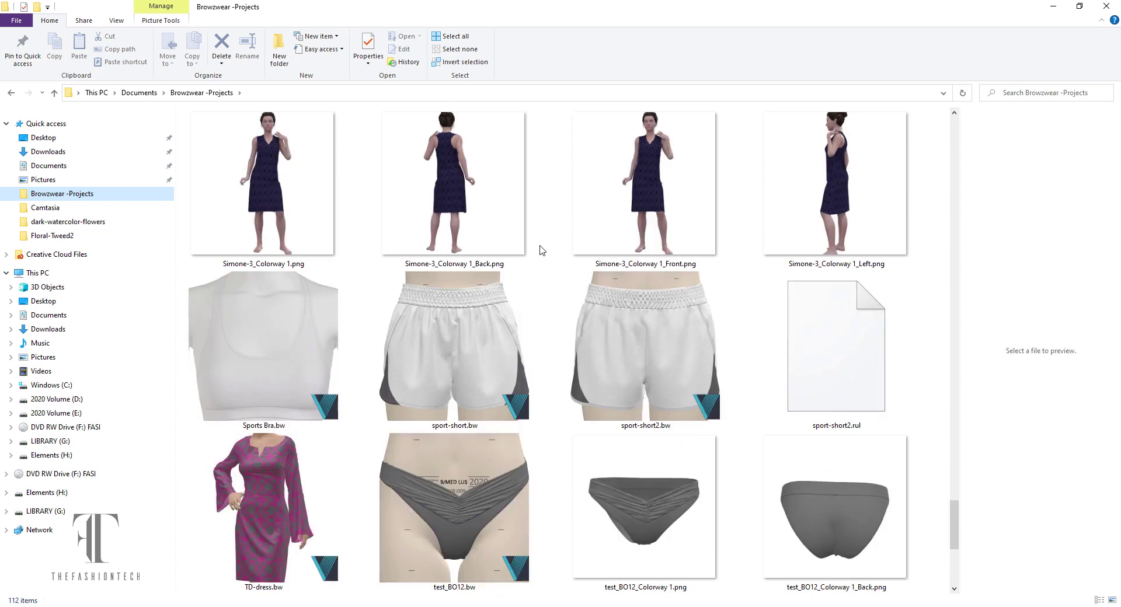
scroll(542, 248, up, 12)
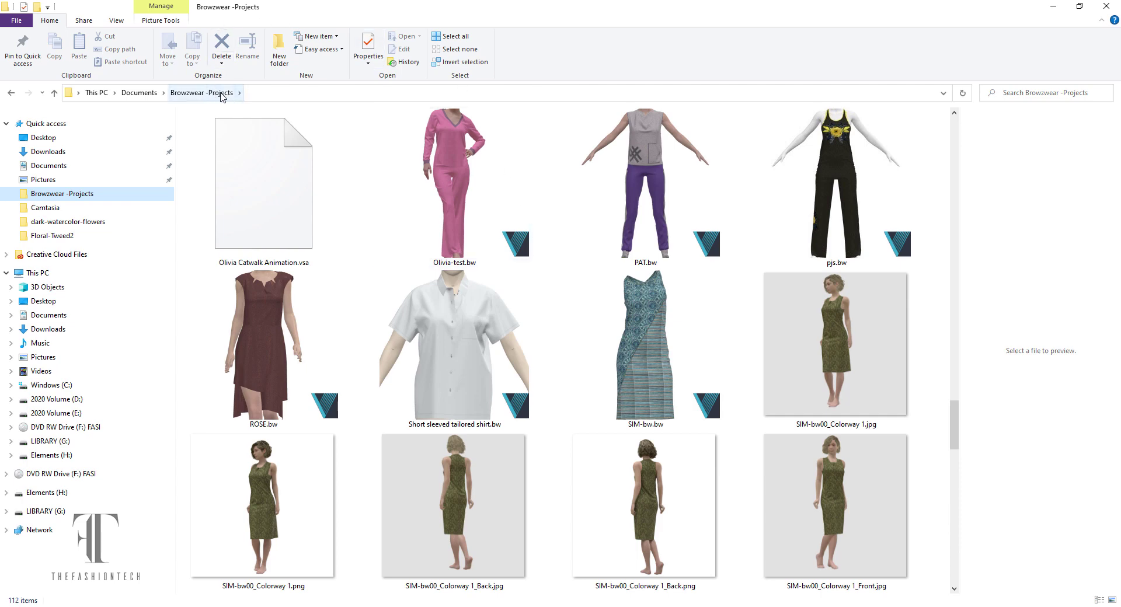
scroll(402, 297, down, 5)
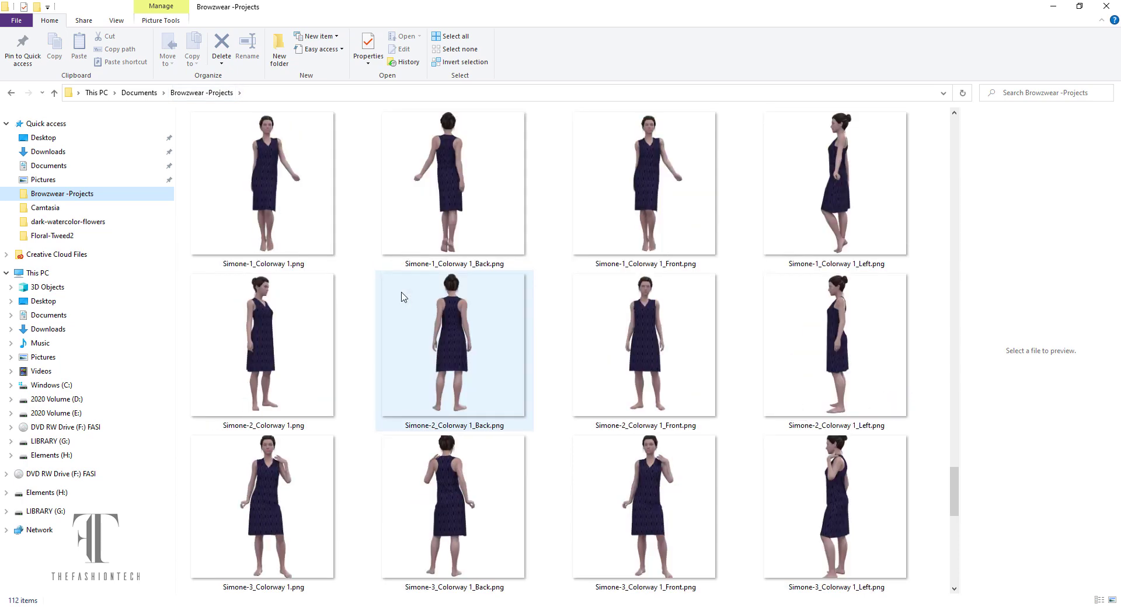
scroll(402, 297, down, 10)
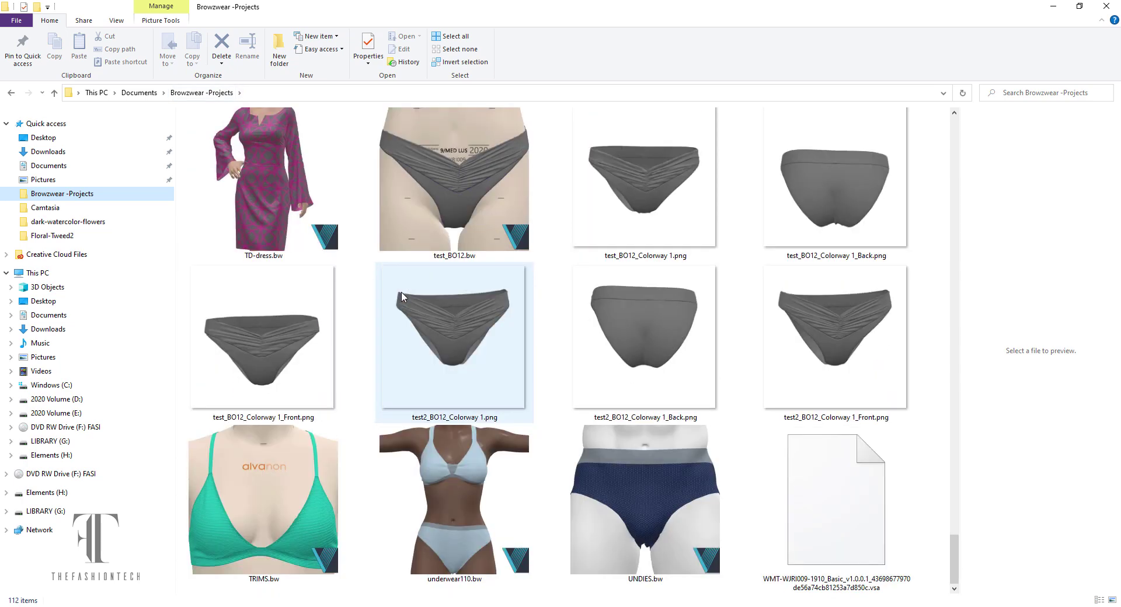
scroll(401, 297, up, 10)
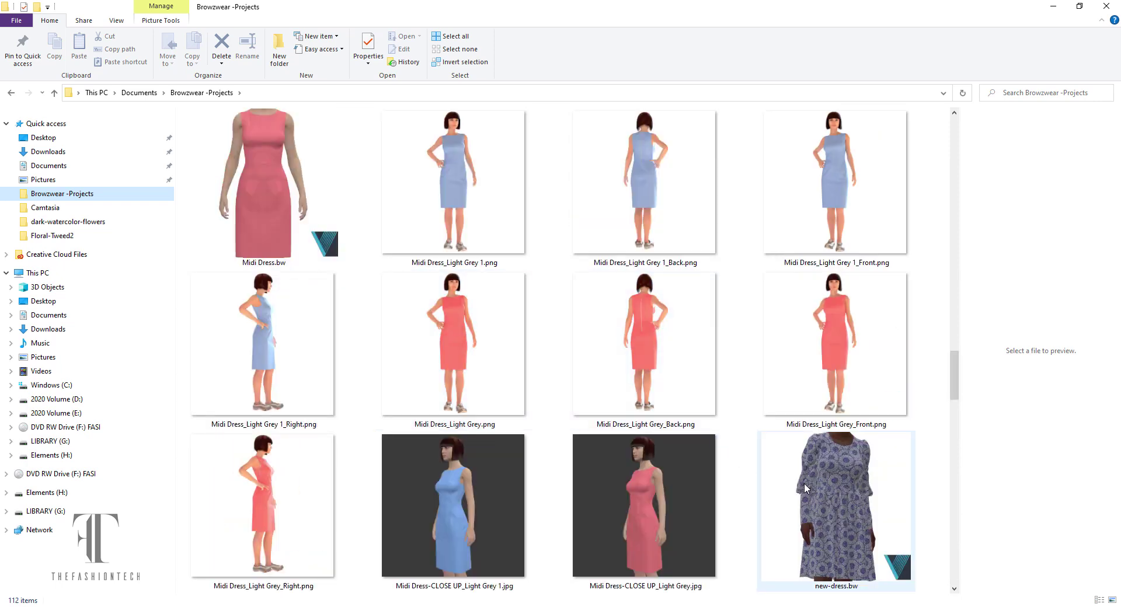
scroll(804, 482, down, 2)
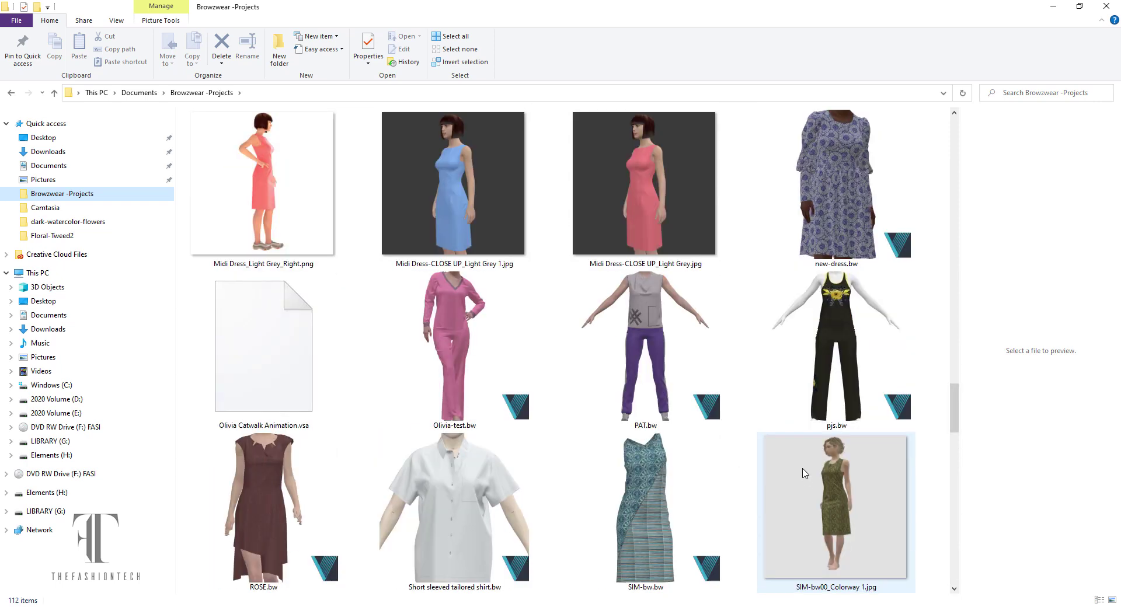
- Select new-dress.bw to preview it, then confirm its render is still in progress in Browzwear Connect
click(818, 169)
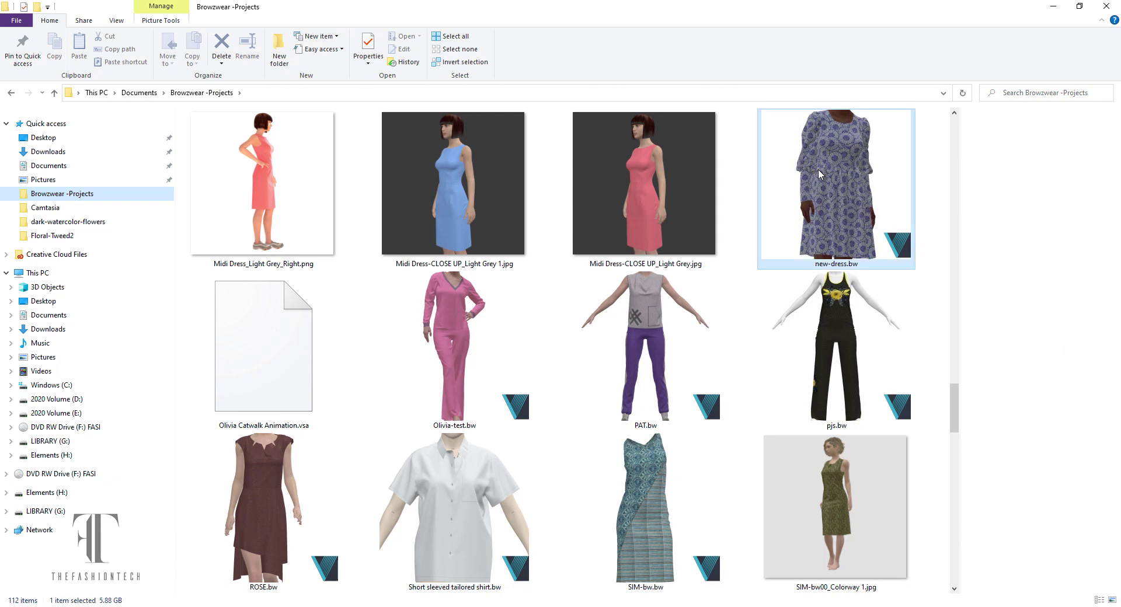
scroll(725, 386, down, 9)
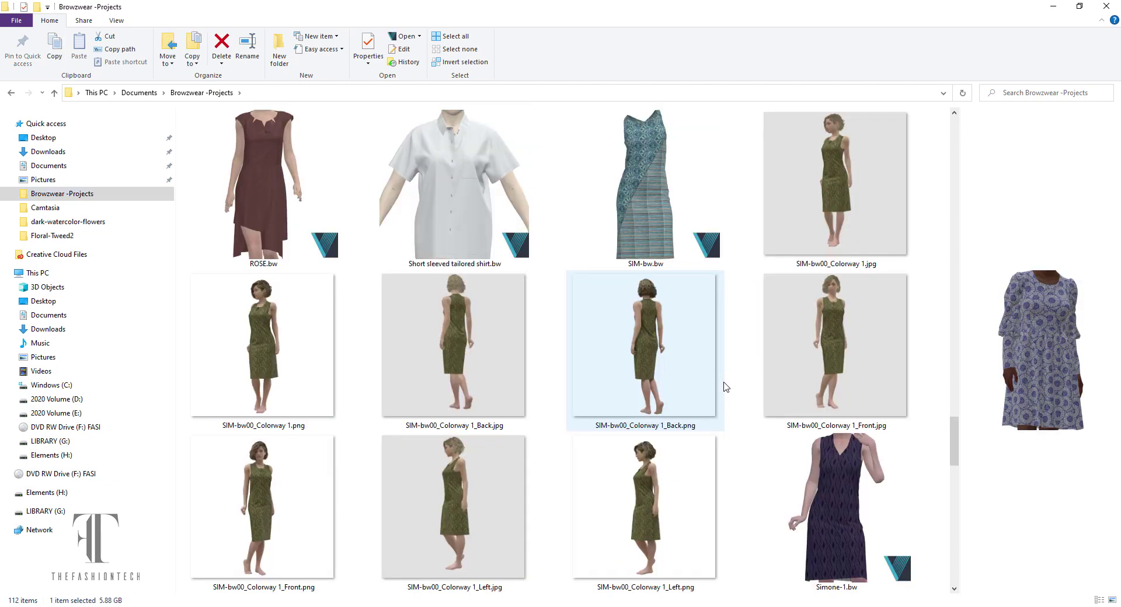
scroll(725, 386, up, 9)
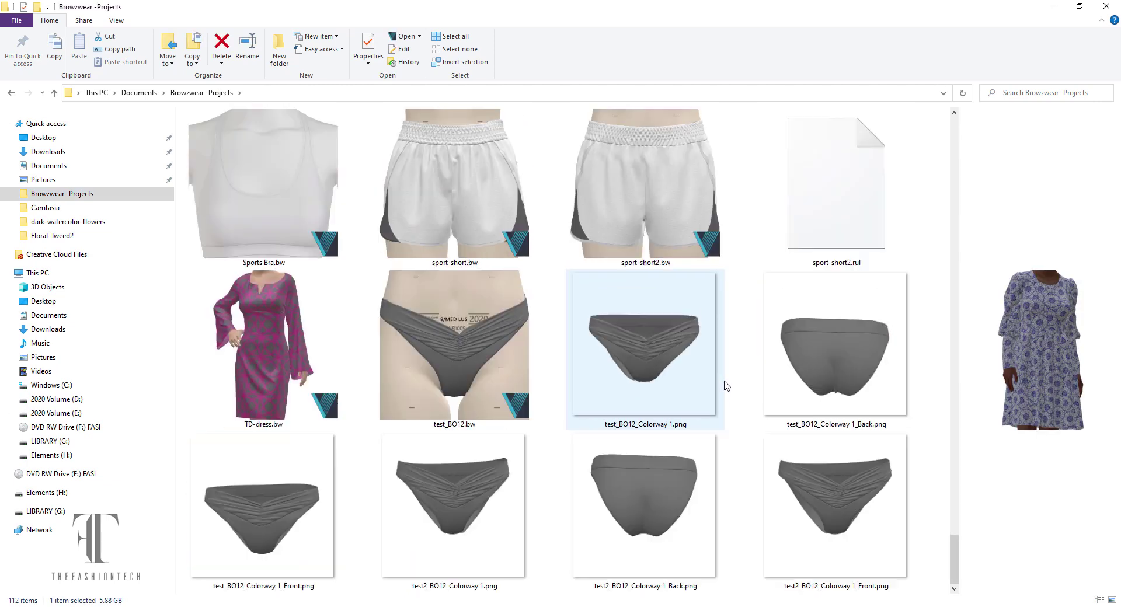
scroll(520, 333, up, 10)
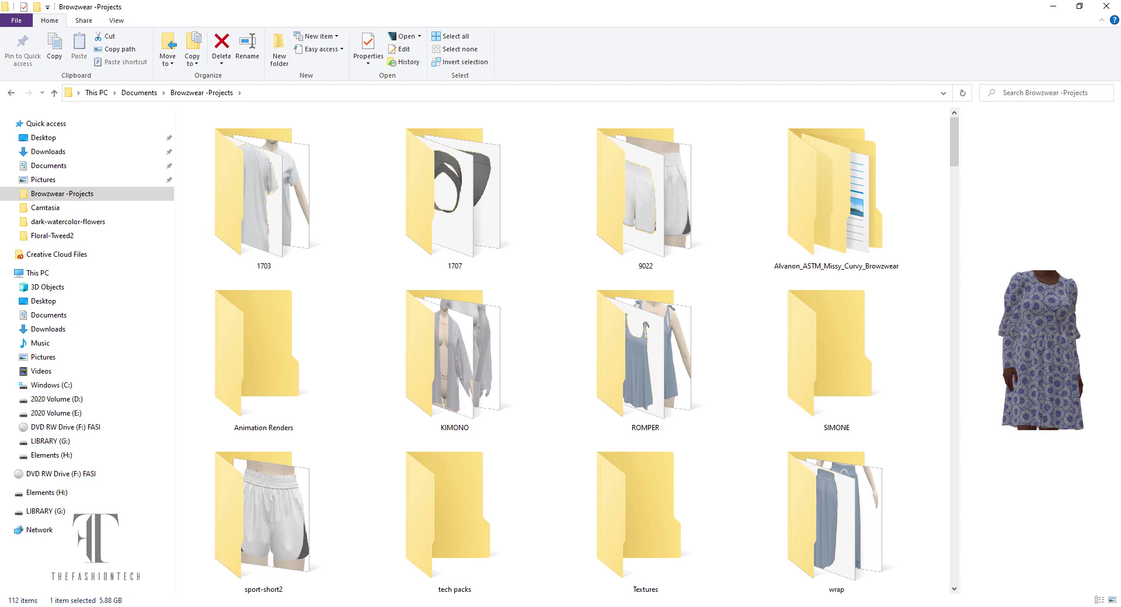
click(945, 606)
click(982, 573)
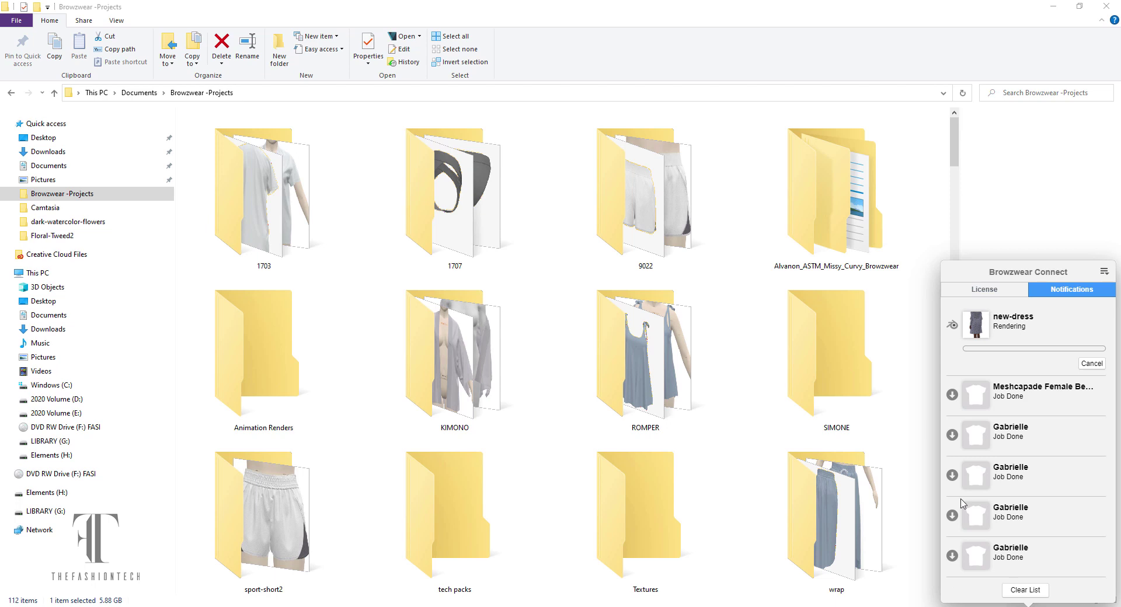
click(1011, 236)
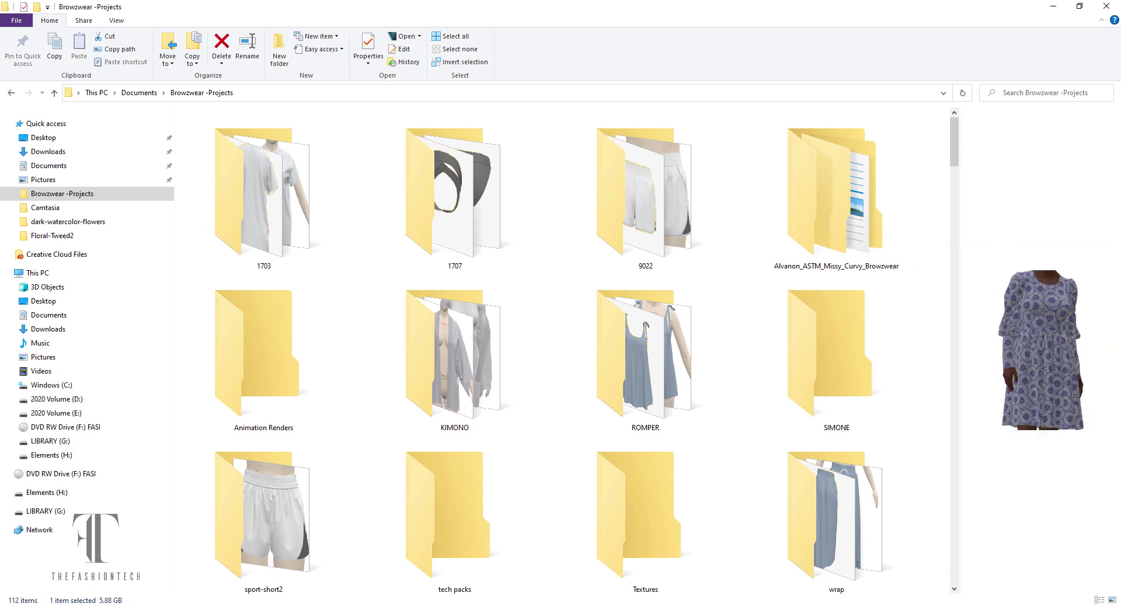
click(1021, 605)
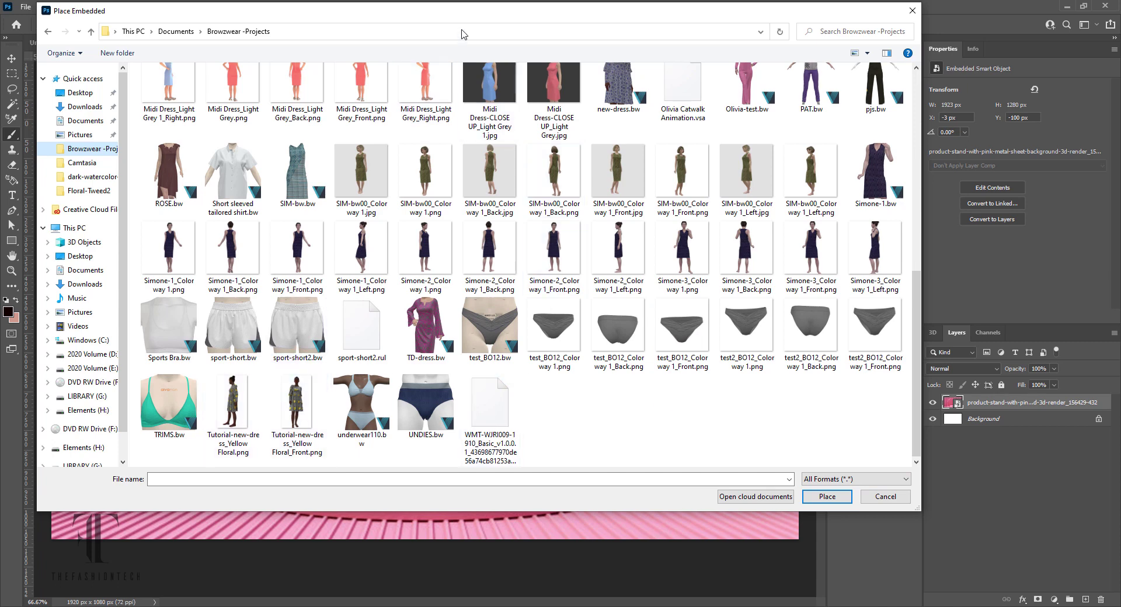
- Place Tutorial-new-dress_Yellow Floral_Front.png over the pink podium backdrop
drag(456, 16, 631, 12)
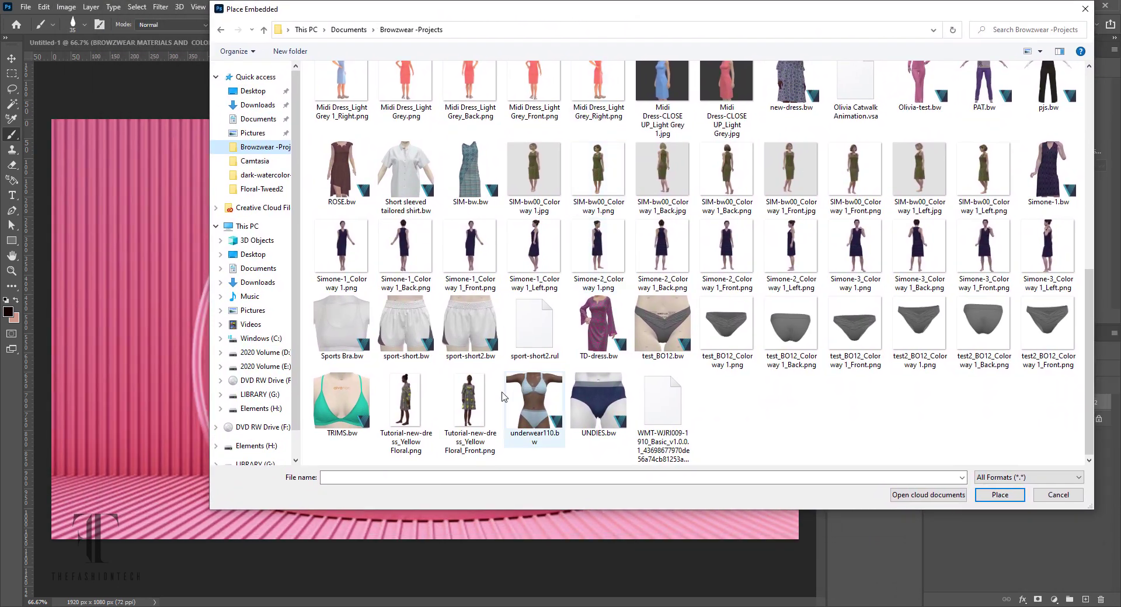
double_click(482, 403)
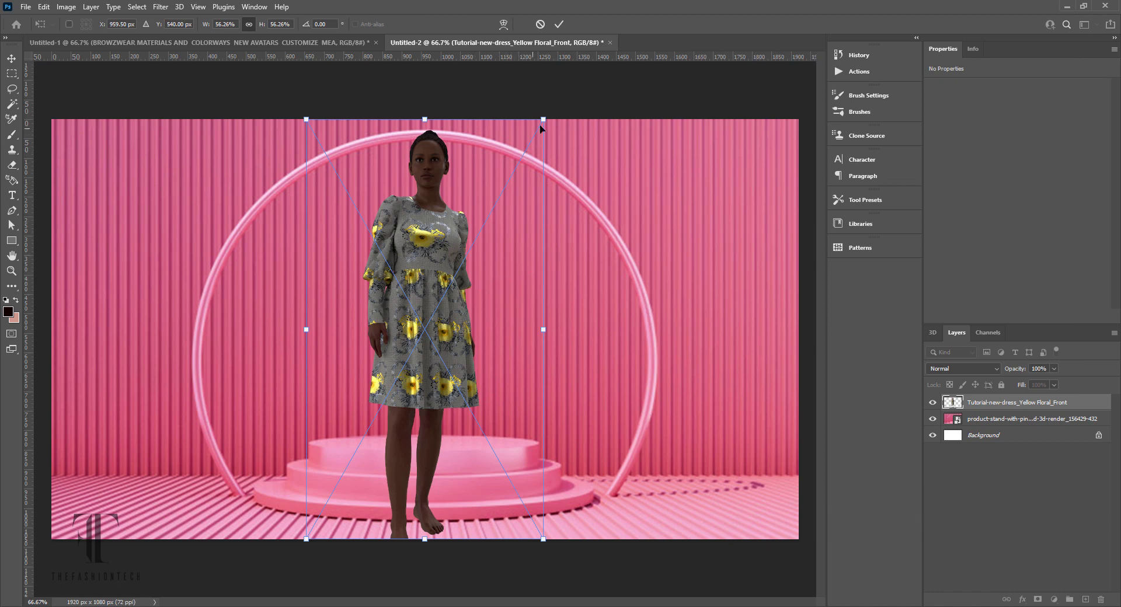
- Move the front-view figure to the backdrop's left edge and enlarge it to about 339 × 1188 px
drag(543, 121, 551, 155)
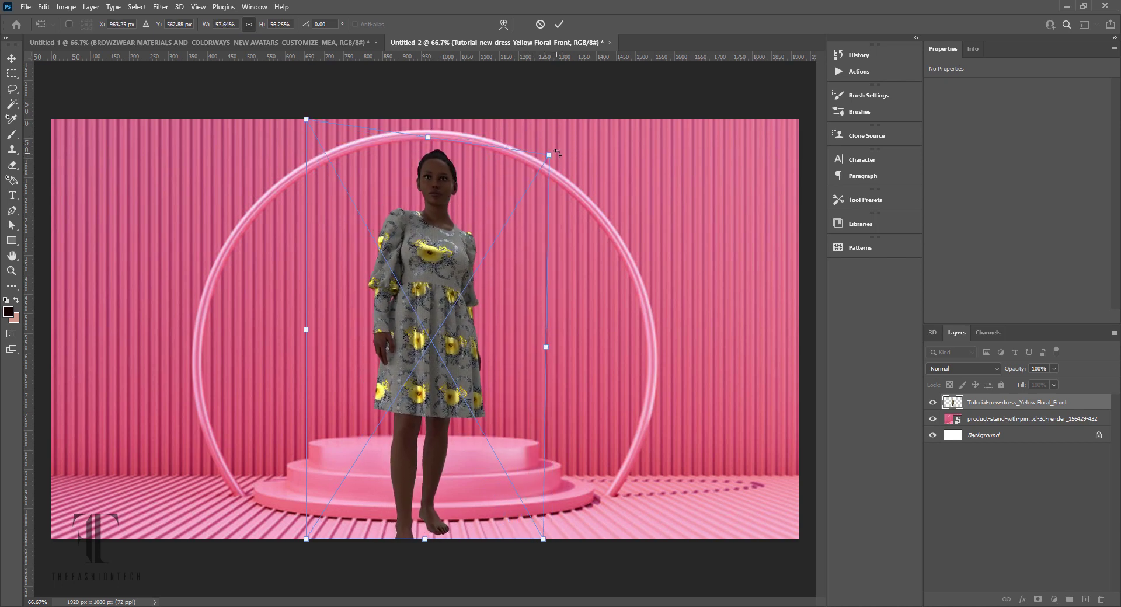
key(ctrl+z)
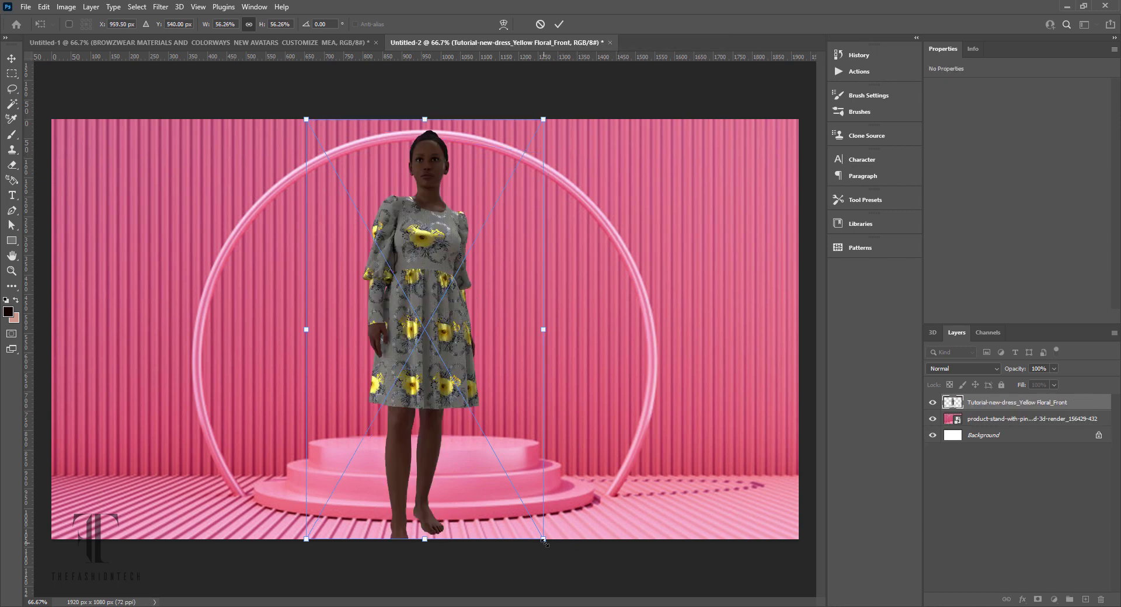
drag(544, 542, 520, 539)
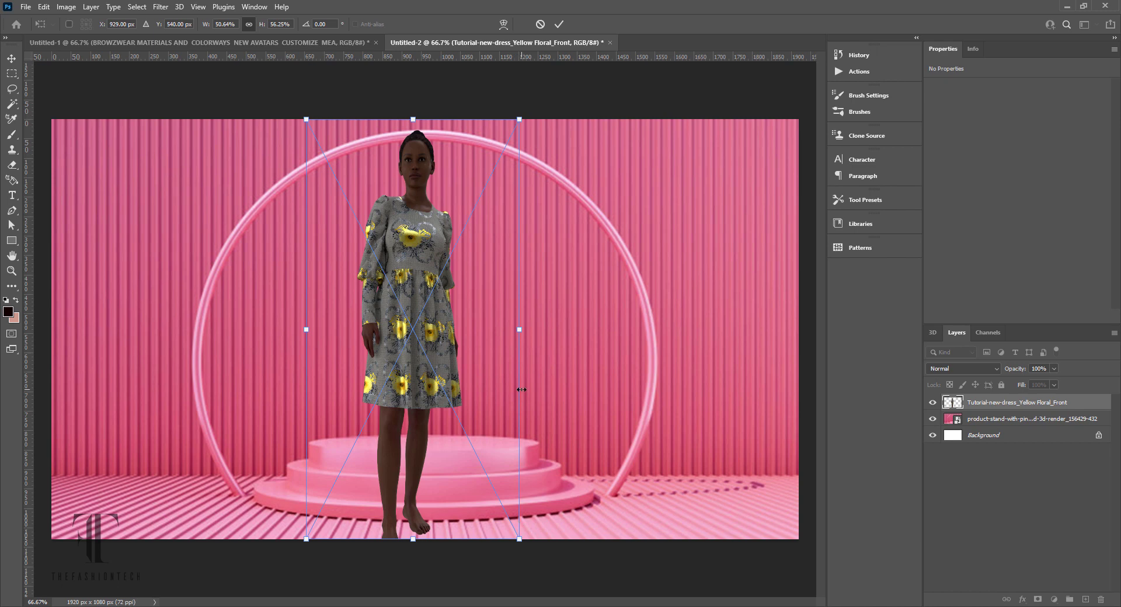
key(ctrl+z)
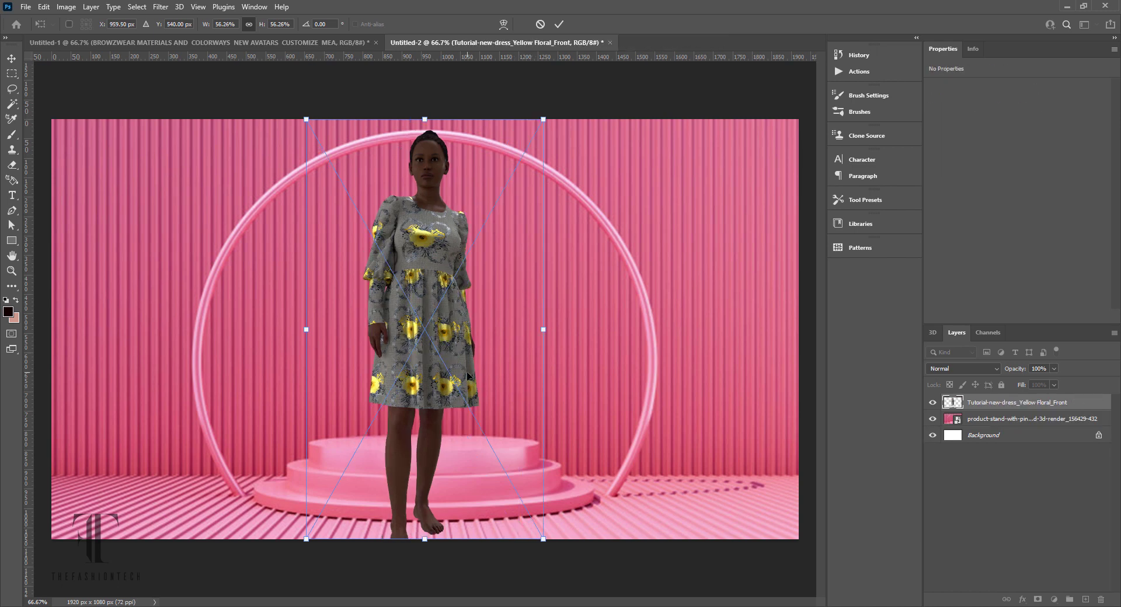
drag(466, 375, 173, 370)
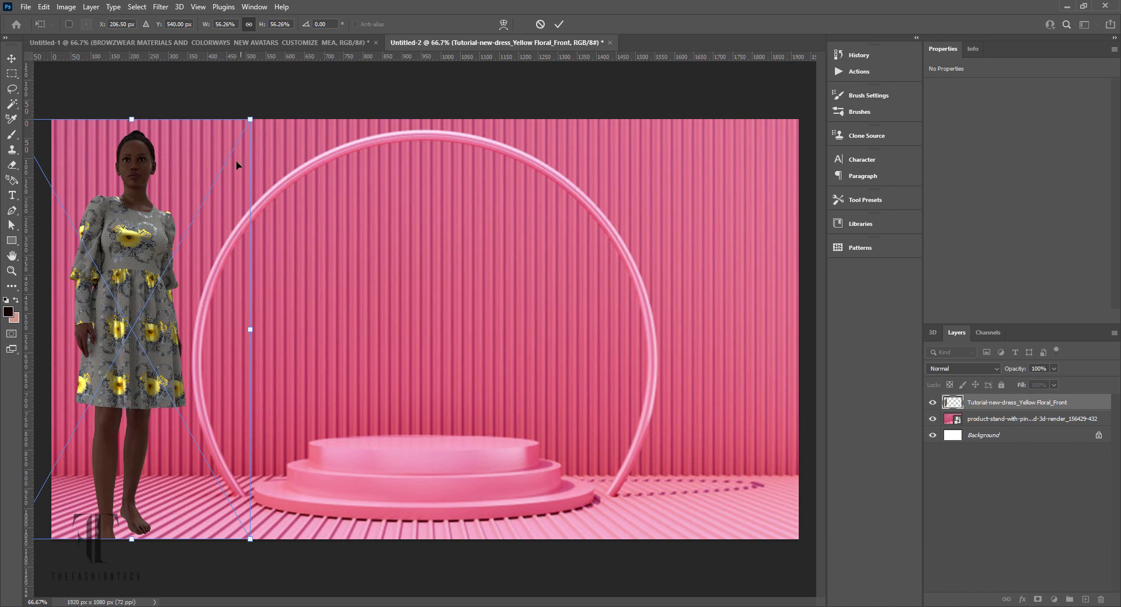
drag(251, 121, 280, 68)
drag(197, 242, 197, 278)
- Place Tutorial-new-dress_Yellow Floral.png as an embedded side-view layer
key(b)
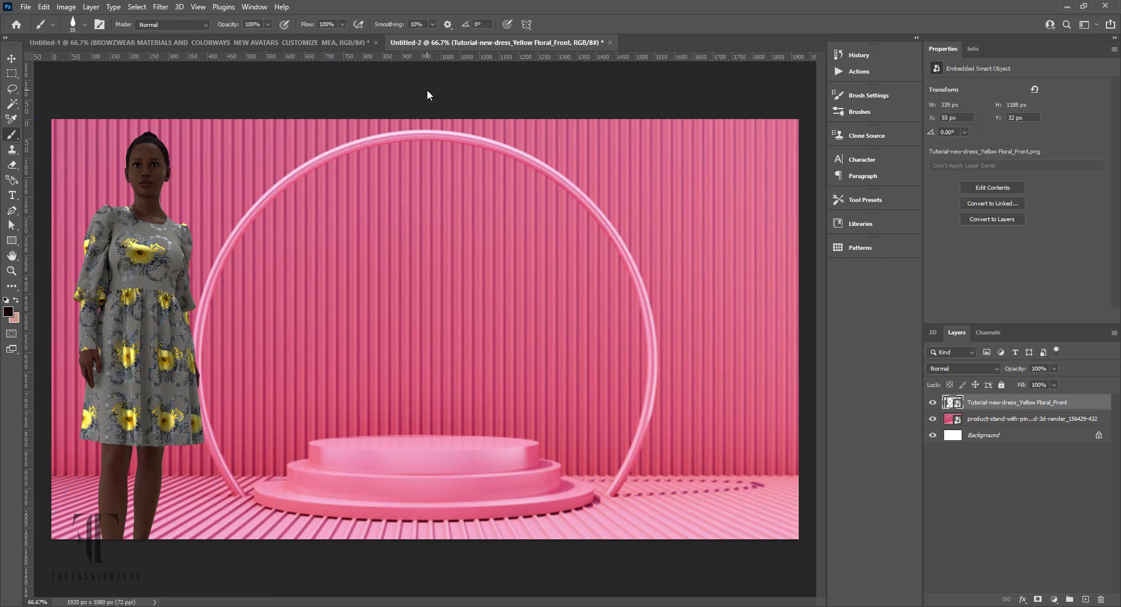
click(26, 7)
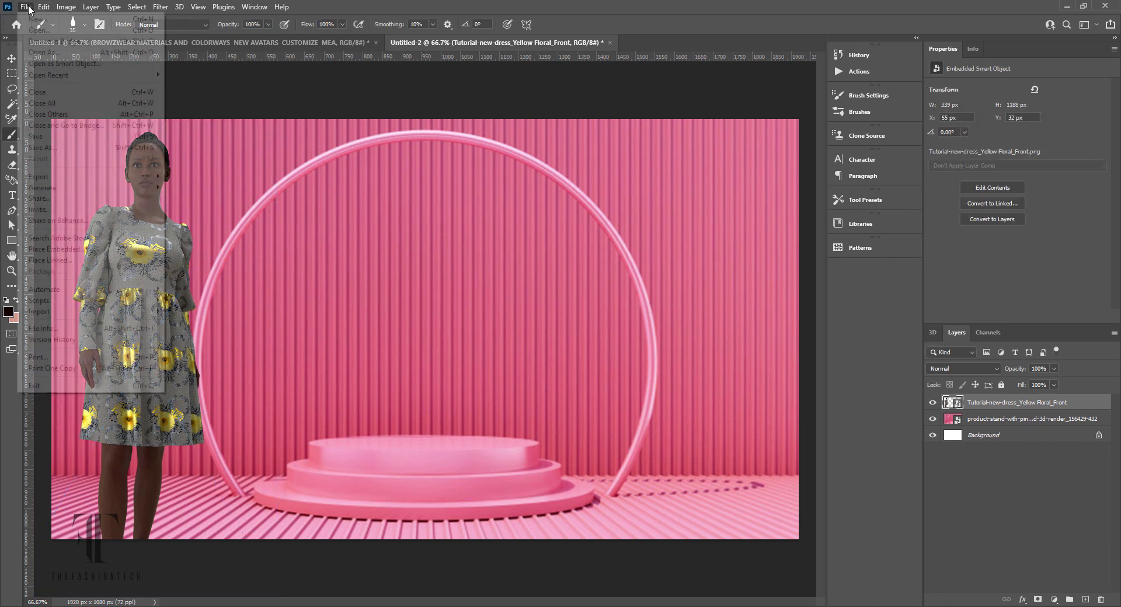
click(66, 249)
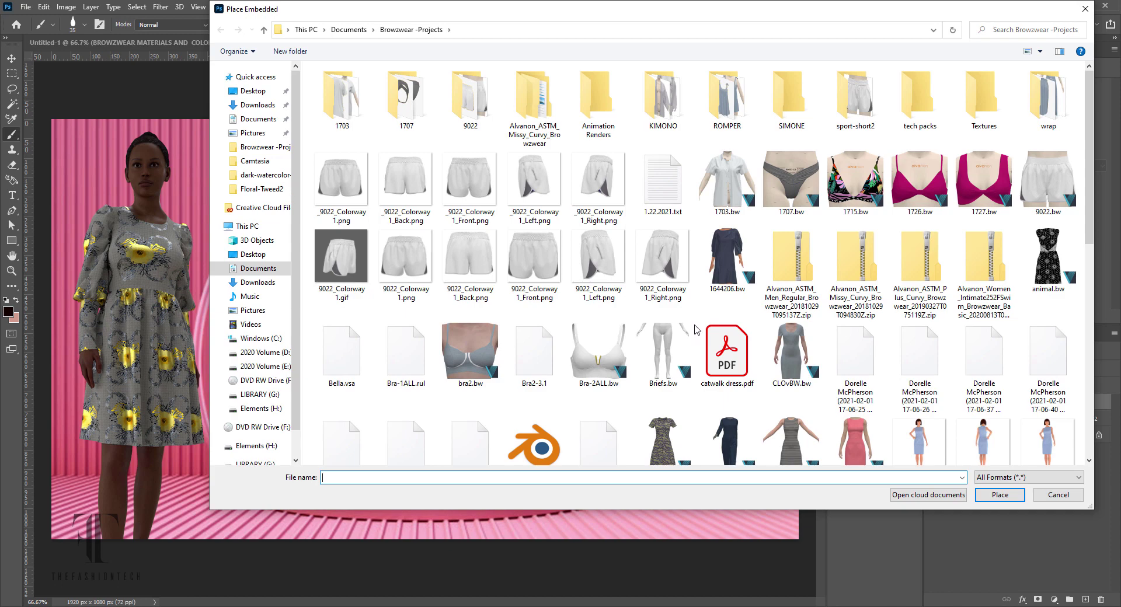
scroll(695, 332, down, 3)
scroll(694, 333, down, 4)
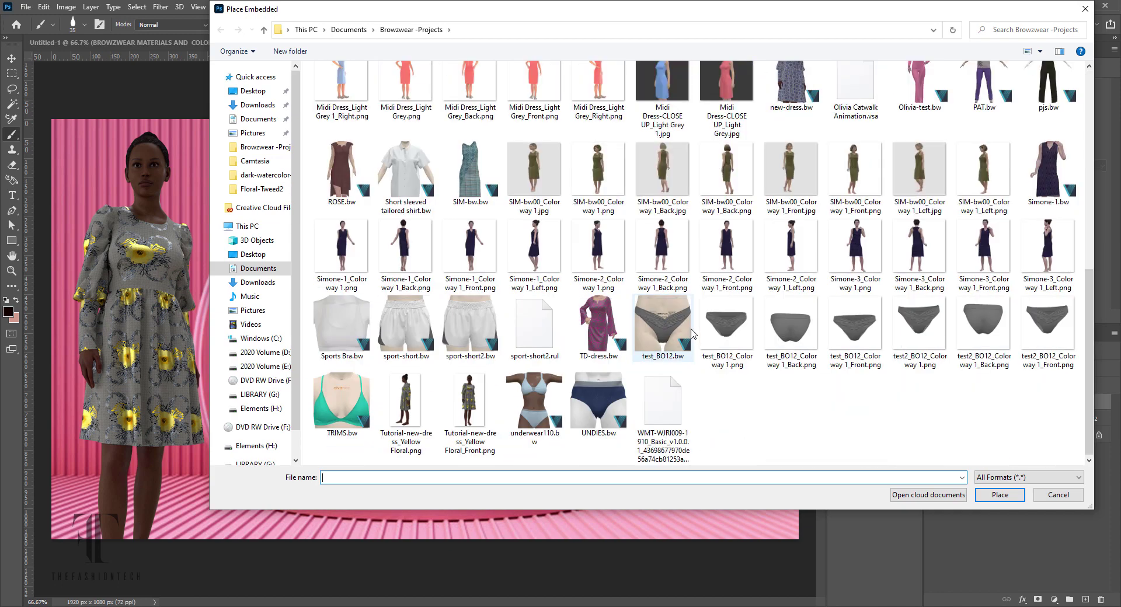
double_click(418, 402)
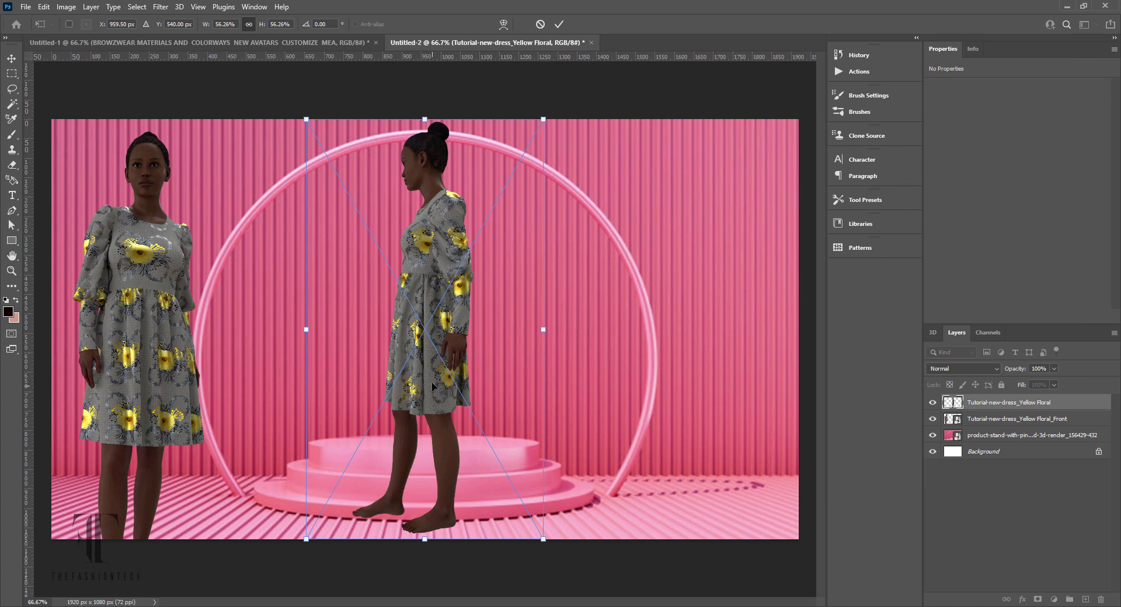
- Scale the side-view figure down and center it on top of the podium
drag(429, 365, 451, 283)
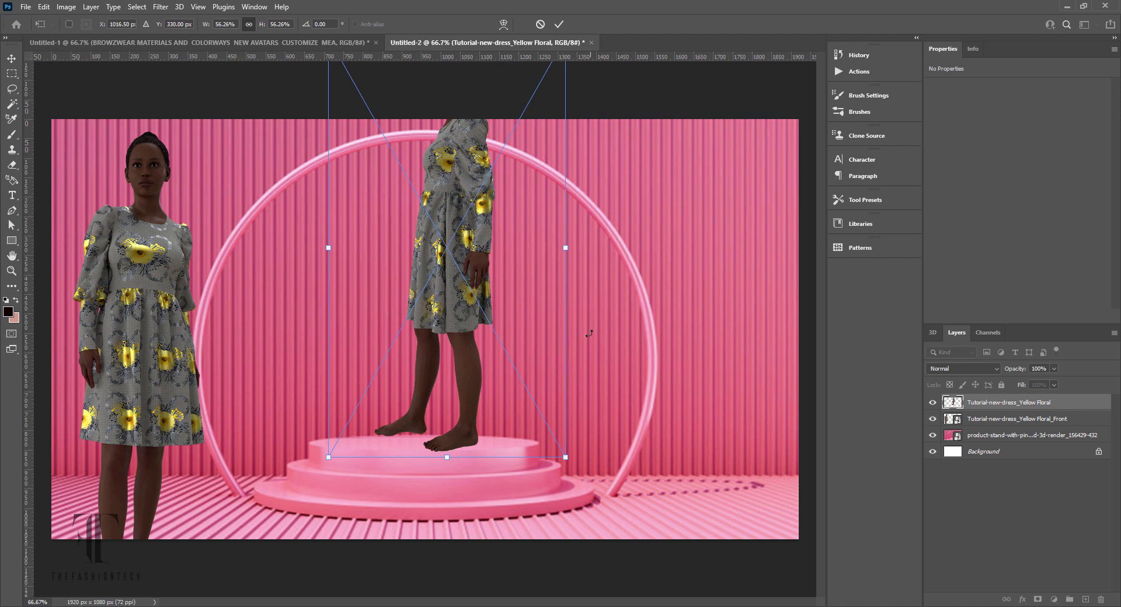
drag(480, 233, 471, 332)
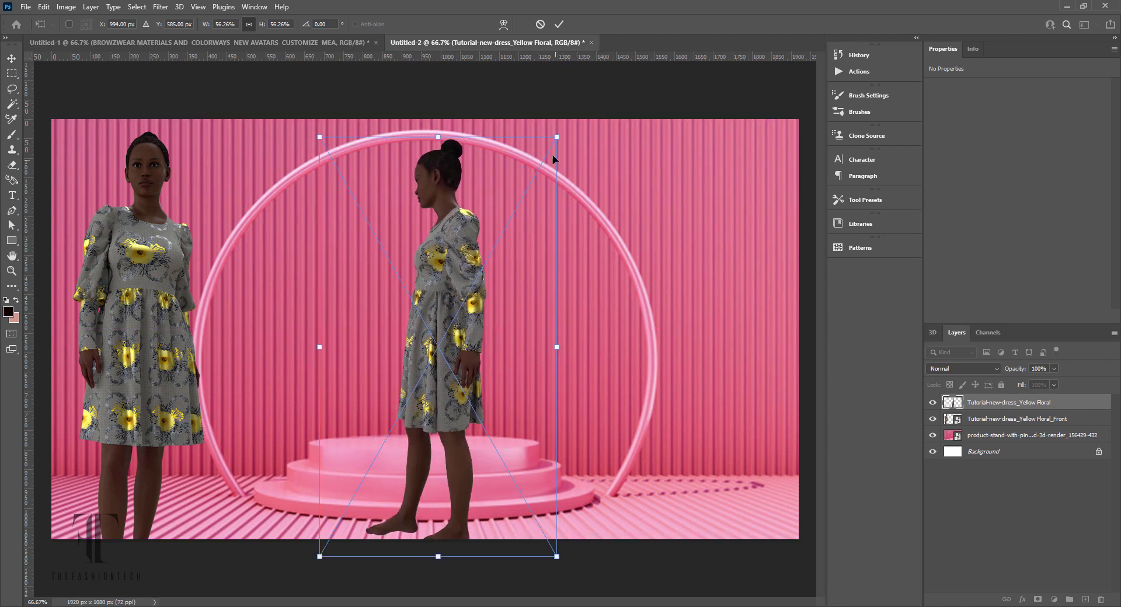
drag(555, 136, 506, 220)
drag(444, 394, 454, 306)
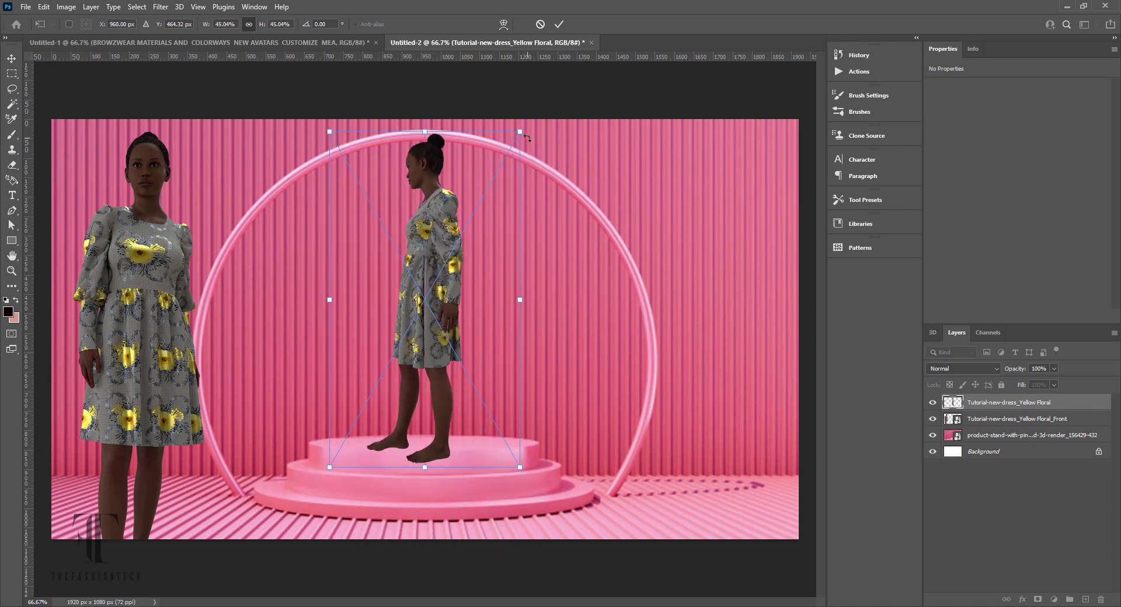
drag(519, 135, 488, 187)
drag(426, 363, 452, 352)
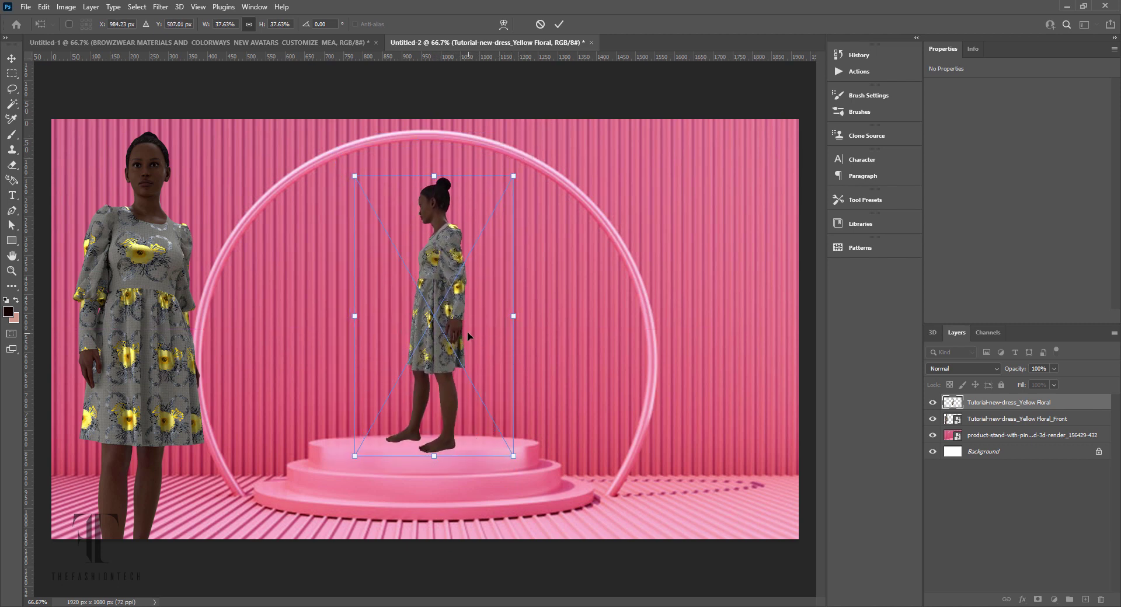
- Commit the side-view figure at 308 × 708 px and cancel the rasterize prompt
key(Return)
key(b)
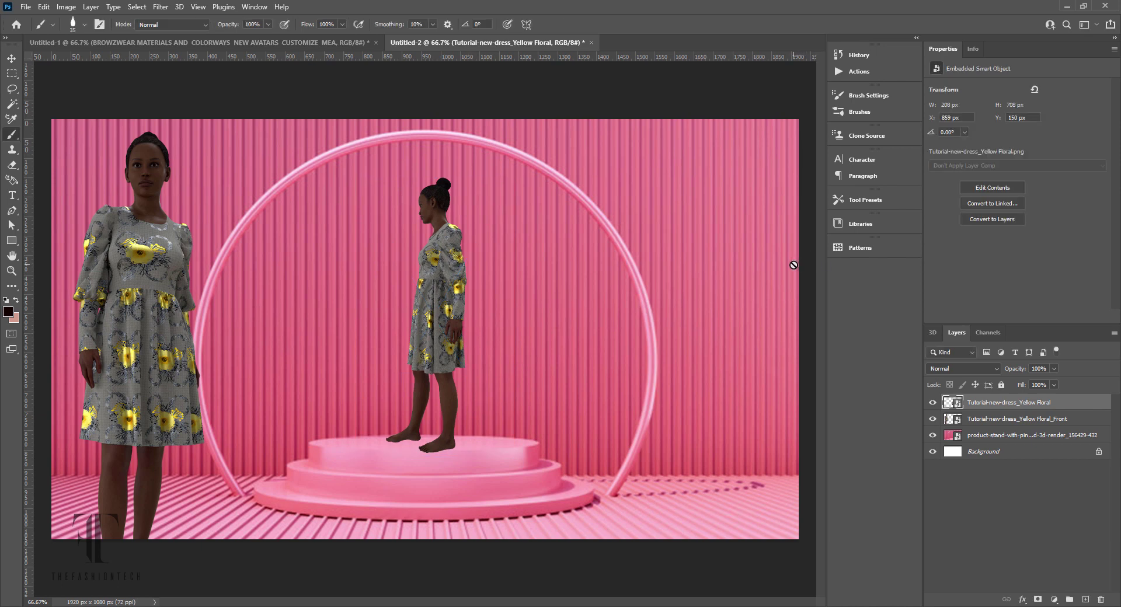
click(441, 359)
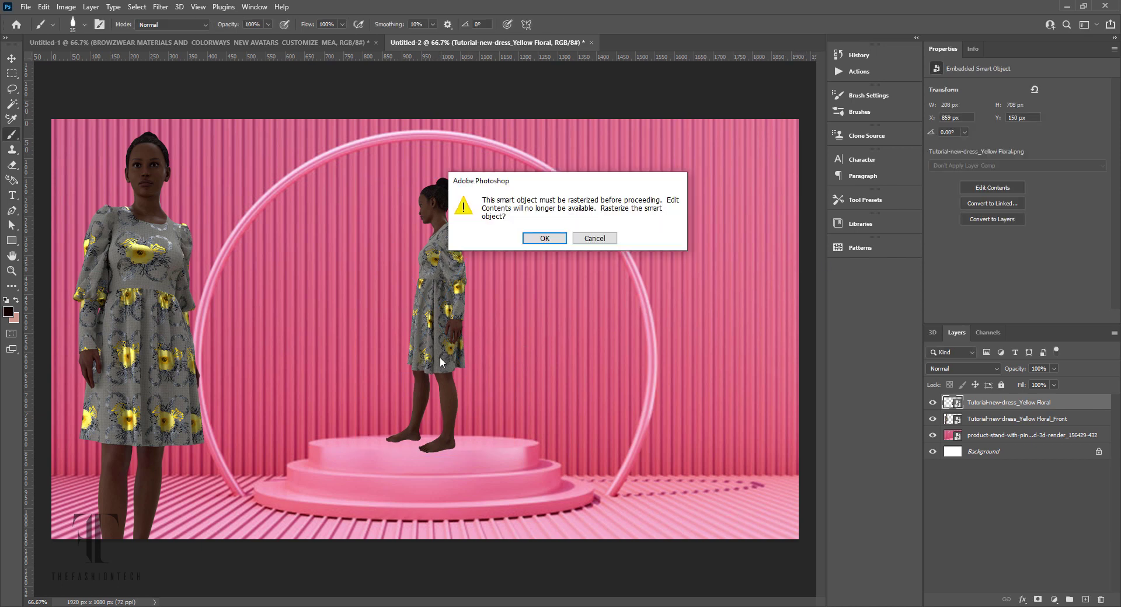
click(596, 238)
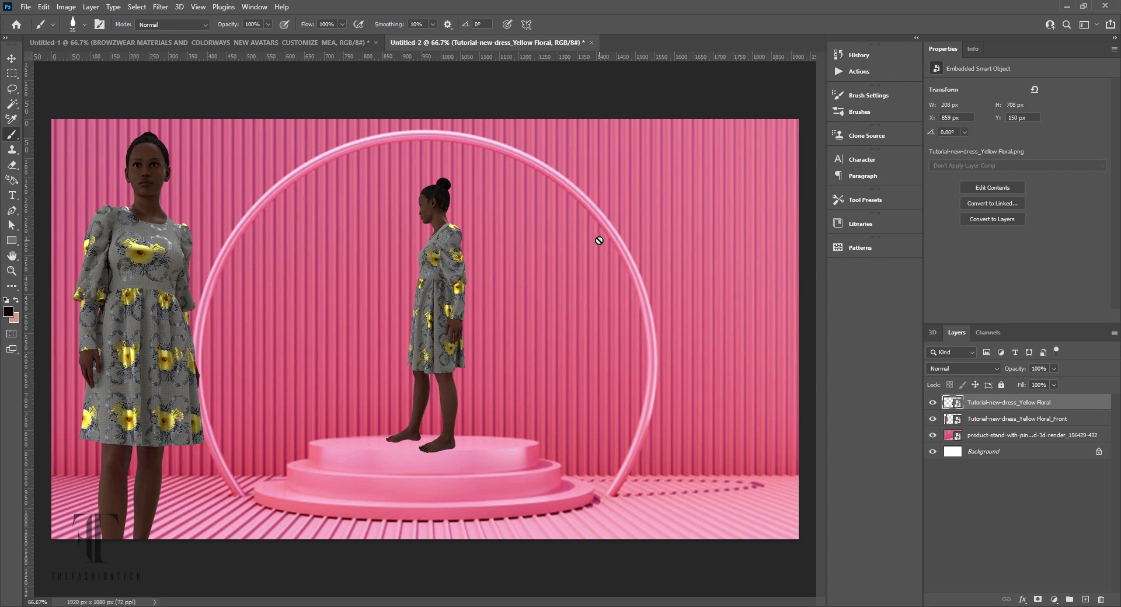